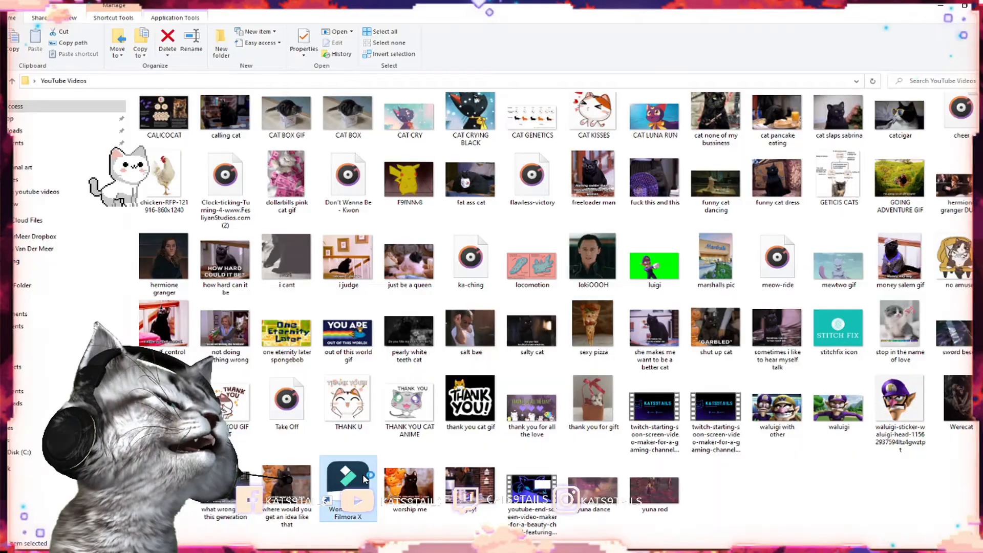
Launch Wondershare Filmora X from the YouTube Videos folder and create a new 16:9 widescreen project
double_click(358, 520)
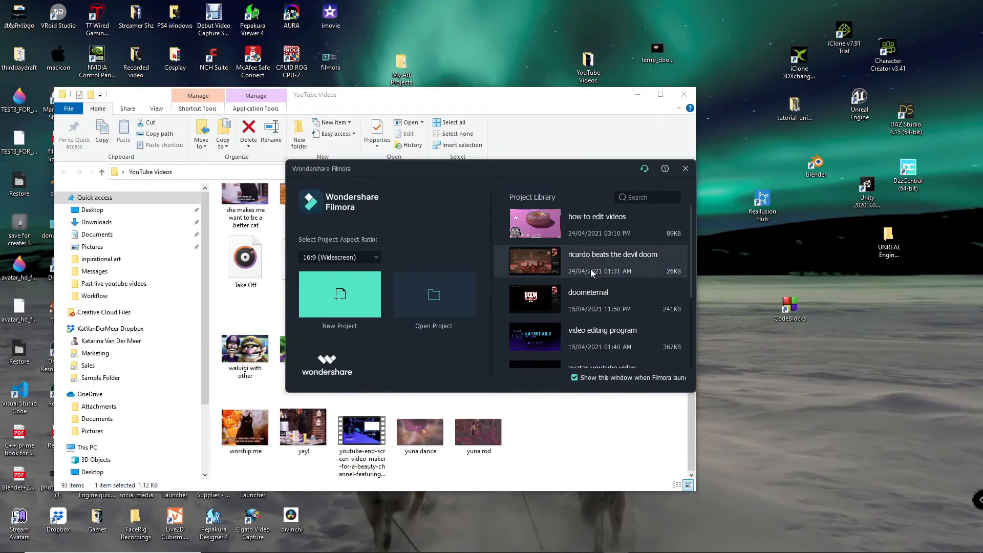
click(336, 307)
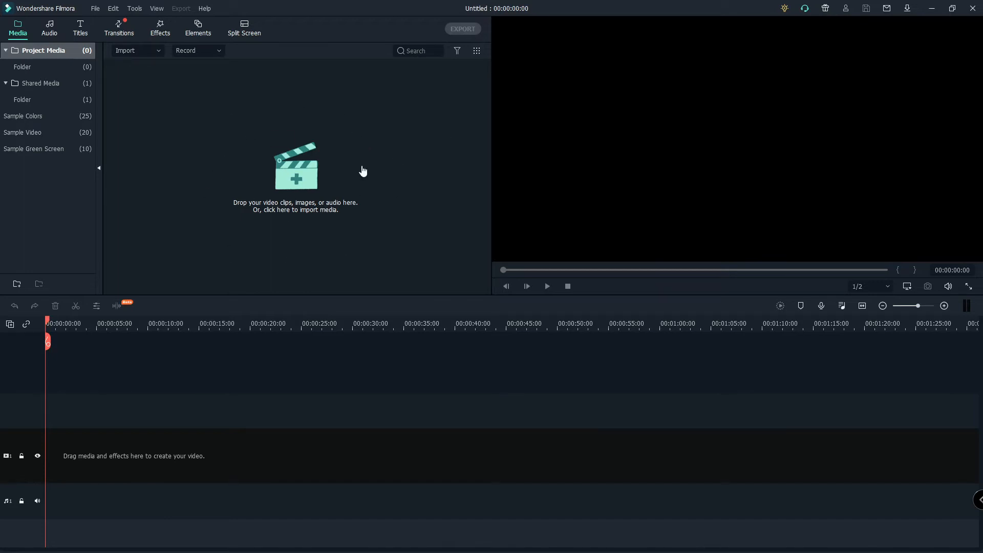
Import the youtube-end-screen and twitch-starting-soon-screen videos from the YouTube Videos folder into the project media
click(956, 11)
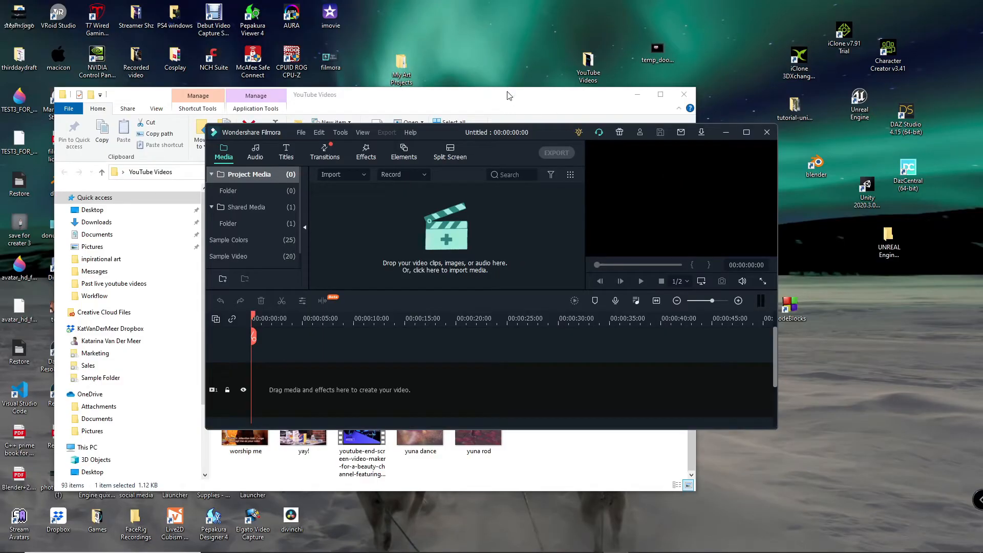
drag(518, 135, 748, 150)
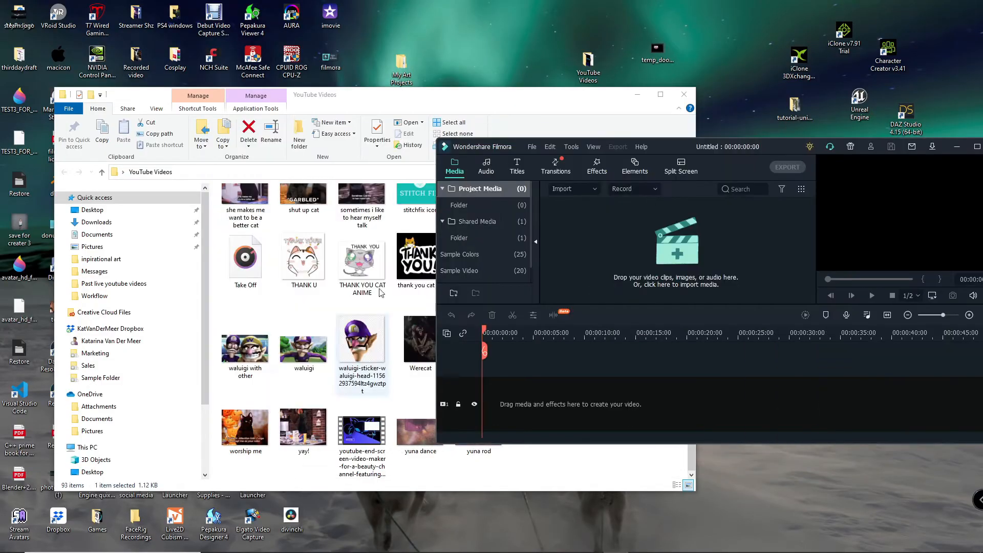
drag(385, 103, 235, 67)
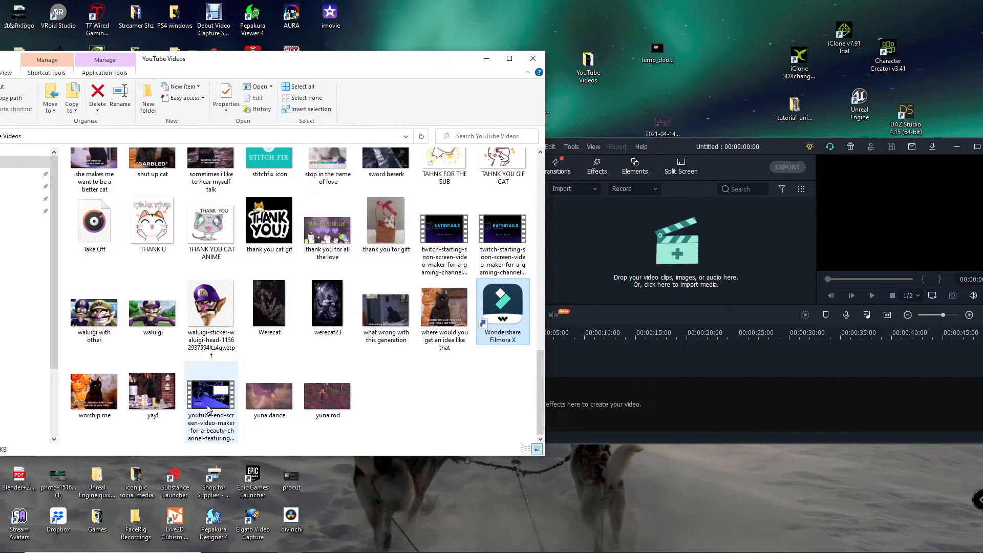
drag(207, 408, 573, 281)
drag(429, 238, 597, 260)
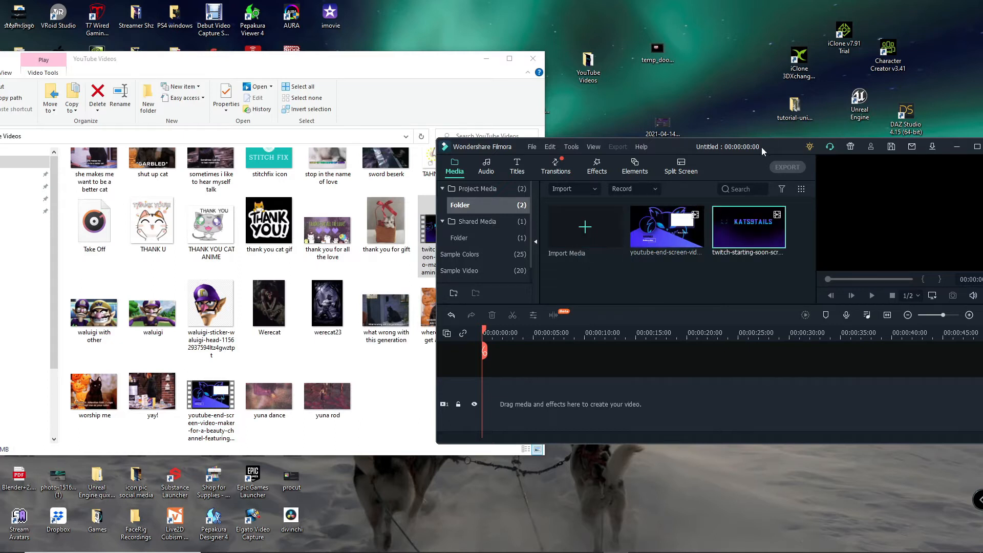
Import the 2021-04-14_02-17-09 recording from the desktop into the project media and return to the full-size editor
drag(761, 146, 549, 140)
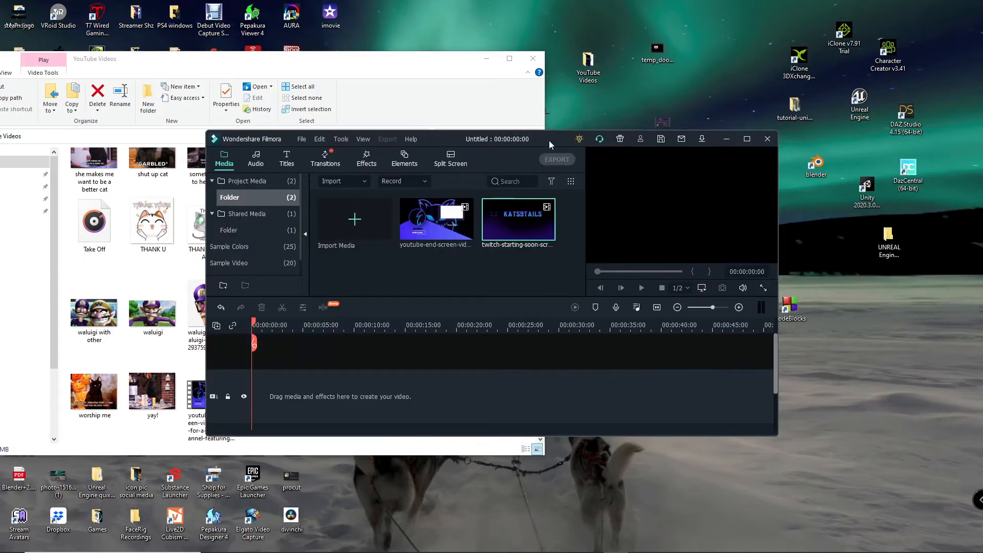
click(749, 140)
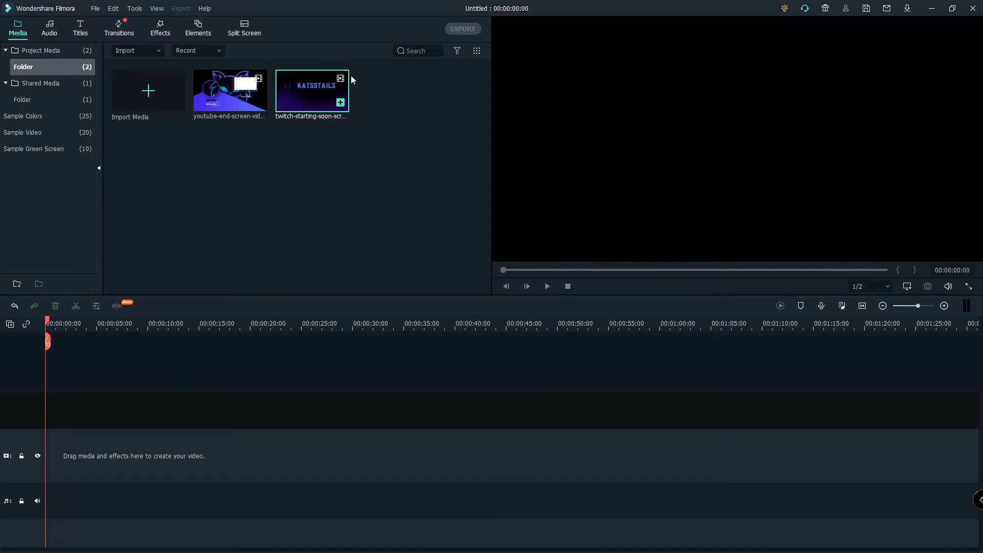
click(953, 9)
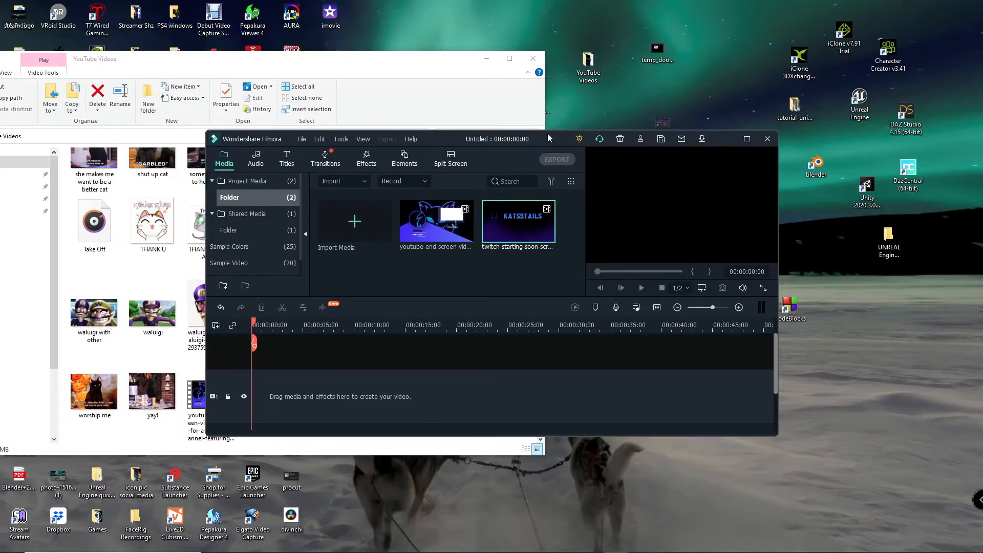
drag(548, 133, 579, 167)
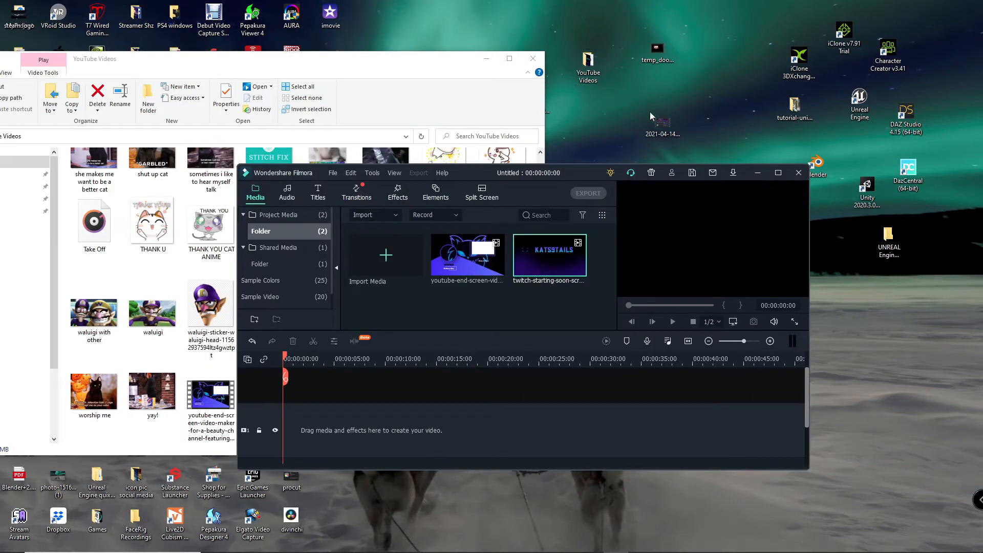
drag(578, 181, 596, 216)
drag(663, 125, 416, 328)
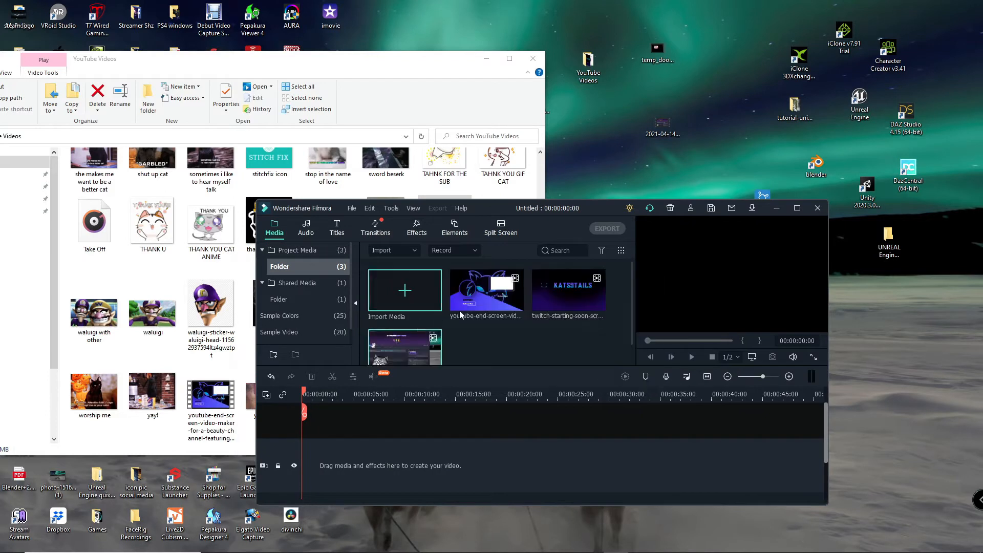
click(797, 208)
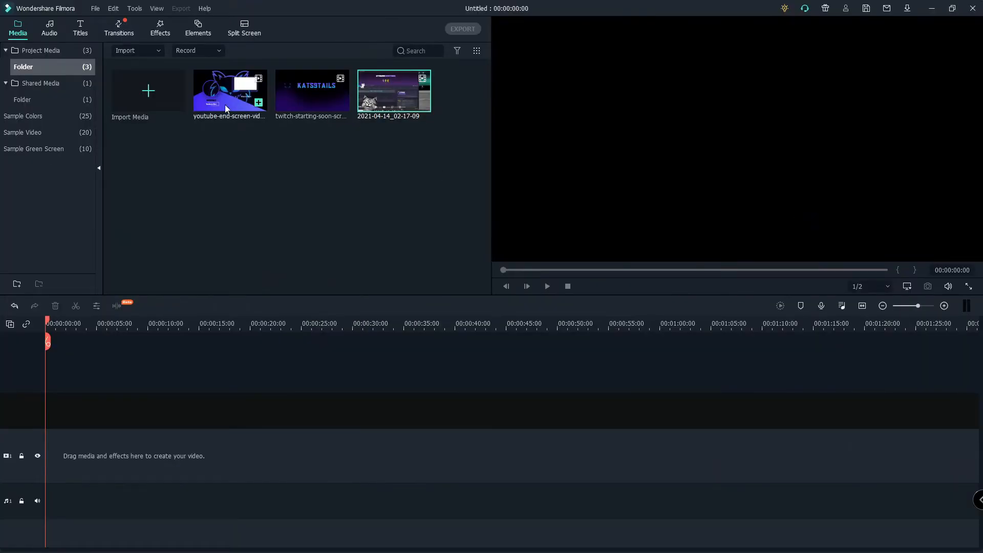
Place the twitch-starting-soon clip followed by the 2021-04-14_02-17-09 recording on the video track, matching the project settings to 1920 x 1080 24fps
drag(309, 93, 52, 449)
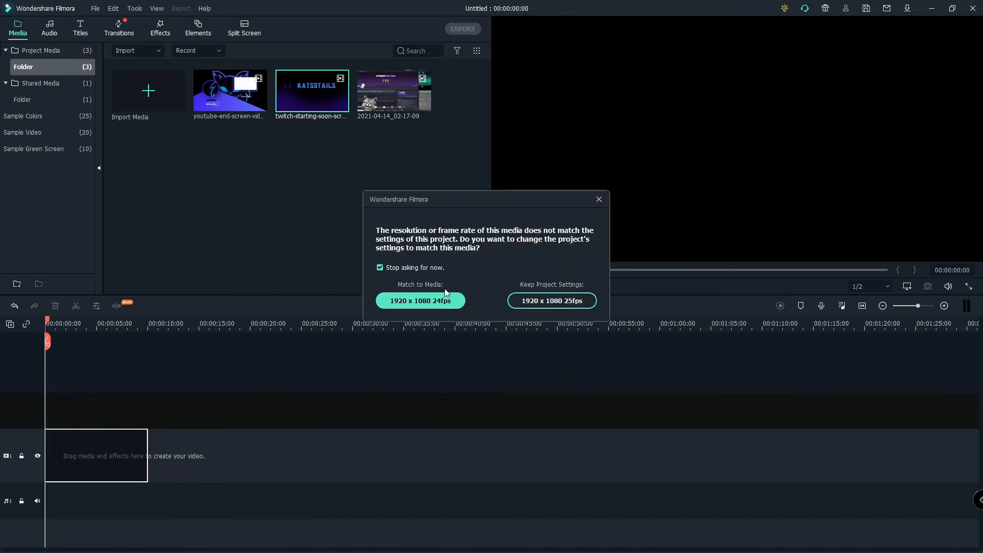
click(438, 301)
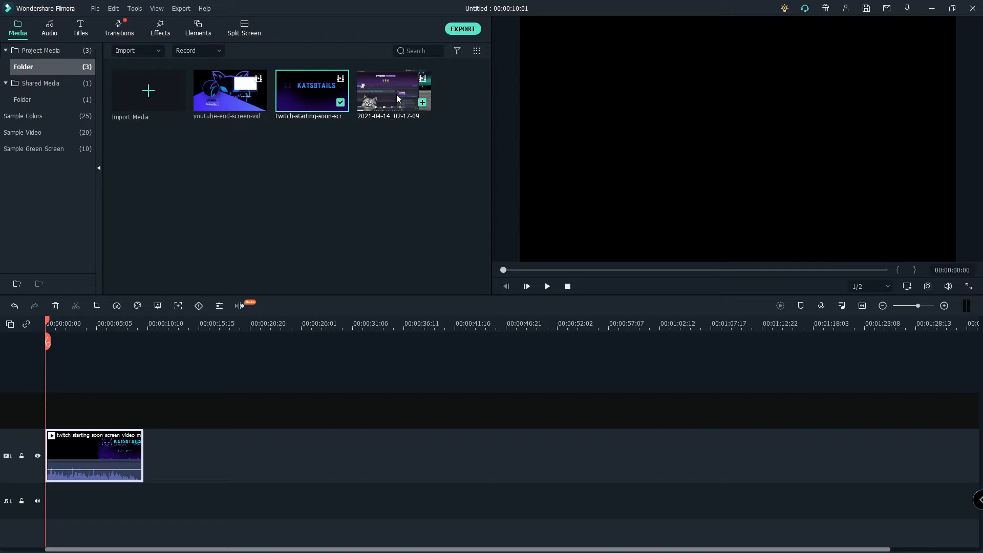
drag(399, 93, 145, 471)
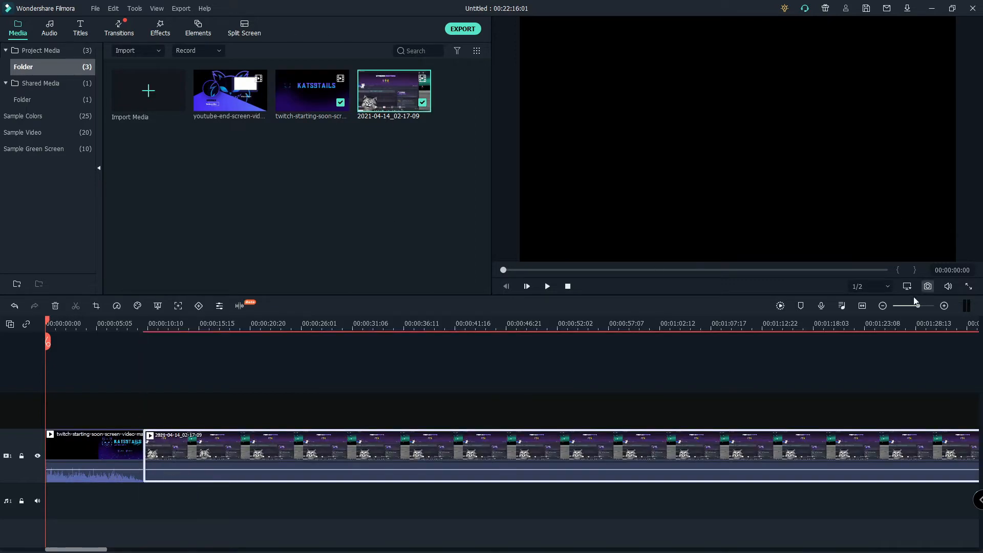
Examine the intro clip and the recording on the timeline at different scales, selecting each in turn
click(883, 306)
click(884, 307)
click(883, 307)
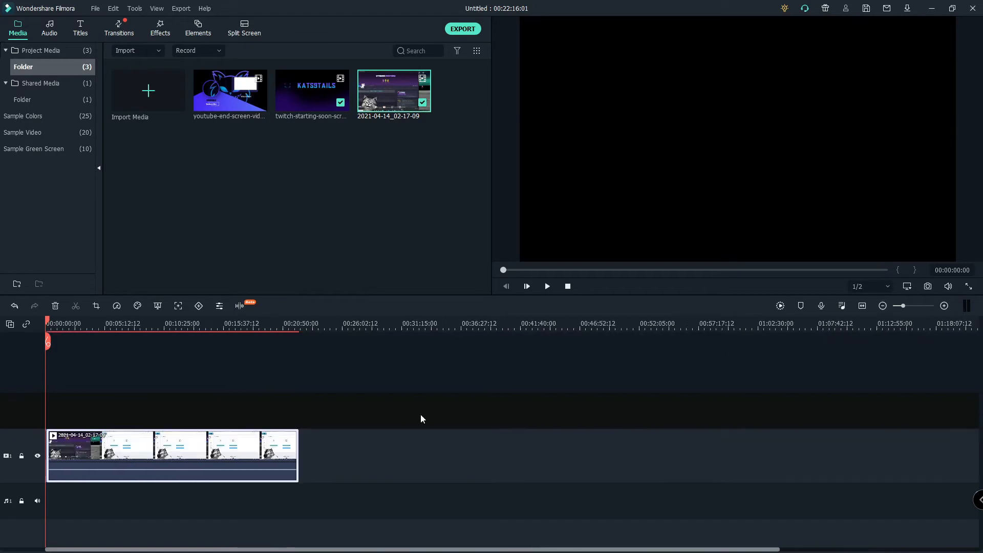
click(945, 305)
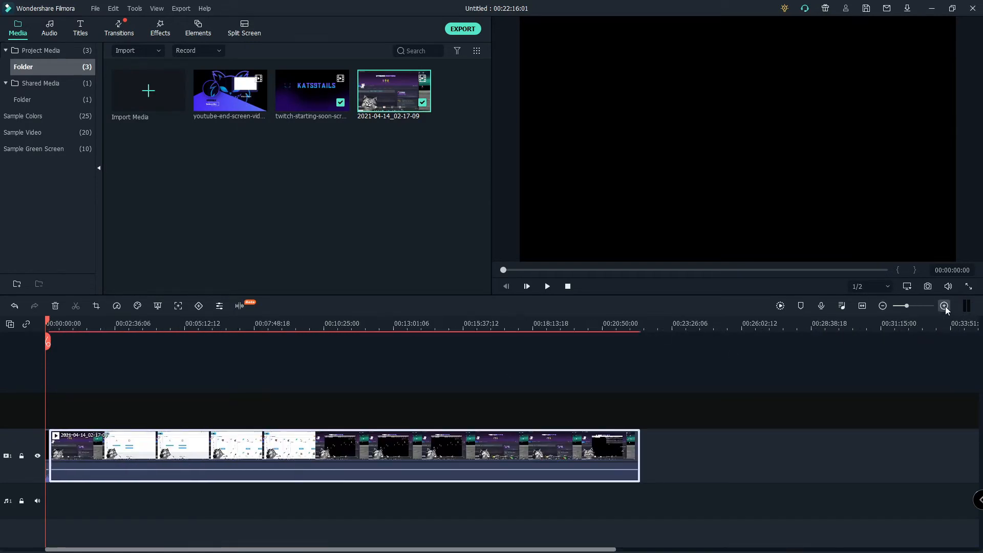
click(945, 306)
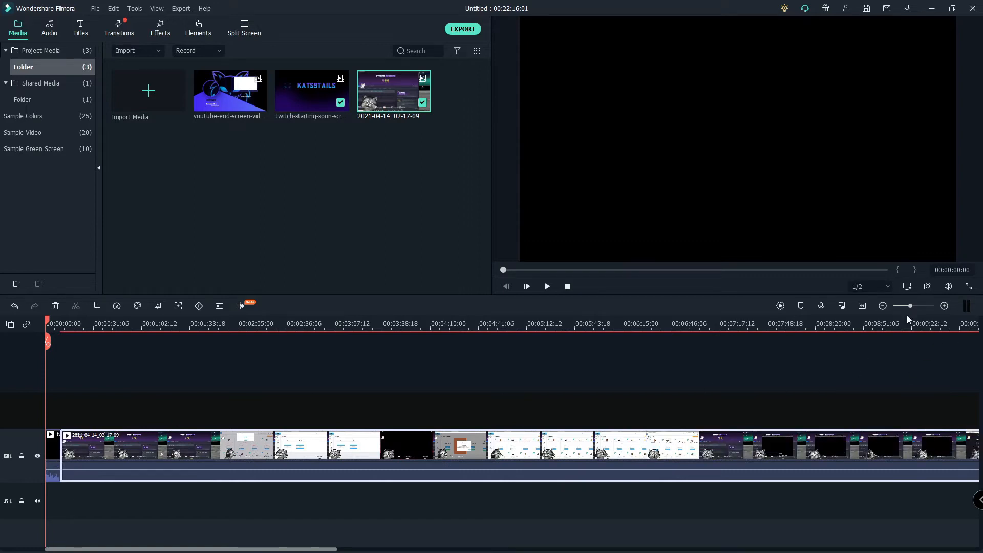
click(883, 306)
click(883, 306)
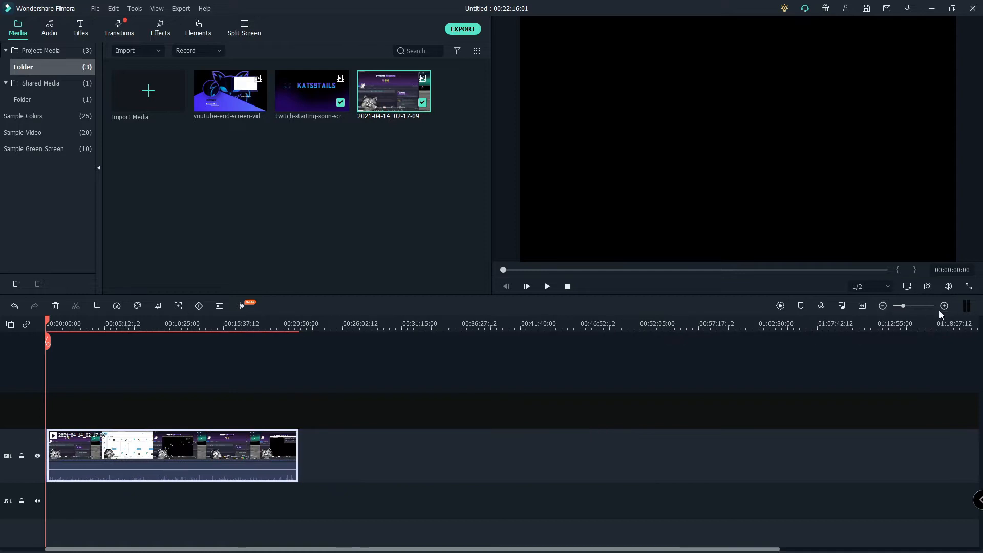
click(945, 306)
click(945, 306)
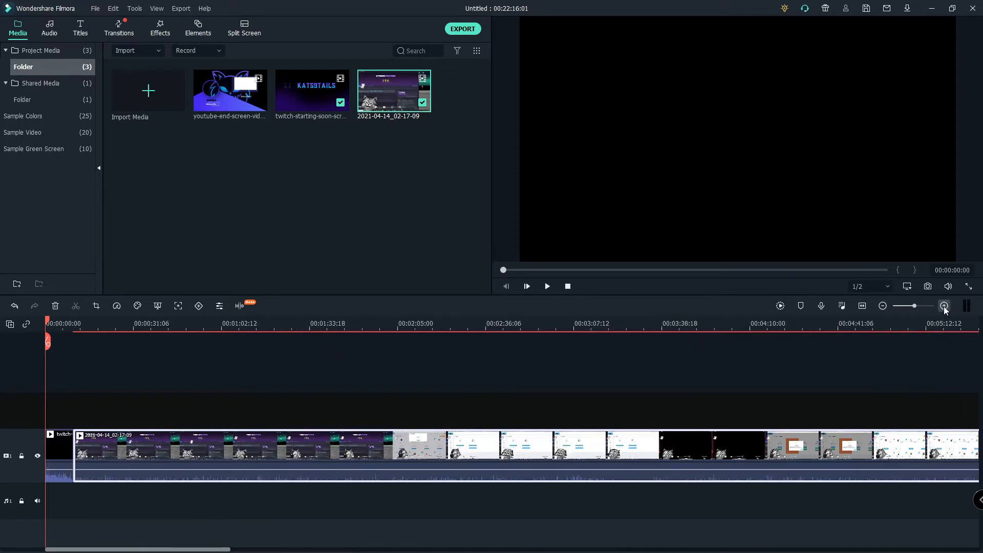
click(53, 458)
click(117, 454)
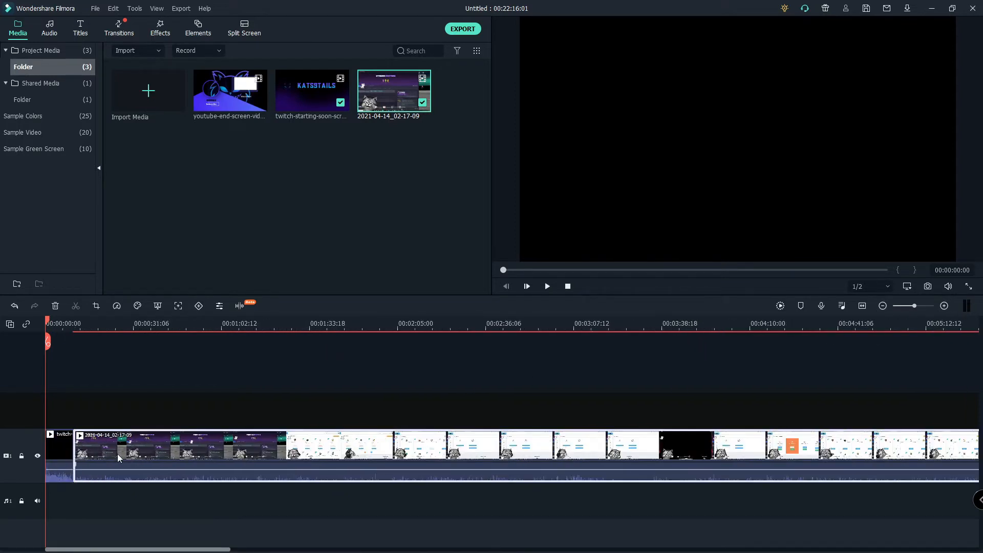
click(65, 454)
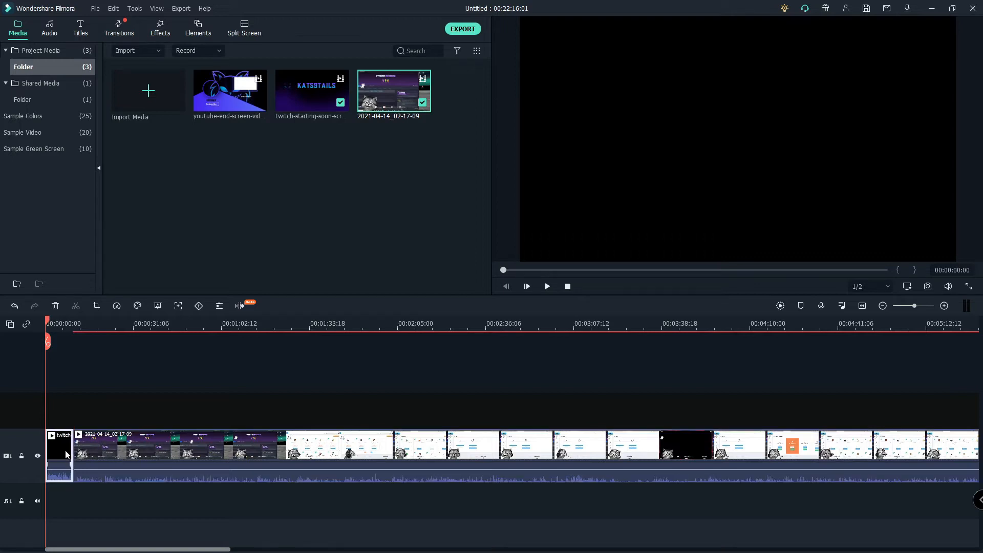
click(90, 454)
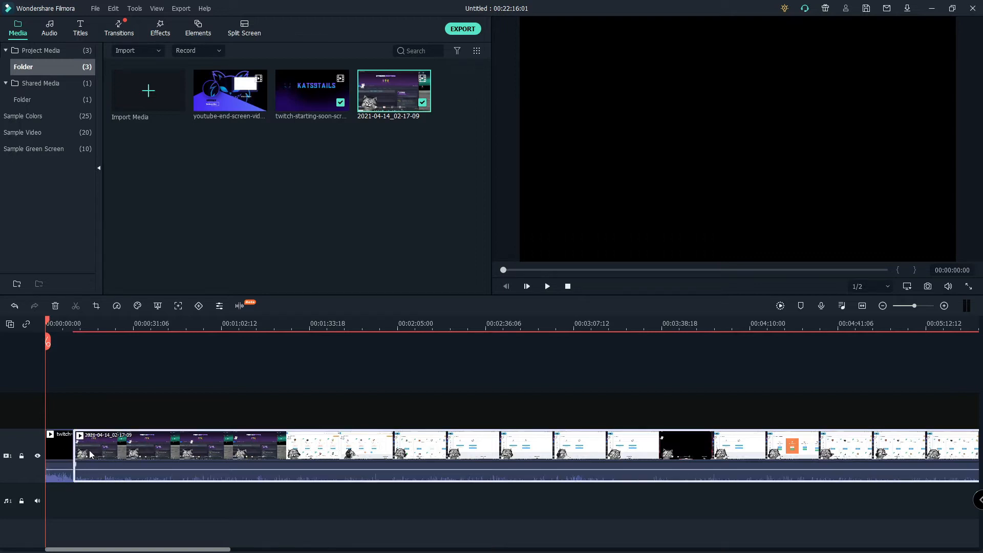
Add the youtube-end-screen clip to the video track directly after the end of the recording
click(882, 306)
mouse_move(229, 96)
drag(229, 96, 650, 477)
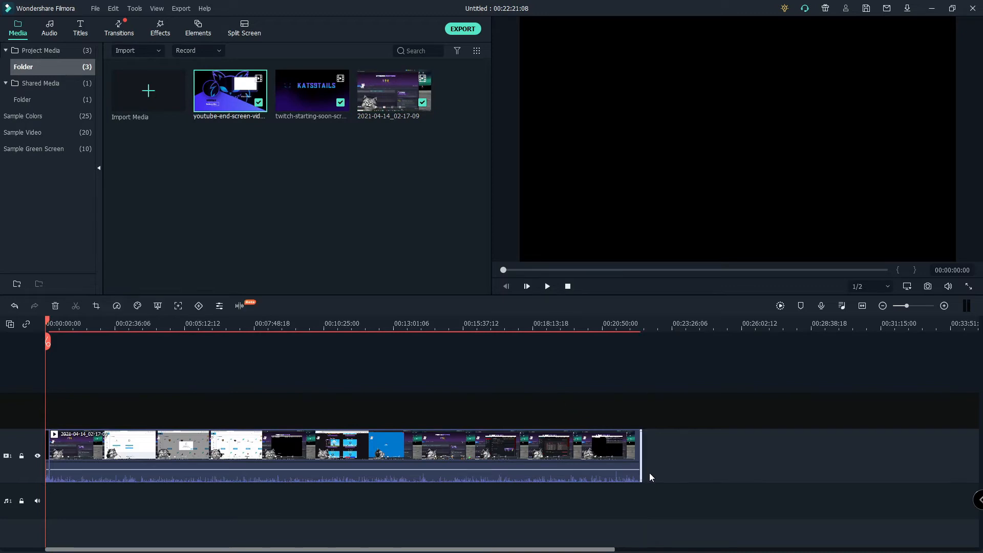
Scrub through the intro clip to preview its frames, ending with the playhead at 00:00:04:17
click(944, 305)
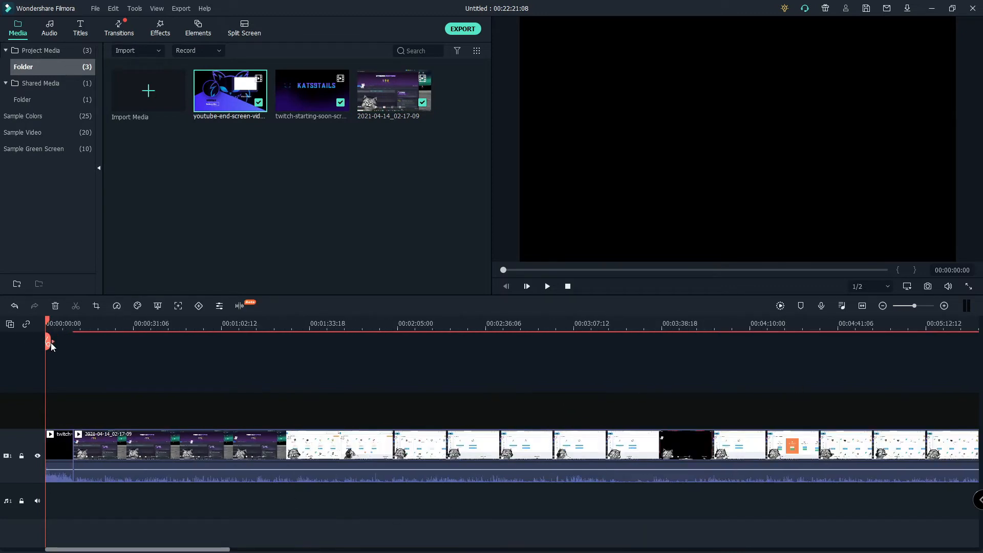
drag(48, 342, 63, 413)
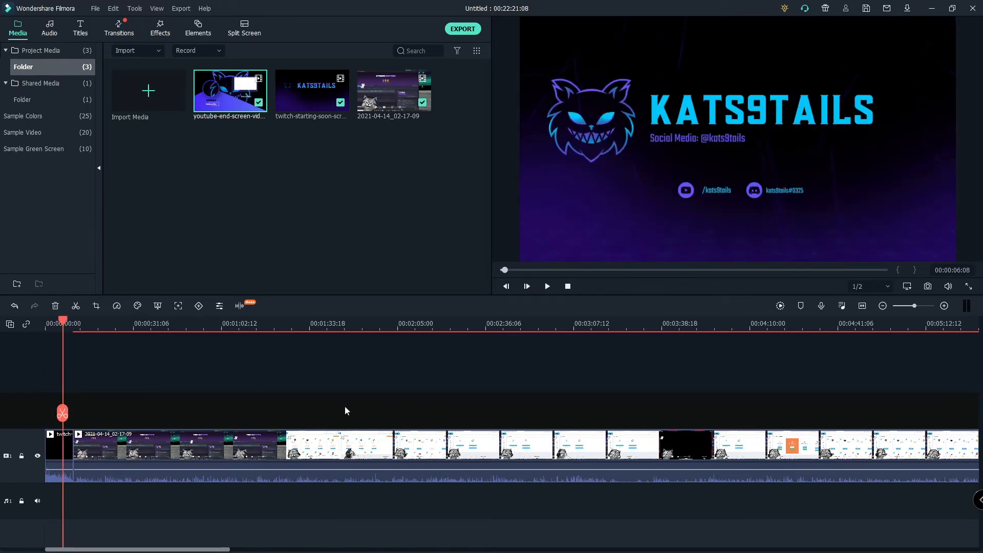
mouse_move(58, 419)
mouse_down()
mouse_move(121, 428)
mouse_move(59, 438)
mouse_up()
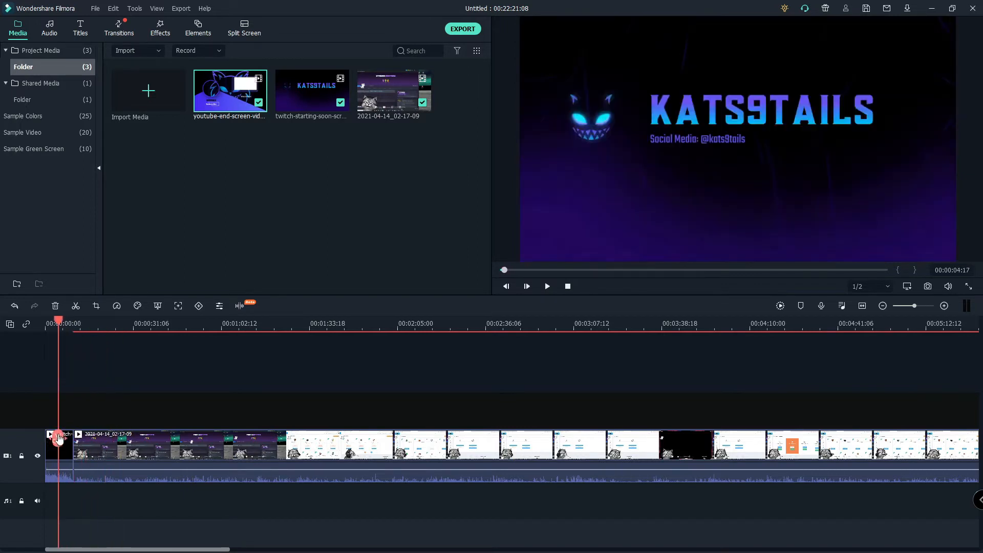
Add the Vintage Movie Pack Opener "The End" title on the track above the beginning of the recording
click(80, 29)
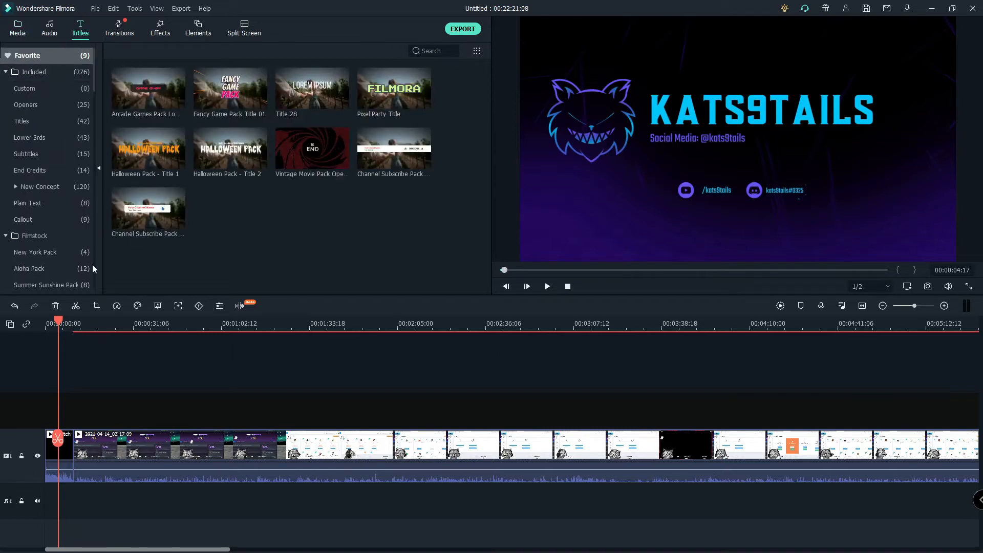
drag(312, 157, 256, 409)
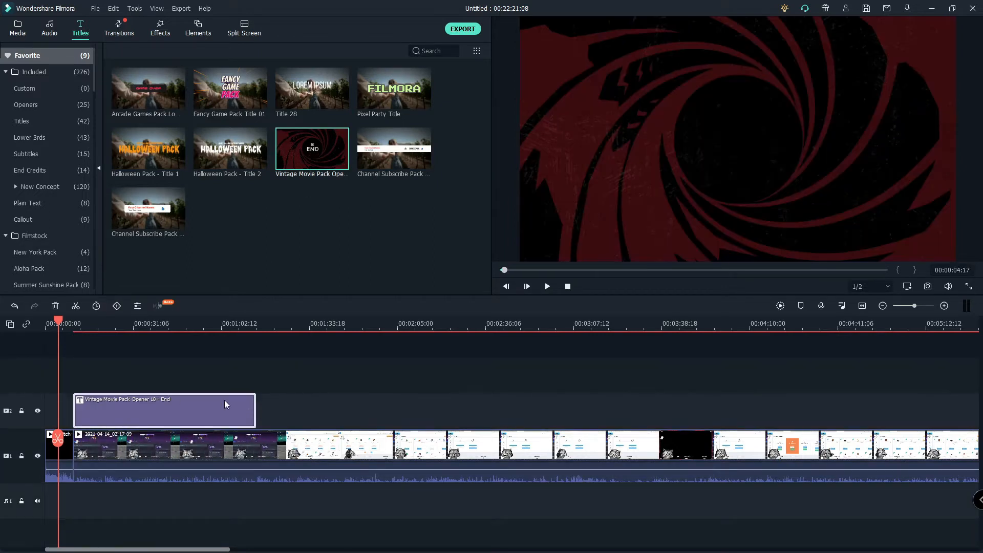
With the playhead at 00:00:41:05, replace the title's word END with "kats9tails"
drag(59, 439, 161, 442)
click(753, 146)
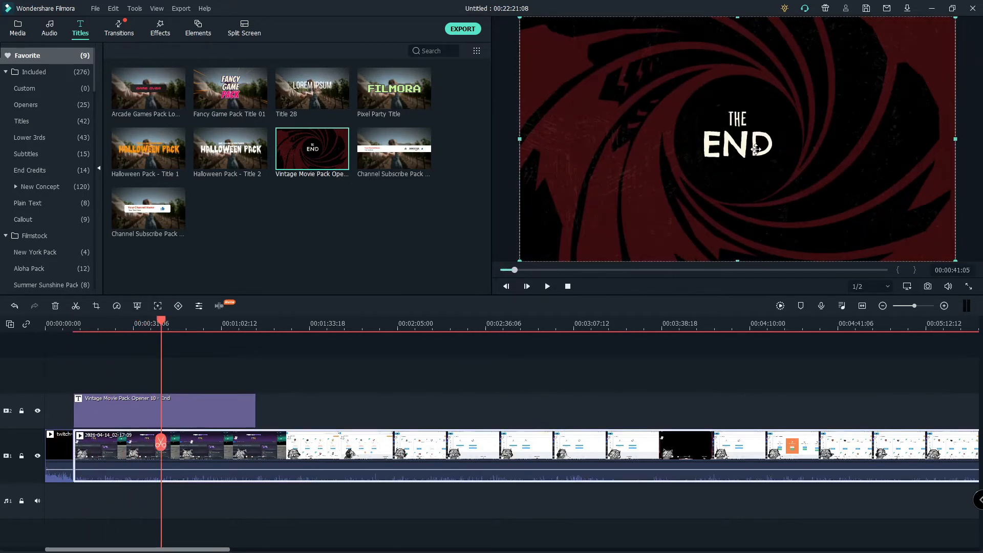
double_click(753, 145)
click(206, 126)
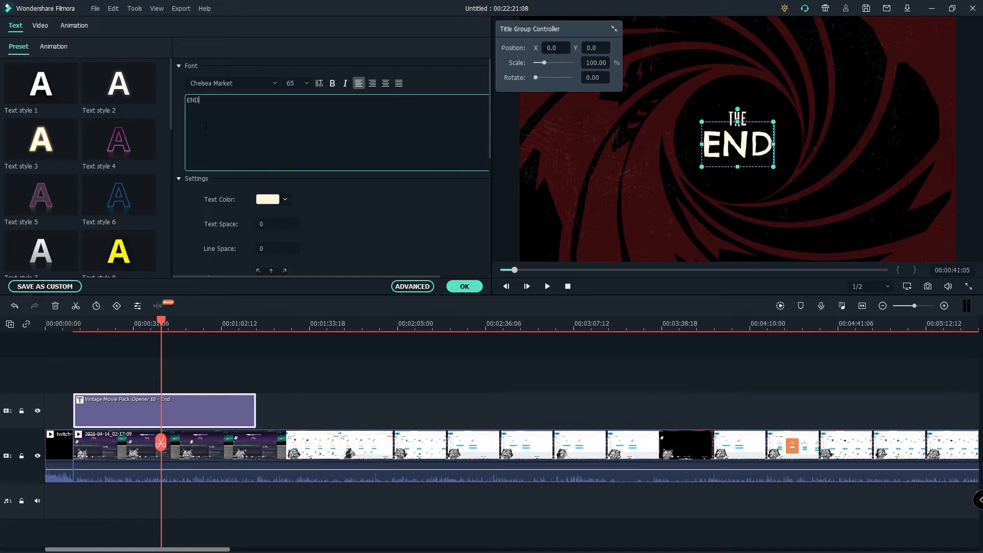
key(BackSpace)
key(BackSpace)
key(BackSpace)
text(k)
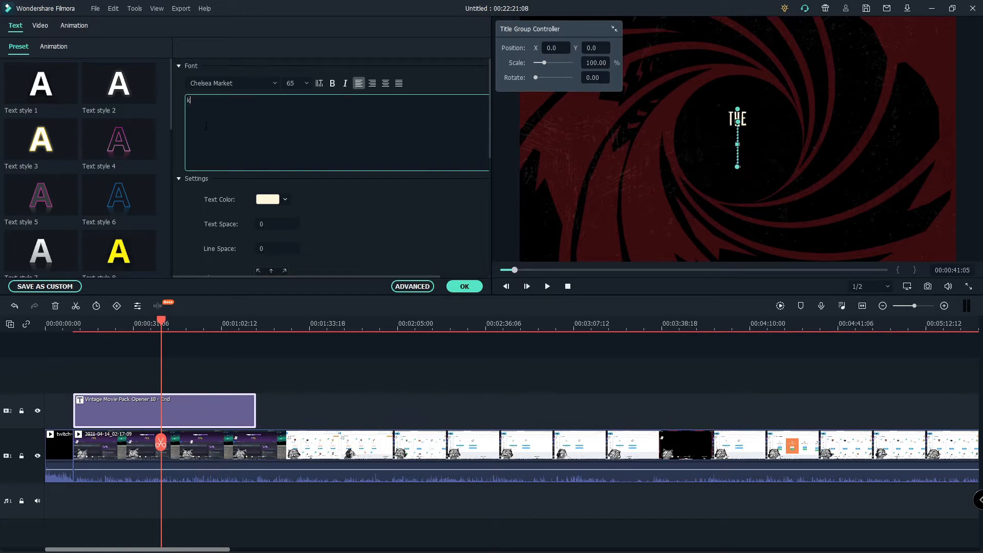
text(ats9tails)
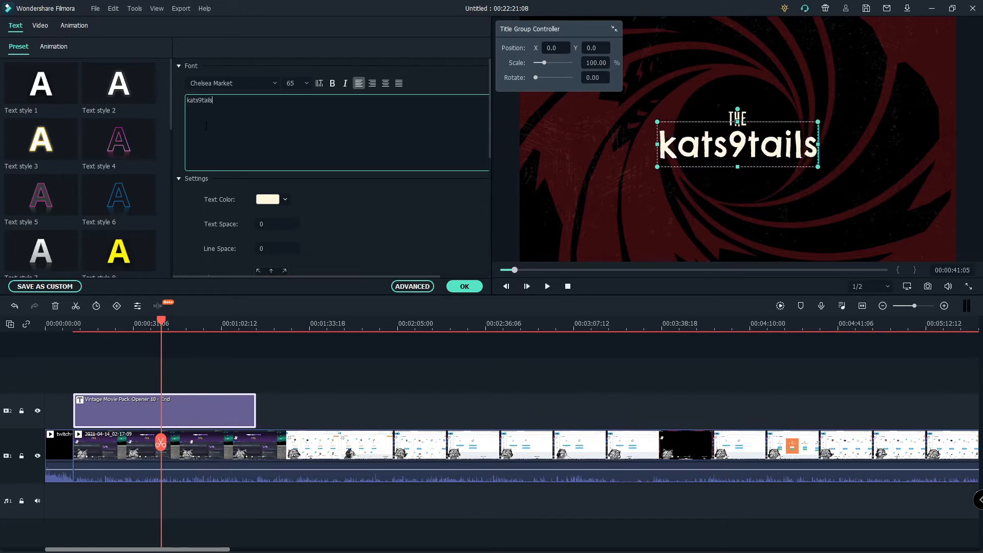
Delete the word THE from the Vintage Movie Pack title, leaving only kats9tails
click(745, 117)
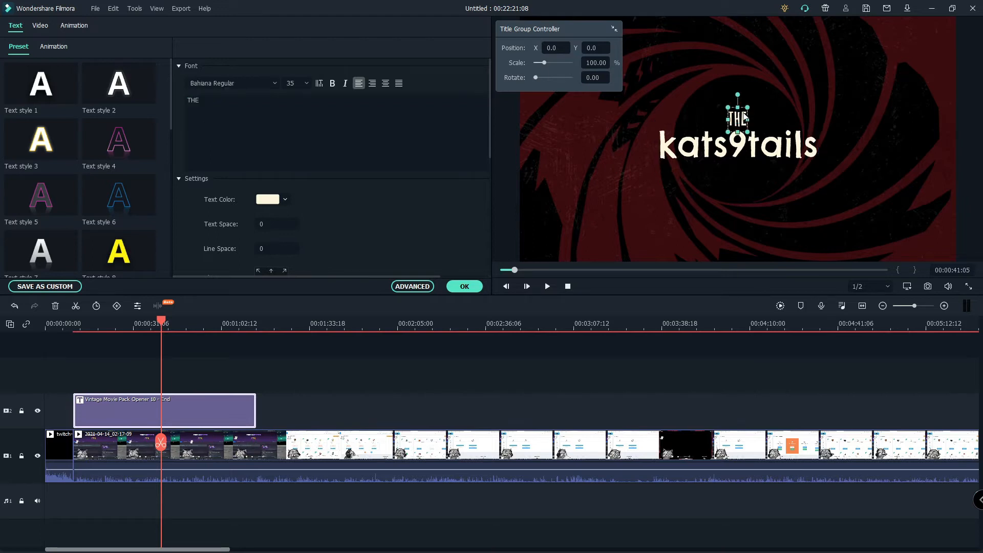
click(214, 101)
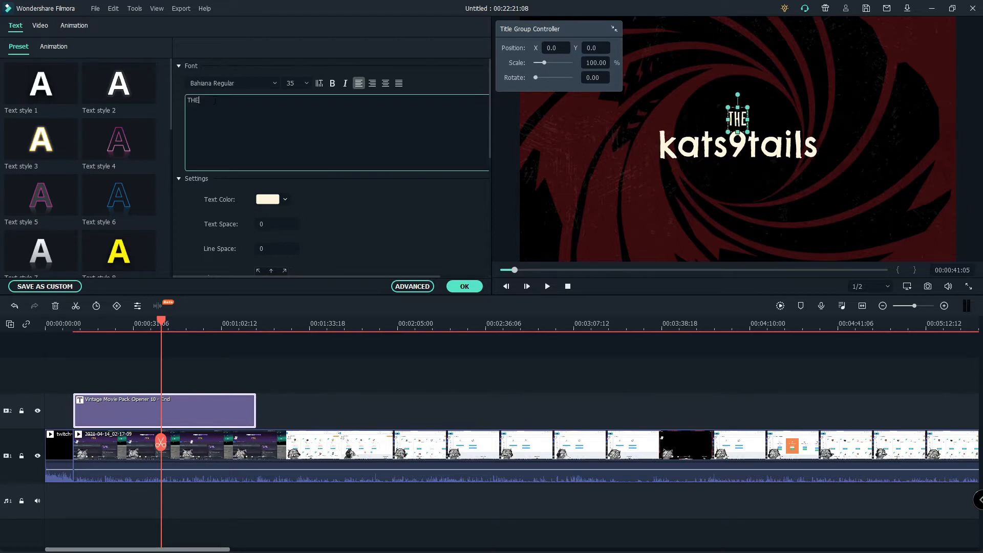
key(BackSpace)
key(BackSpace)
key(BackSpace)
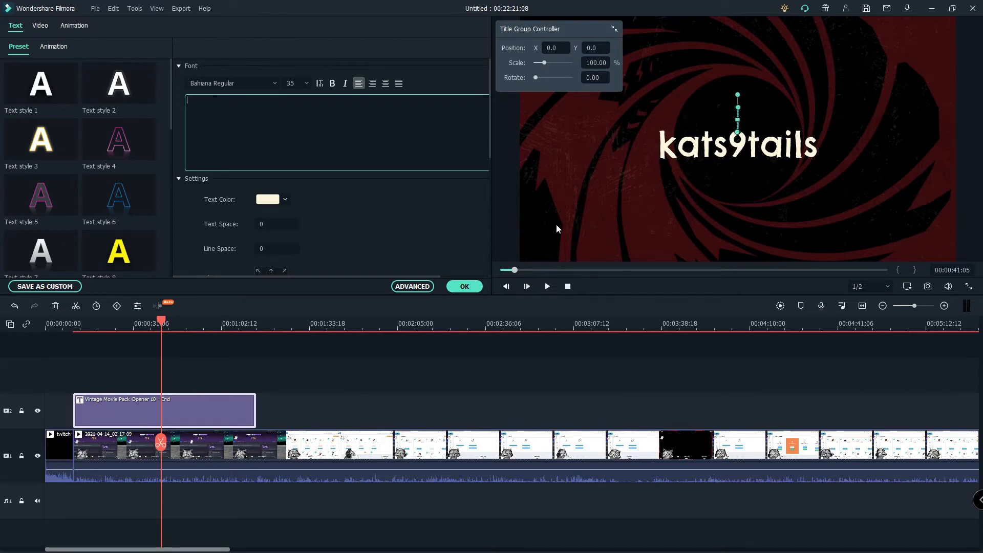
click(585, 200)
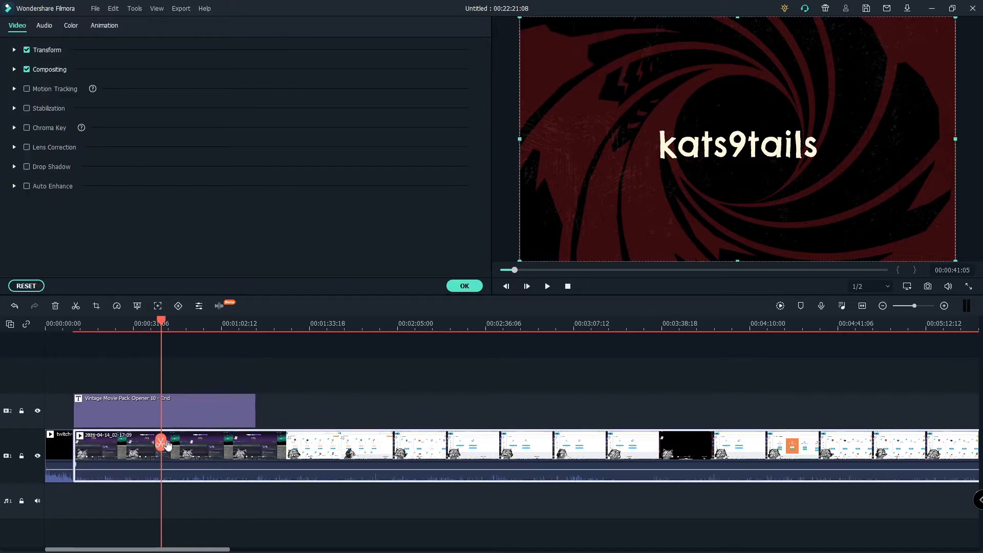
Shorten the title clip, move its start to 00:01:23:22 above the recording, and preview it up to 00:01:27:18
drag(161, 441, 86, 441)
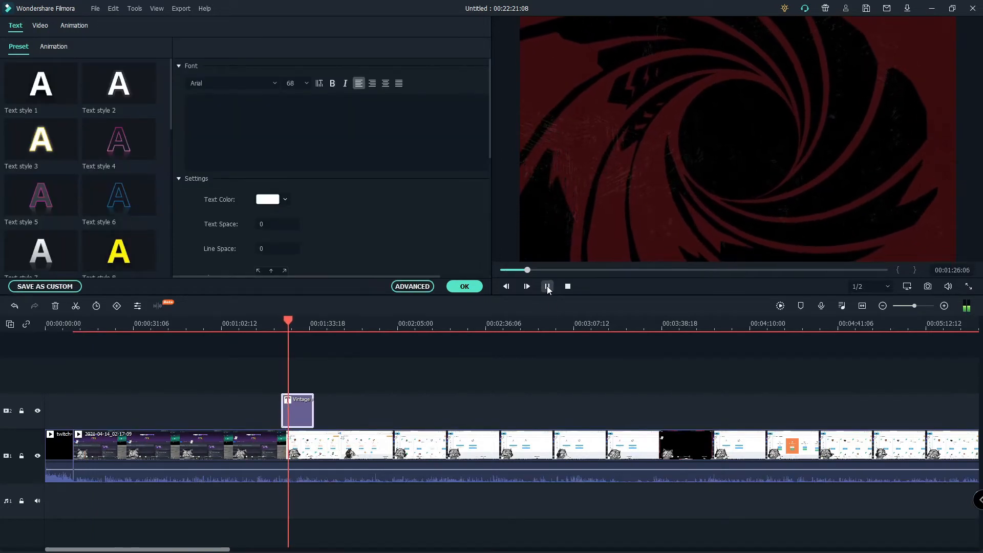
click(547, 286)
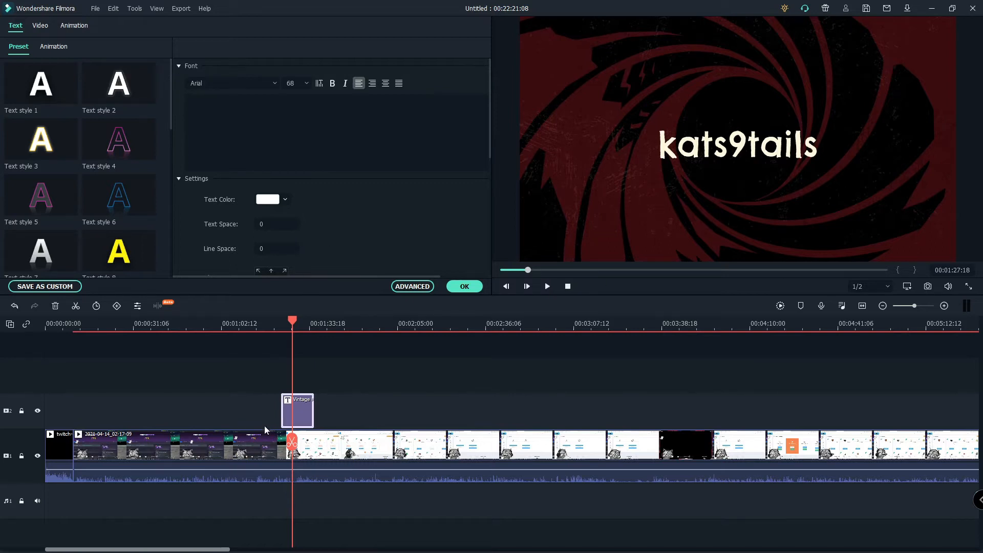
Delete the Vintage Movie Pack title clip from the timeline and close the title editor
right_click(305, 409)
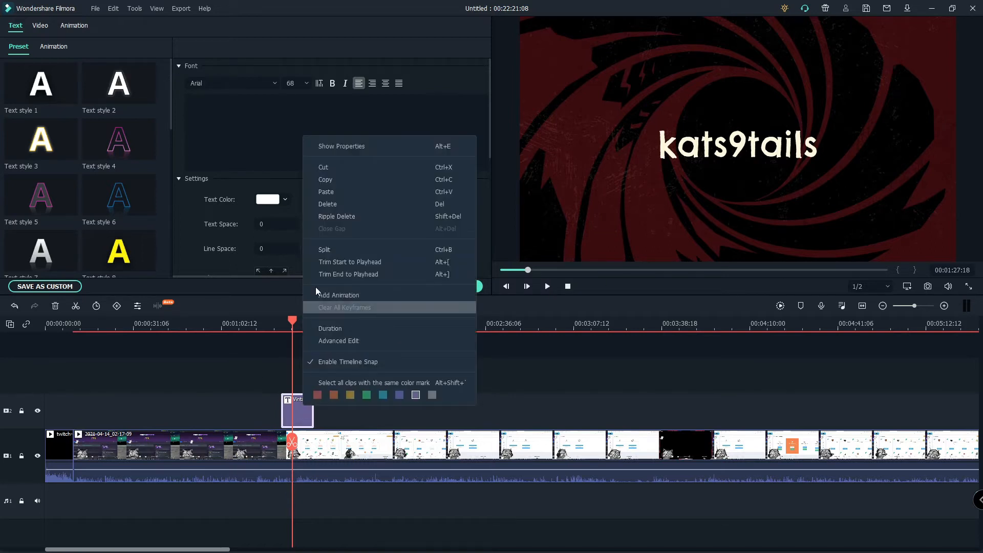
click(340, 203)
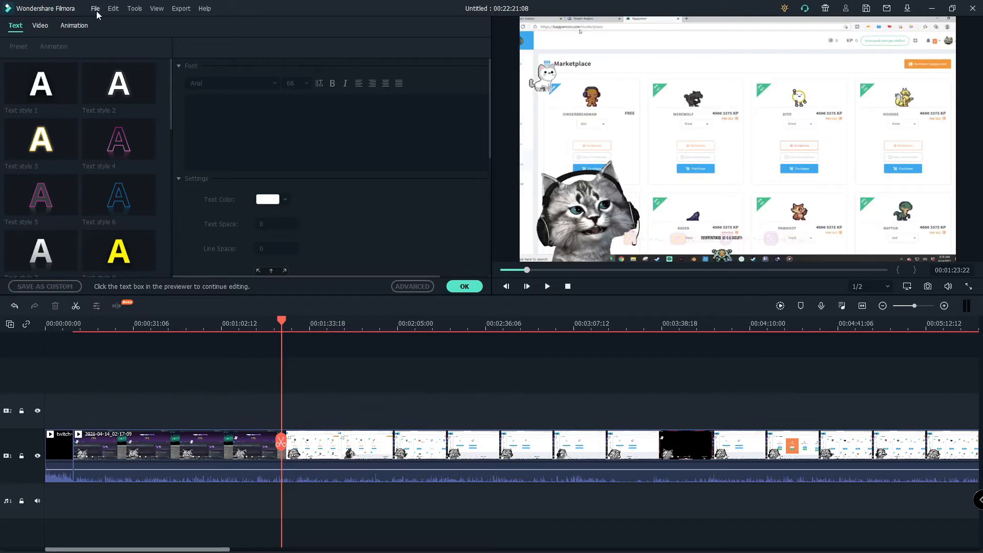
click(114, 8)
click(281, 377)
click(465, 286)
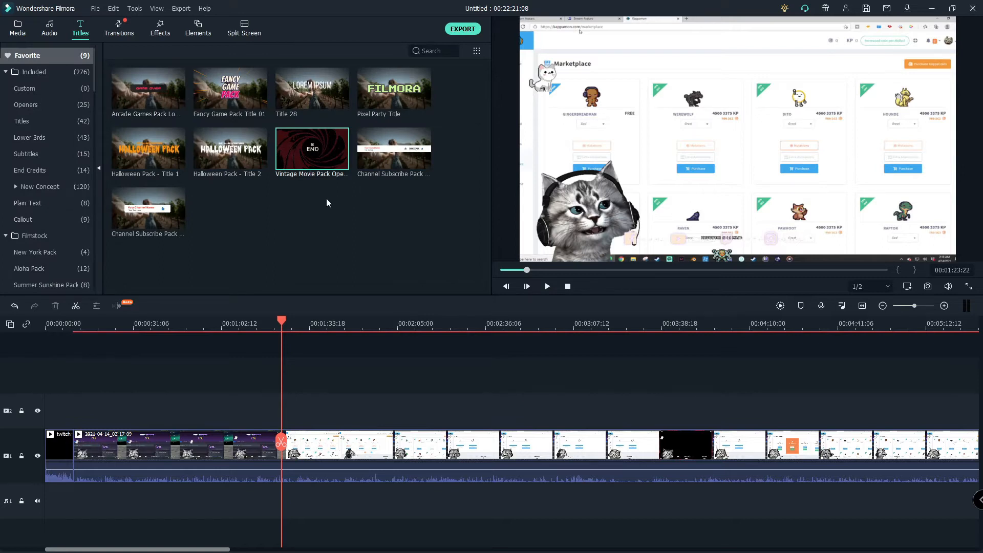
Add the Channel Subscribe Pack Lowerthird 01 title on the track above the recording and preview its animation up to 00:00:51:17
drag(389, 152, 429, 409)
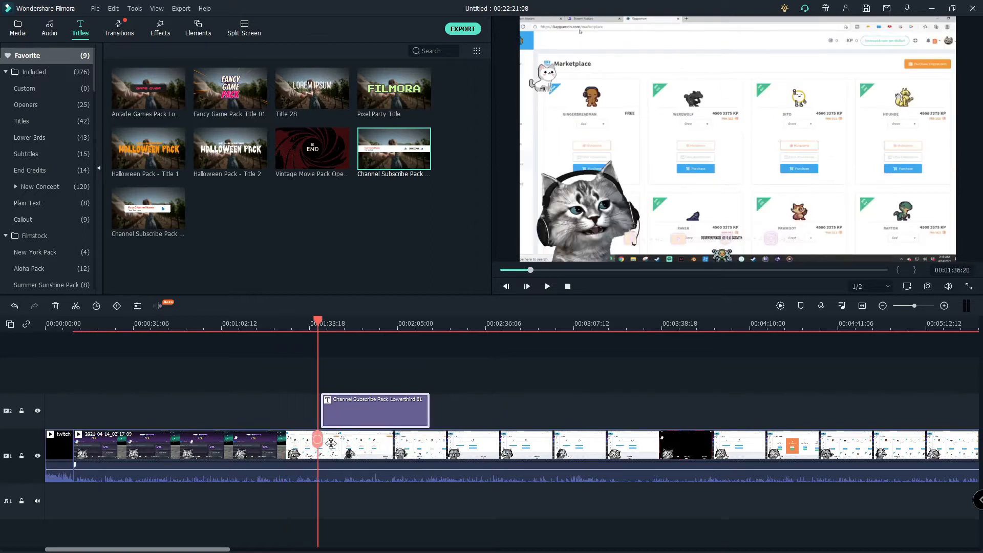
click(548, 286)
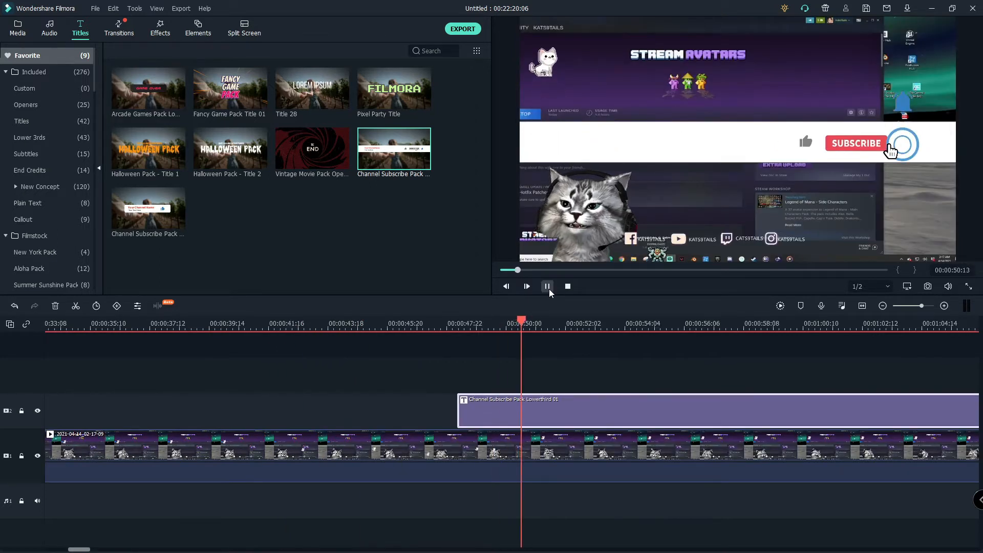
click(548, 286)
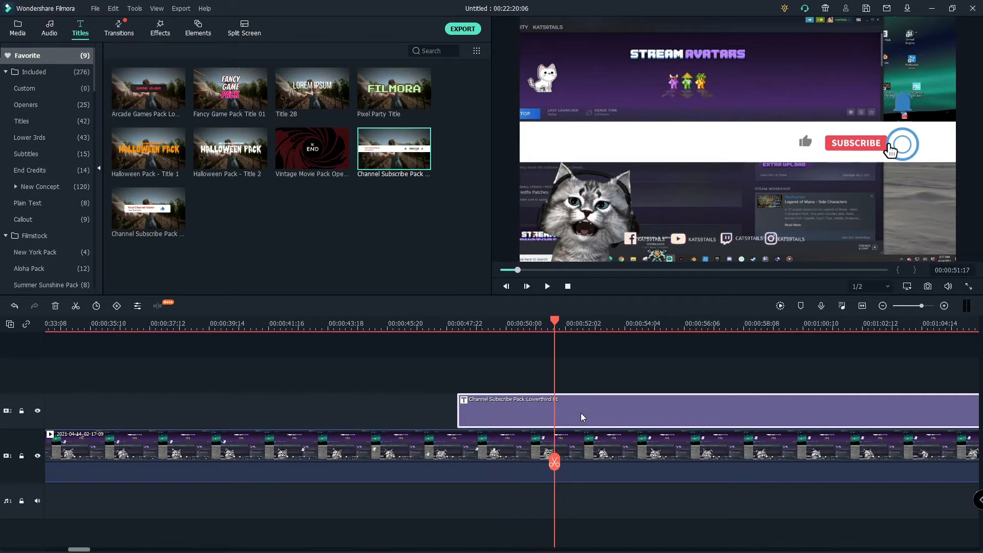
Replace the subscribe lower third's channel name with kats9tails, clear its "Your Text Here" line, and preview it from 00:01:00:09
double_click(581, 417)
click(612, 137)
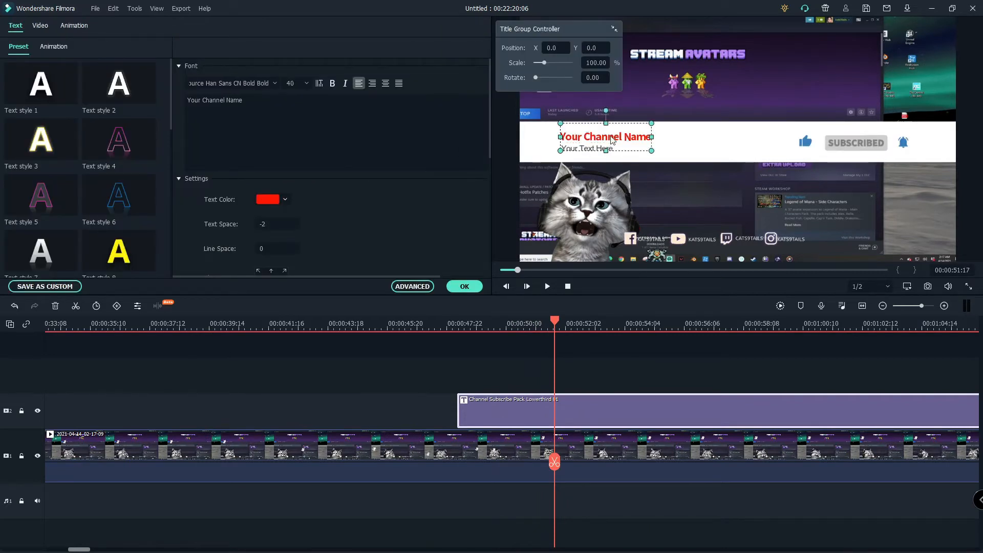
triple_click(265, 104)
key(BackSpace)
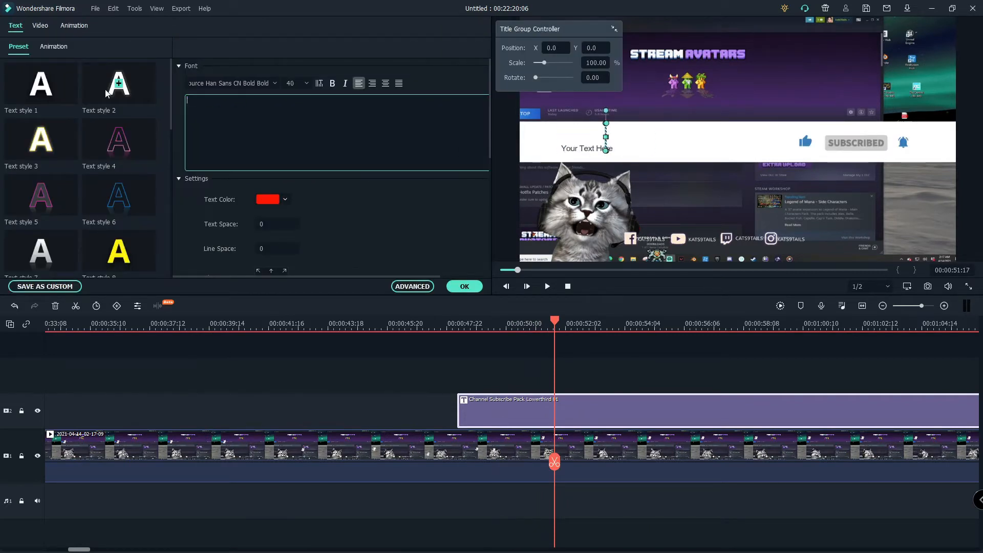
text(kats9tails)
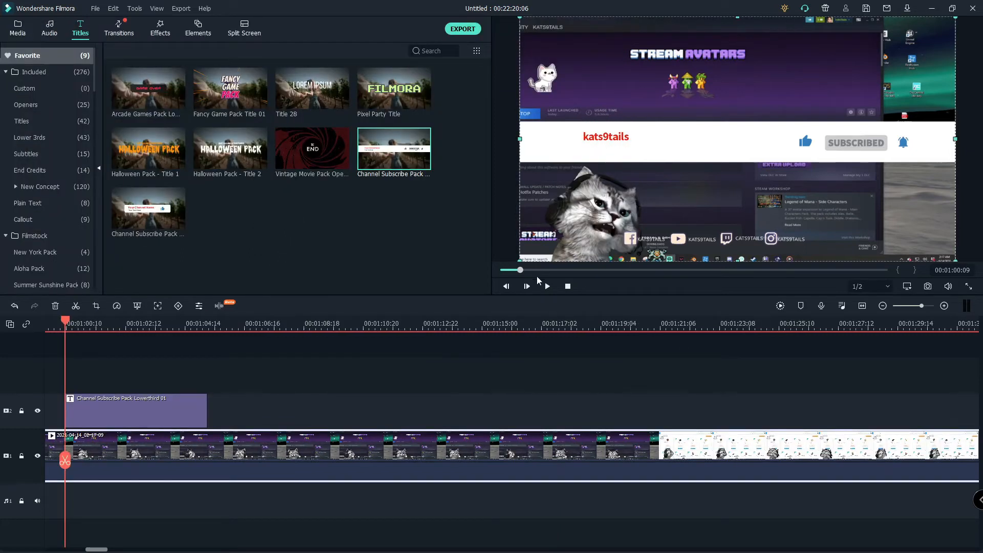
click(547, 291)
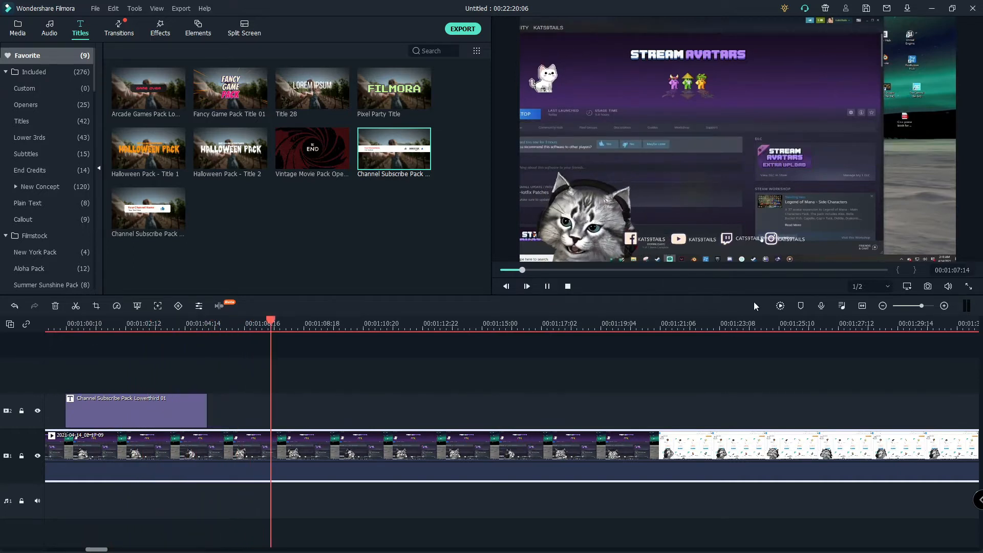
click(547, 286)
Add a second Channel Subscribe Pack Lowerthird 01 at 00:01:07:16 and cut both subscribe lower thirds from the timeline
drag(381, 148, 287, 409)
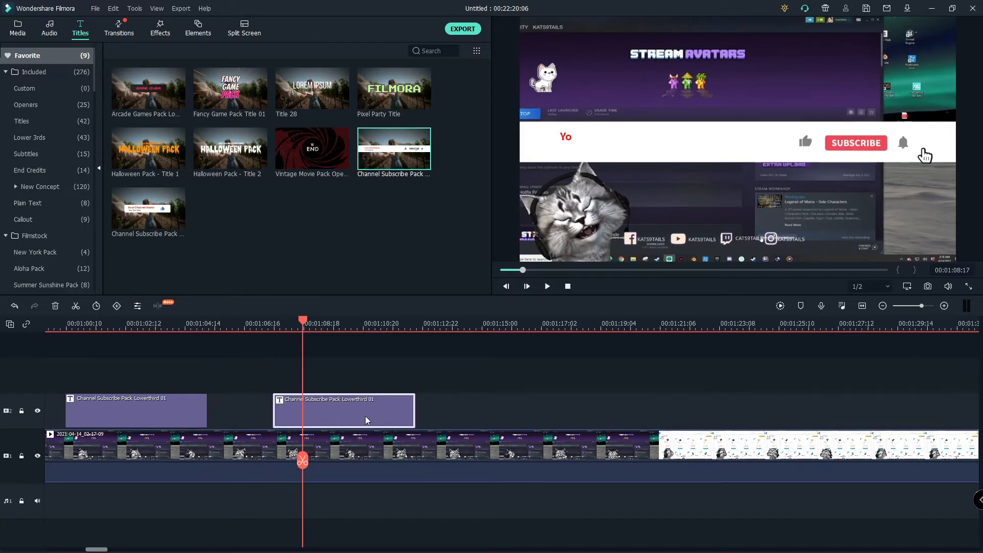
right_click(349, 418)
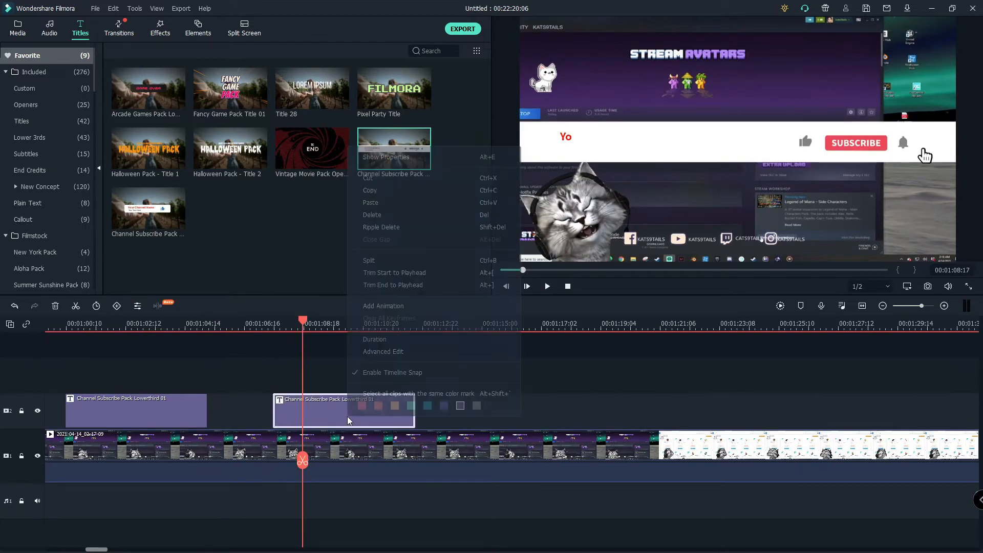
click(388, 181)
right_click(155, 414)
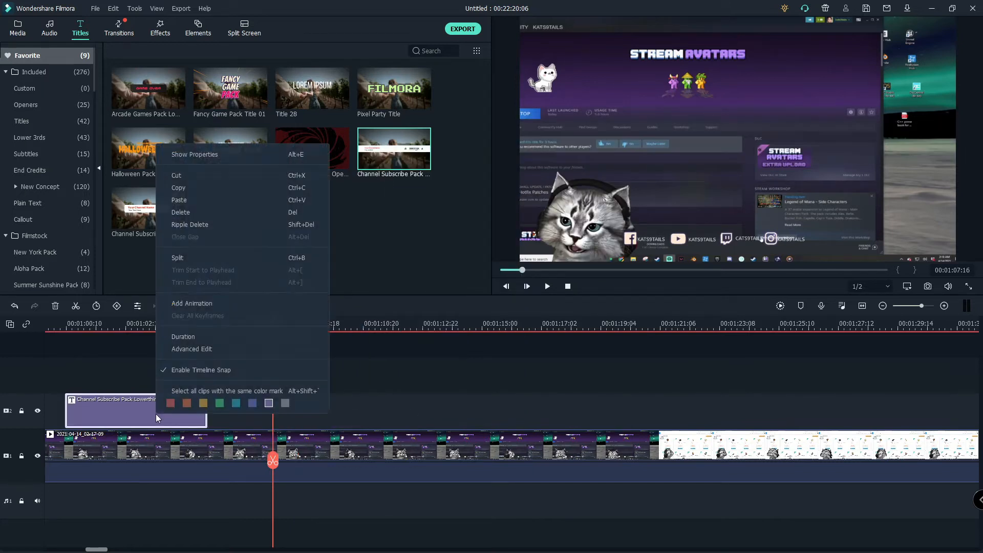
click(212, 174)
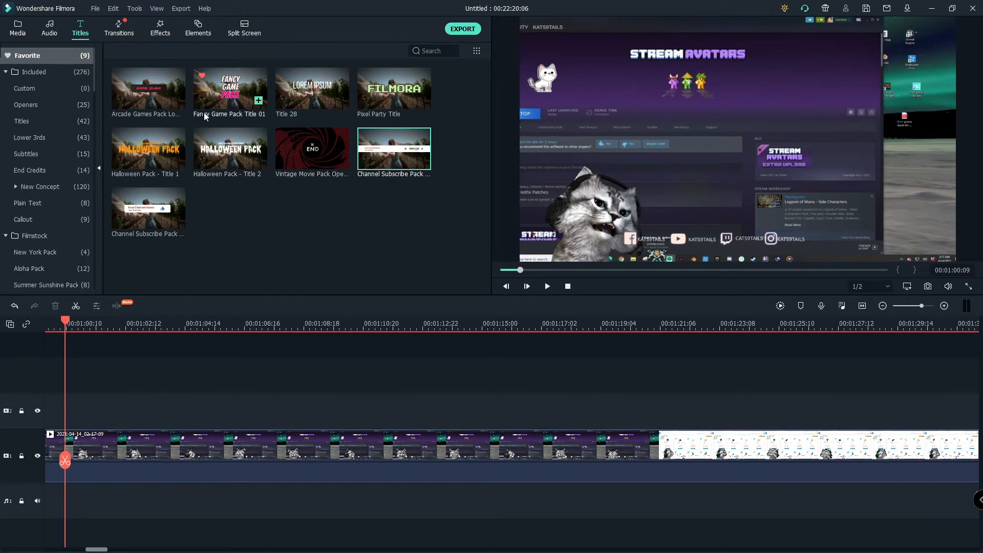
Add Fancy Game Pack Title 01 above the recording at about 00:01:08 and move the playhead to 00:01:11:13
drag(205, 117, 284, 410)
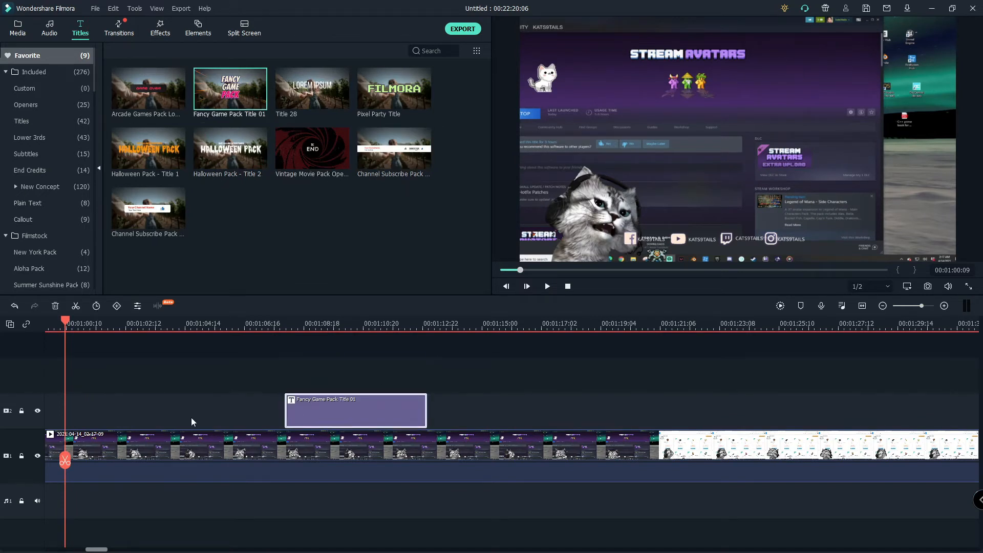
drag(65, 469, 384, 450)
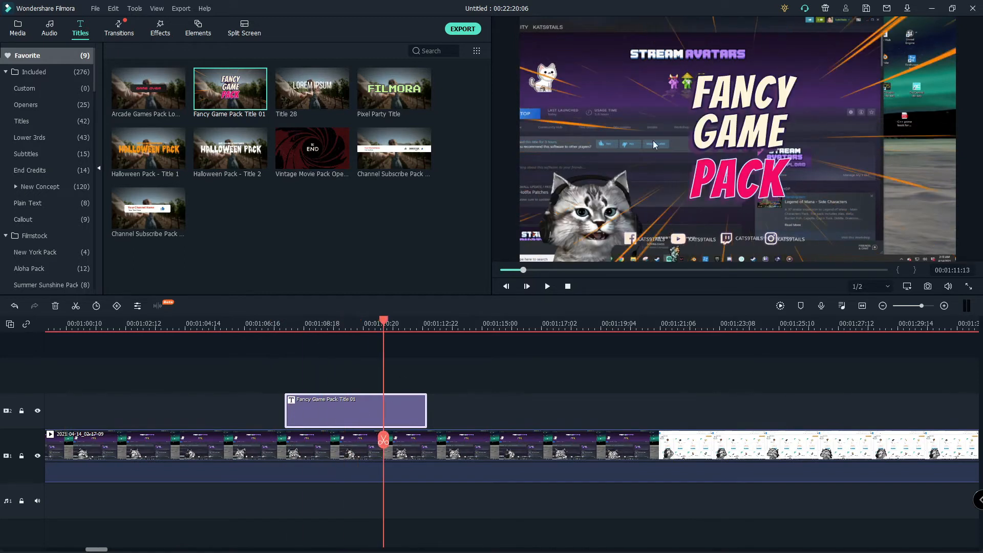
Replace the FANCY GAME text of the title with kats9tails, keeping the PACK line, and close the title editor
double_click(748, 144)
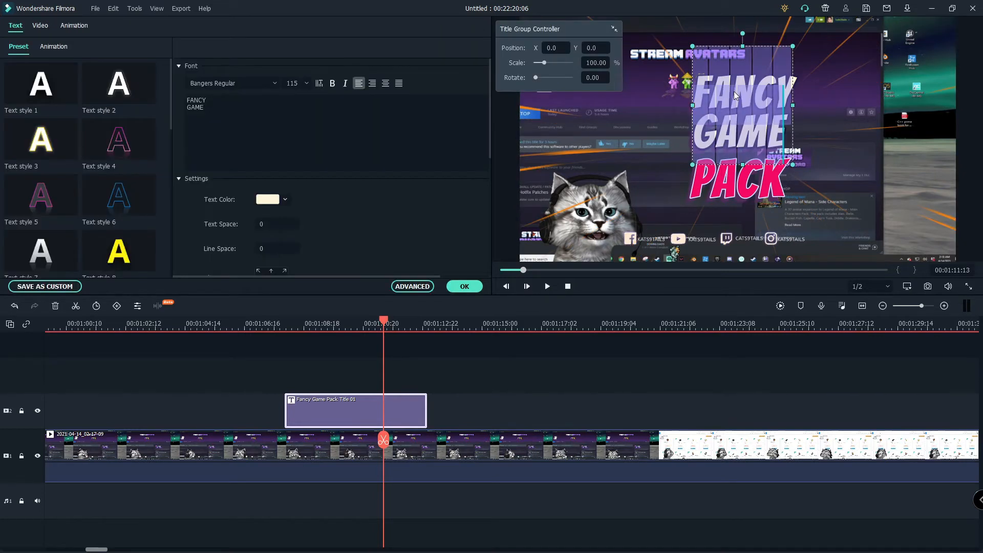
key(ctrl+a)
key(BackSpace)
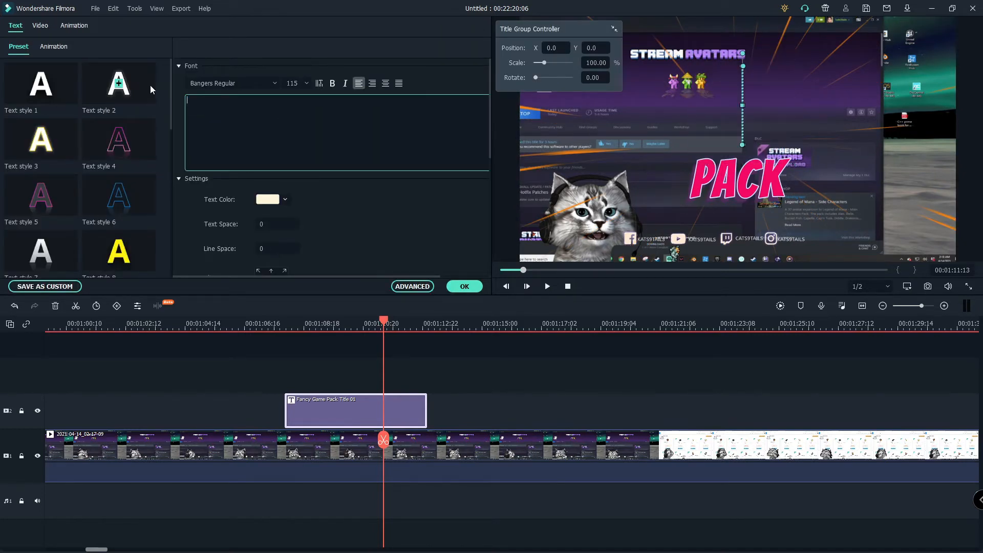
text(kats9tails)
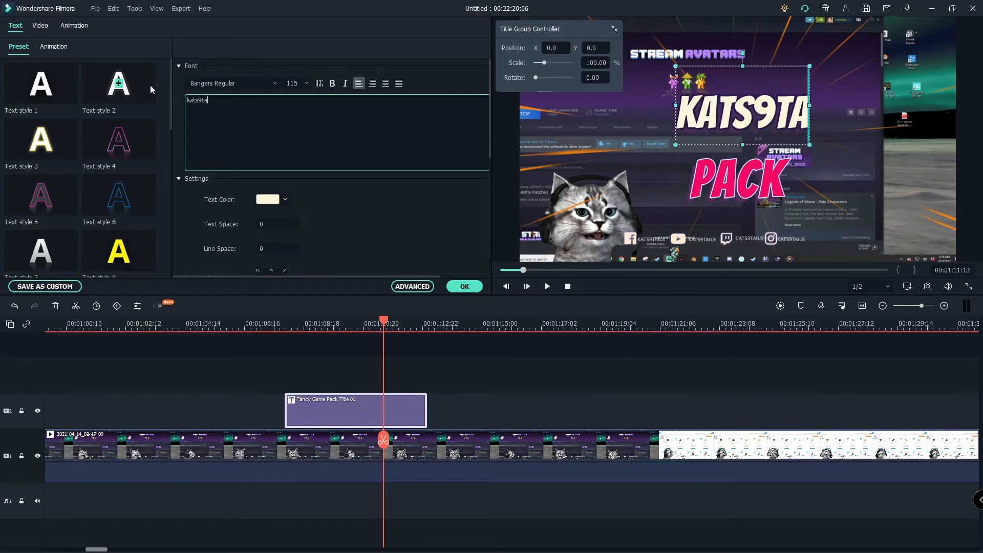
click(740, 204)
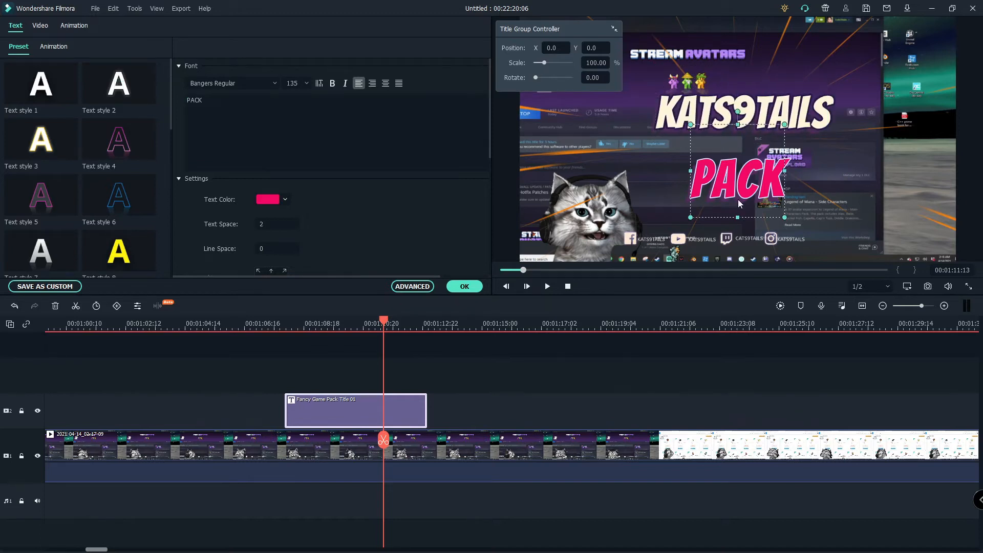
click(519, 354)
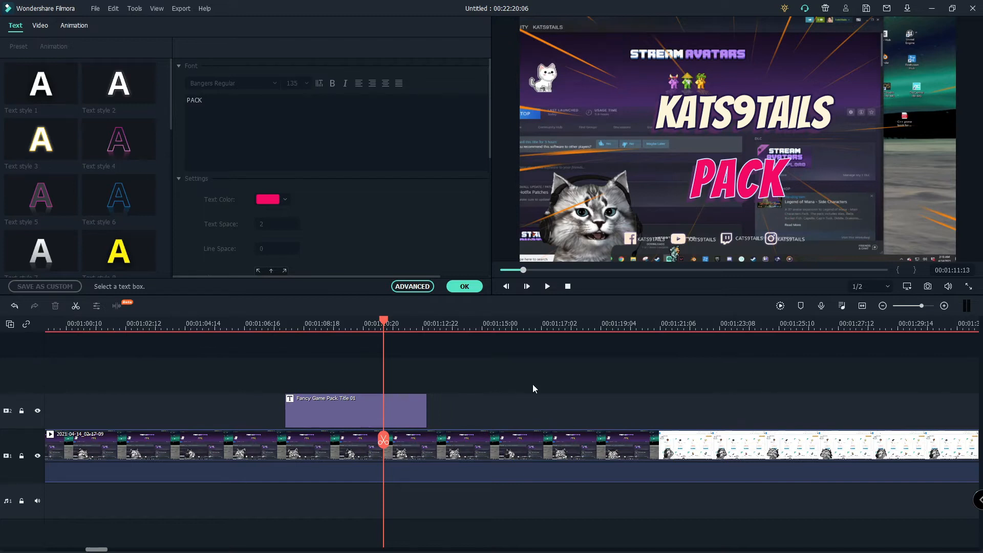
click(464, 287)
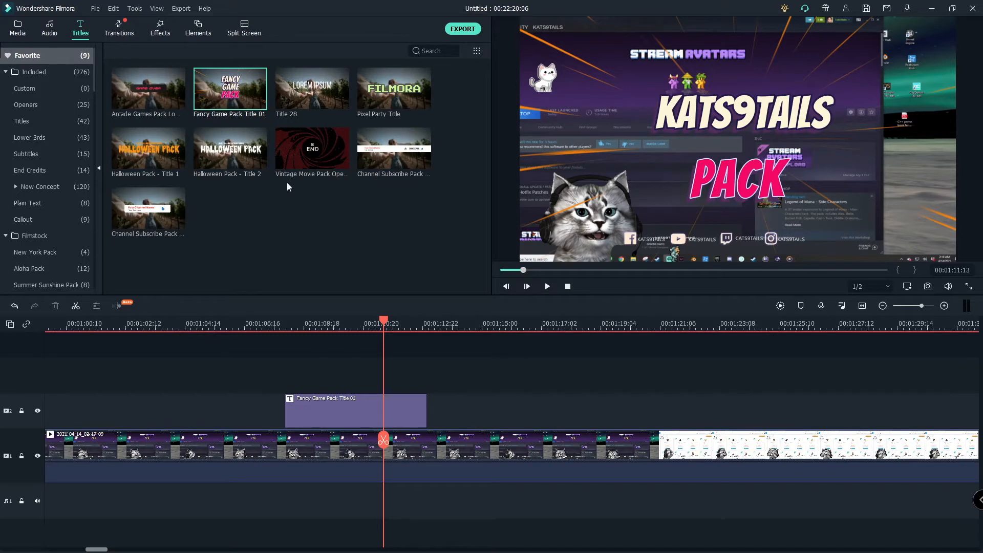
Browse the Filmstock title packs and add the Dreamer Pack lower third on a new track directly above the Fancy Game title
scroll(61, 205, down, 3)
click(53, 220)
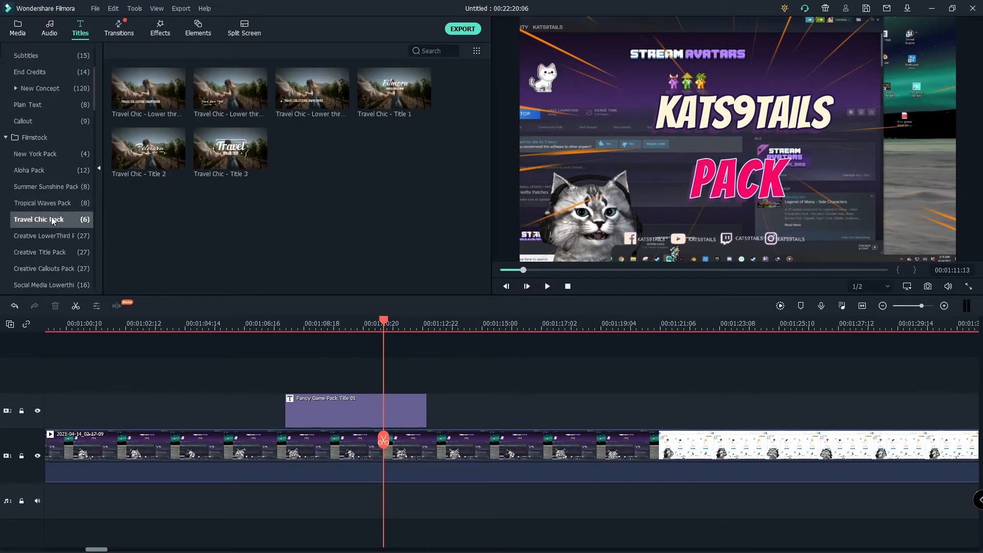
scroll(67, 263, down, 2)
click(57, 252)
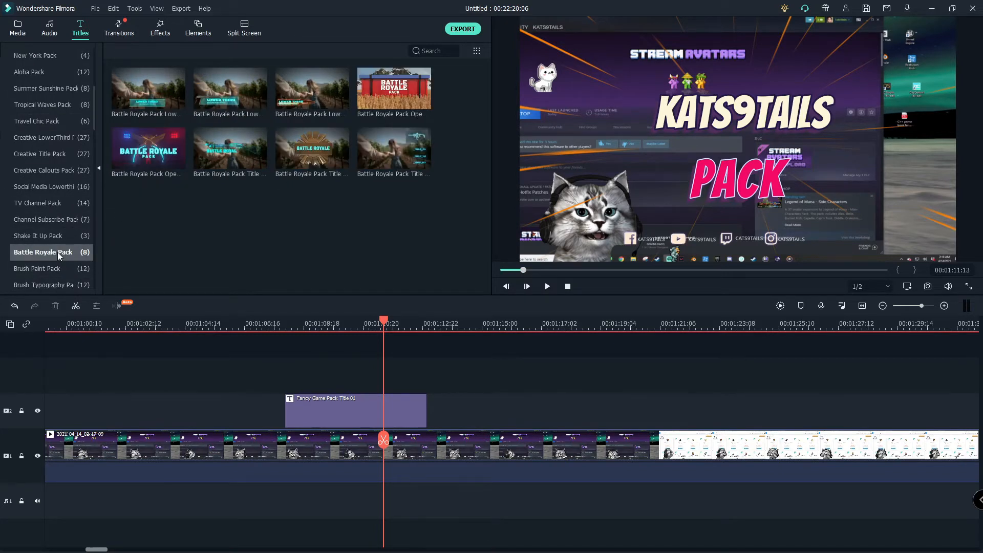
scroll(58, 252, down, 2)
click(57, 252)
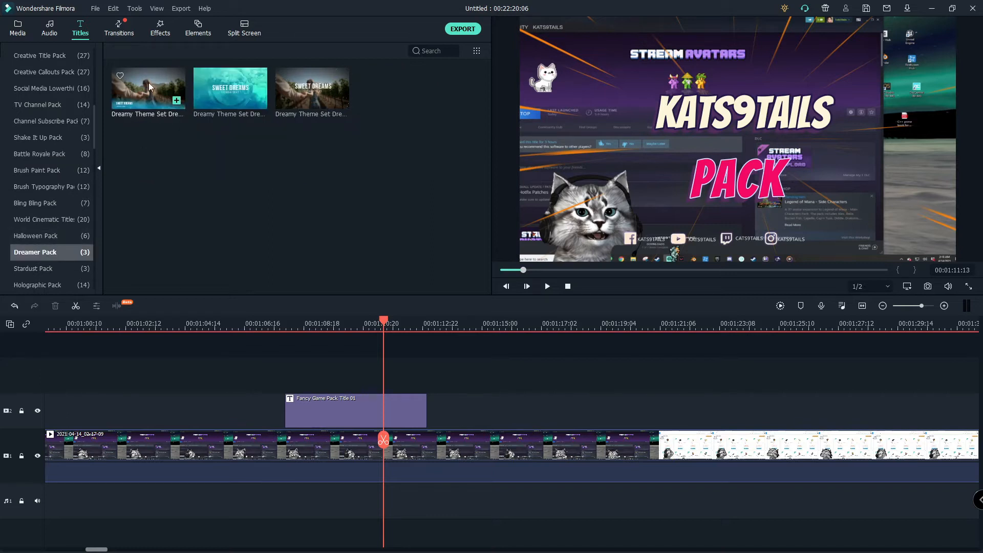
drag(149, 82, 282, 363)
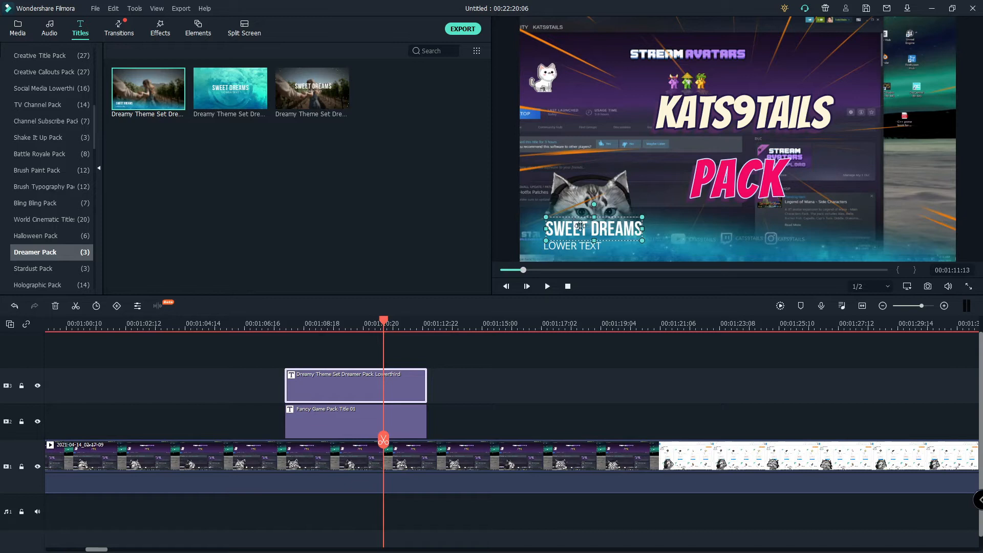
Replace the Sweet Dreams text of the Dreamer Pack lower third with "another title"
click(588, 230)
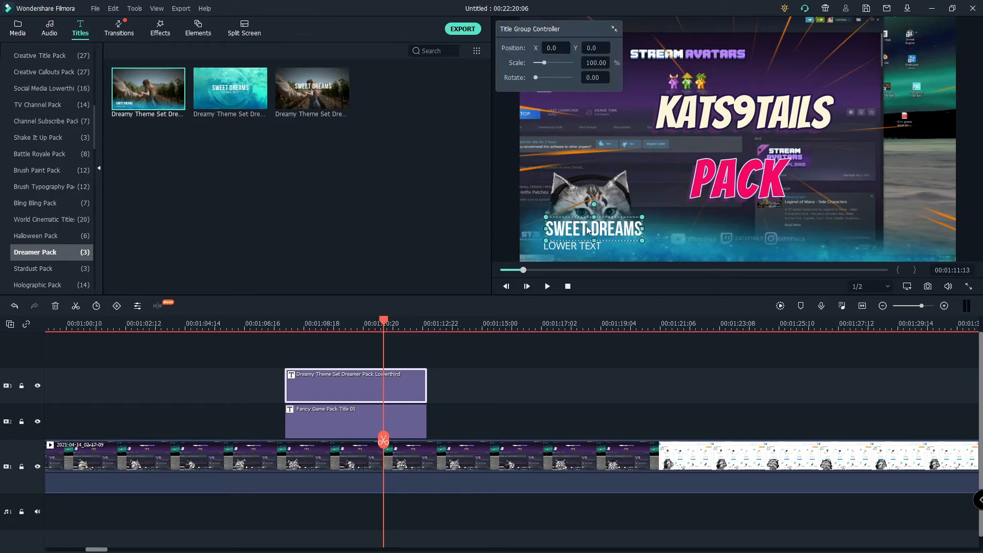
double_click(588, 230)
click(240, 104)
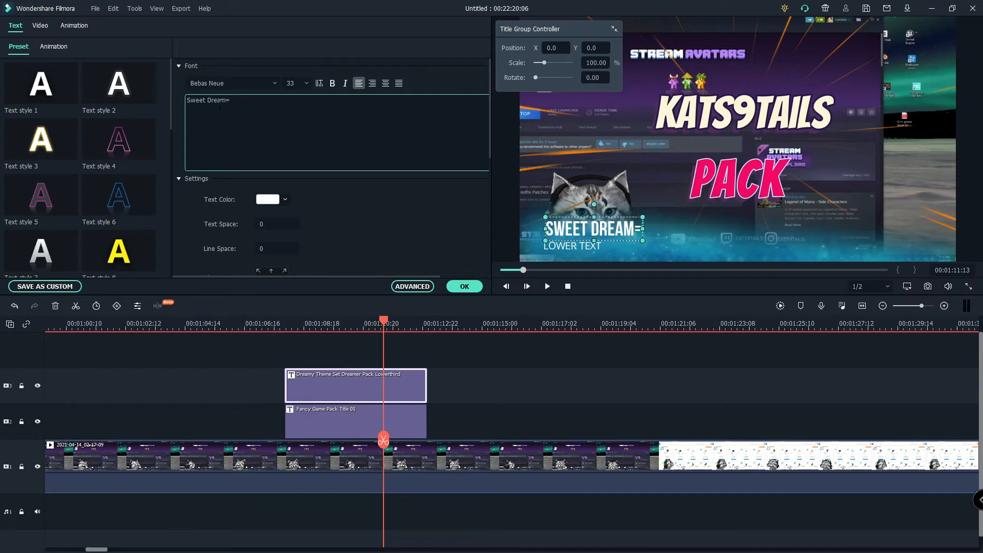
key(BackSpace)
key(BackSpace)
key(BackSpace)
key(BackSpace)
key(BackSpace)
key(BackSpace)
key(BackSpace)
key(BackSpace)
key(BackSpace)
key(BackSpace)
key(BackSpace)
key(BackSpace)
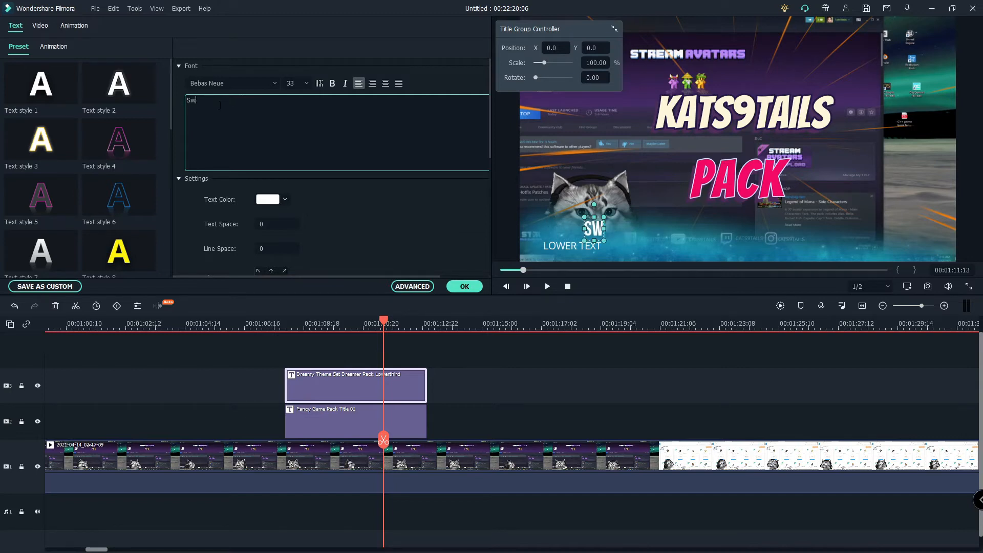
text(another title)
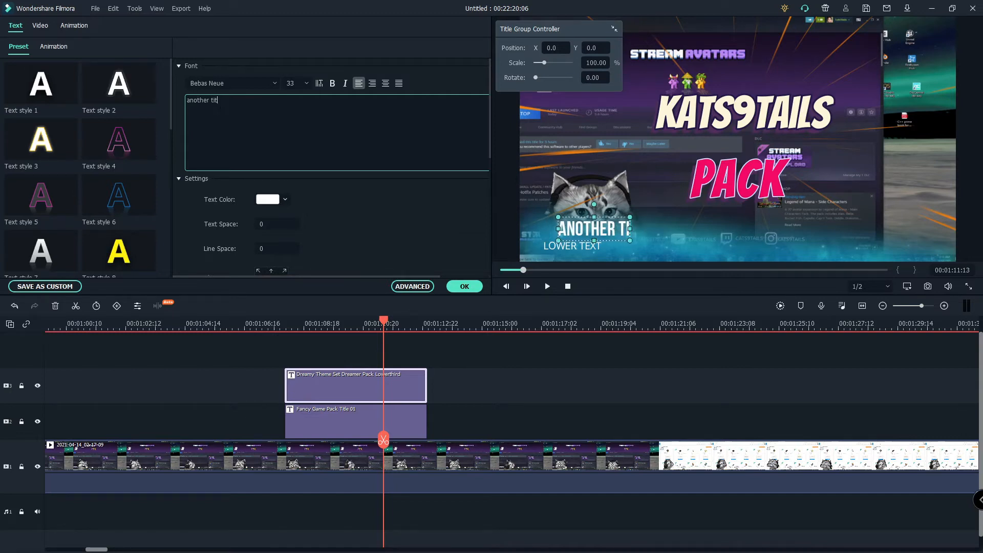
Delete the LOWER TEXT wording from the Dreamer Pack lower third and close the title editor
click(580, 247)
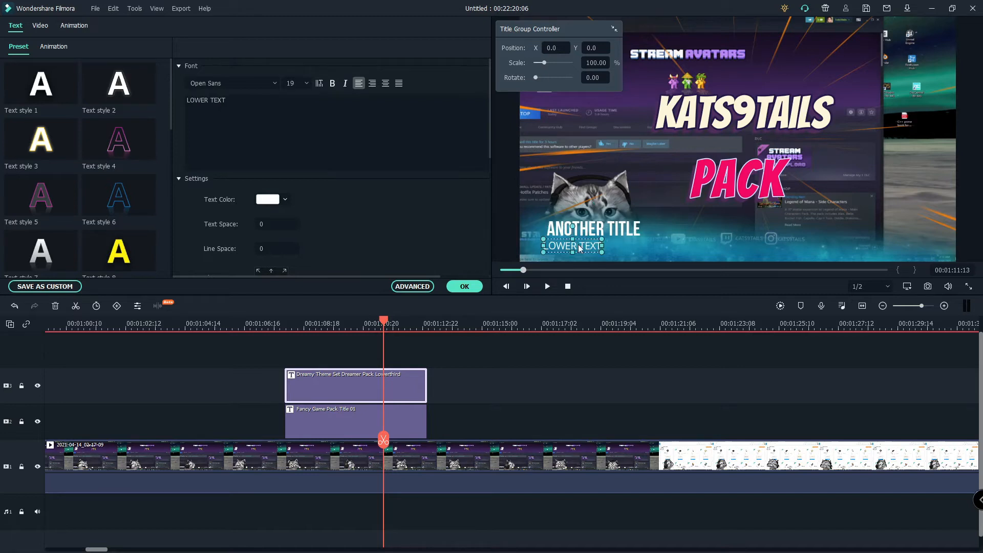
click(204, 100)
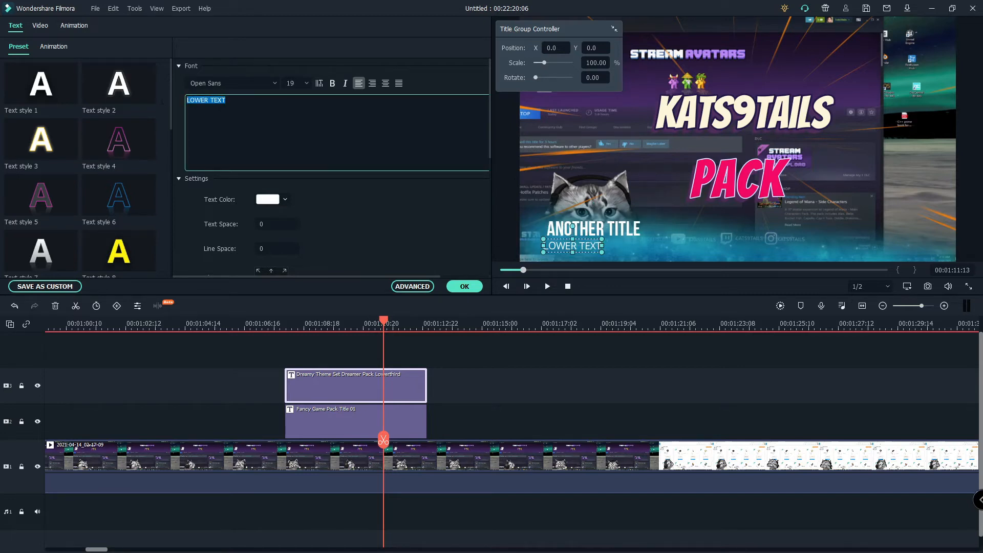
key(ctrl+a)
key(BackSpace)
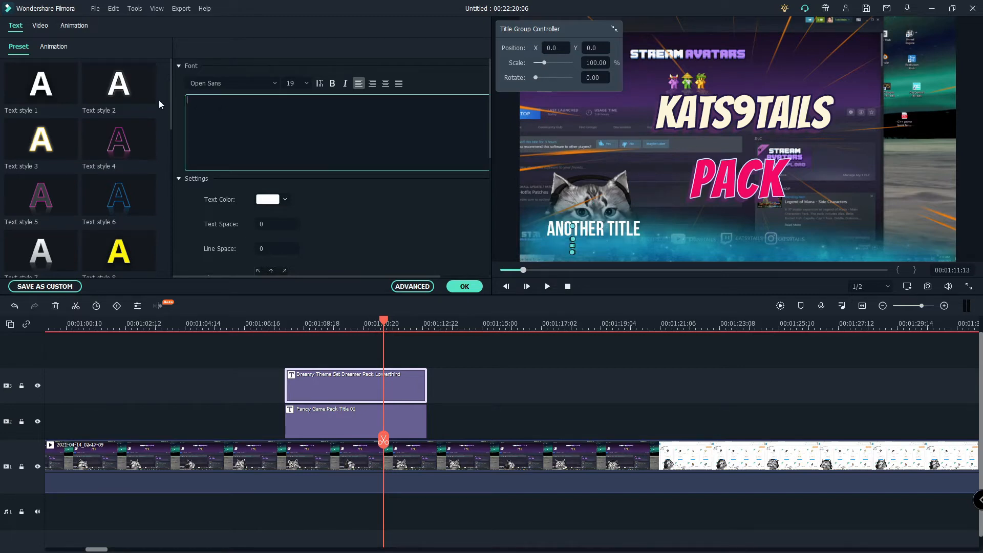
click(463, 286)
Play back the stacked Fancy Game title and Dreamer Pack lower third from just before their start to past their end
drag(383, 435, 281, 441)
click(546, 288)
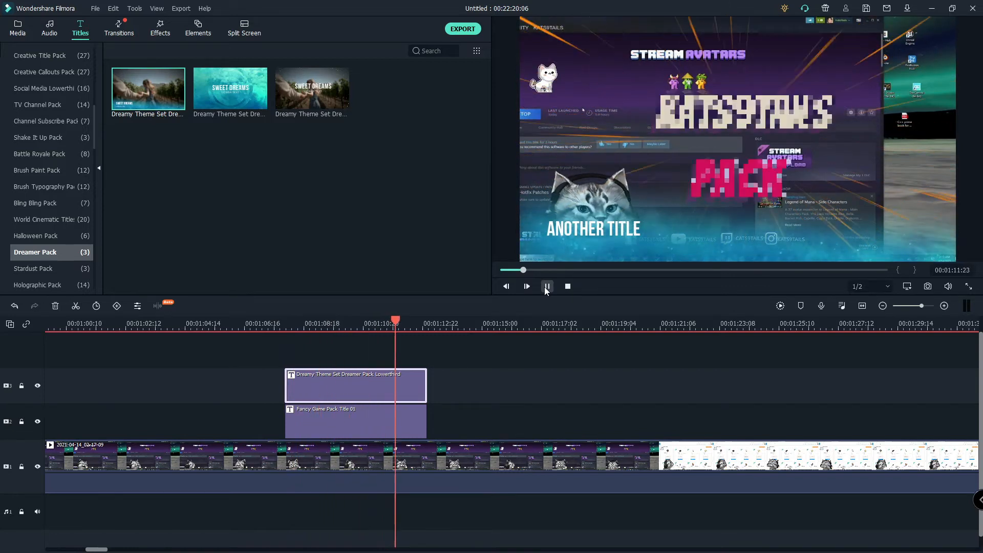
click(546, 287)
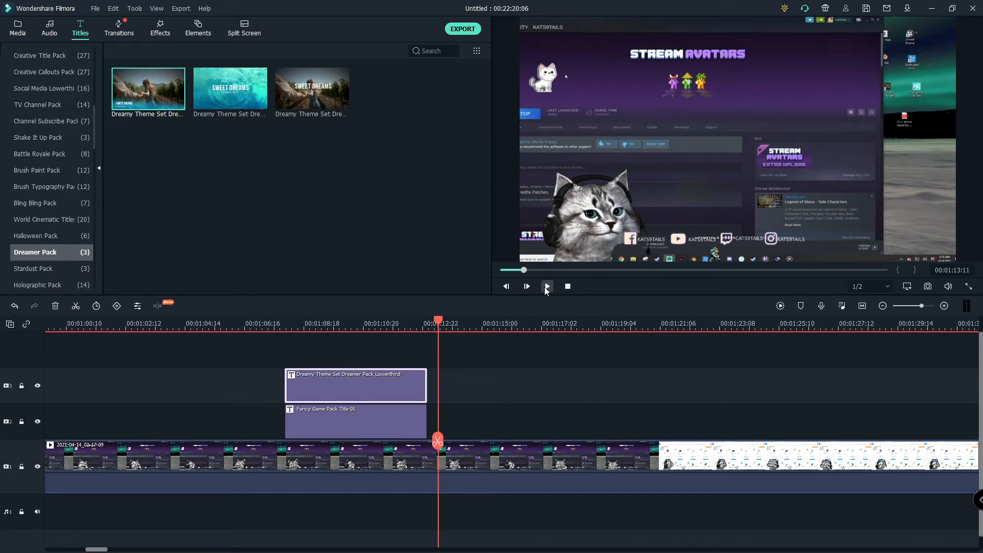
Add the Dreamer Pack Opener on a new track directly above the Dreamer Pack lower third and preview both presets
drag(227, 92, 289, 361)
double_click(234, 86)
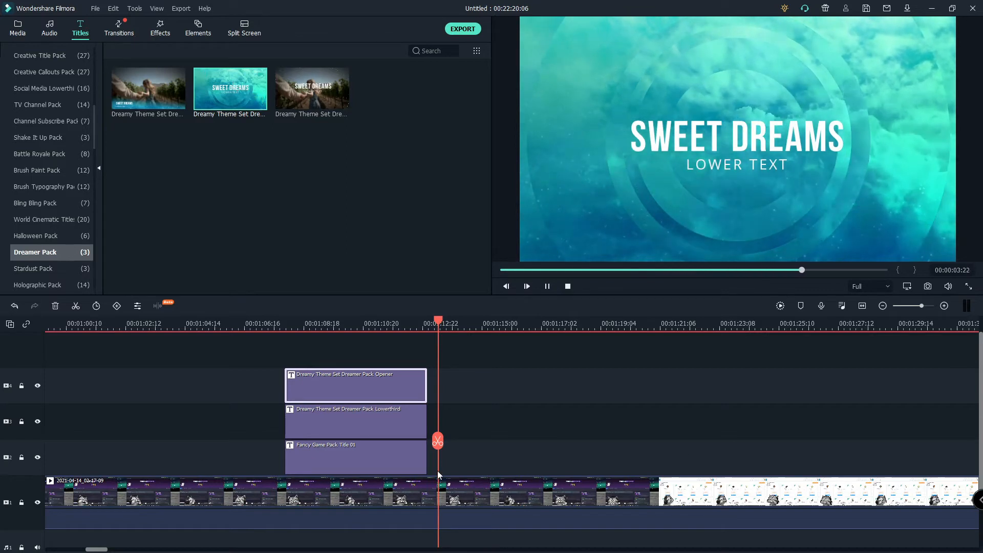
click(387, 432)
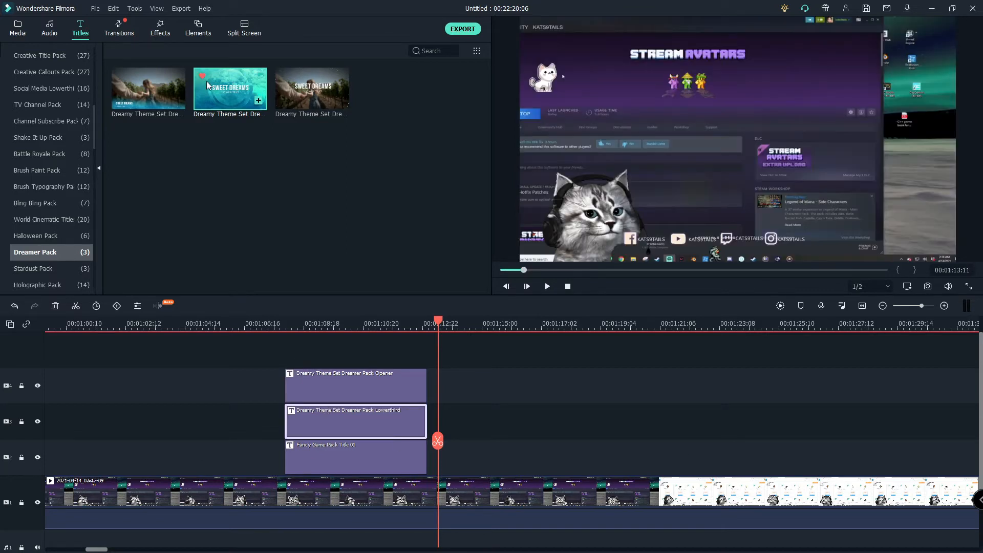
double_click(165, 94)
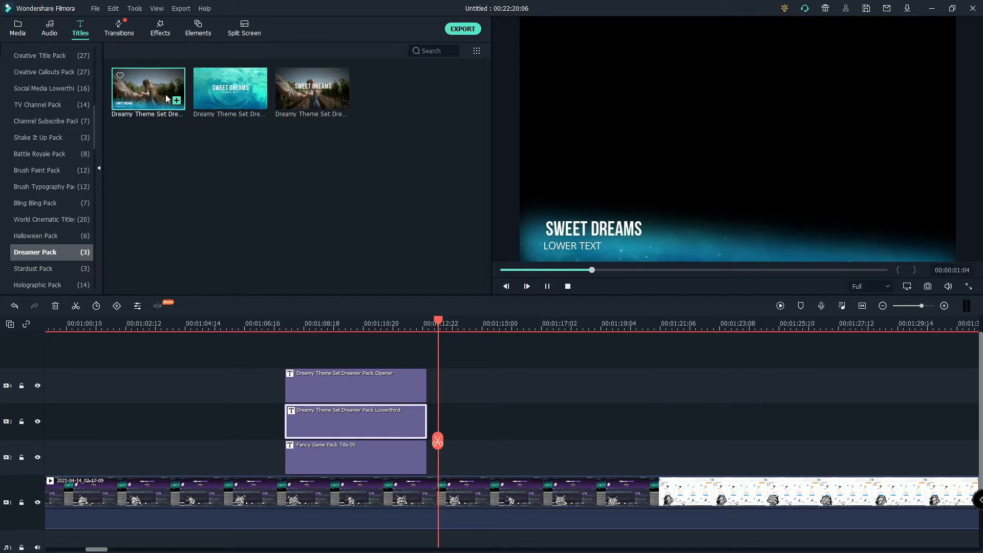
click(365, 388)
double_click(365, 390)
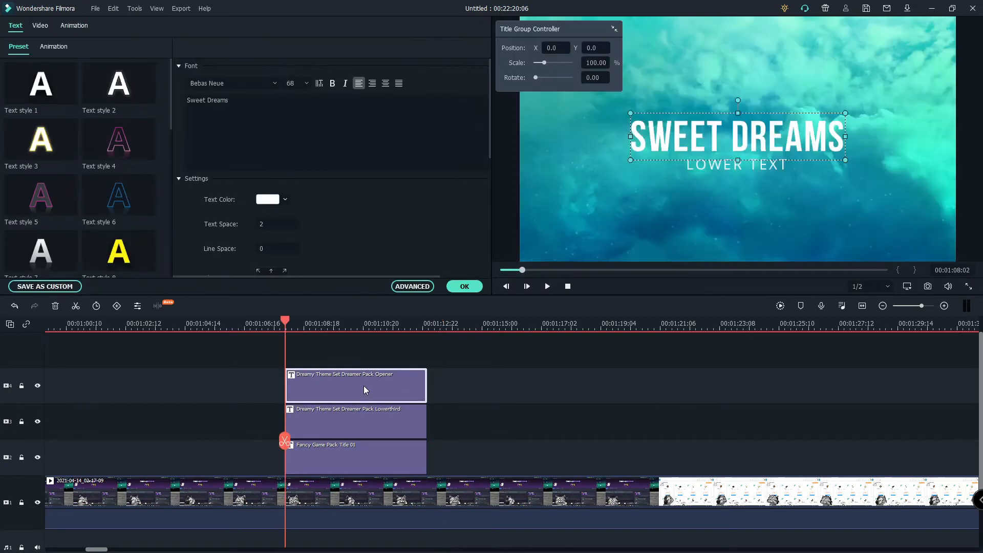
key(ctrl+a)
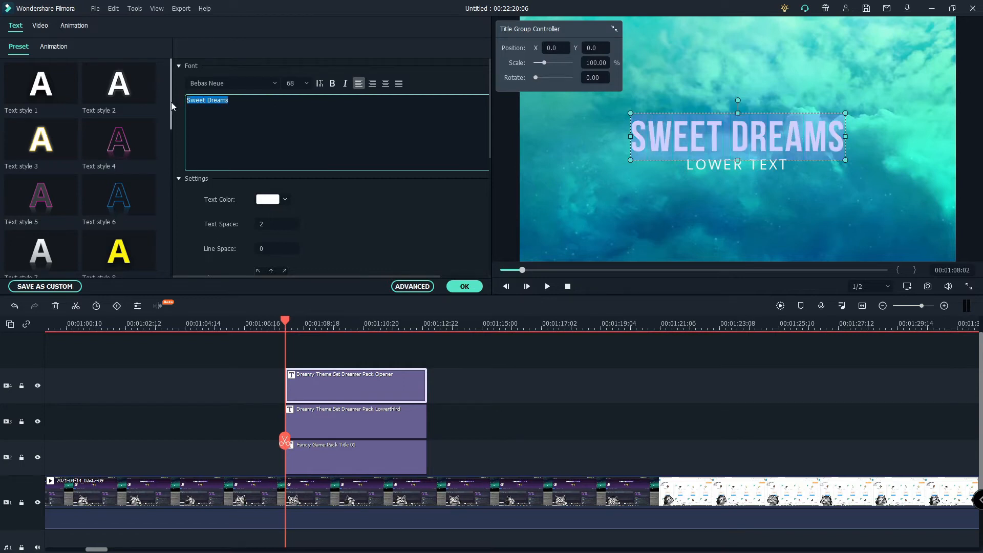
key(BackSpace)
text(kats9taqils)
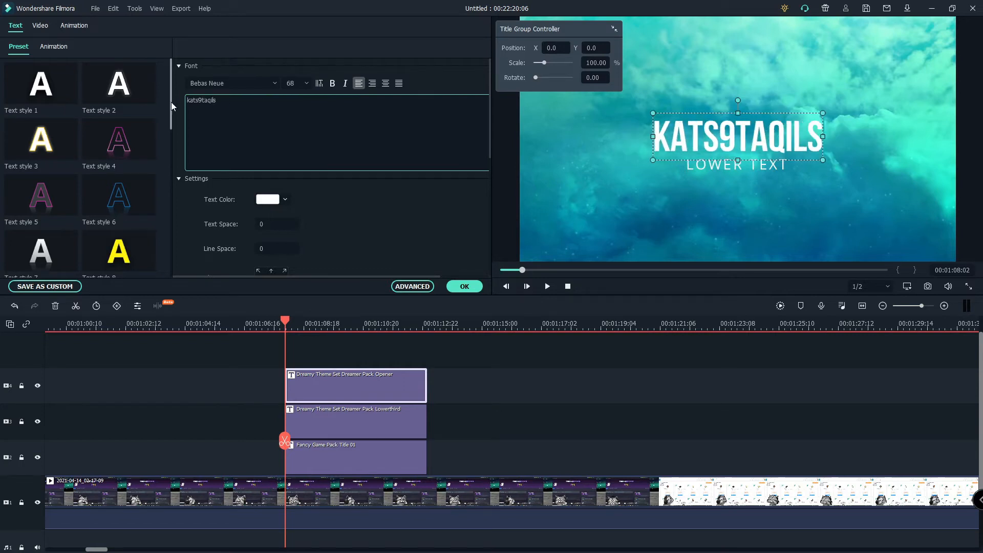
key(BackSpace)
key(BackSpace)
key(BackSpace)
key(BackSpace)
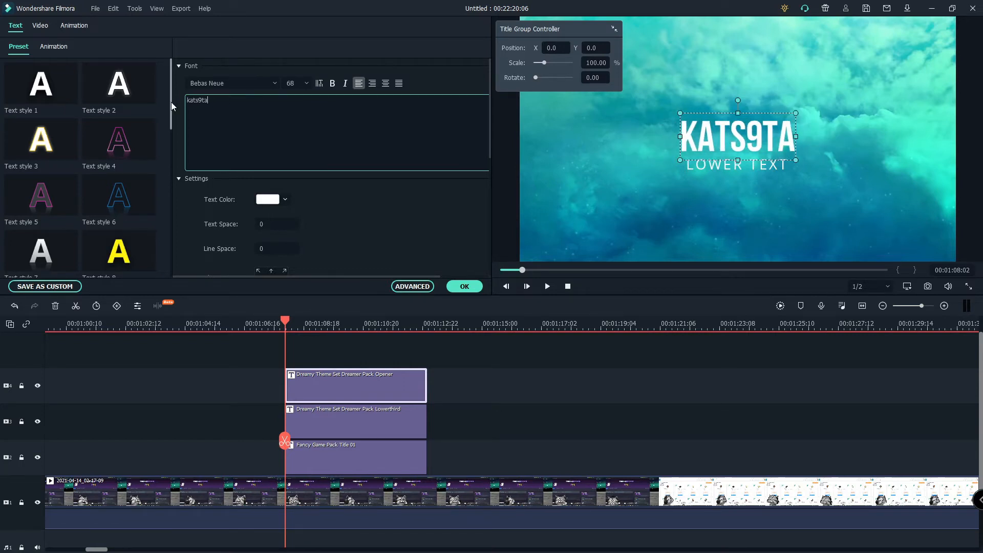
text(ils)
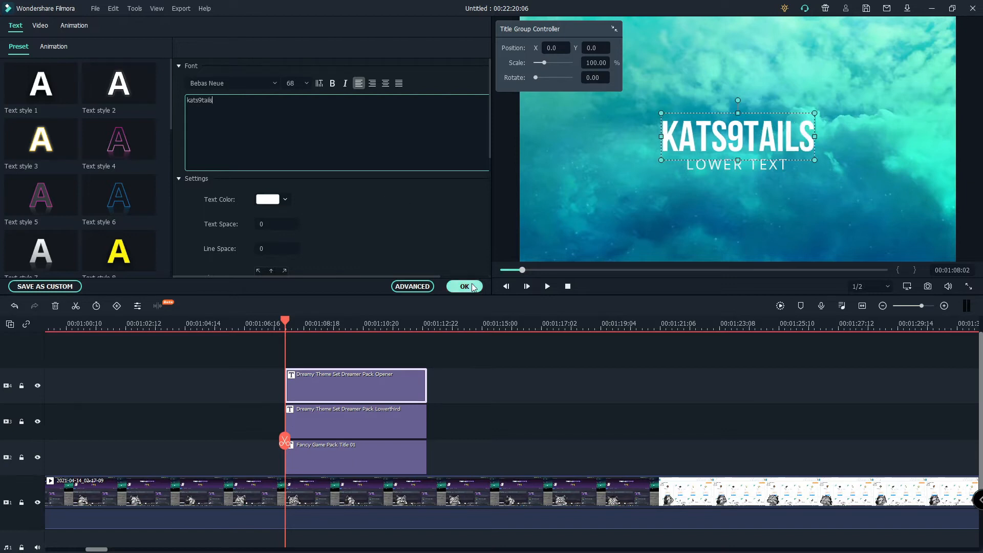
click(464, 287)
click(548, 286)
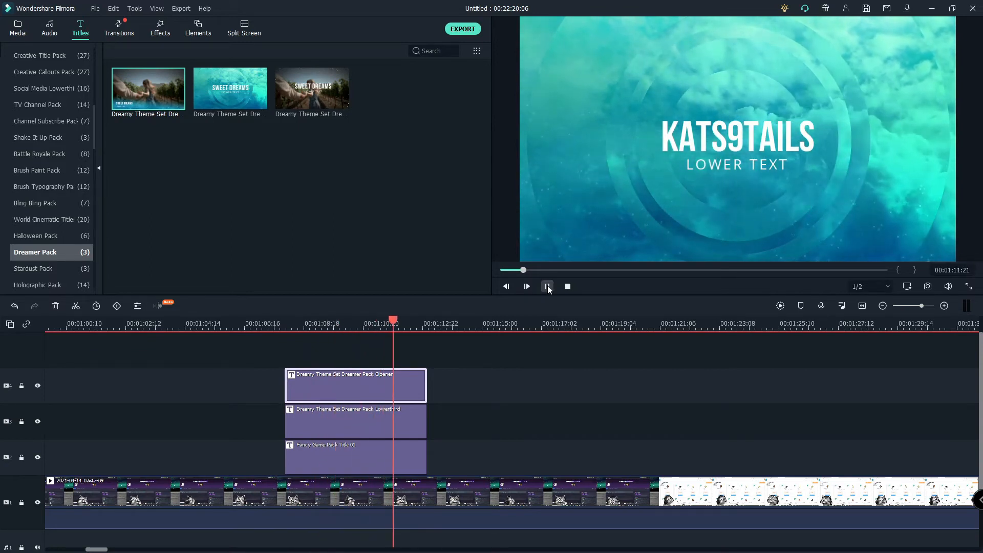
click(547, 286)
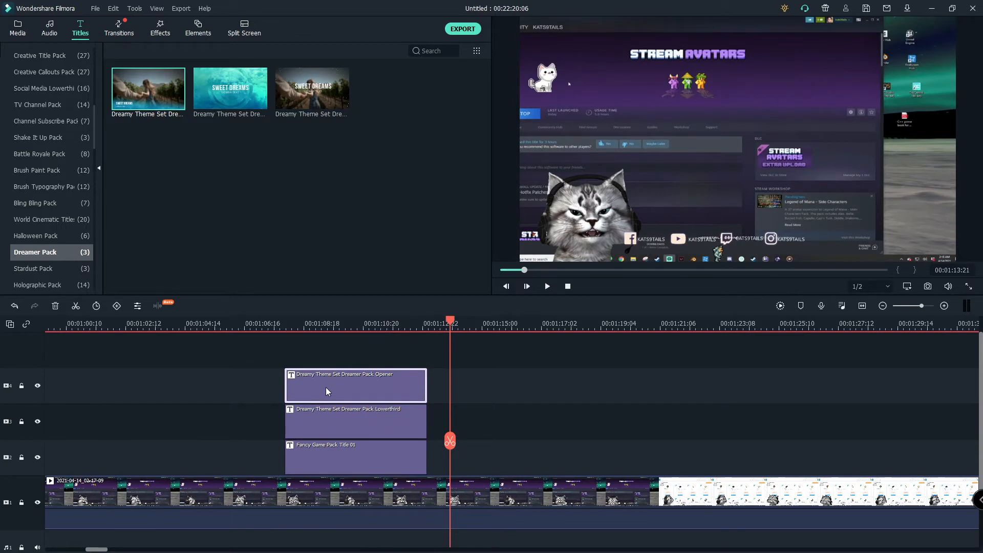
Preview the third Dreamer Pack title and several openers, titles and lower thirds of the Battle Royale Pack
click(341, 100)
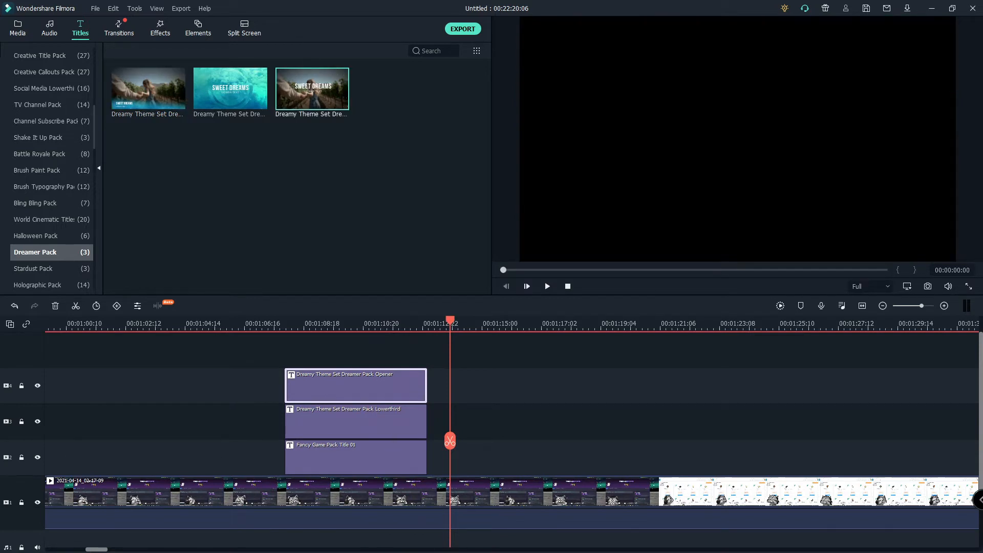
click(50, 154)
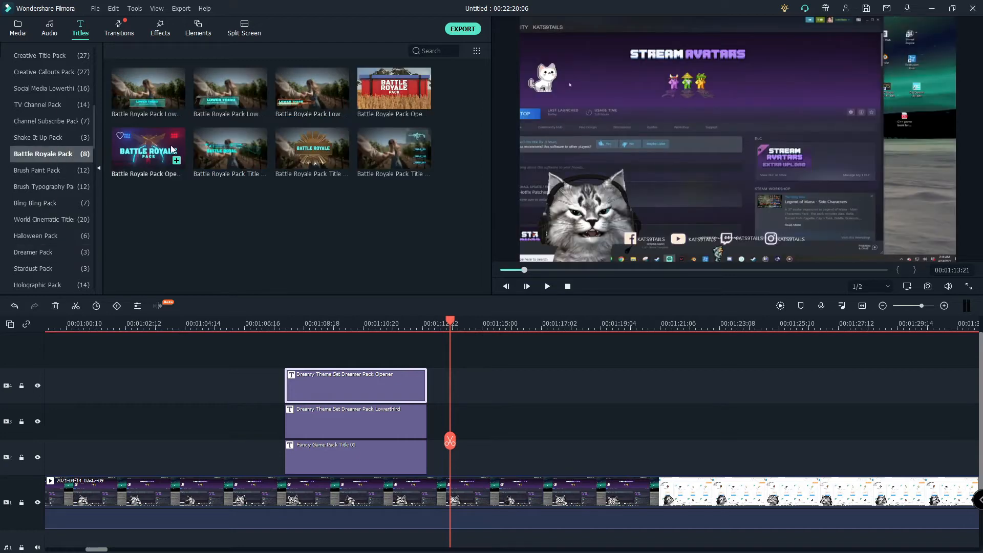
click(173, 154)
click(322, 152)
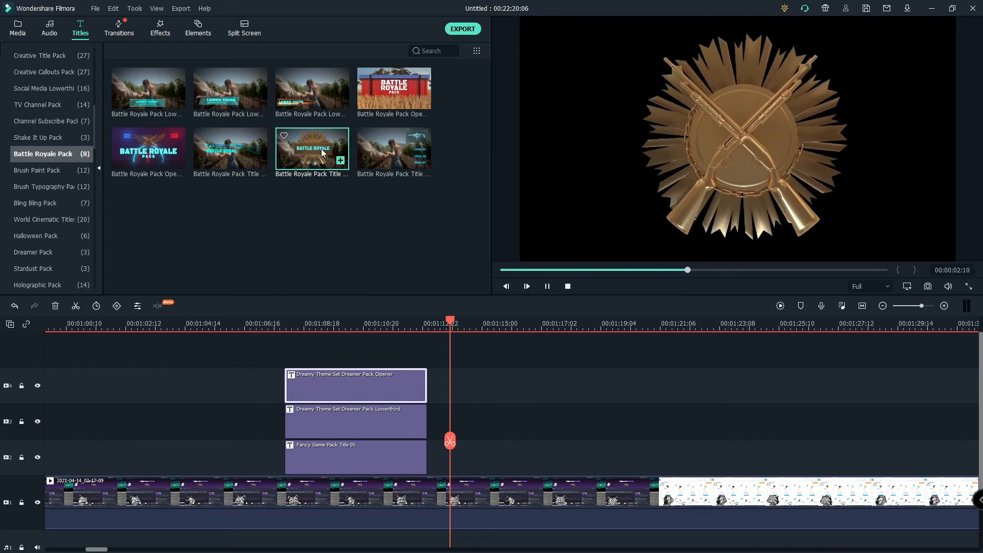
click(153, 144)
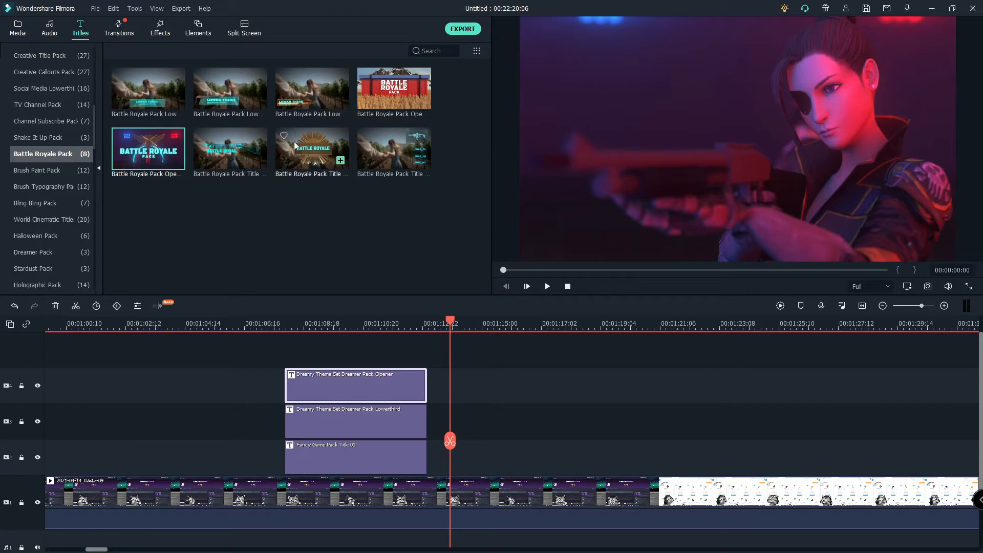
click(303, 100)
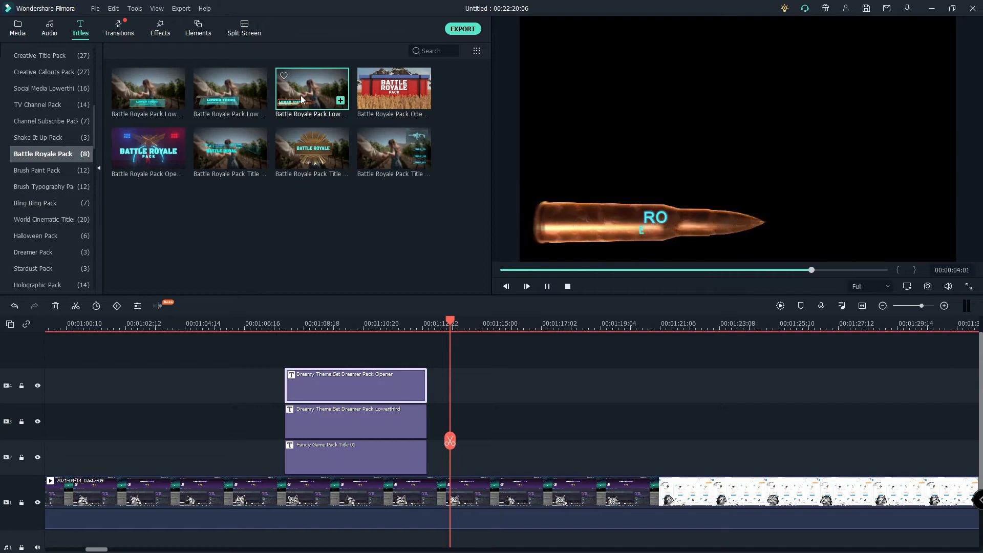
click(401, 92)
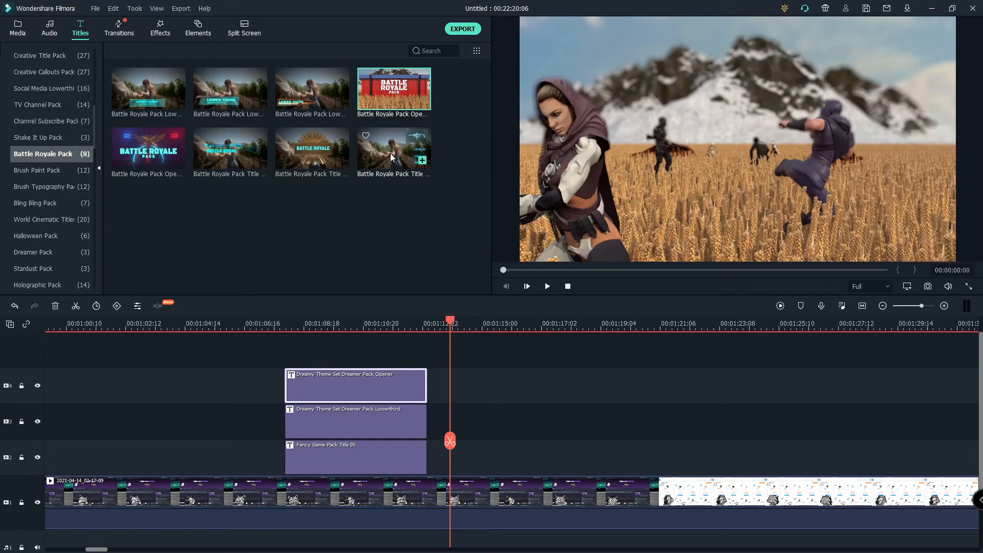
click(390, 153)
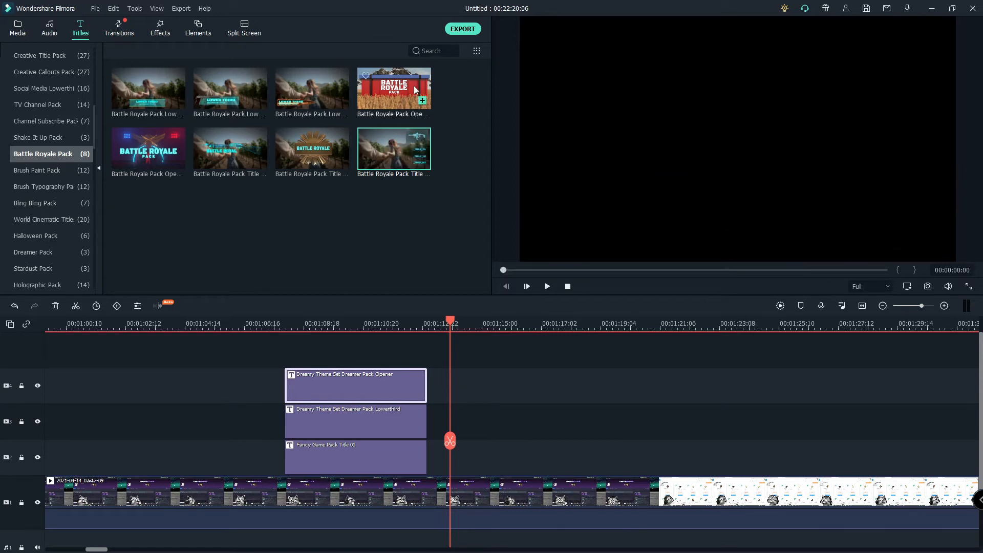
Add Battle Royale Pack Title 03 on the Fancy Game title's track just after 00:01:14:16 and play it back
drag(384, 153, 495, 437)
drag(475, 465, 474, 463)
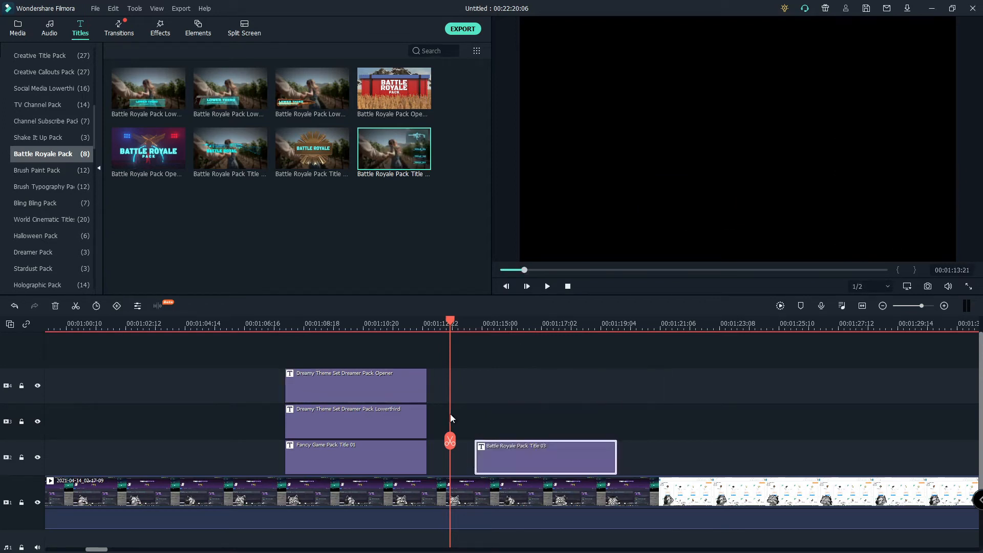
drag(450, 414, 472, 404)
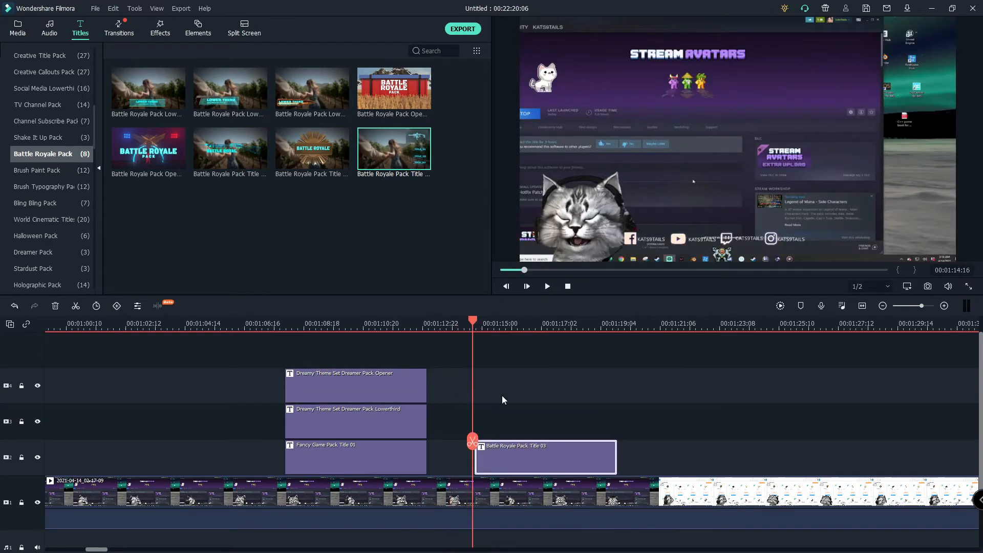
click(551, 287)
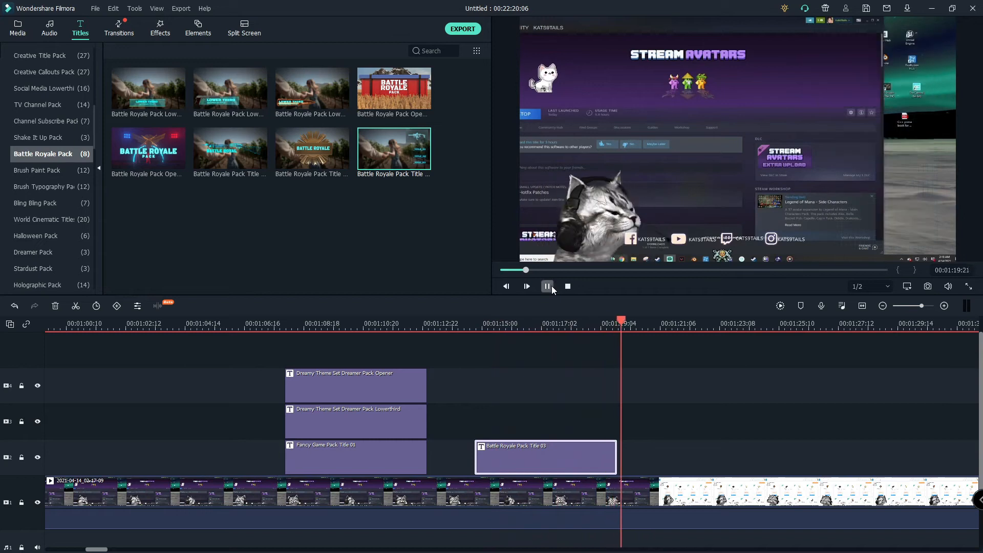
click(551, 286)
Move the playhead to 00:01:18:13 and replace the _TITLE_02 line of the Battle Royale title with kats9tails
drag(627, 440, 583, 441)
double_click(885, 183)
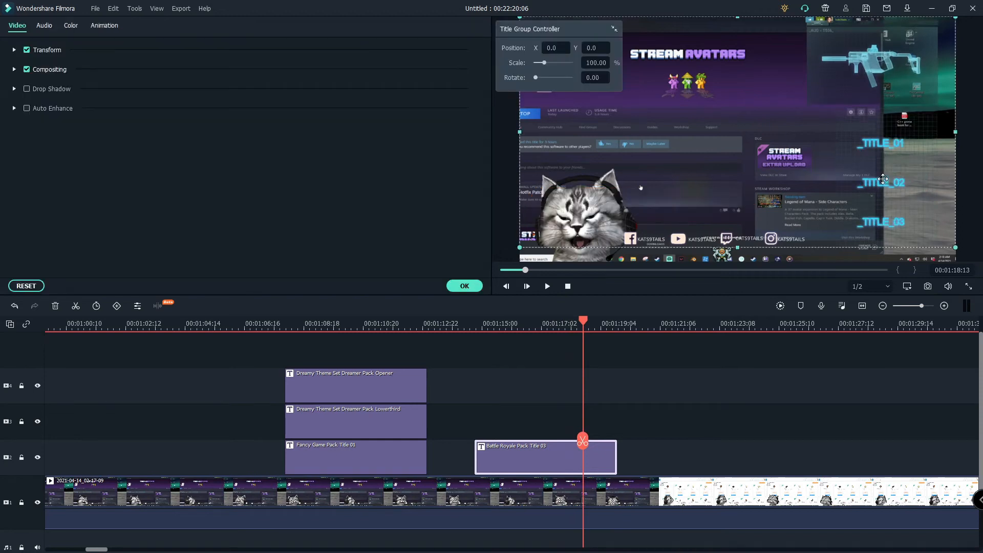
click(348, 126)
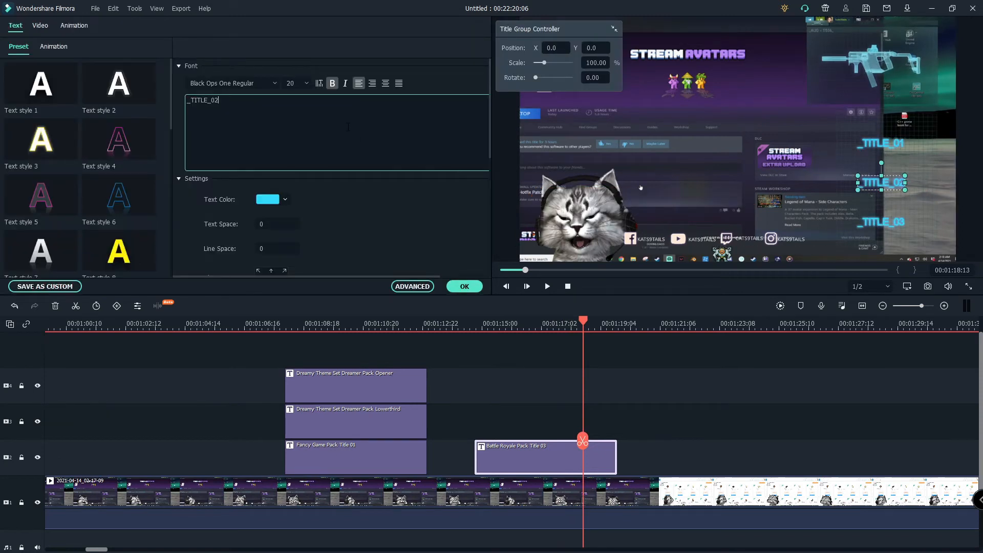
key(BackSpace)
key(BackSpace)
key(BackSpace)
key(BackSpace)
key(BackSpace)
key(BackSpace)
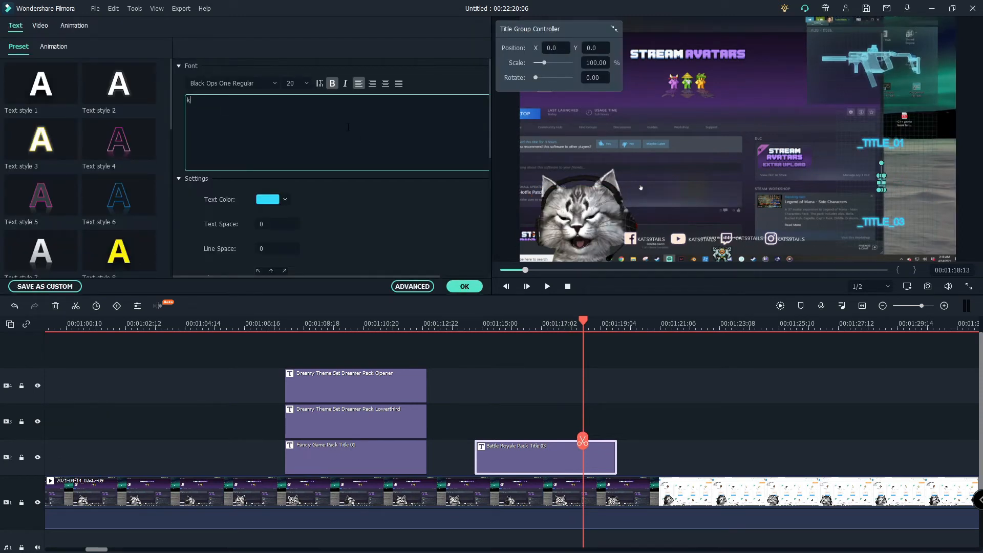
text(kats9tails)
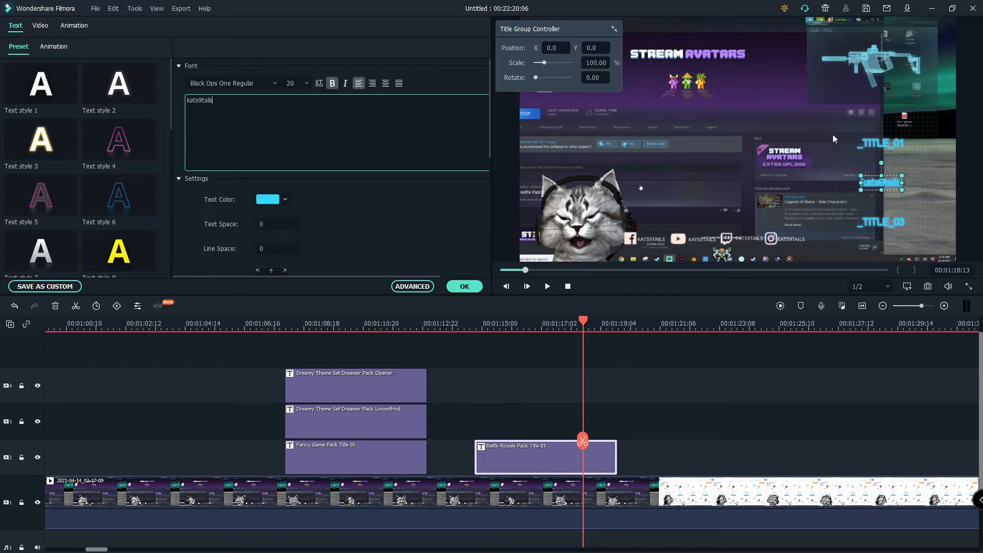
Replace the _TITLE_01 line of the Battle Royale title with "cat"
click(883, 143)
click(227, 101)
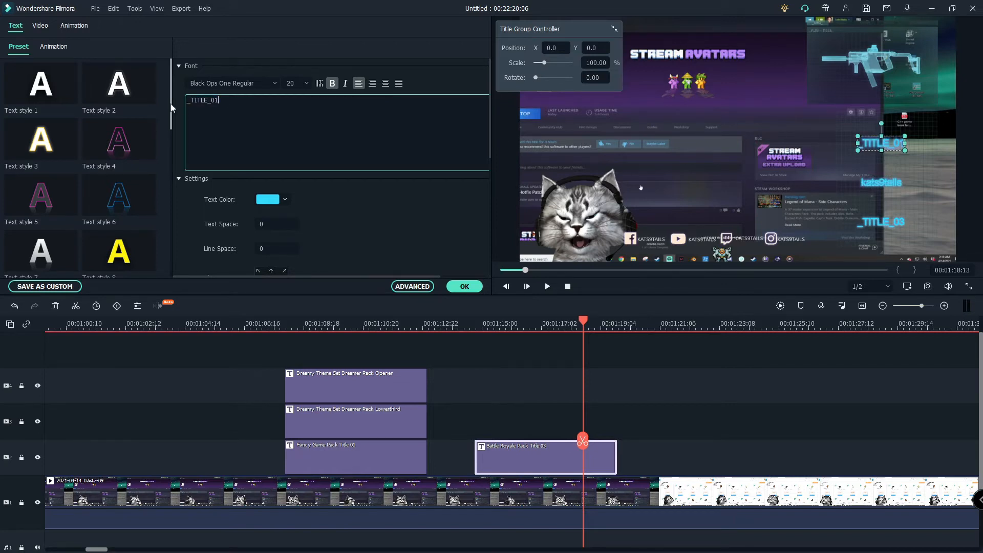
key(BackSpace)
key(BackSpace)
key(BackSpace)
key(BackSpace)
key(BackSpace)
key(BackSpace)
key(BackSpace)
key(BackSpace)
key(BackSpace)
text(cat)
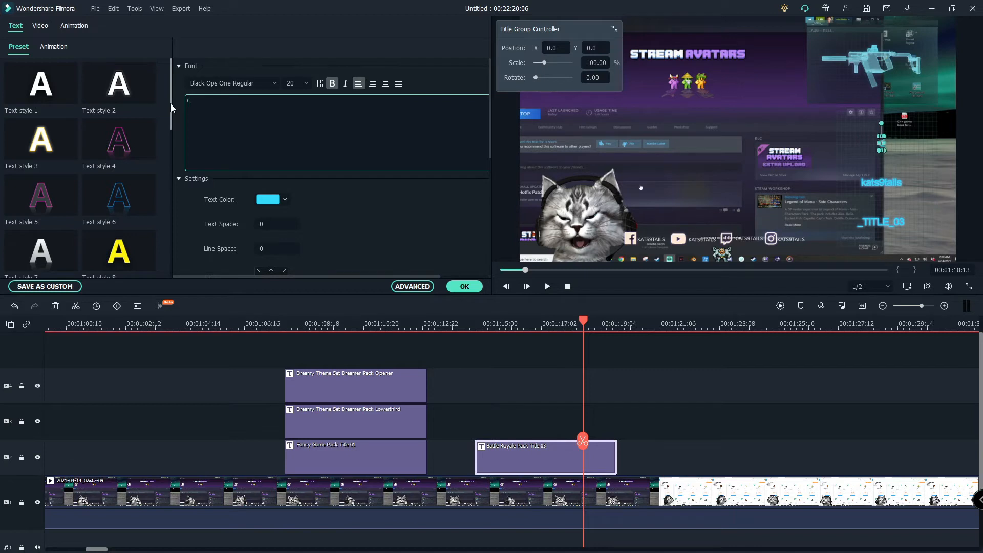
Replace the _TITLE_03 line of the Battle Royale title with "idk" and accept the text edits
click(888, 227)
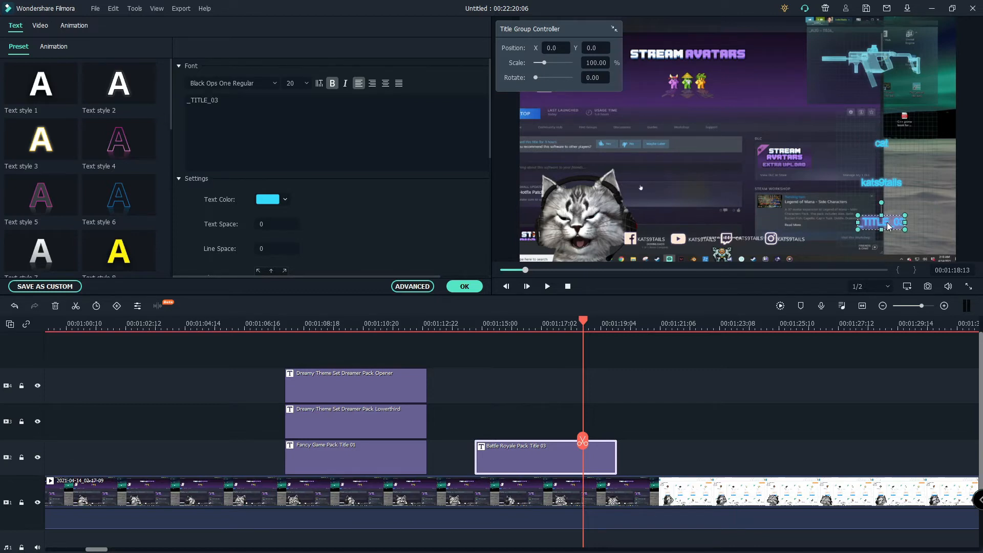
click(219, 100)
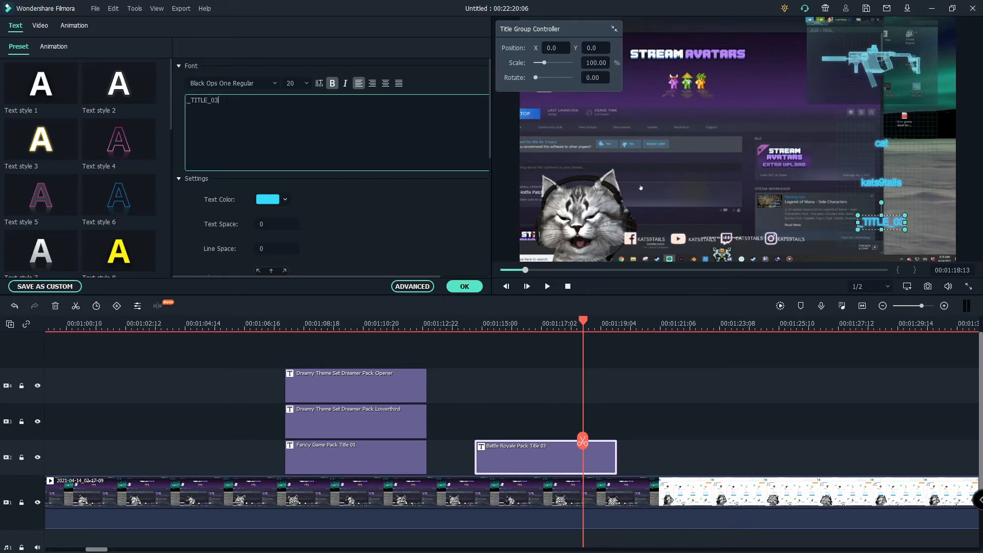
text(idk)
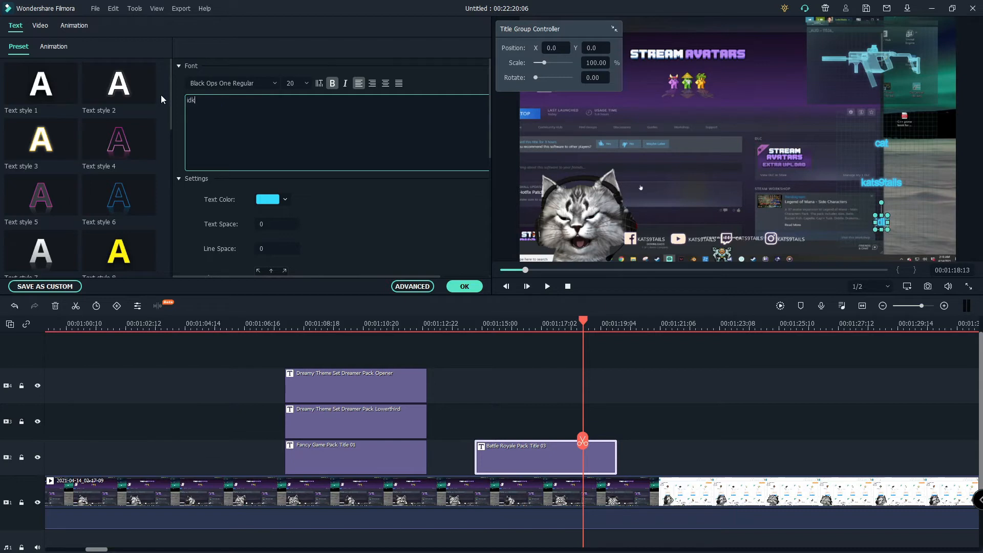
click(464, 286)
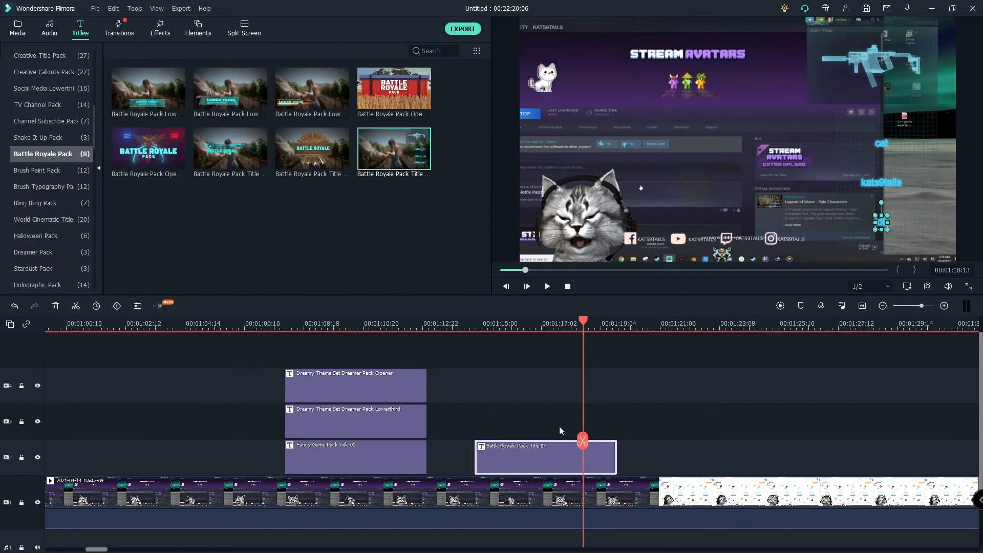
Play back the edited Battle Royale title from 00:01:15:21
drag(582, 440, 508, 433)
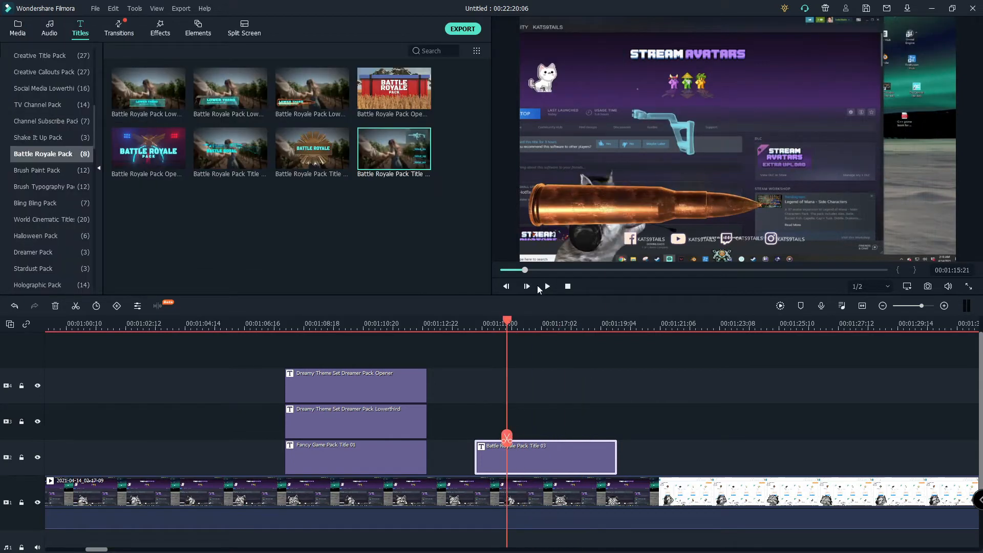
click(546, 290)
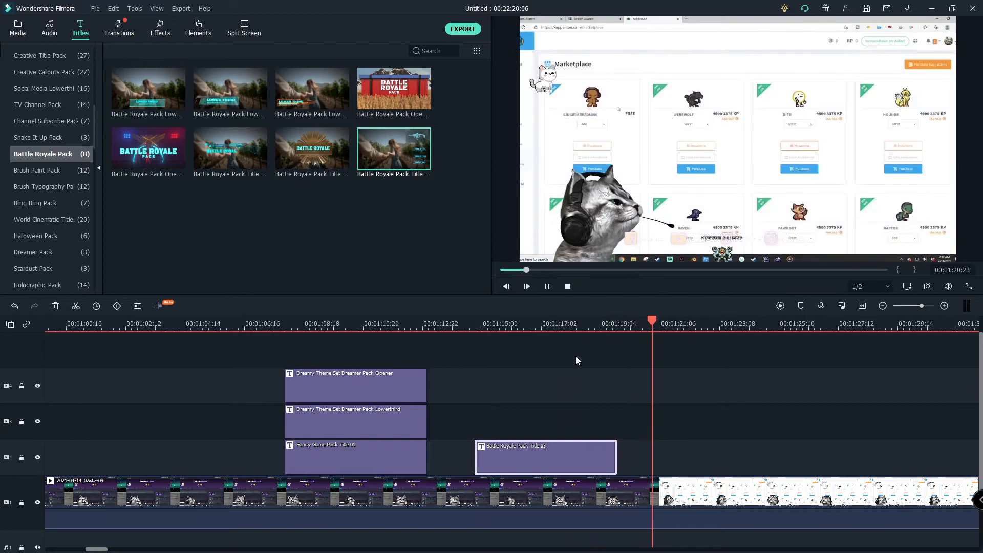
click(547, 286)
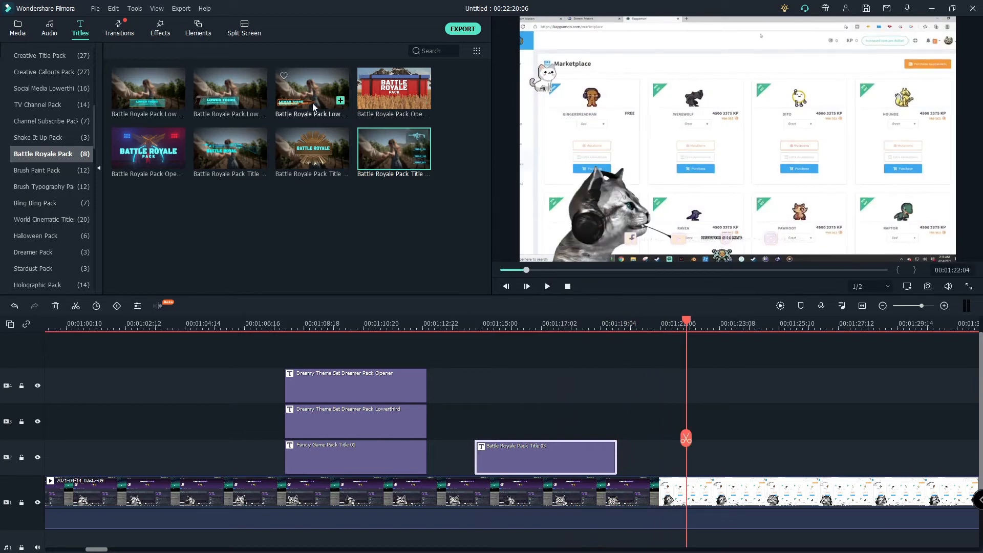
Preview the third lower third and the first title of the Battle Royale Pack, plus the second Halloween Pack lower third
click(279, 97)
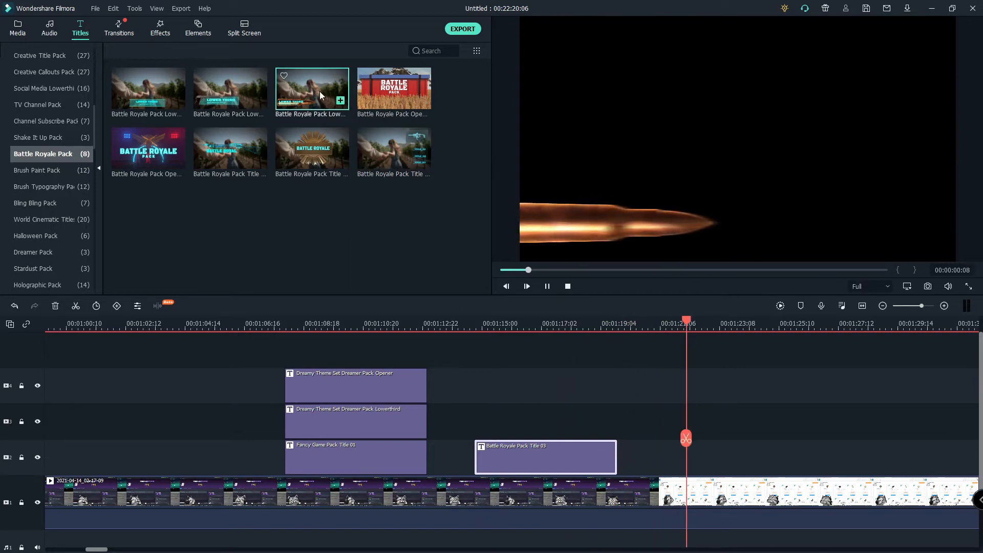
click(236, 149)
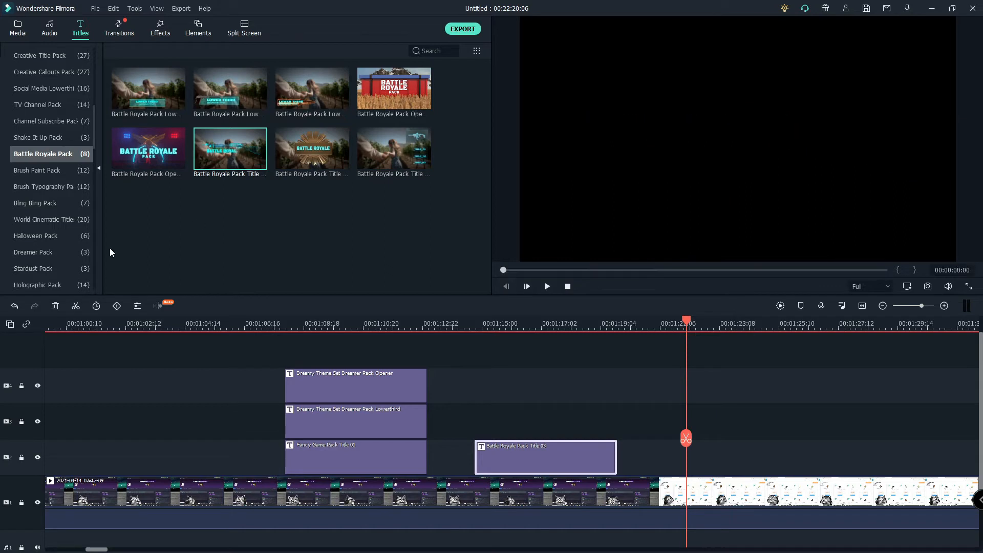
click(64, 241)
click(226, 106)
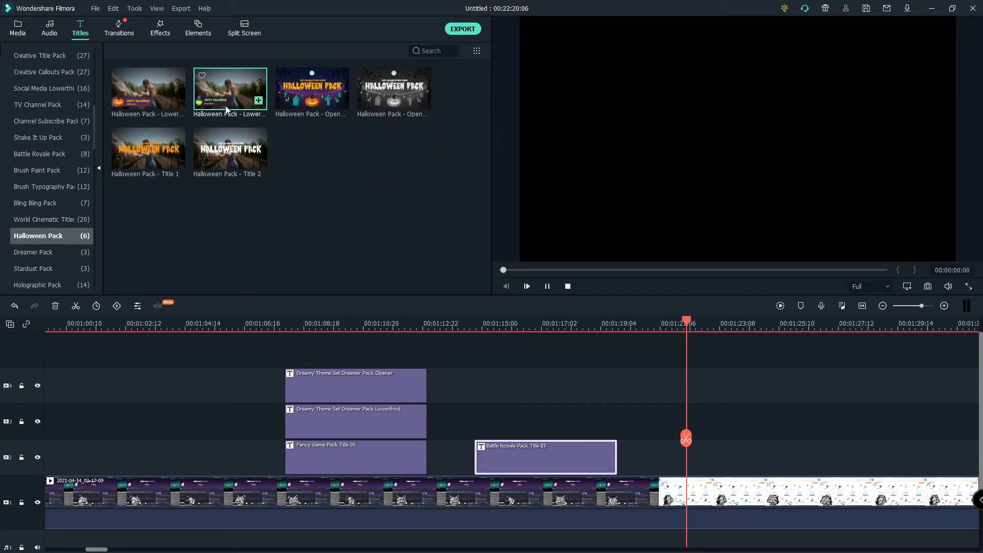
Browse the included Openers and Lower 3rds titles, previewing Lower Third 42 and Lower Third 12
click(37, 251)
scroll(52, 118, up, 10)
click(54, 105)
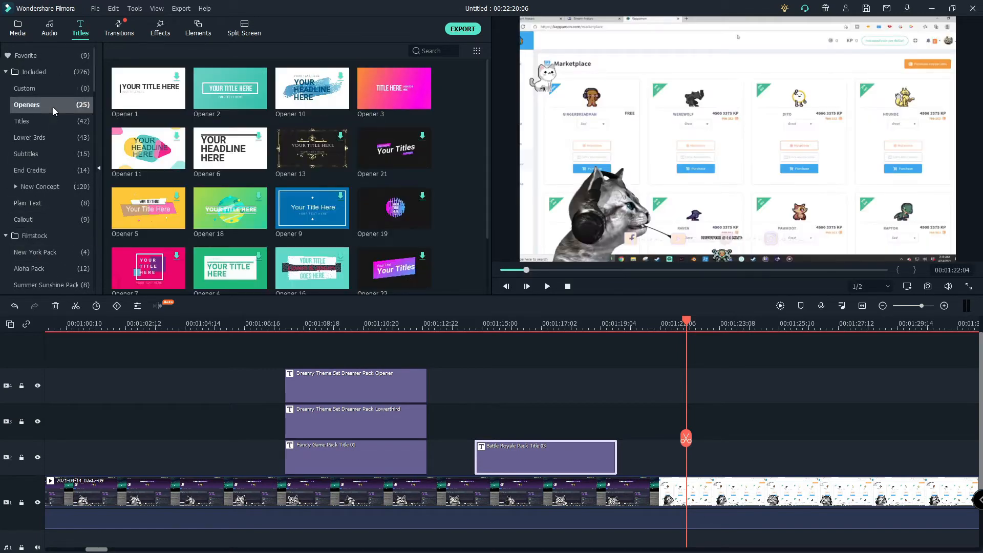
click(54, 137)
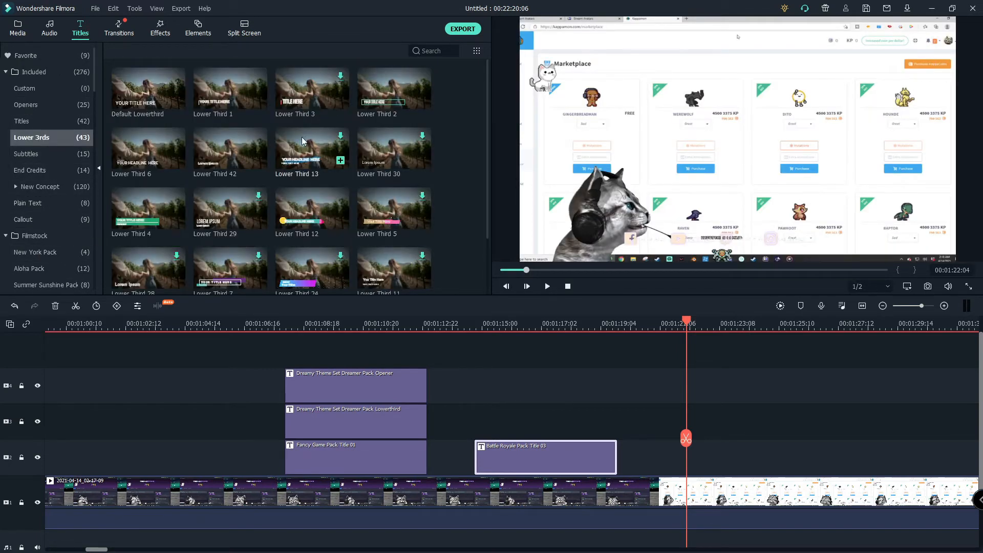
click(235, 161)
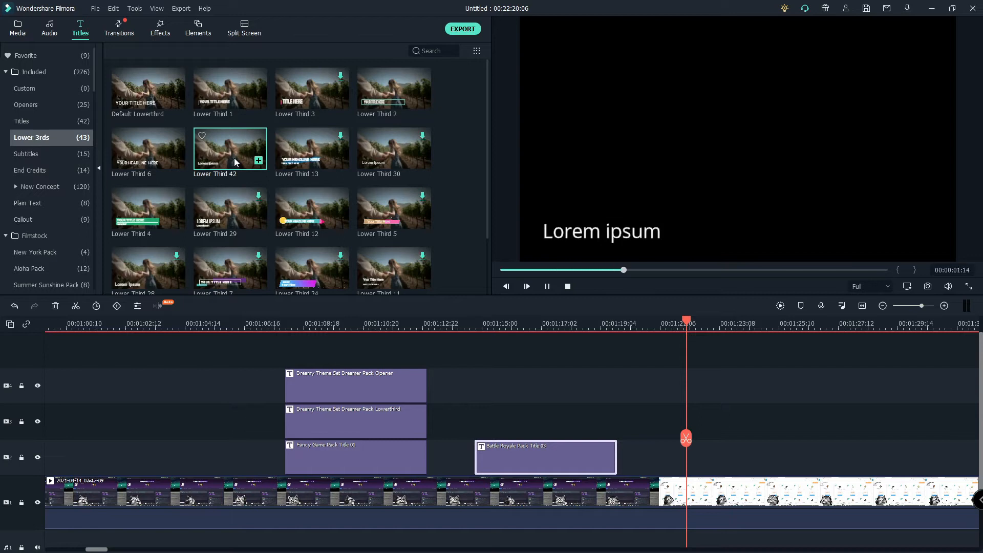
click(312, 207)
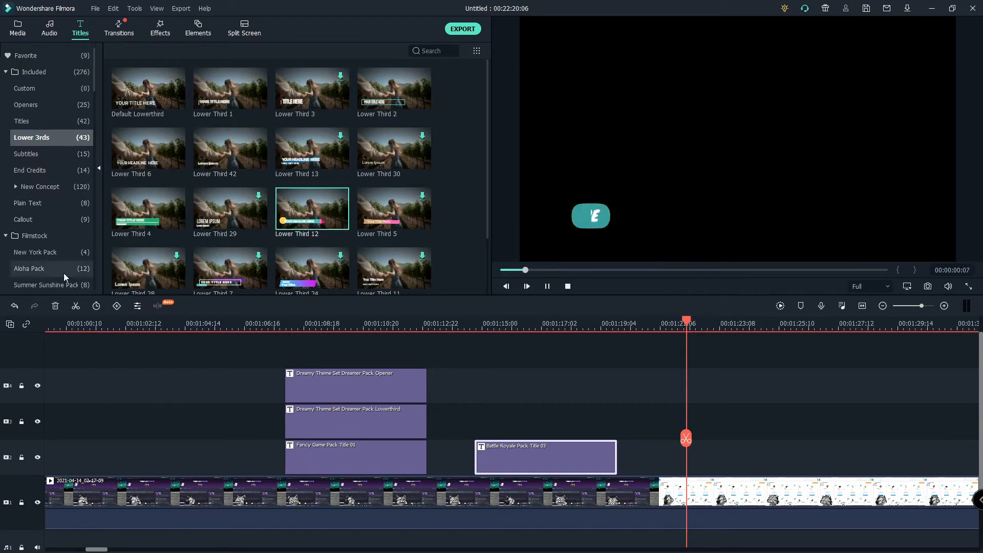
Preview the Credit 7 and Credit 8 designs among the included End Credits
click(60, 173)
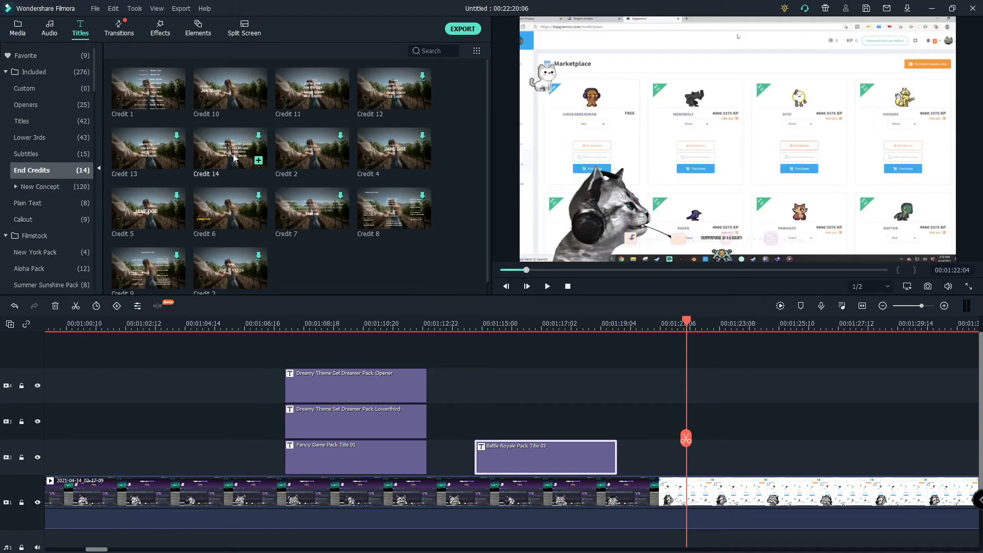
click(318, 210)
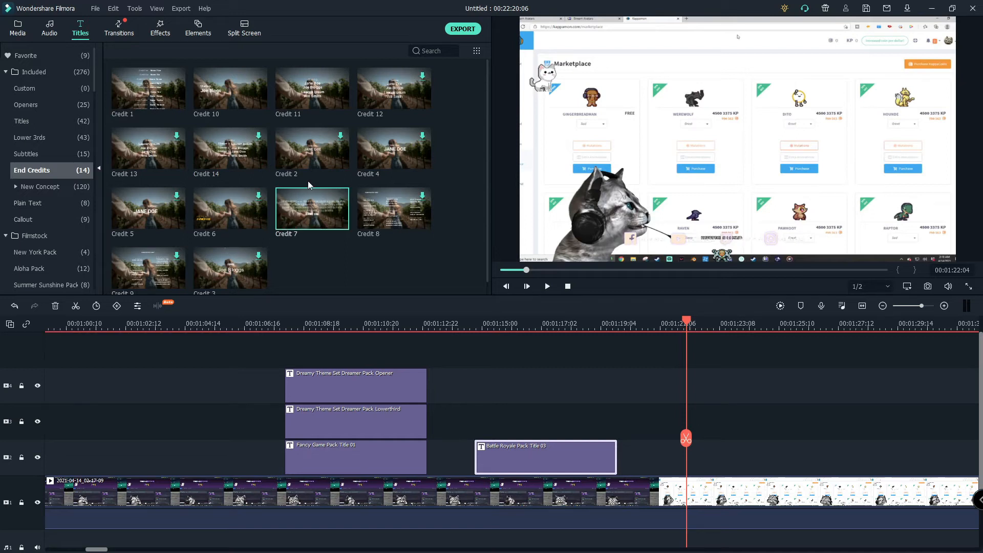
click(315, 207)
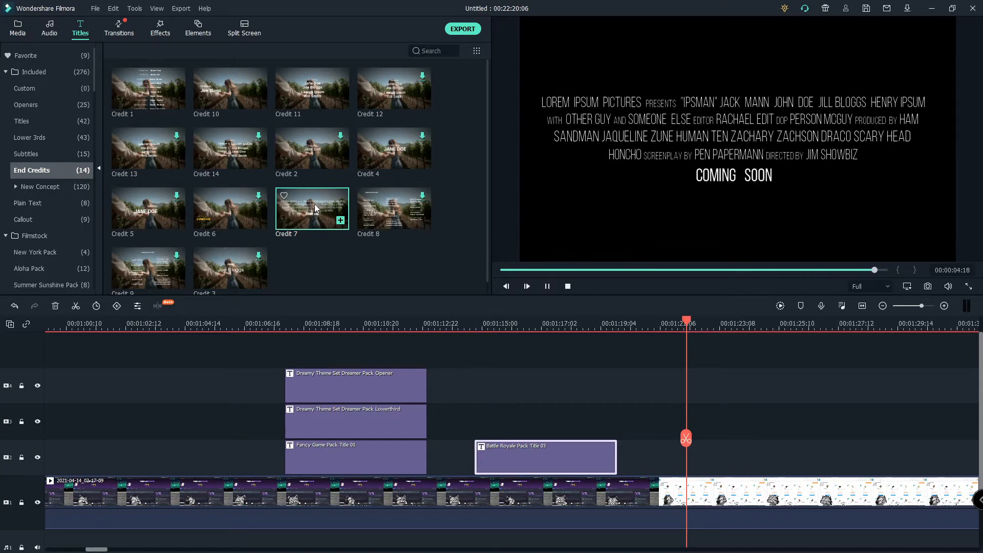
click(408, 219)
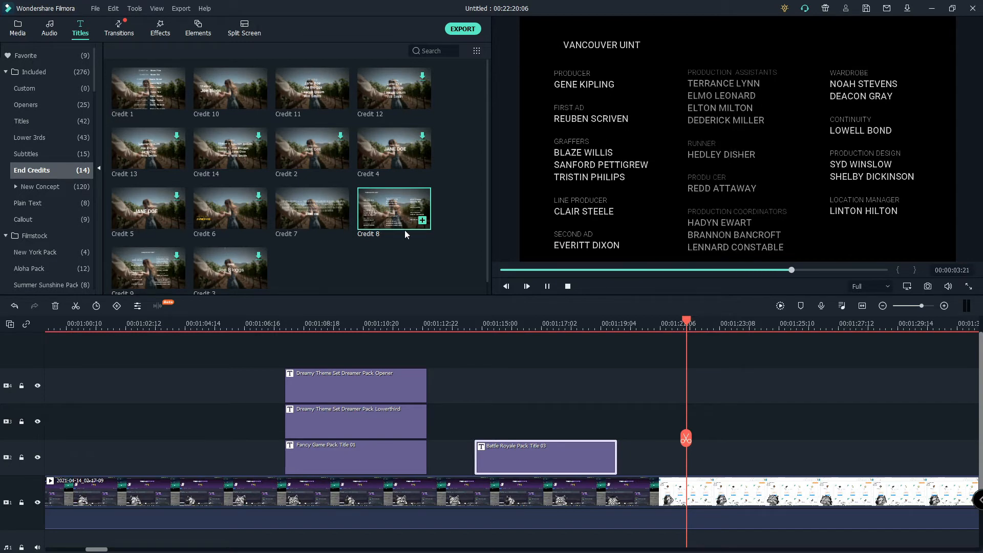
Add the second favourite Battle Royale Pack transition at the cut between the intro and recording clips and play it back
click(118, 23)
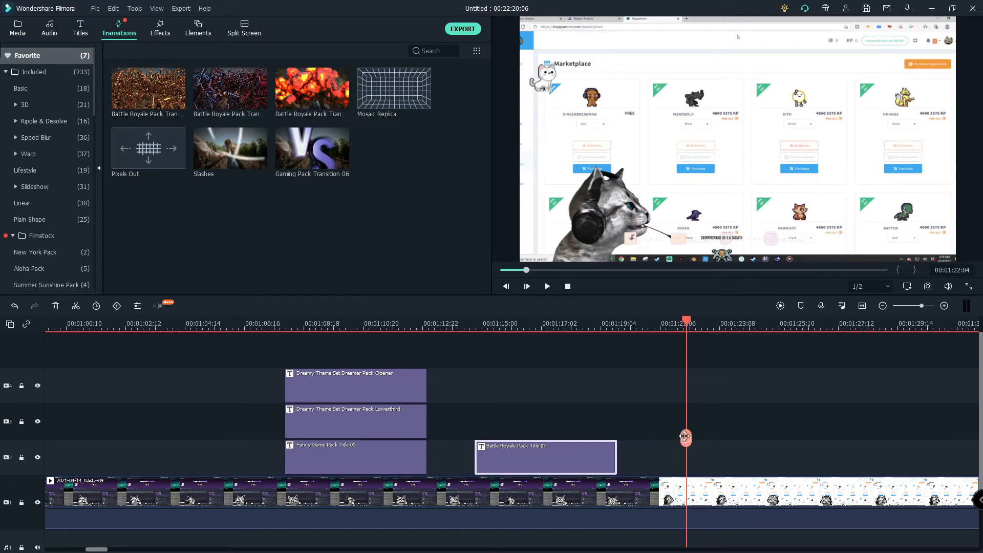
drag(685, 436, 311, 428)
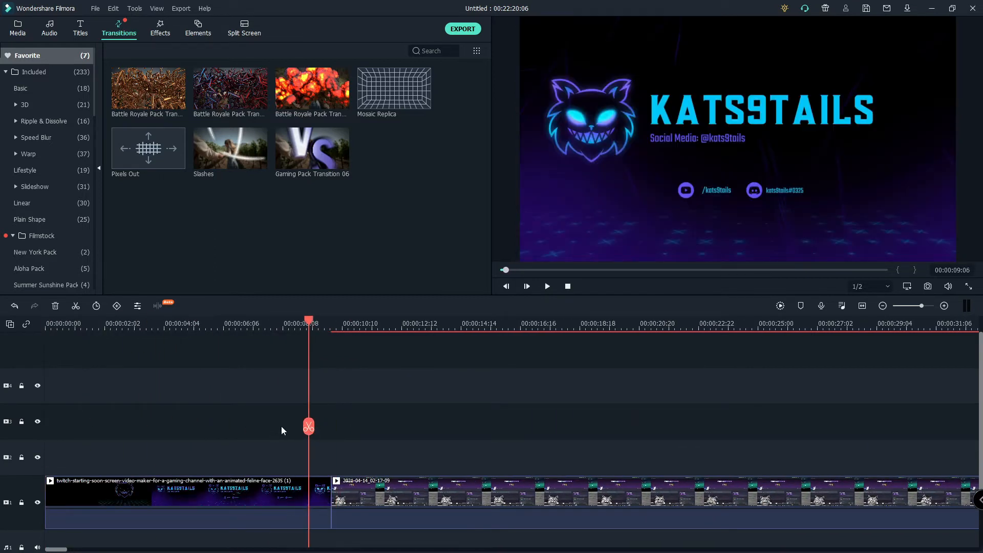
mouse_move(311, 432)
mouse_down()
mouse_move(334, 423)
mouse_move(314, 424)
mouse_move(346, 431)
mouse_move(309, 437)
mouse_move(353, 439)
mouse_move(316, 440)
mouse_up()
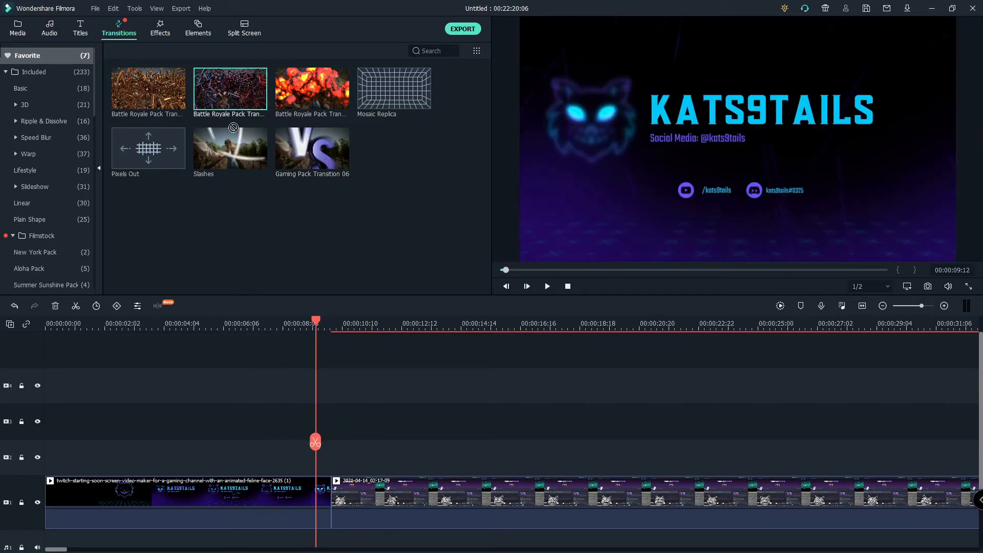
drag(233, 127, 331, 499)
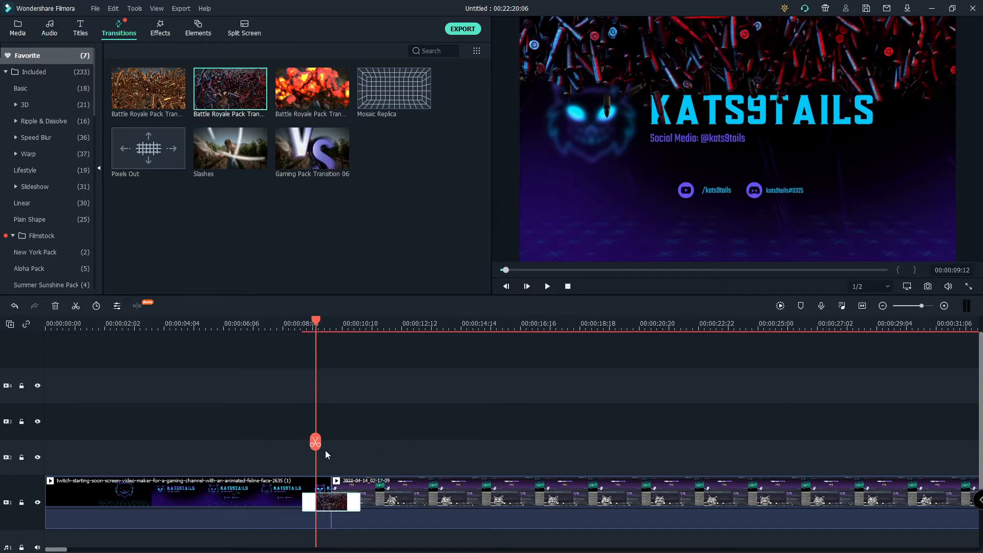
mouse_move(314, 444)
mouse_down()
mouse_move(300, 445)
mouse_move(379, 447)
mouse_move(290, 445)
mouse_move(308, 440)
mouse_up()
click(551, 284)
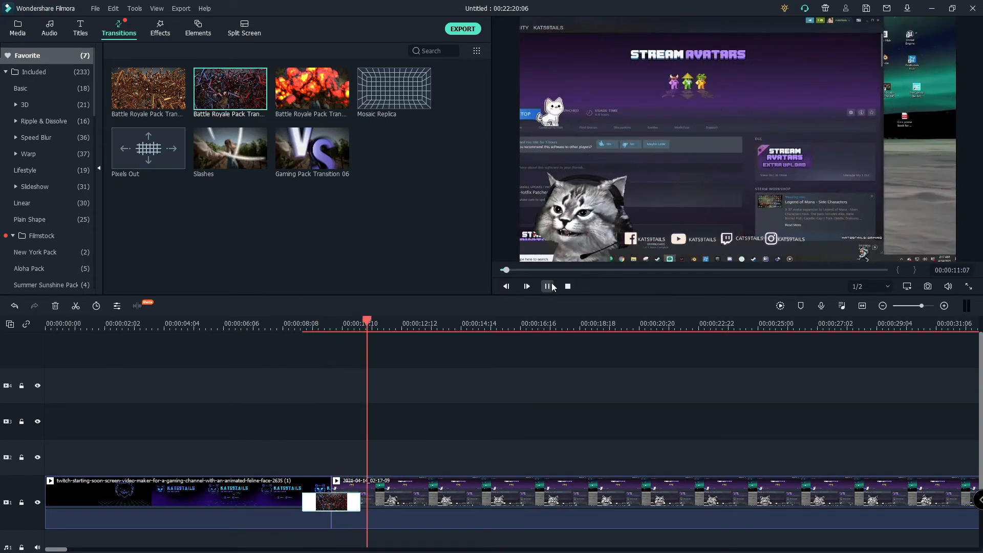
click(551, 287)
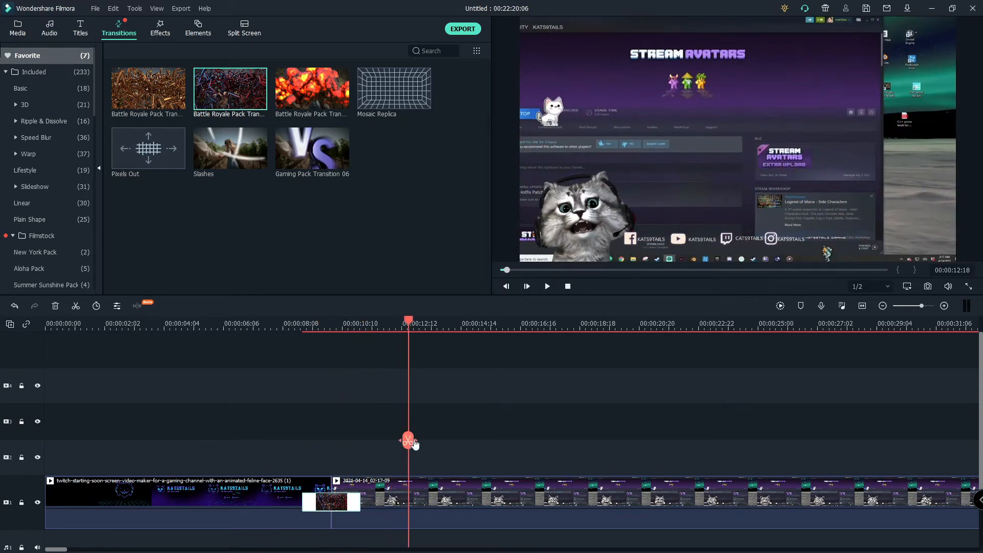
Lengthen the Battle Royale transition so it ends at about 00:00:13:10, and play it back
drag(415, 444, 265, 454)
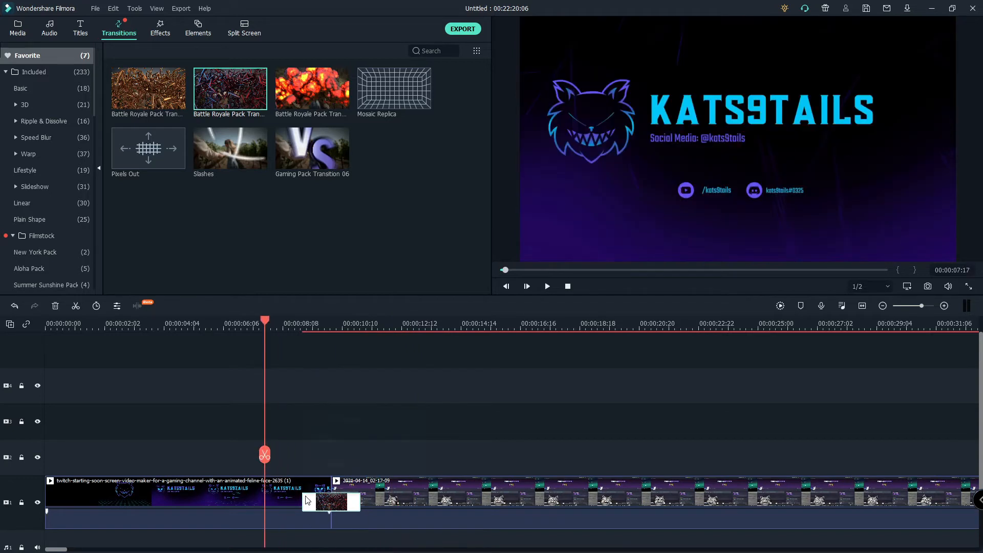
right_click(307, 499)
click(455, 434)
click(344, 508)
drag(360, 500, 428, 496)
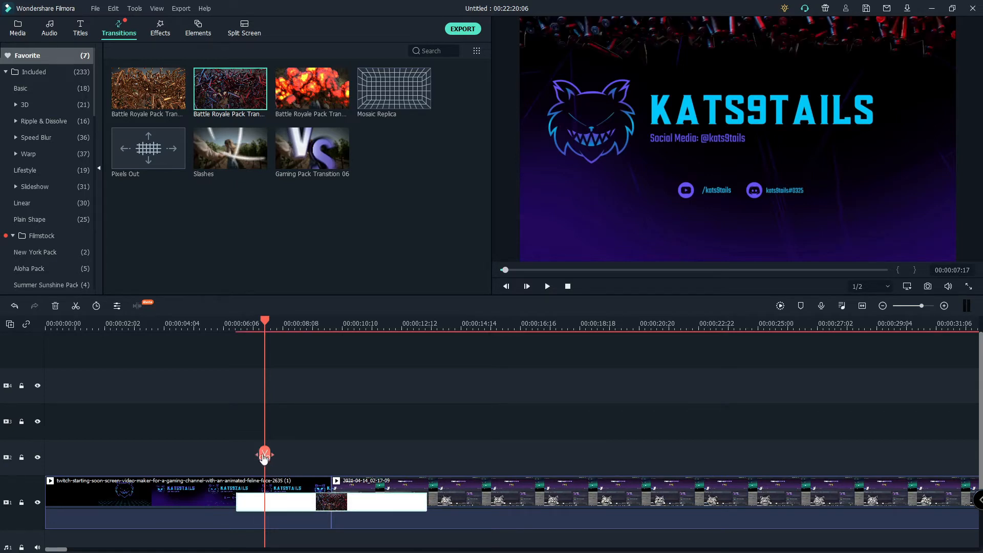
drag(264, 456, 230, 451)
click(547, 287)
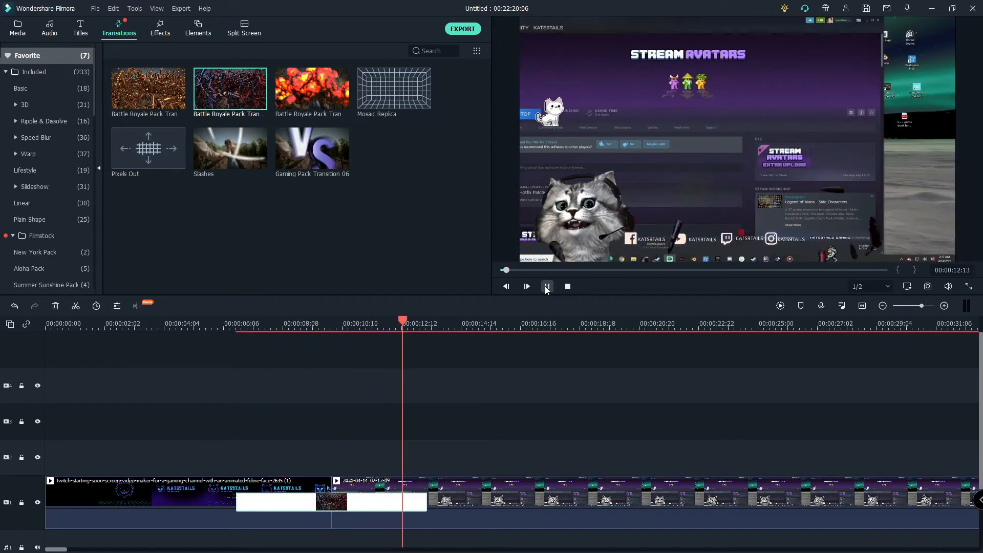
click(547, 287)
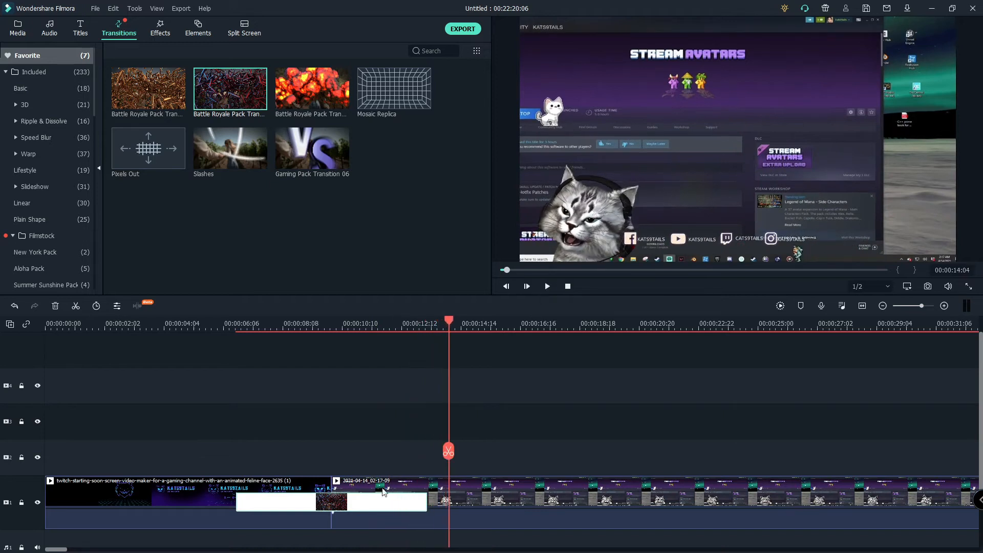
Replace the lengthened Battle Royale transition between intro and recording with Gaming Pack Transition 06 and play it back
right_click(371, 506)
click(426, 442)
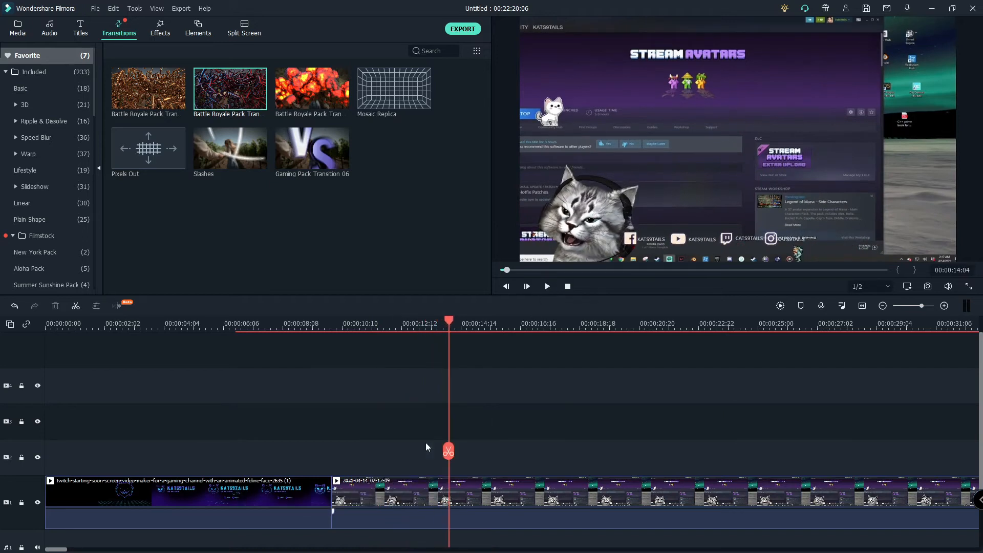
drag(312, 164, 327, 495)
drag(450, 455, 308, 462)
click(548, 287)
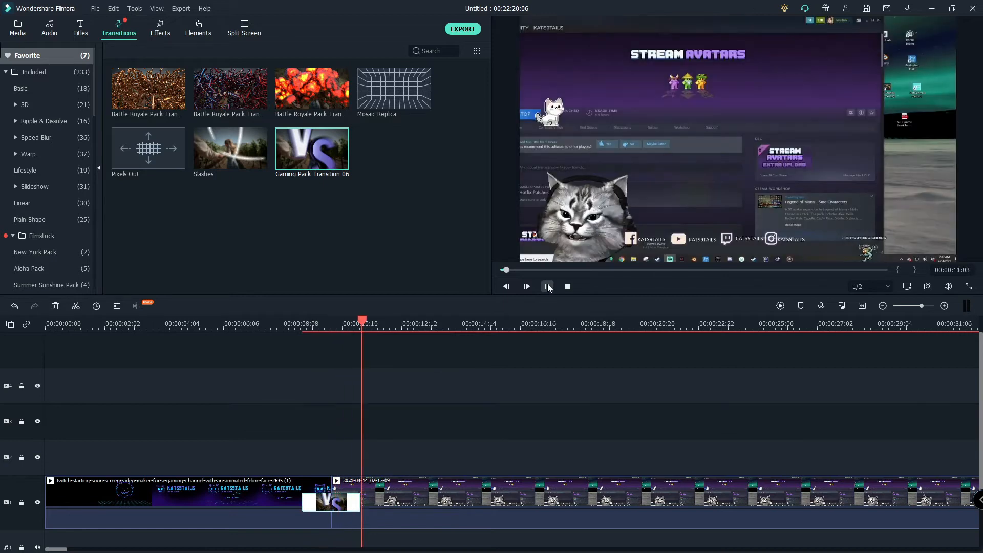
click(548, 287)
Replace Gaming Pack Transition 06 with the fiery explosion transition of the Battle Royale Pack and play it back from 00:00:08:23
right_click(330, 504)
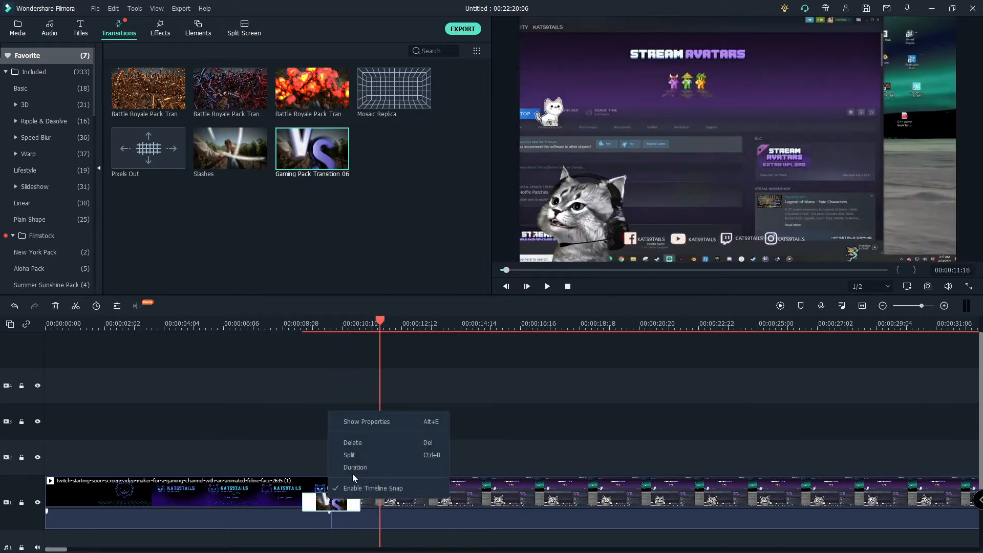
click(378, 442)
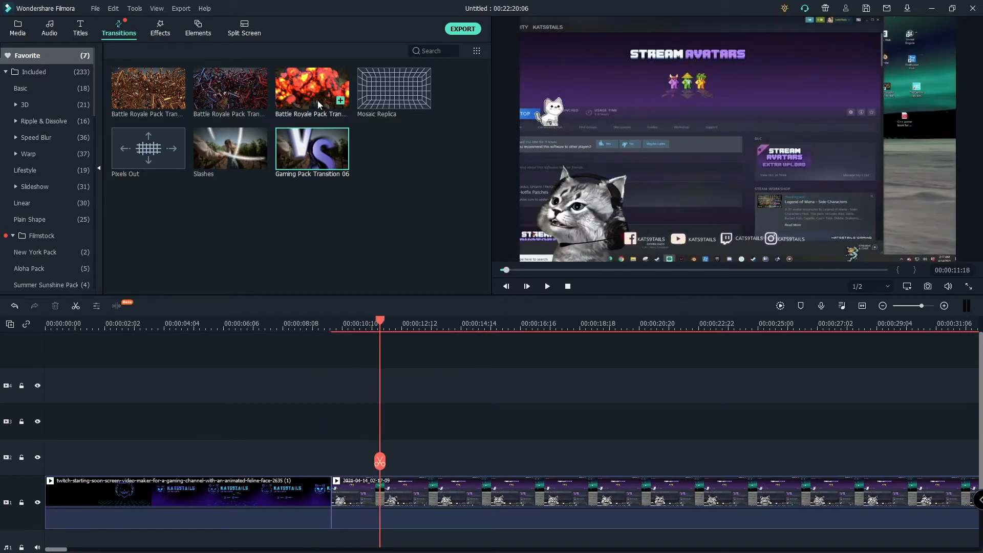
drag(318, 82, 367, 462)
drag(335, 507, 326, 501)
drag(383, 465, 301, 467)
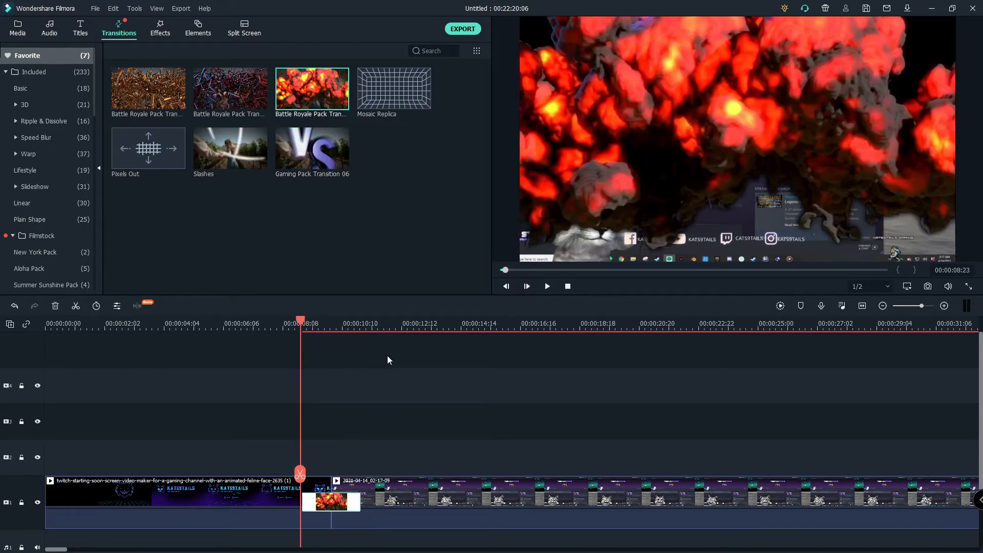
click(547, 286)
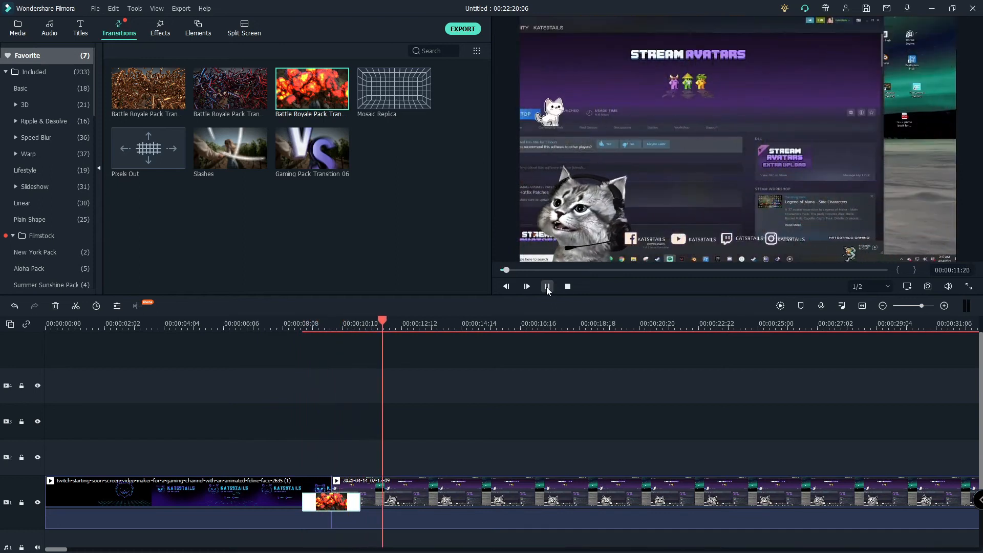
click(547, 288)
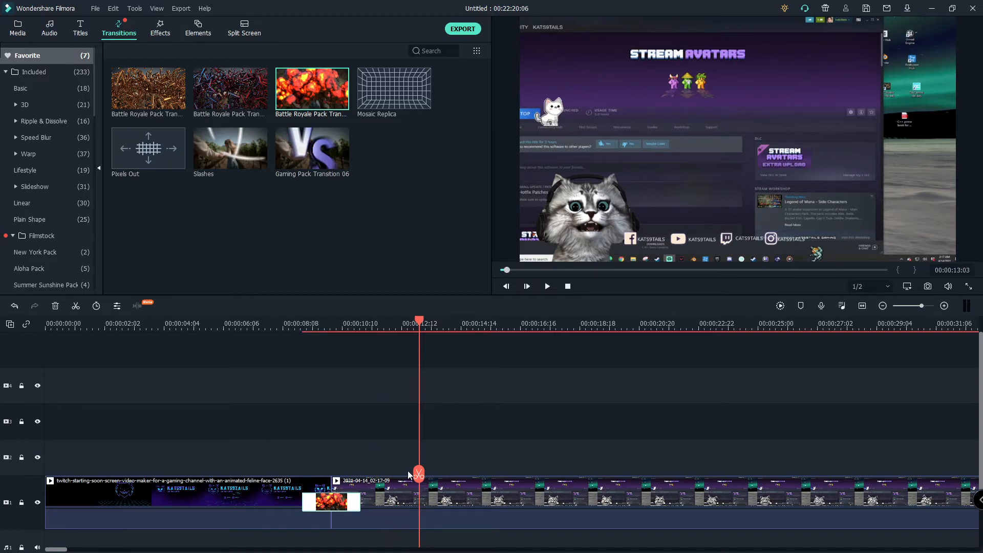
Remove the first Battle Royale Pack transition from the favourites and delete the fiery explosion transition between the intro and recording clips
click(176, 101)
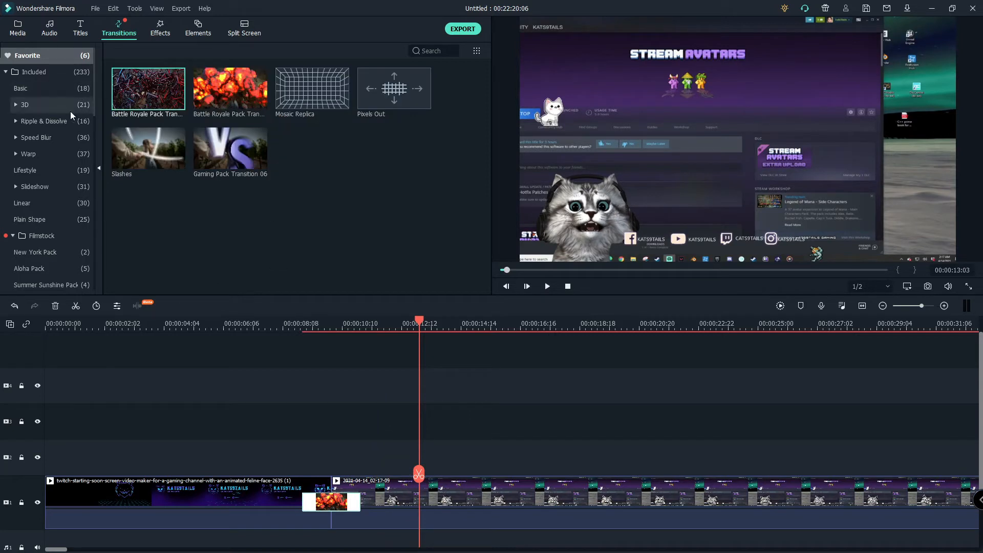
click(49, 121)
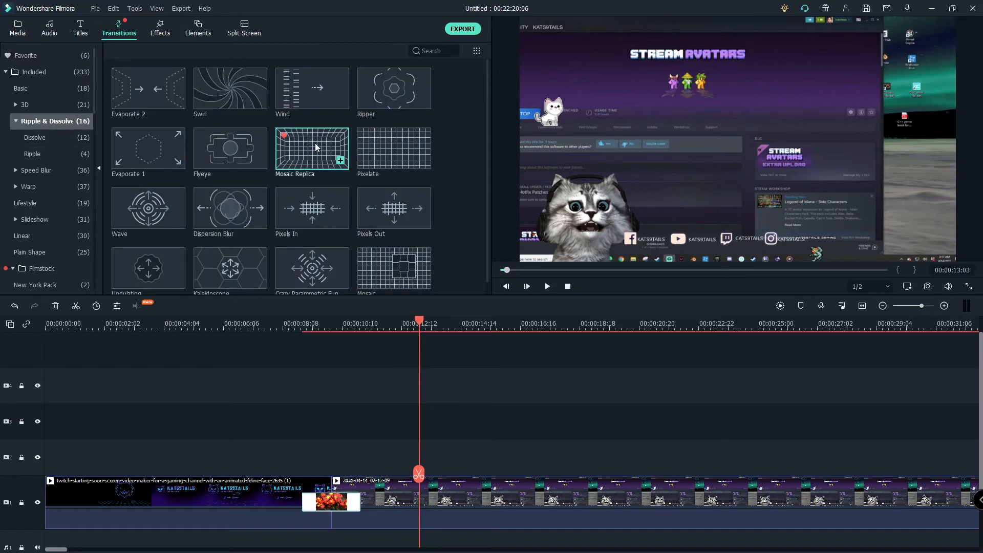
drag(392, 486, 390, 492)
right_click(344, 506)
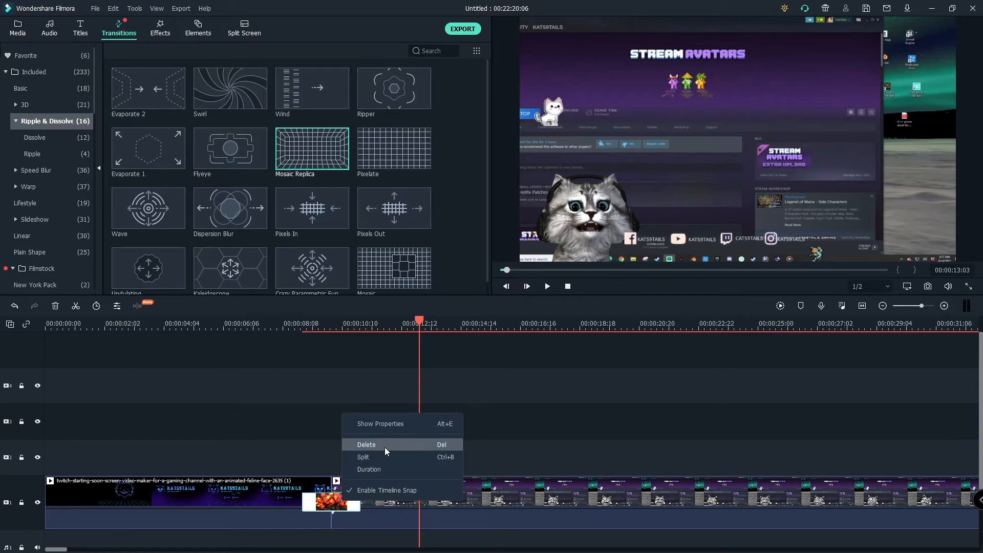
click(360, 441)
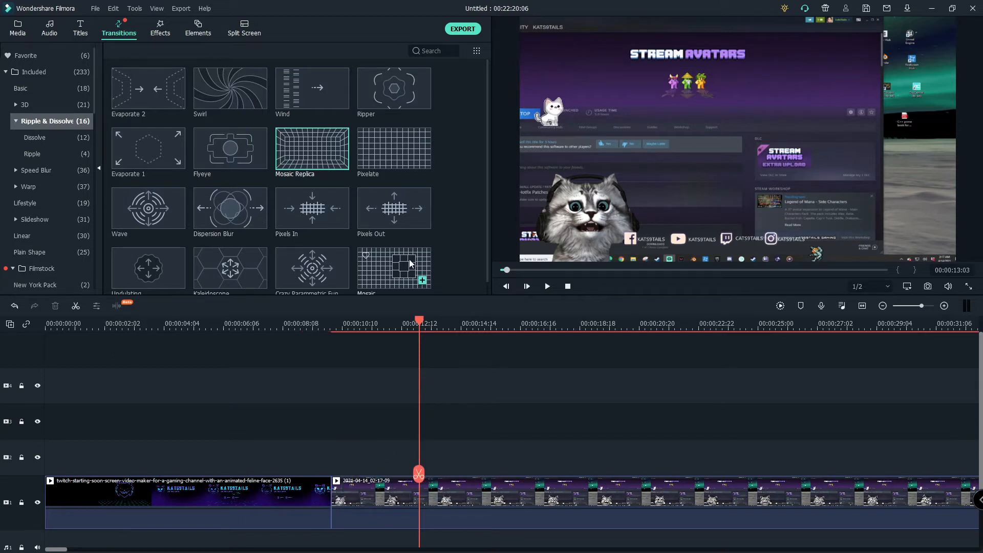
Add the Ripper transition from Ripple & Dissolve at the cut between the intro and recording clips and play it back
click(384, 69)
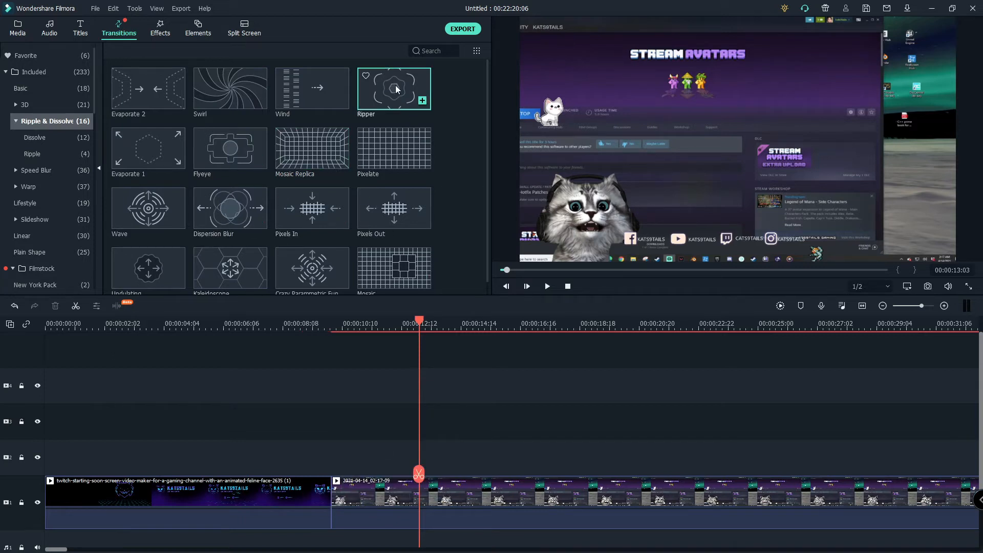
drag(388, 109, 321, 514)
drag(284, 323, 307, 323)
click(547, 286)
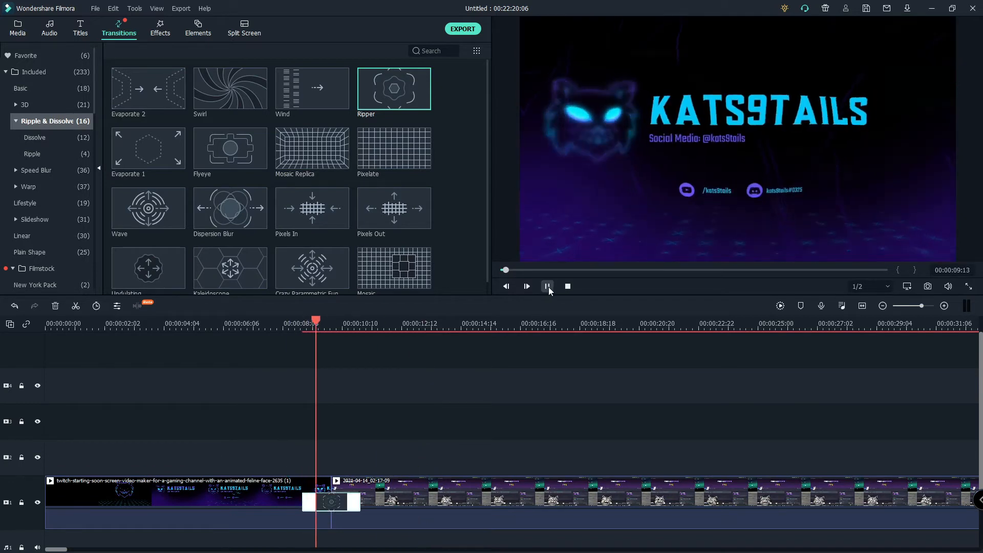
click(547, 286)
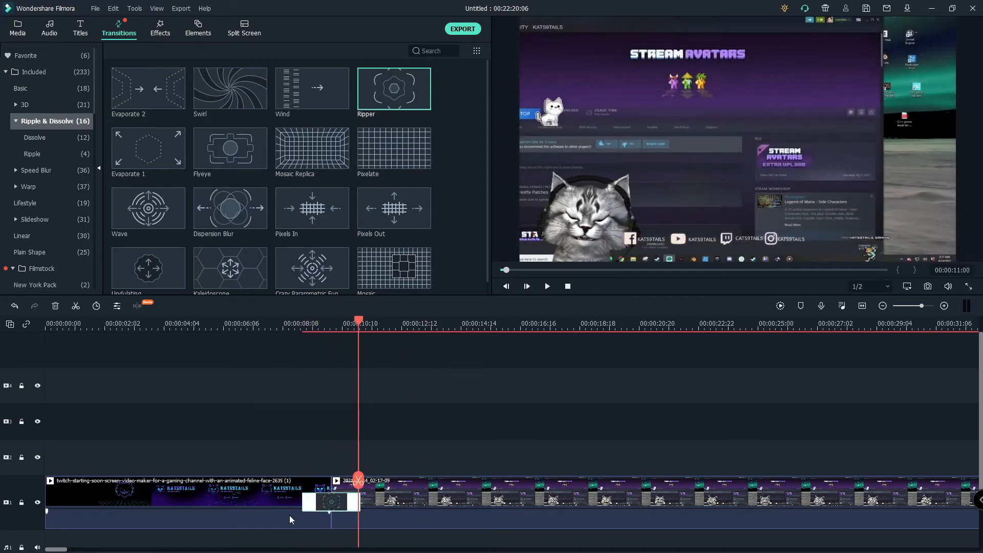
Lengthen the Ripper transition between the intro and recording to about 5 seconds and play it back
drag(291, 502, 262, 502)
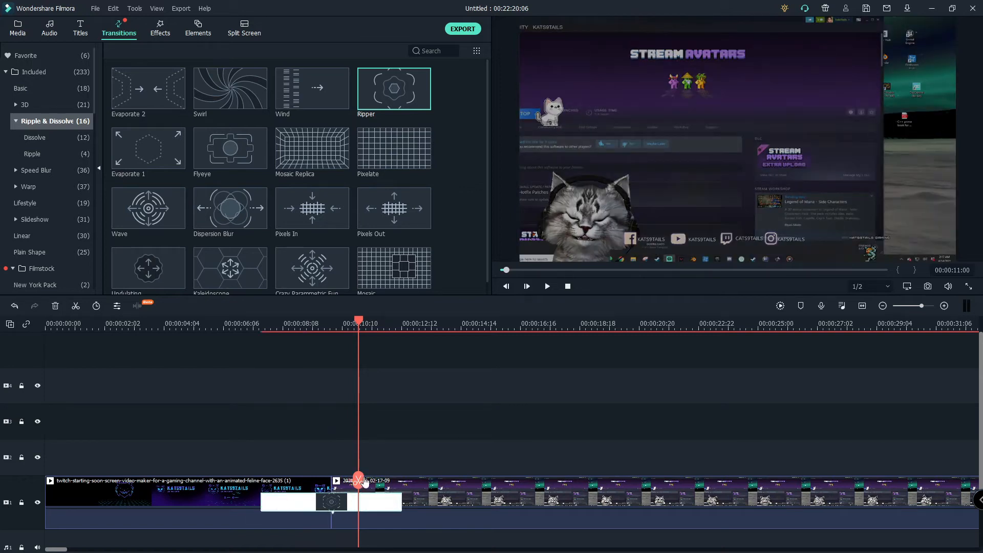
click(268, 323)
click(548, 290)
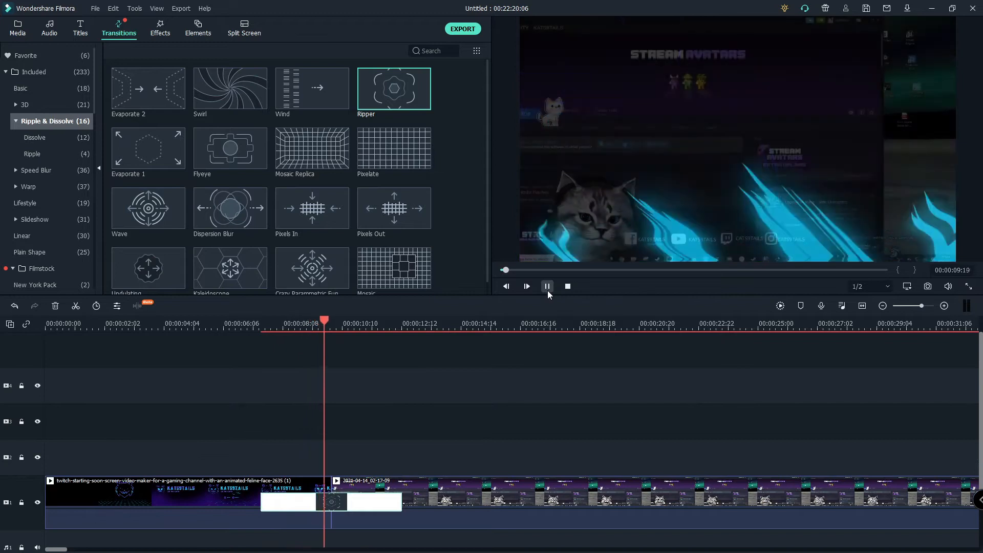
click(548, 291)
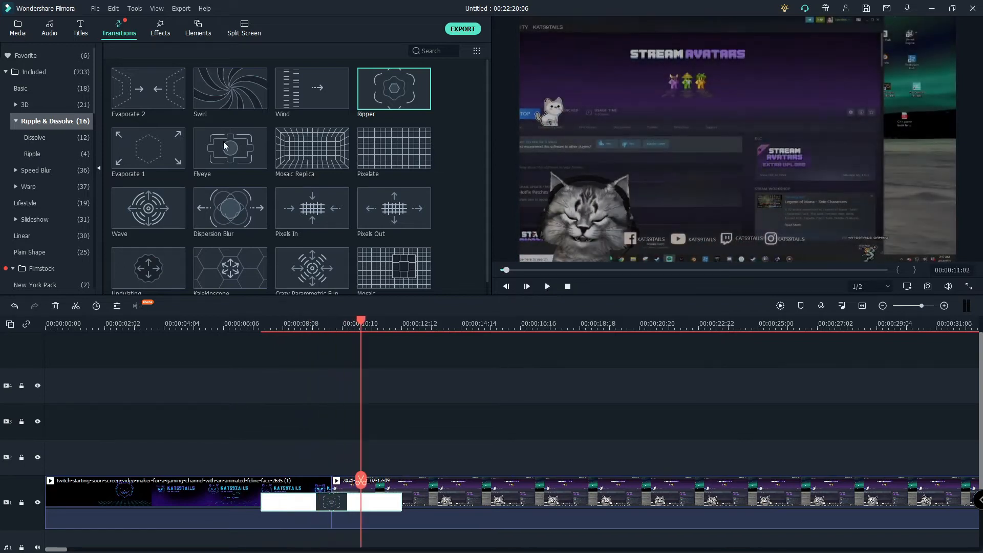
Preview the Cross Merge slideshow transition and the second Tropical Waves Pack transition
click(64, 158)
click(84, 220)
click(84, 220)
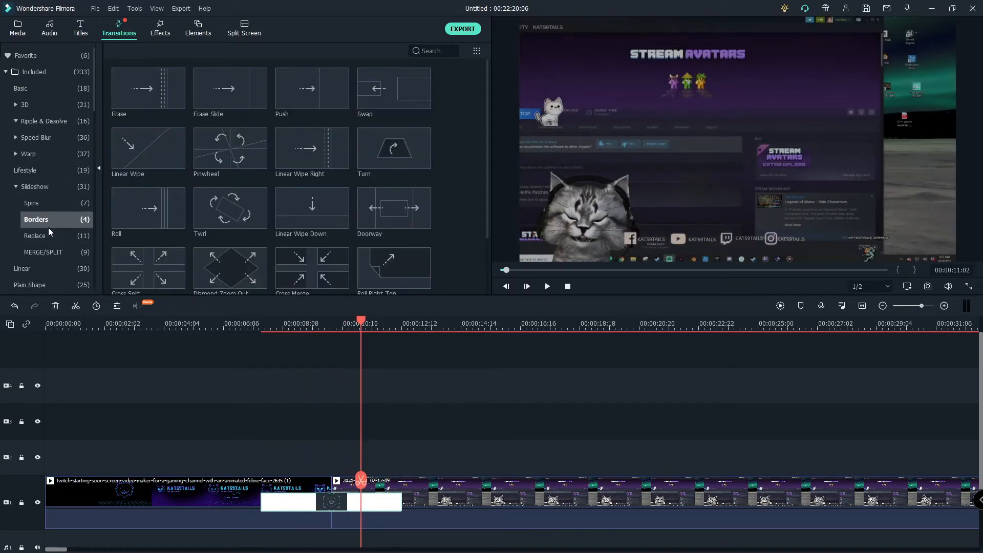
scroll(50, 232, down, 2)
click(305, 269)
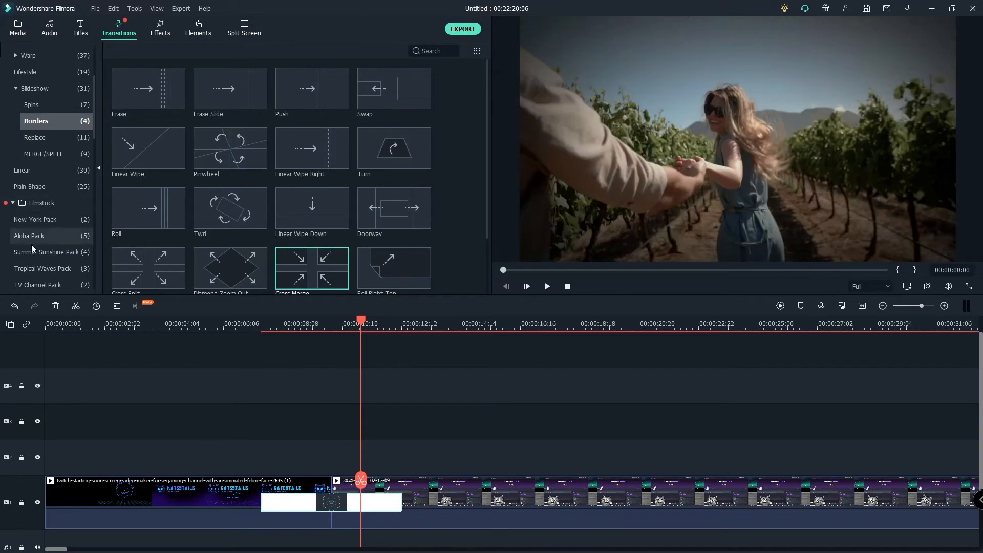
scroll(32, 245, down, 2)
click(52, 186)
click(50, 177)
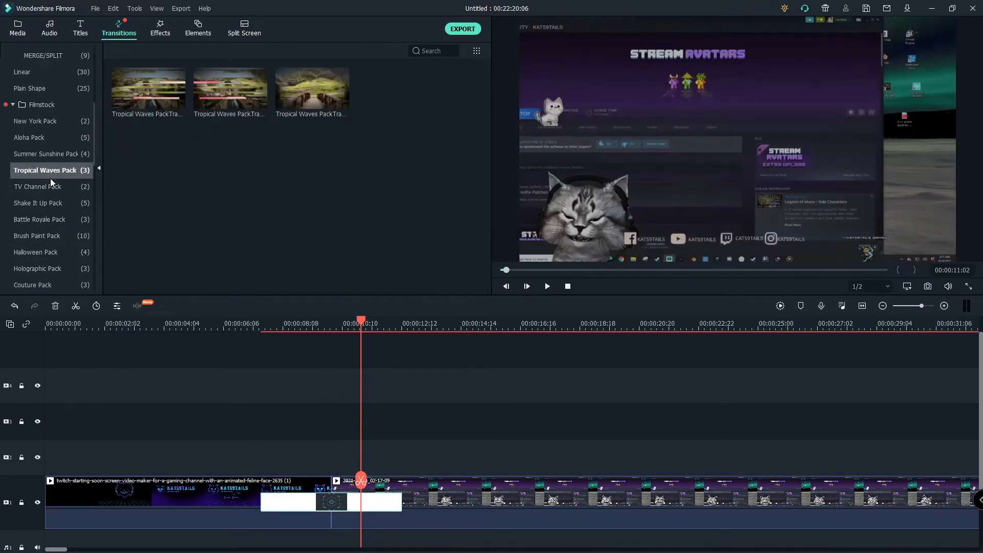
click(238, 97)
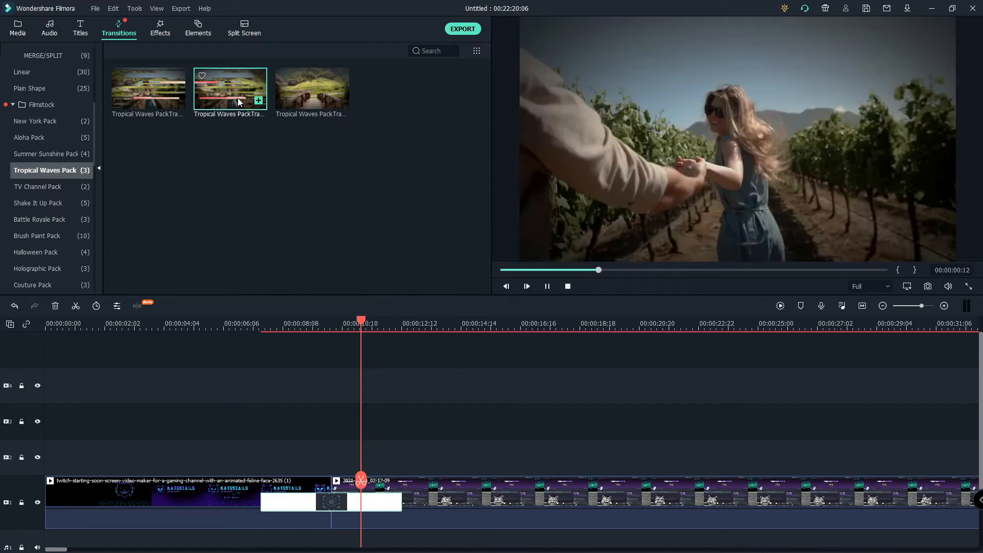
Preview Aloha Pack Transitions 02, 03 and 05
click(43, 138)
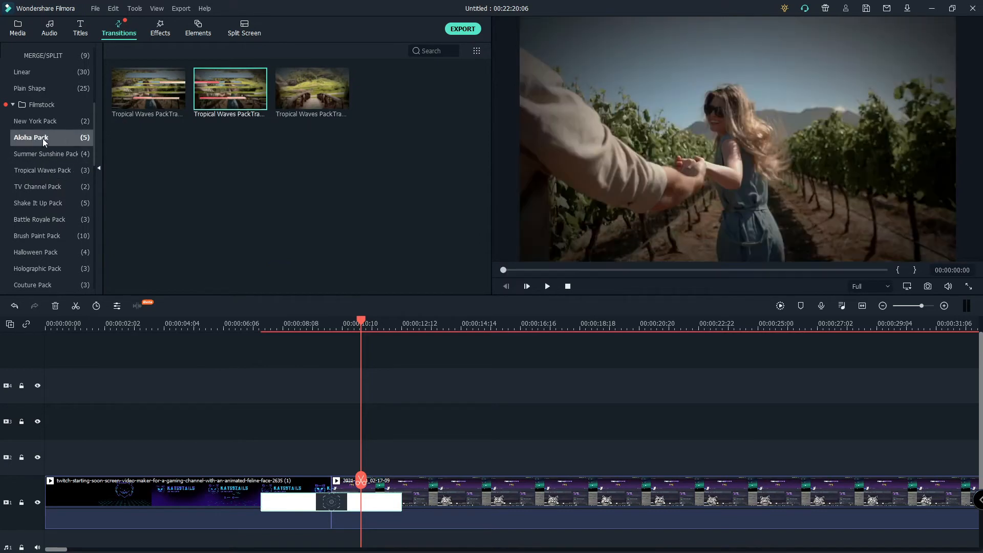
click(223, 81)
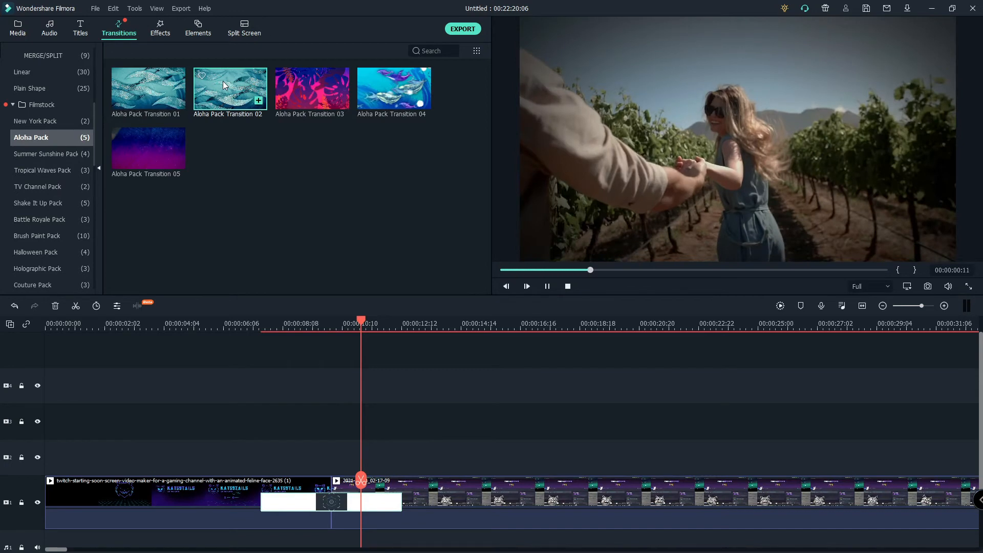
click(325, 85)
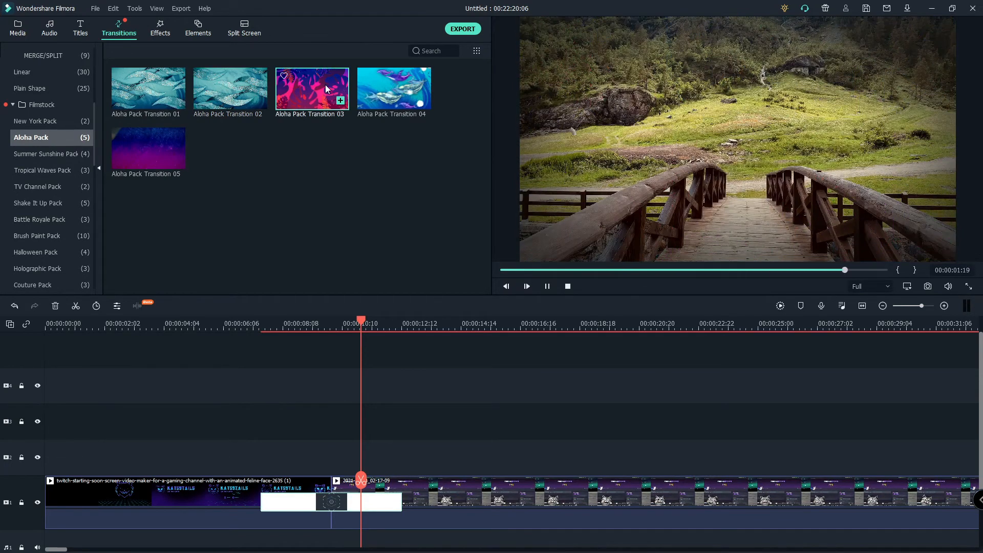
click(124, 149)
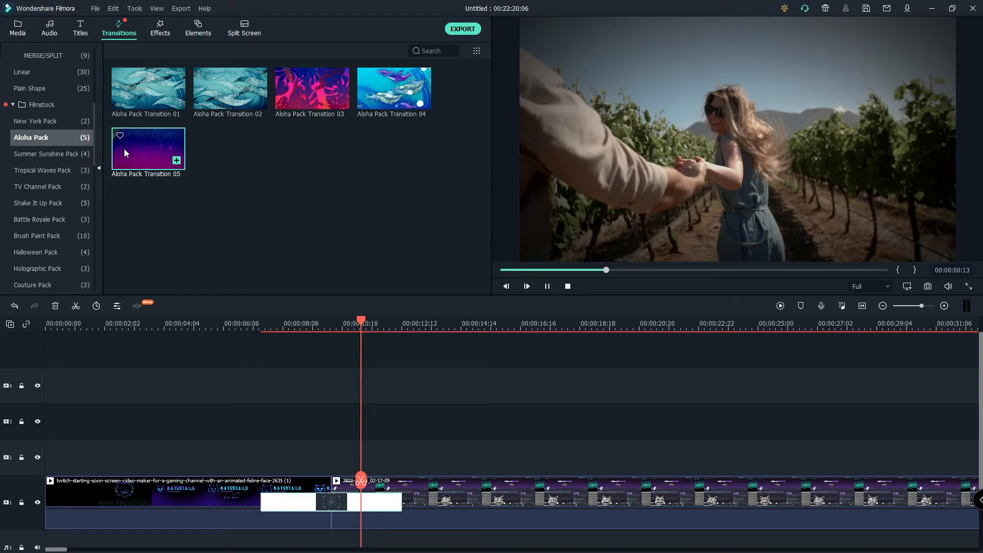
Browse the Filmstock transition packs, including Shake It Up, Brush Paint, Holographic, TV Channel and Summer Sunshine
click(60, 202)
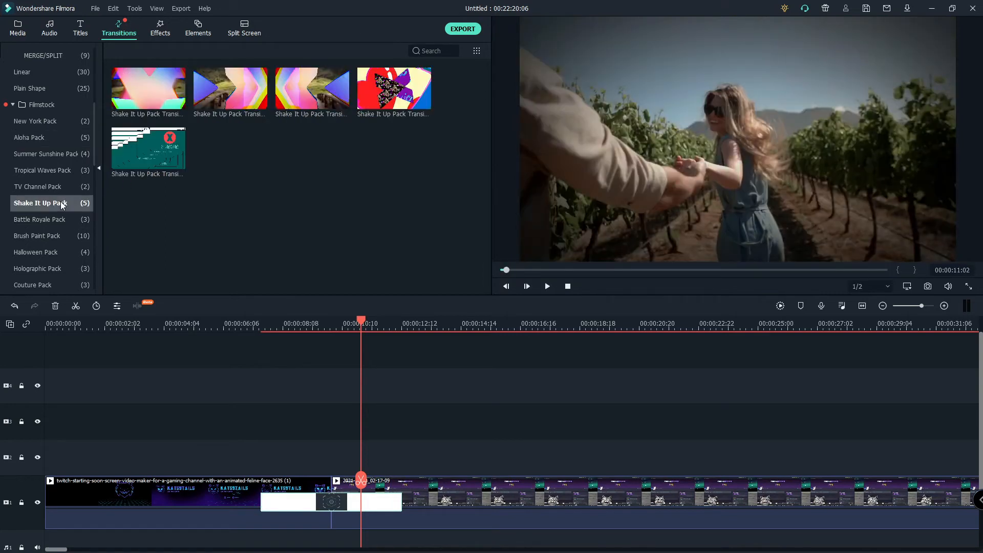
click(56, 238)
click(54, 272)
click(54, 236)
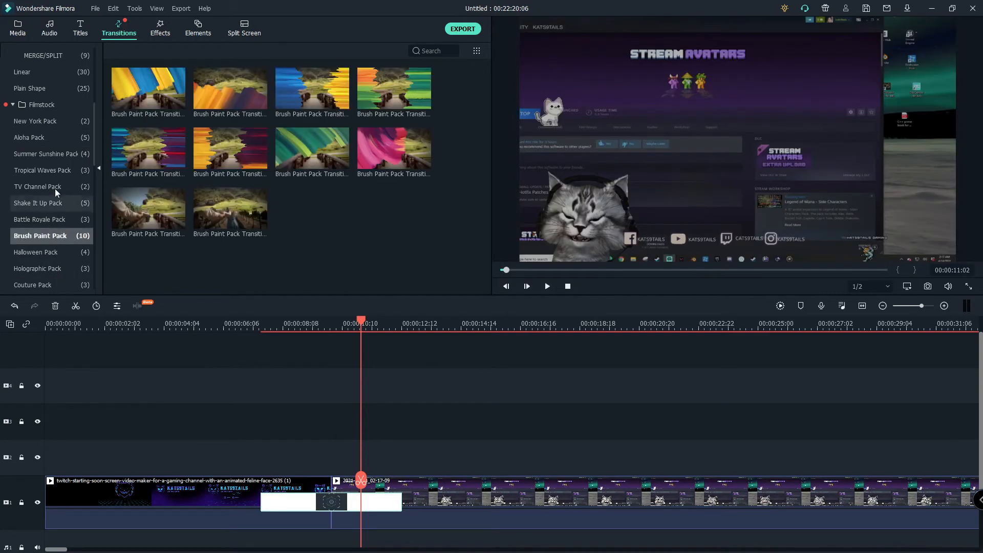
click(54, 186)
click(53, 155)
click(51, 203)
scroll(55, 235, down, 5)
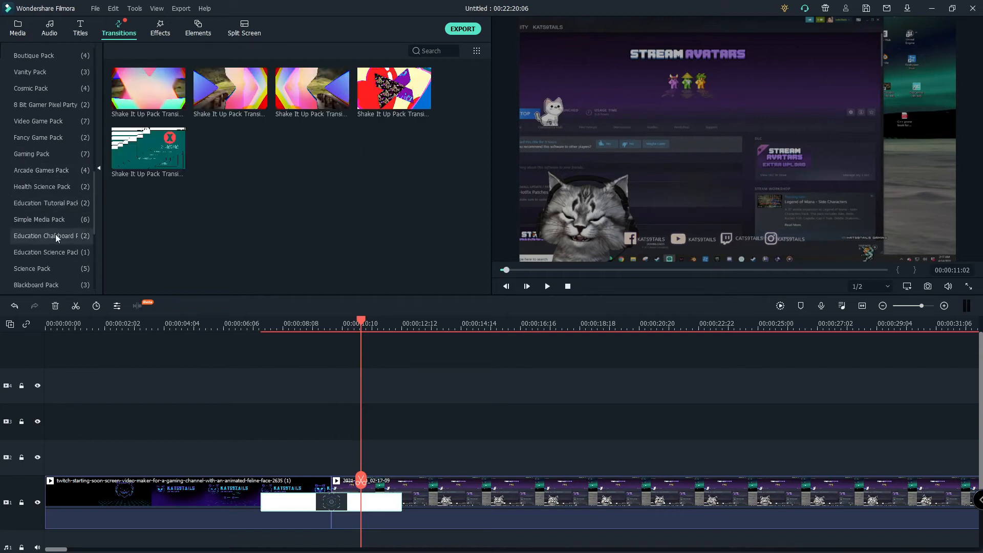
Preview the fifth Science Pack transition and the Education Science Pack transition
click(53, 269)
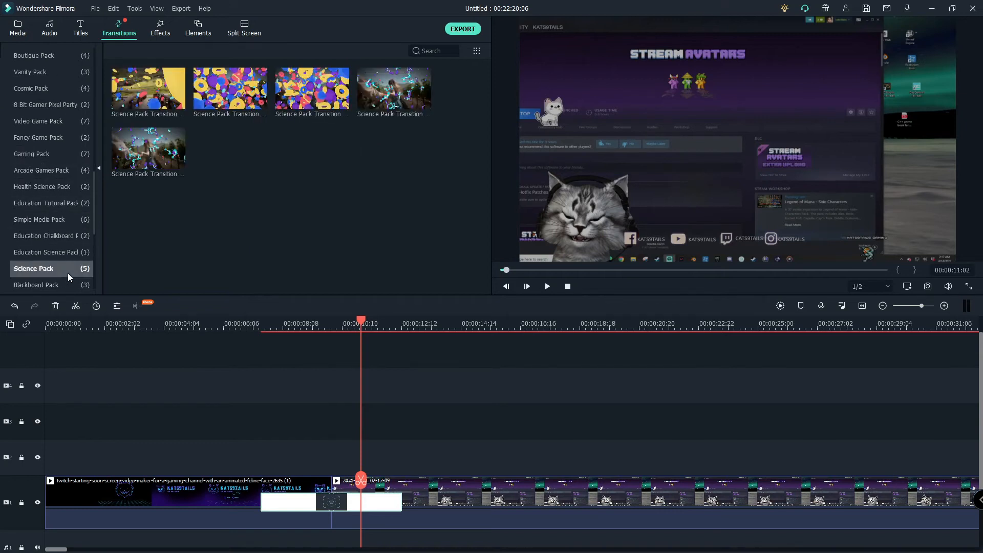
click(143, 149)
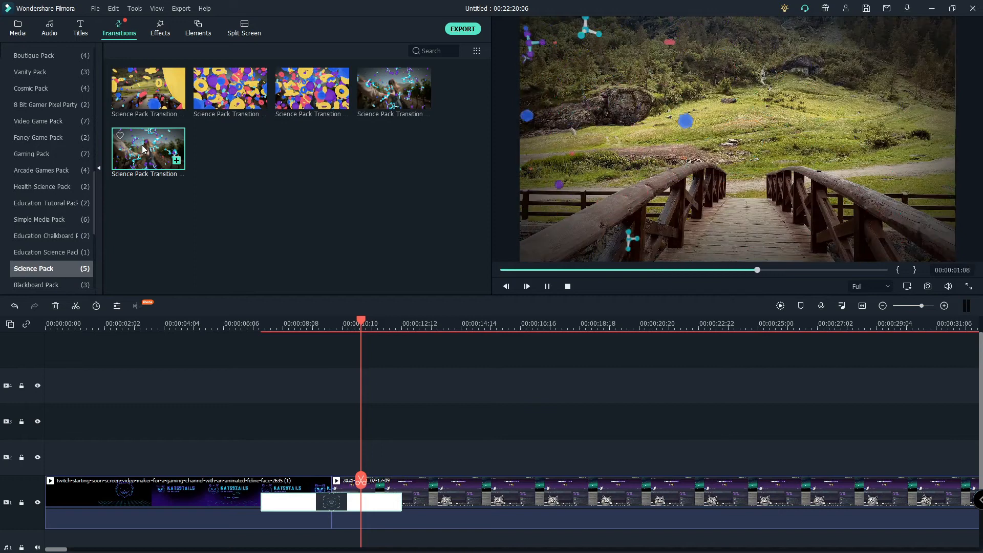
click(50, 252)
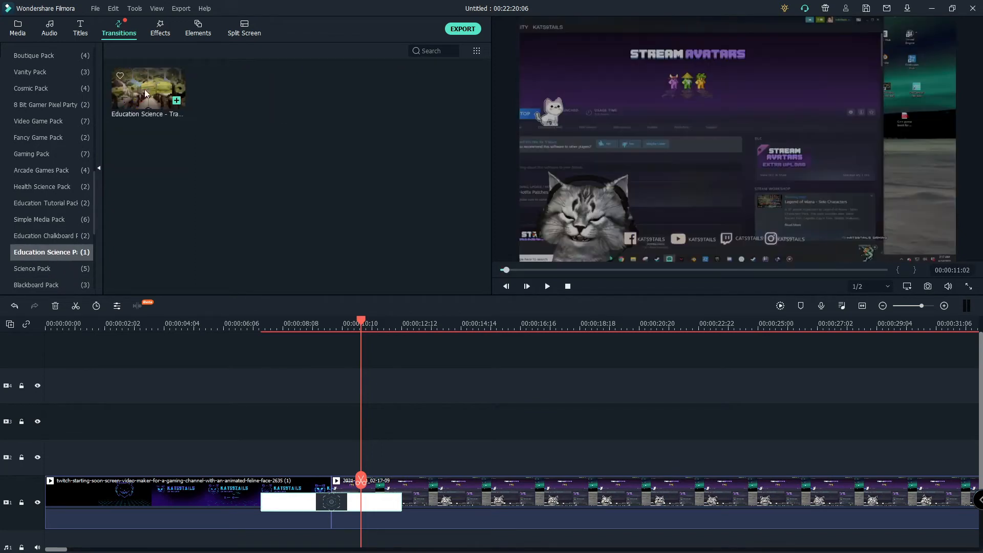
click(146, 73)
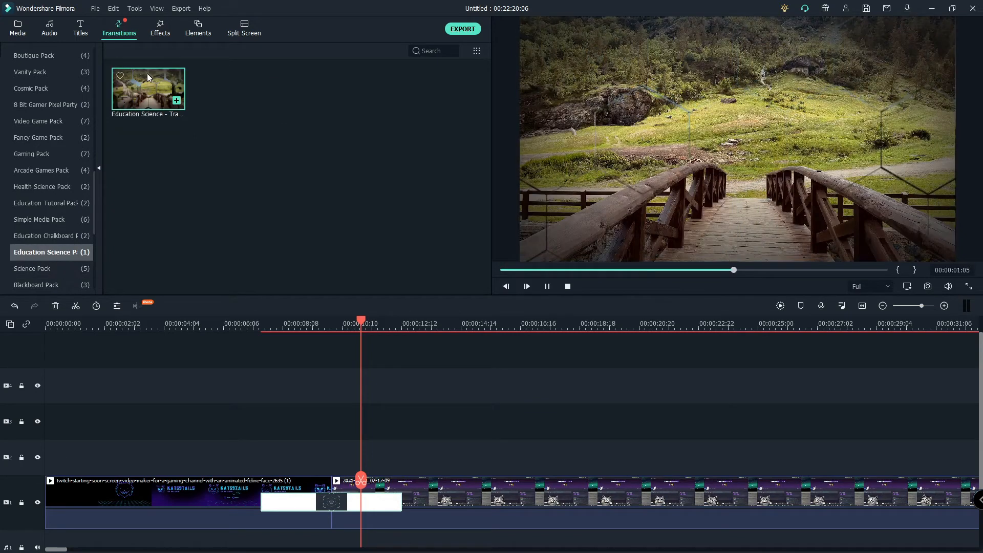
Preview both Health Science Pack transitions, starting with the second one
click(51, 203)
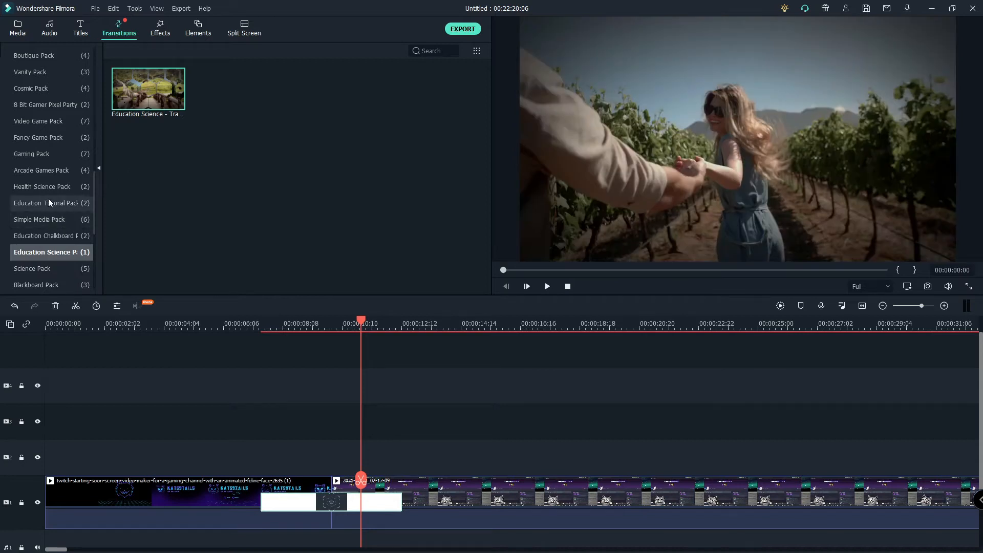
click(48, 187)
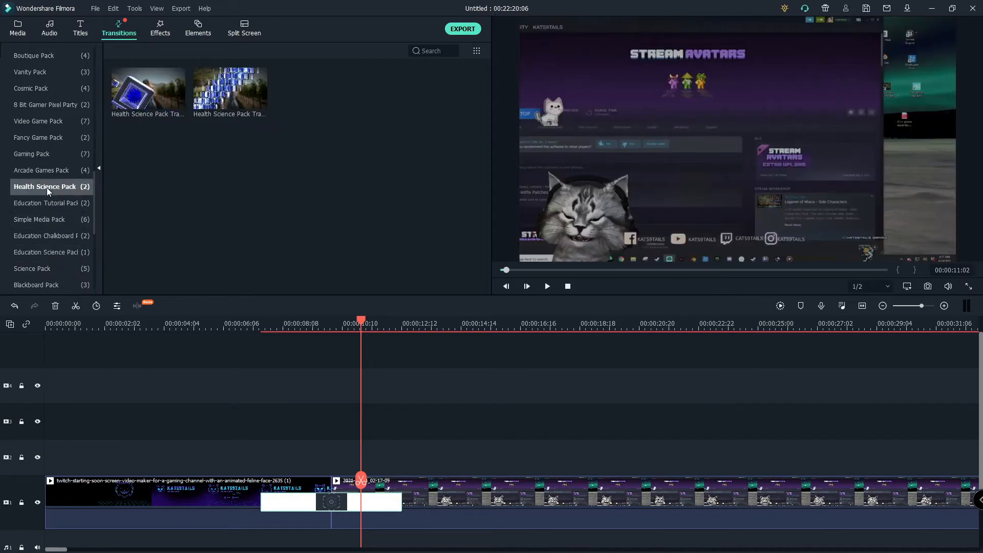
click(225, 101)
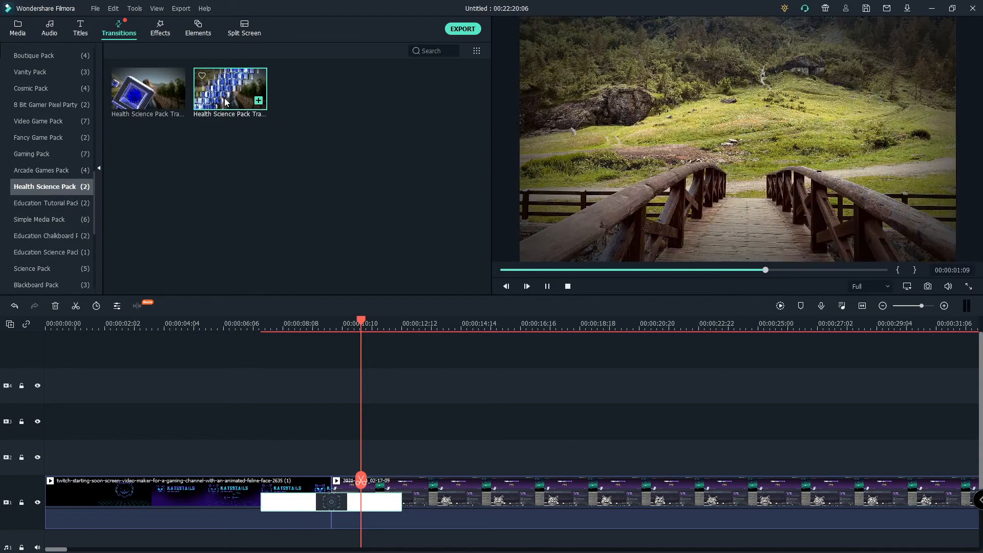
click(149, 100)
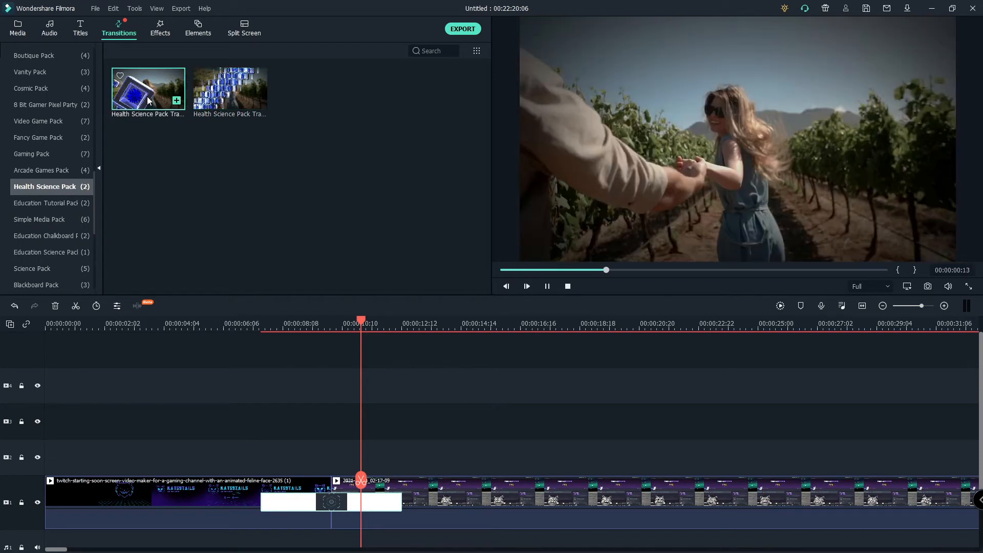
Open the favourite effects and delete the Ripper transition between the intro and recording clips
click(158, 32)
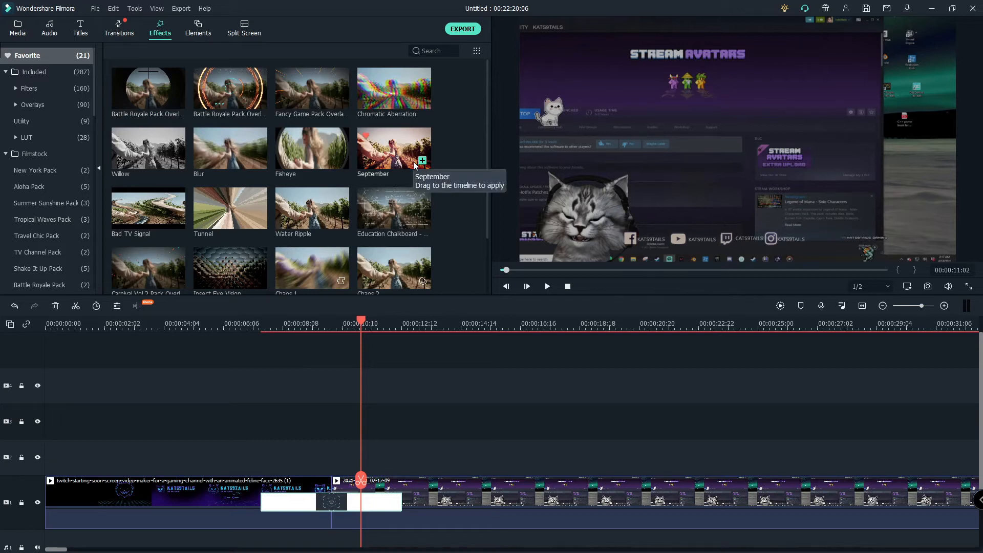
right_click(307, 503)
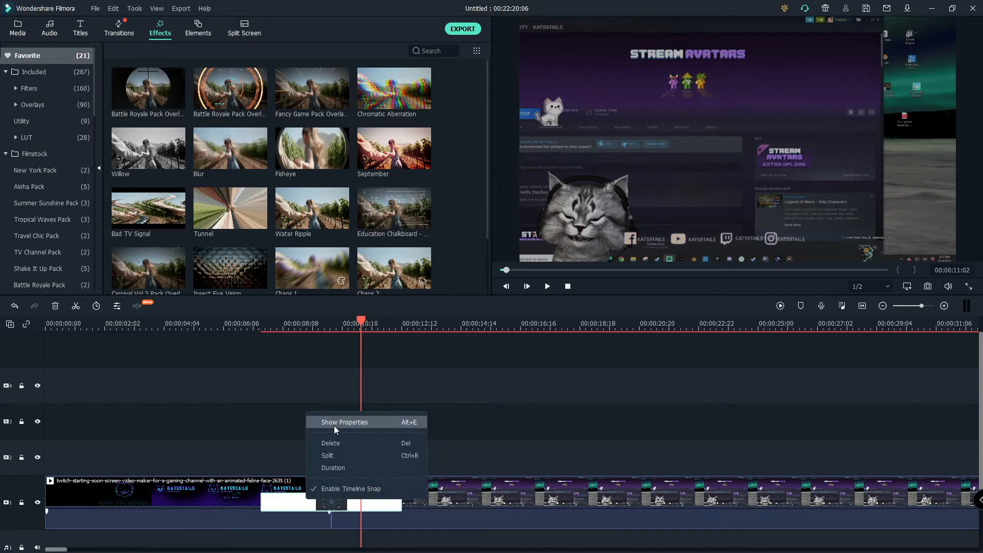
click(362, 445)
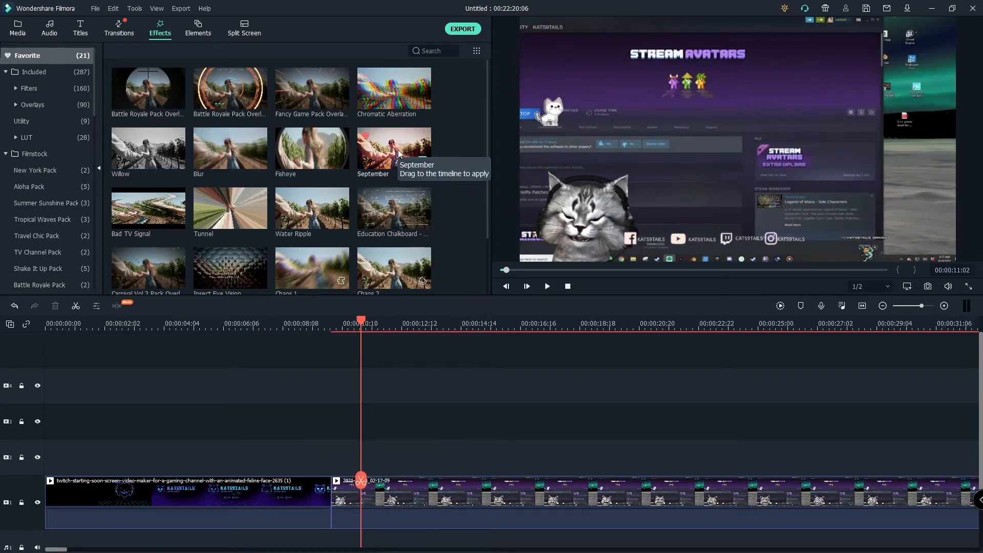
Try the September effect on the third video track from about 00:00:09:22, cut it from the timeline and play the clips back
drag(399, 145, 328, 476)
drag(391, 449, 381, 422)
right_click(381, 422)
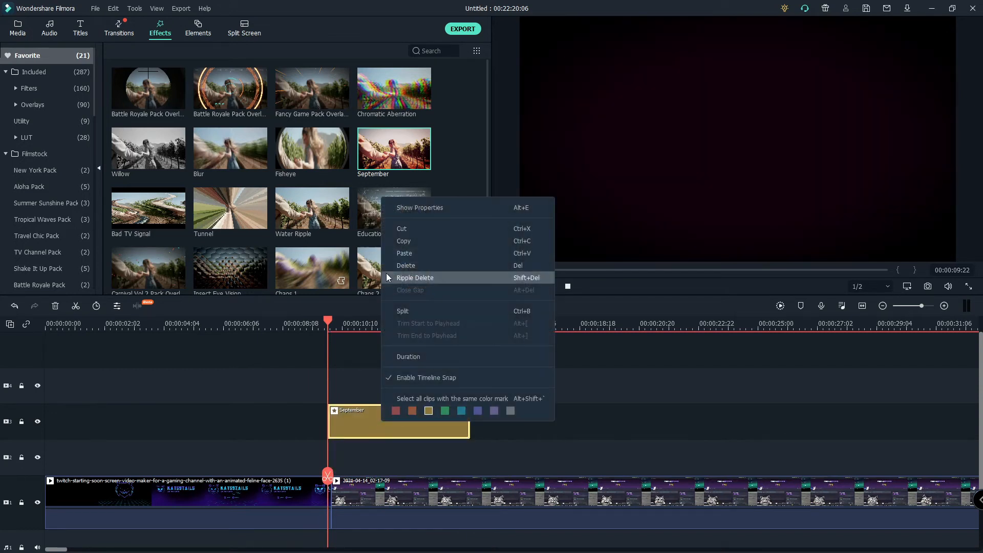
click(402, 231)
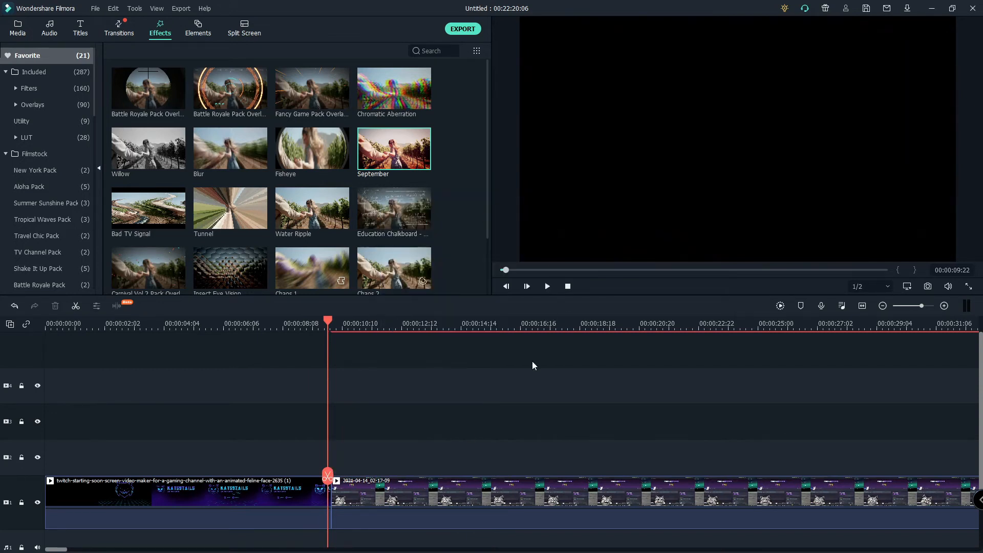
click(547, 287)
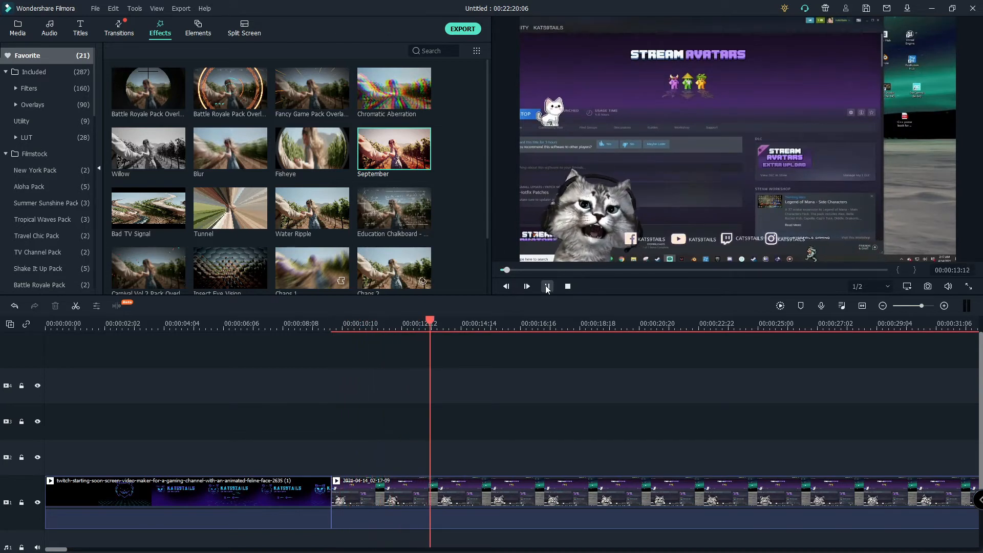
Paste the September effect back into the timeline and align it on the second video track with the recording clip's start
click(547, 287)
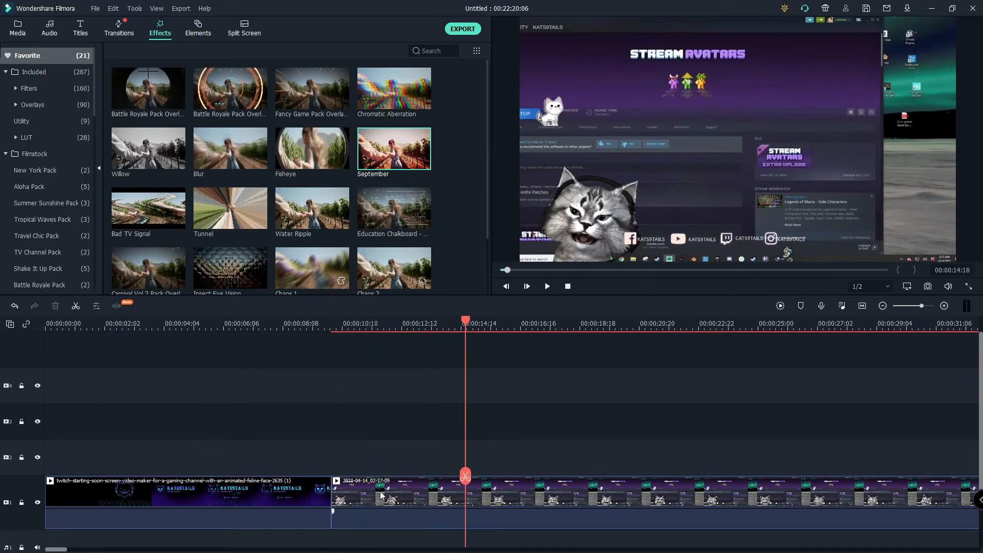
right_click(345, 457)
click(394, 199)
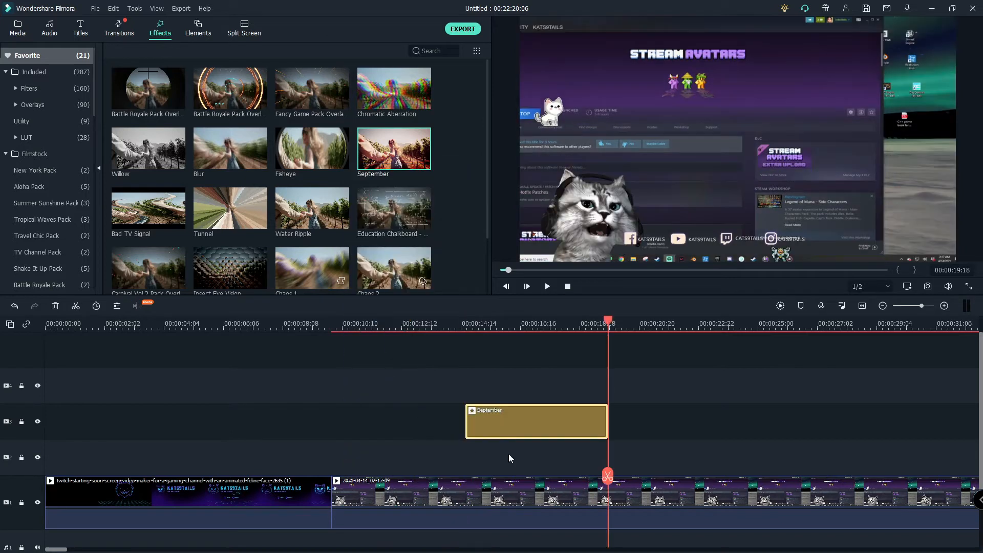
drag(518, 413, 383, 459)
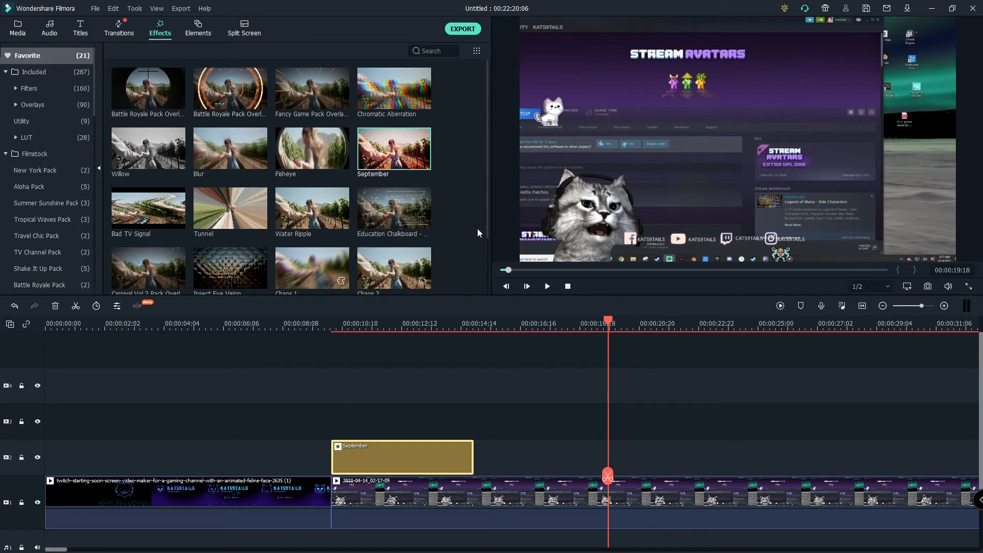
Play back the opening of the recording clip to check the September effect
drag(608, 476, 330, 476)
click(547, 288)
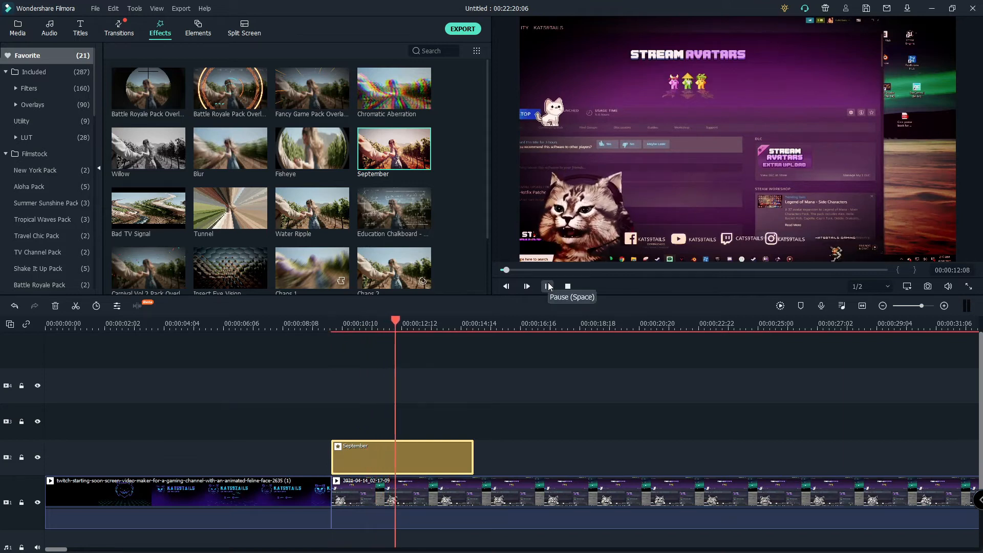
click(548, 286)
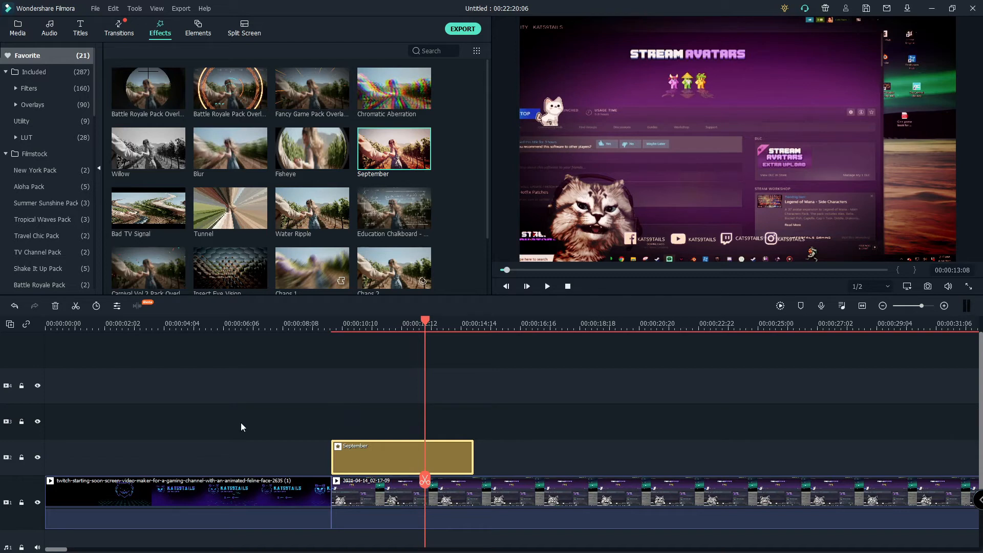
Split the recording clip at the end of the September effect and select its first piece
click(367, 506)
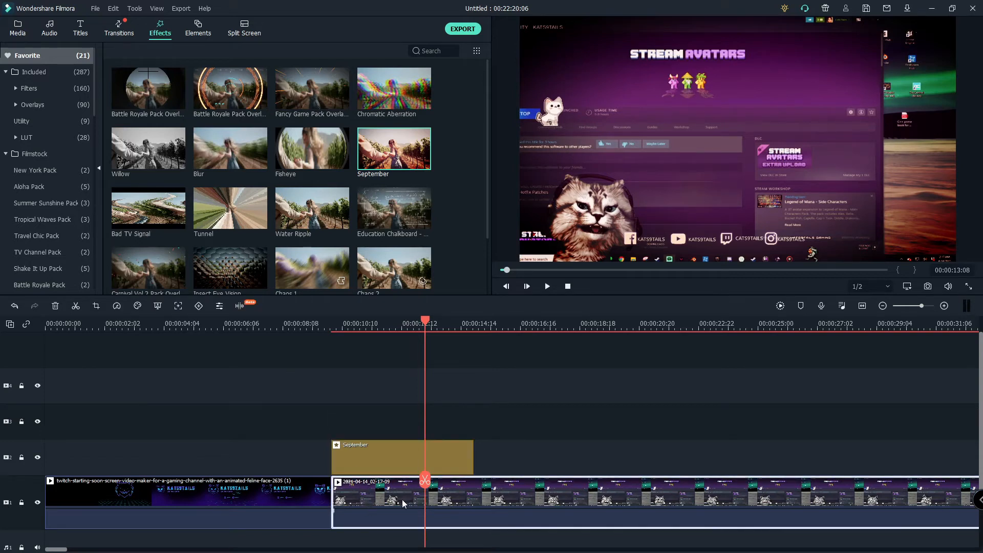
drag(425, 482, 359, 484)
click(476, 483)
click(419, 499)
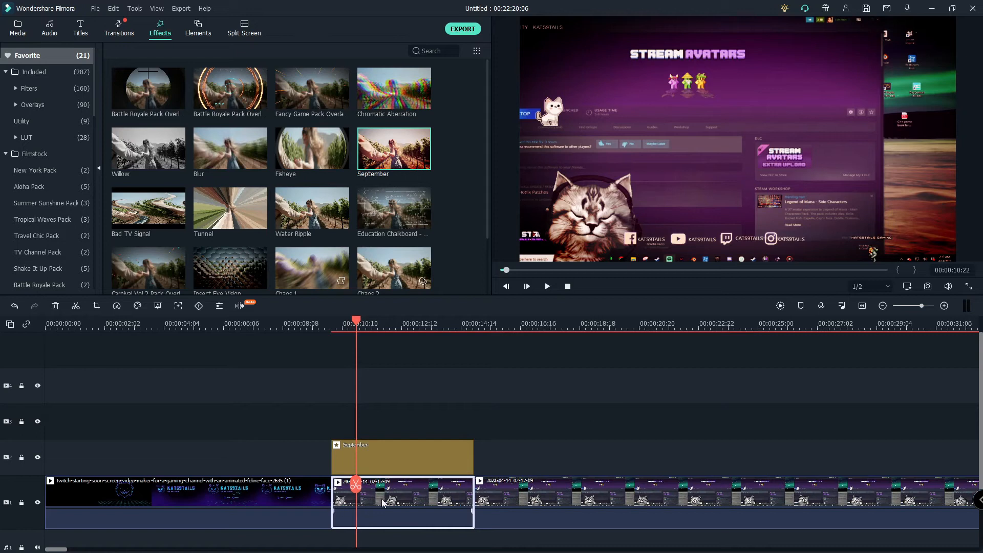
Apply a Pan & Zoom to the first recording piece, ending on the cat avatar in the frame's lower-left corner
click(96, 306)
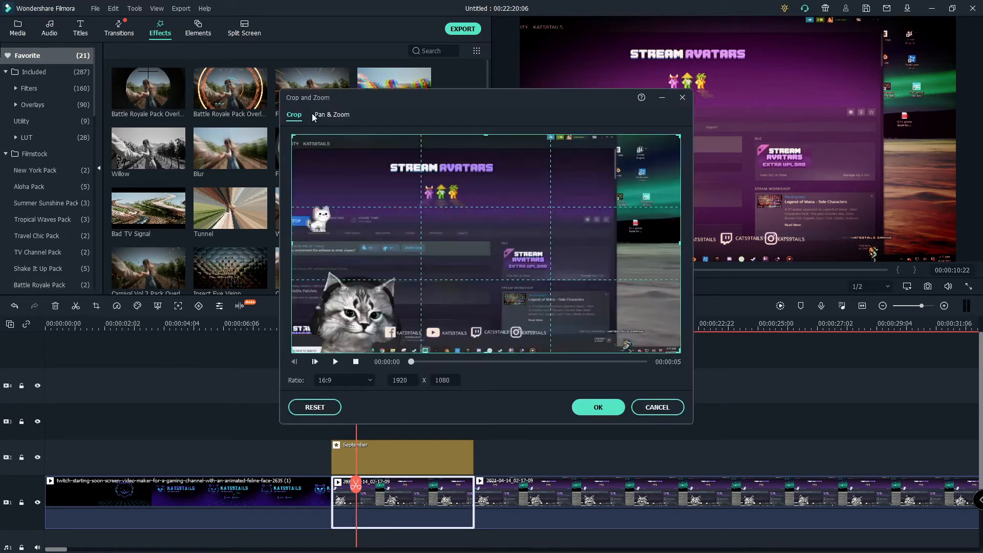
click(327, 116)
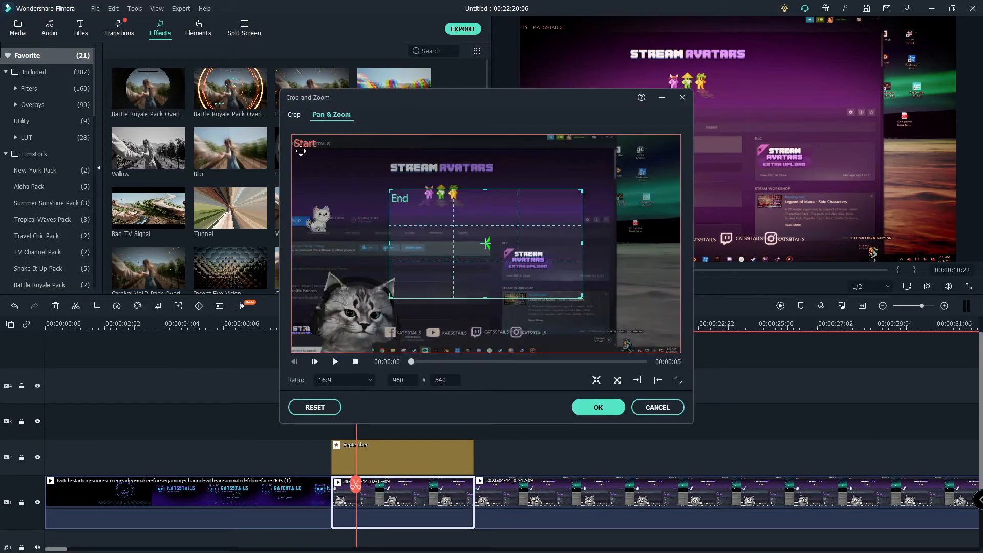
click(494, 228)
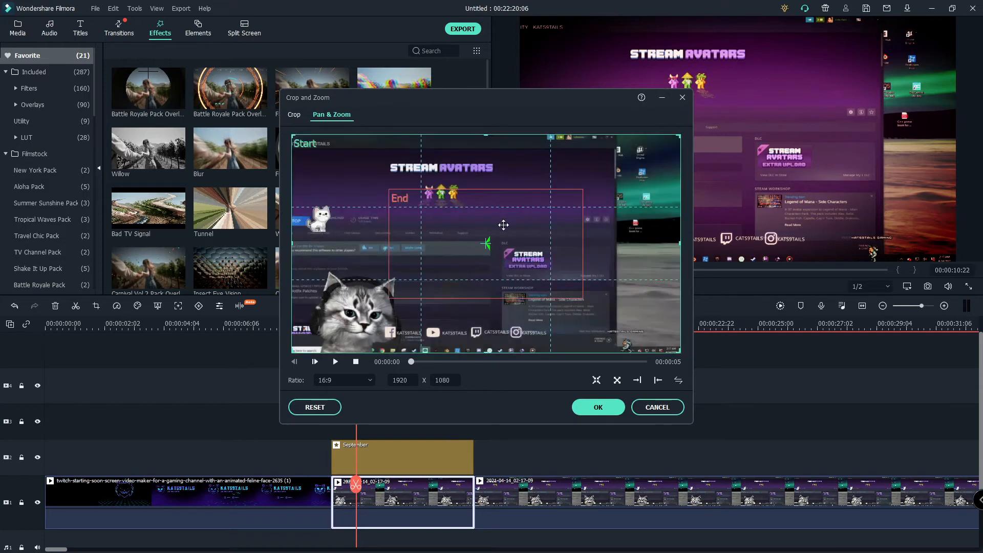
click(486, 229)
drag(499, 231, 404, 280)
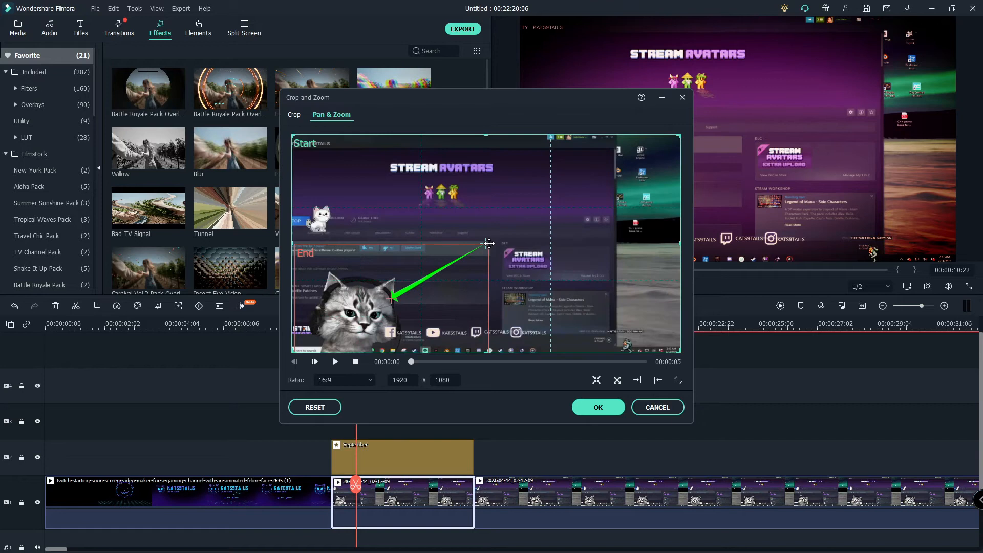
drag(485, 247, 399, 295)
click(597, 406)
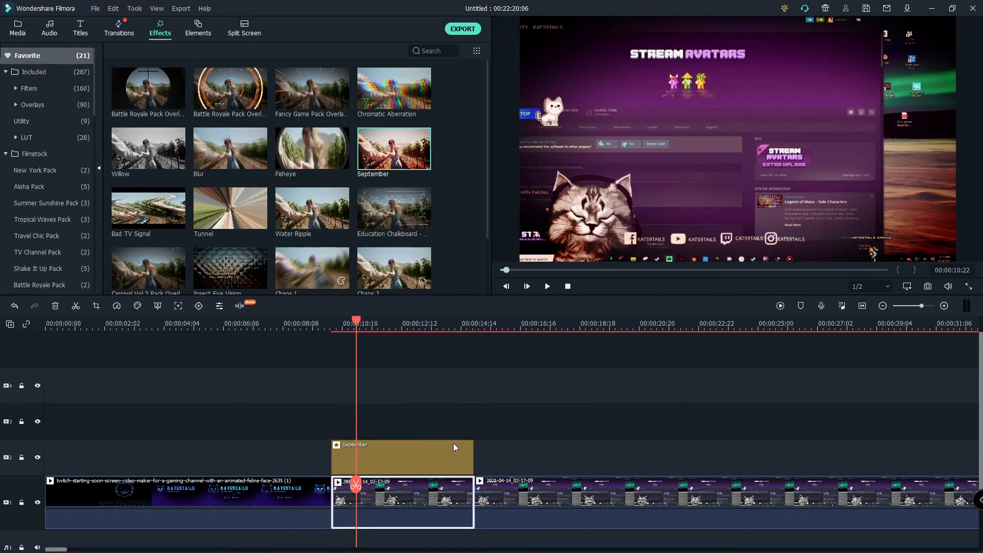
Play back the zoomed recording piece starting from the last moments of the intro clip
drag(355, 484, 320, 484)
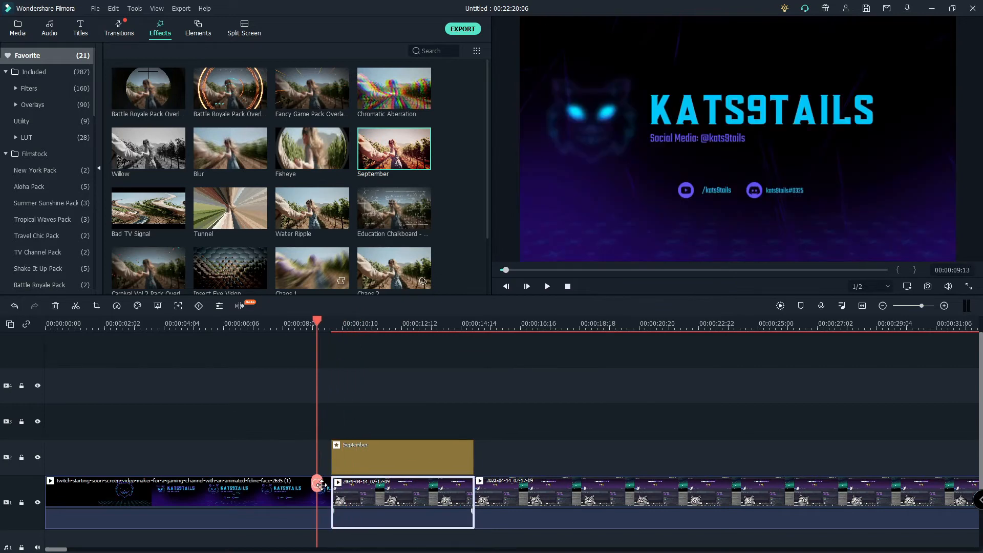
click(548, 286)
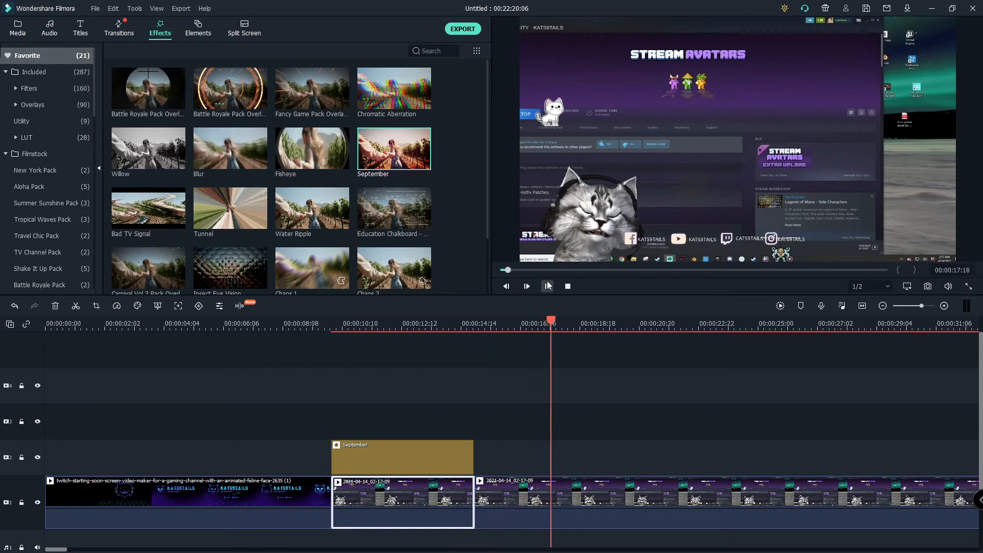
right_click(408, 498)
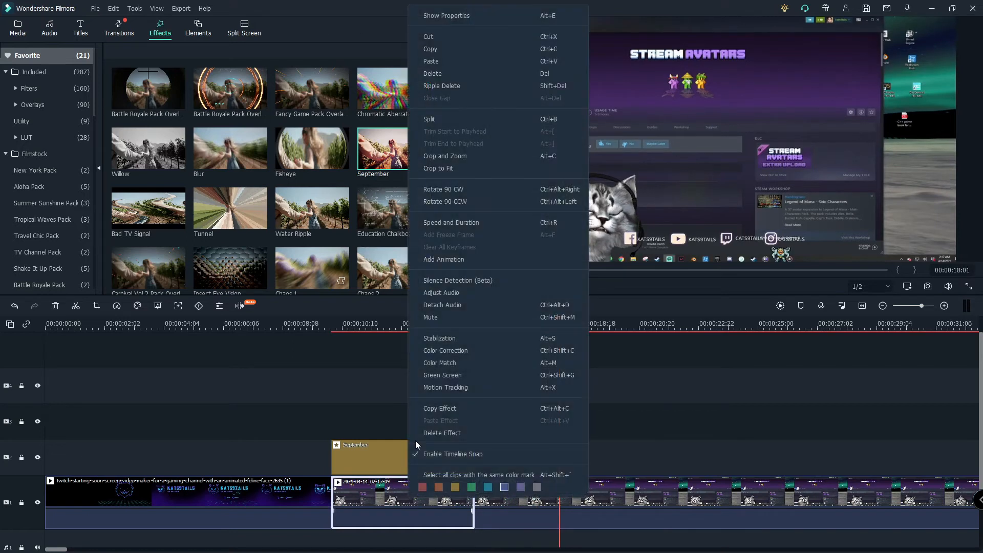
click(461, 85)
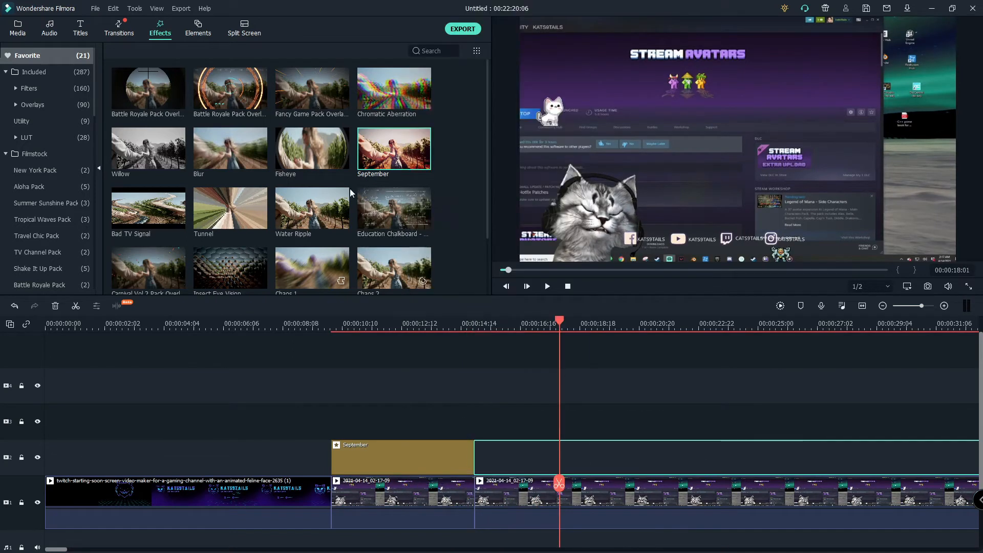
Add the Education Chalkboard overlay on the third video track directly above the September effect and play it back
drag(388, 211, 325, 425)
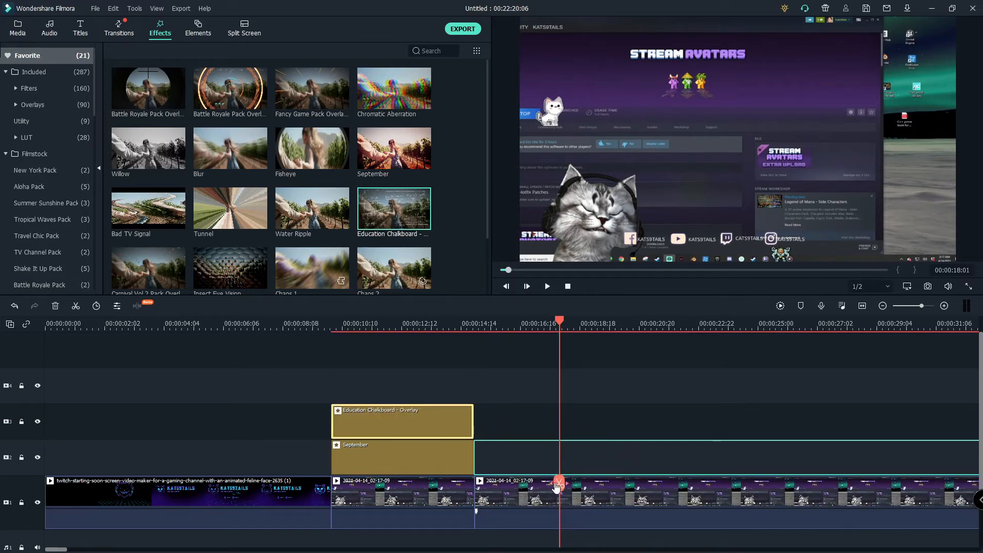
drag(556, 486, 326, 482)
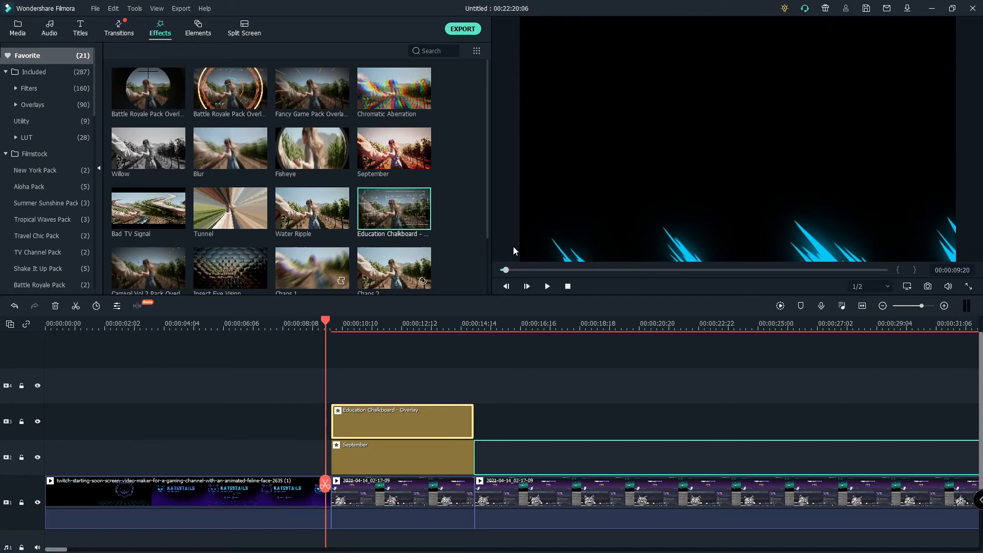
click(549, 288)
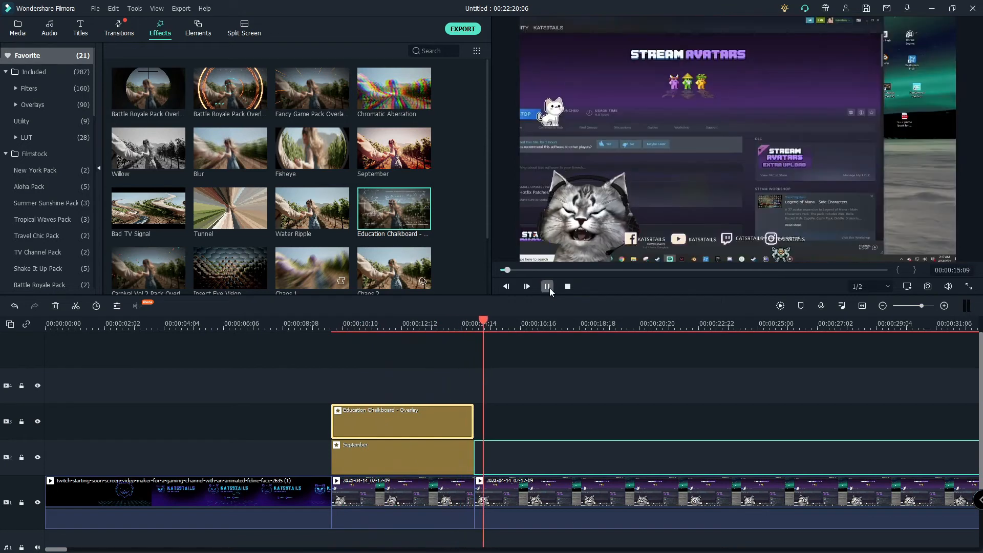
click(547, 287)
Try the Insect Eye Vision effect on the fourth video track above the chalkboard overlay, play it back and cut it
drag(240, 268, 337, 392)
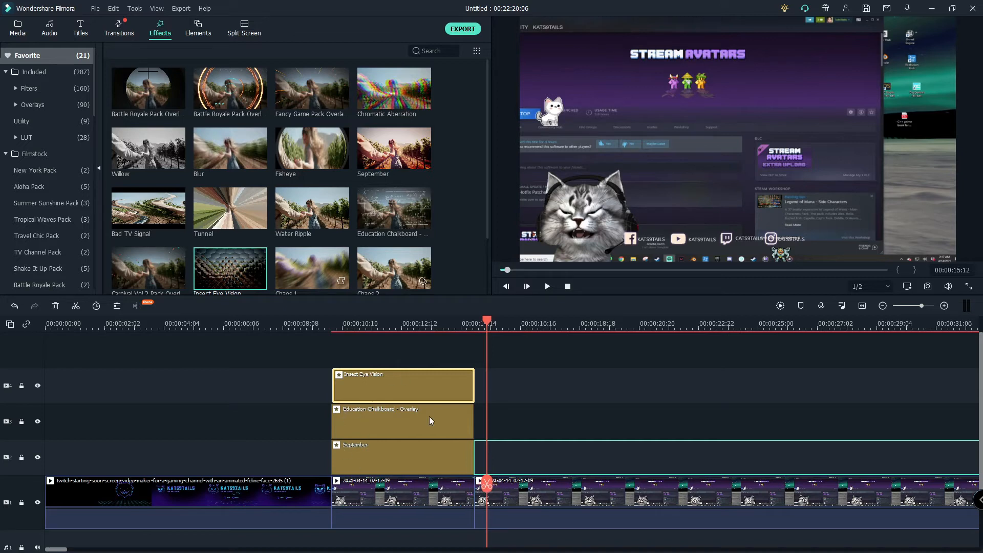
drag(494, 491, 331, 486)
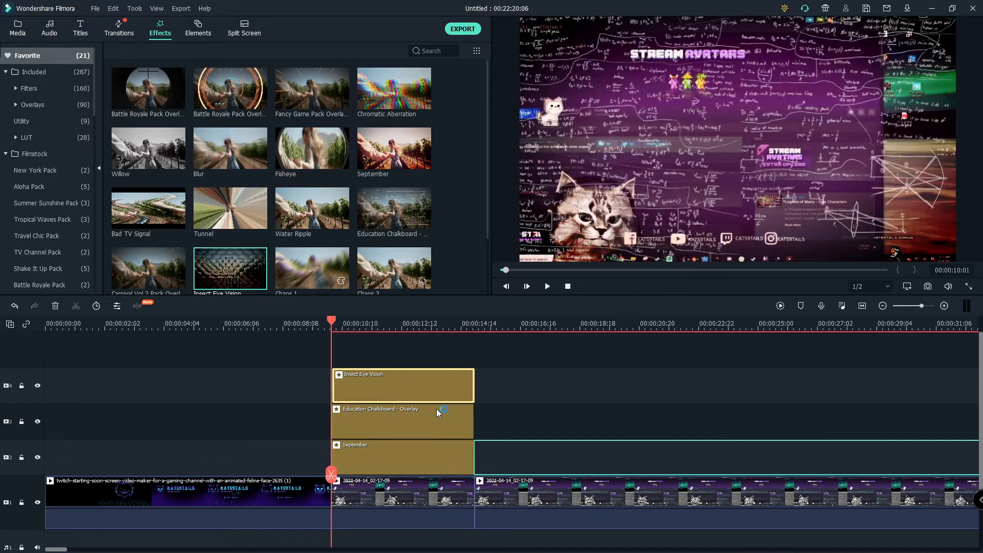
click(548, 287)
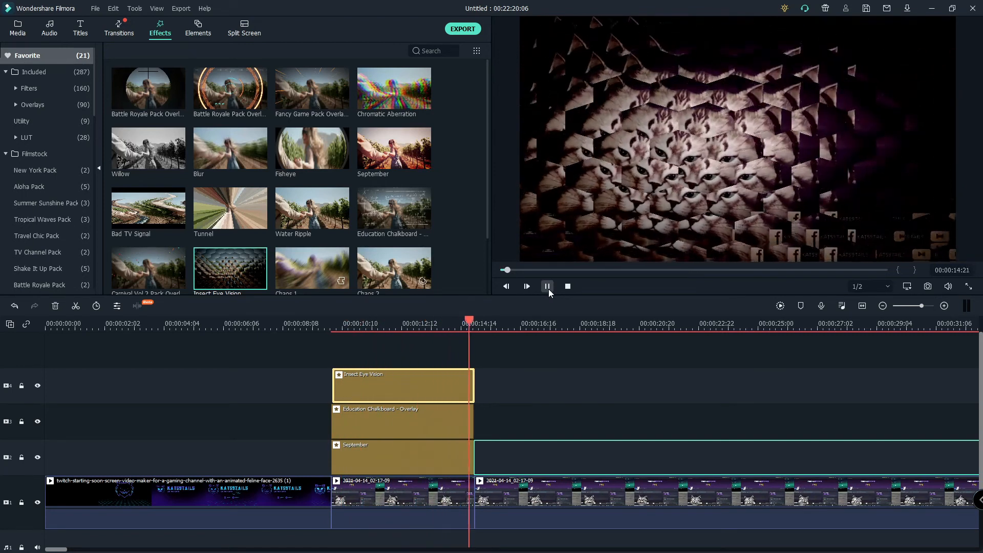
click(547, 286)
right_click(398, 383)
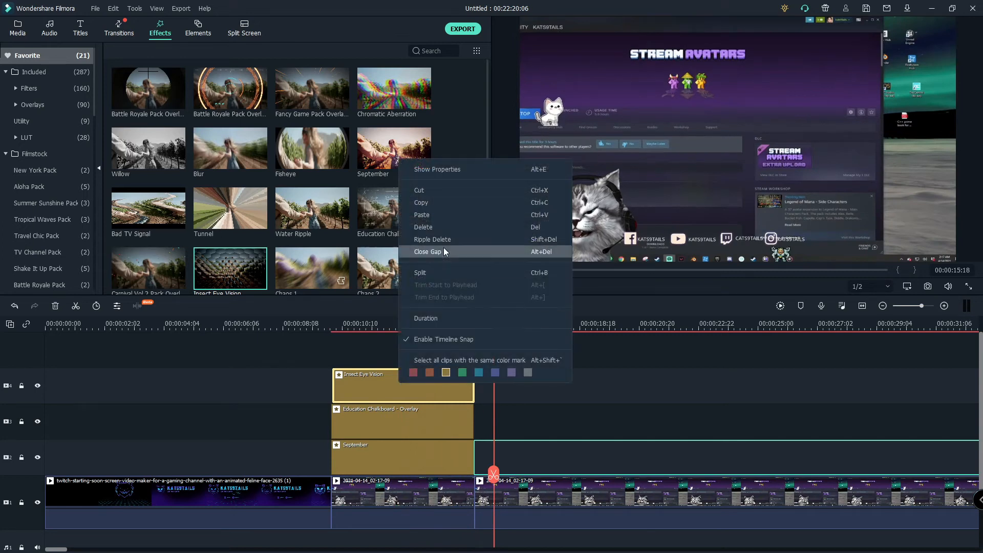
click(446, 192)
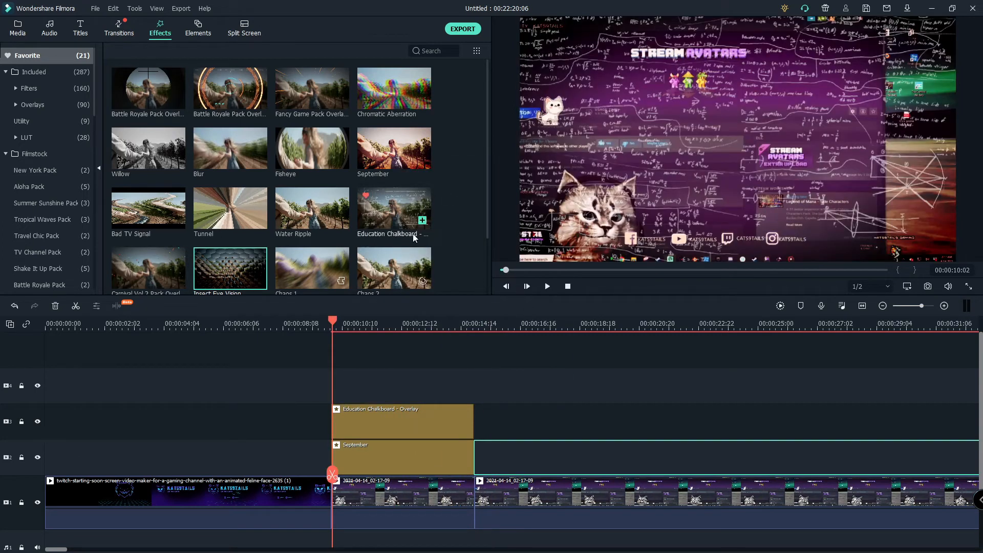
Add the favourite Blue Explosion effect on the fourth video track above the chalkboard overlay and play it back
scroll(413, 234, down, 3)
drag(312, 196, 339, 385)
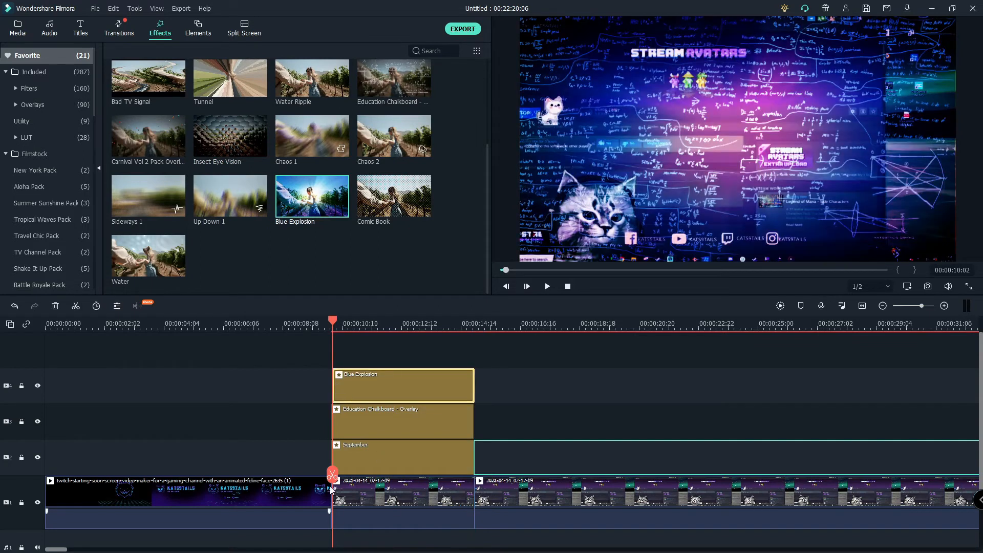
mouse_move(334, 477)
mouse_down()
mouse_move(426, 483)
mouse_move(324, 483)
mouse_move(332, 480)
mouse_up()
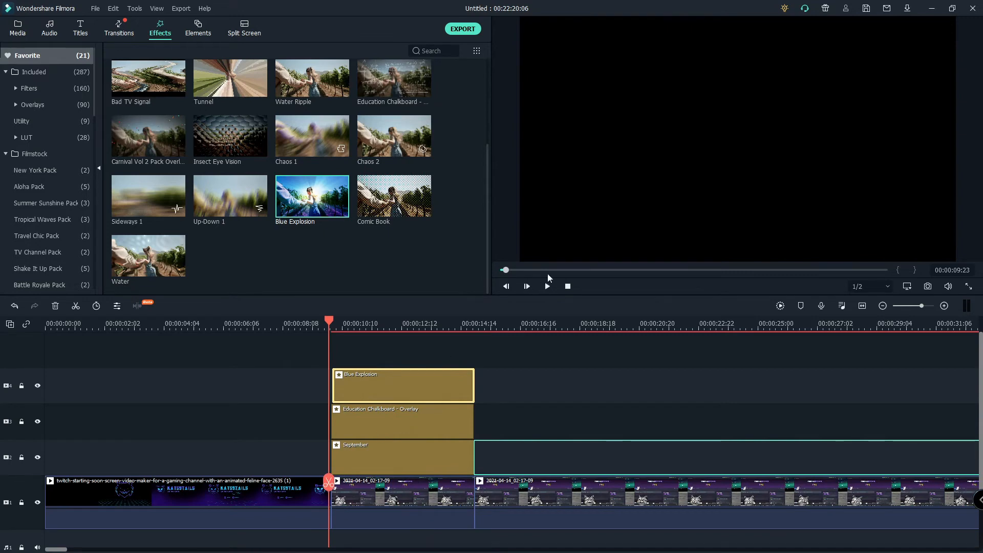
click(552, 287)
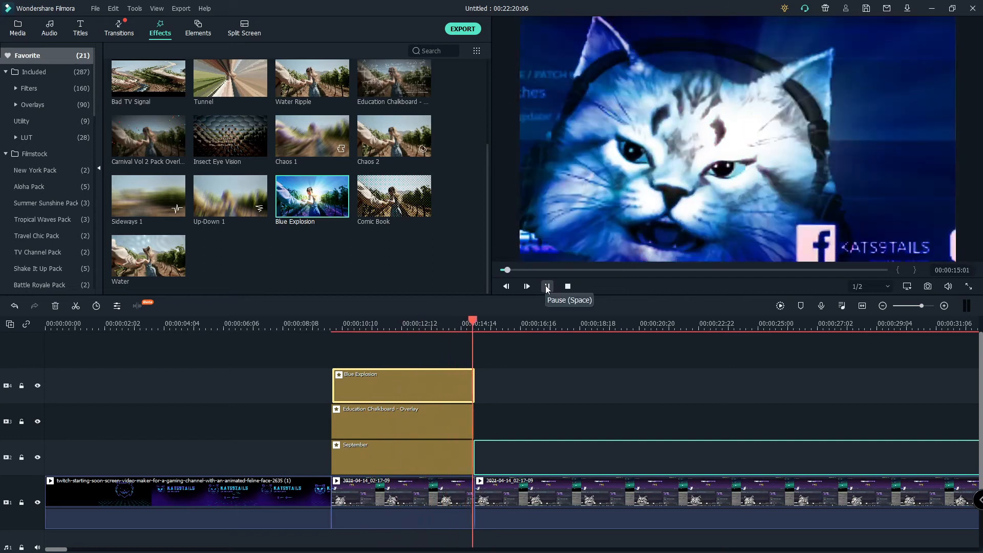
click(546, 286)
Add the Comic Book effect on a fifth video track above Blue Explosion and play back the stacked effects
drag(421, 191, 340, 367)
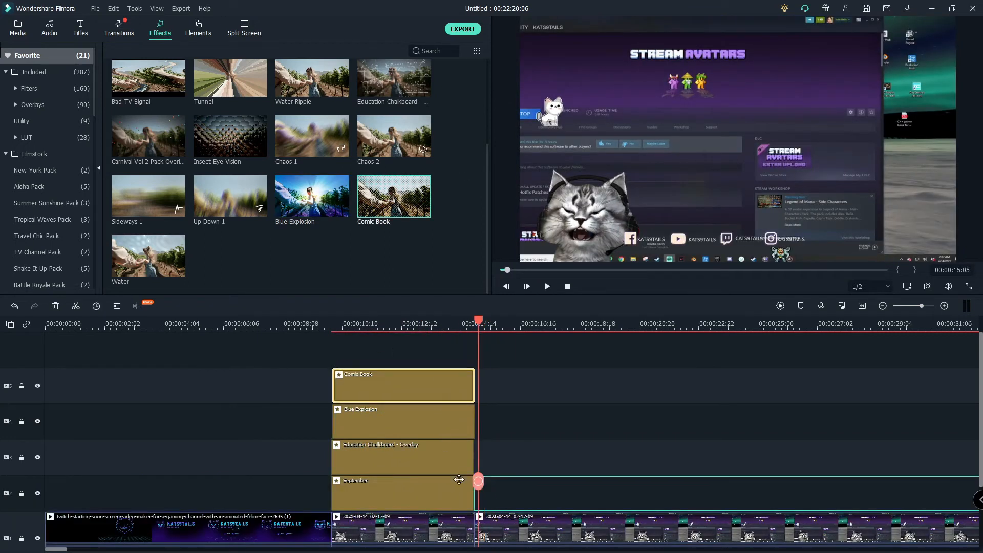
drag(477, 480, 329, 479)
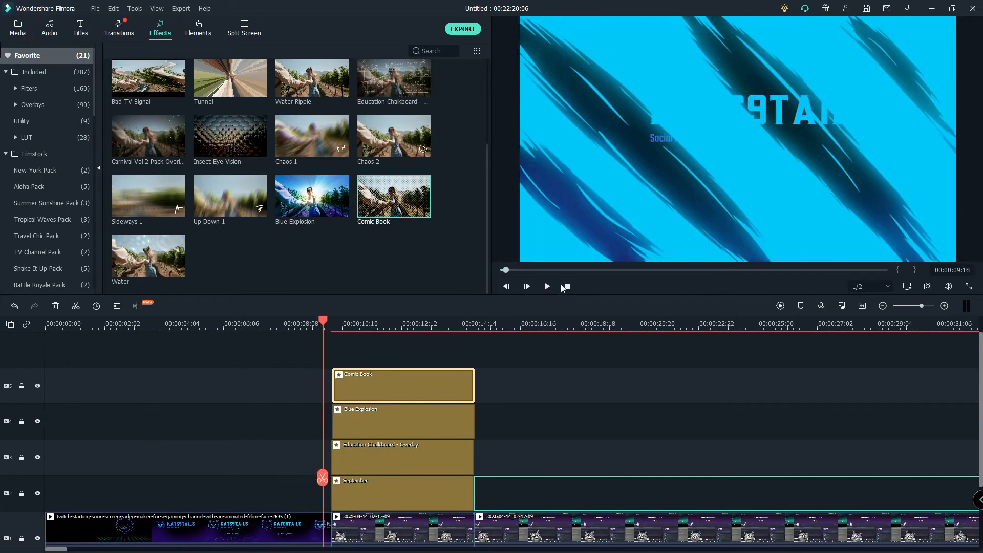
click(547, 286)
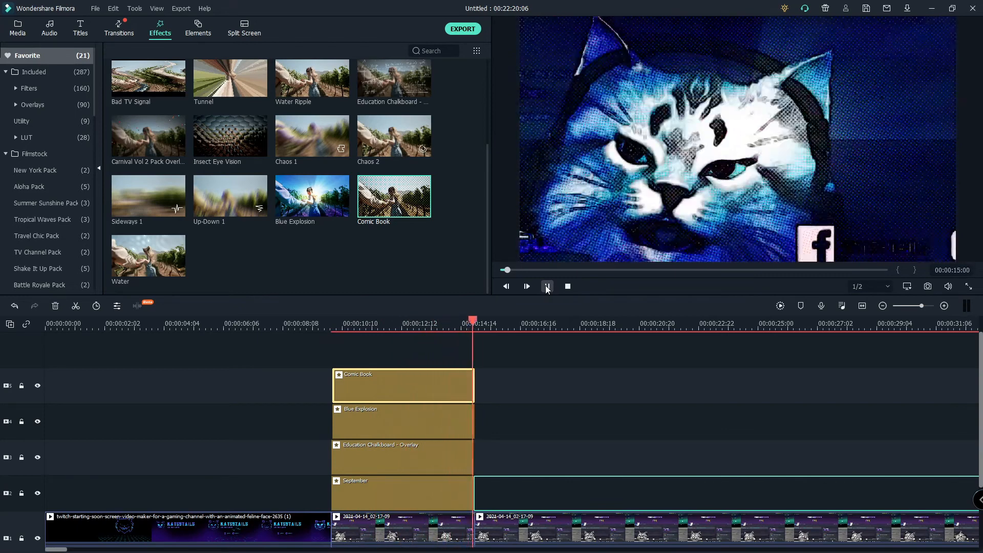
click(546, 286)
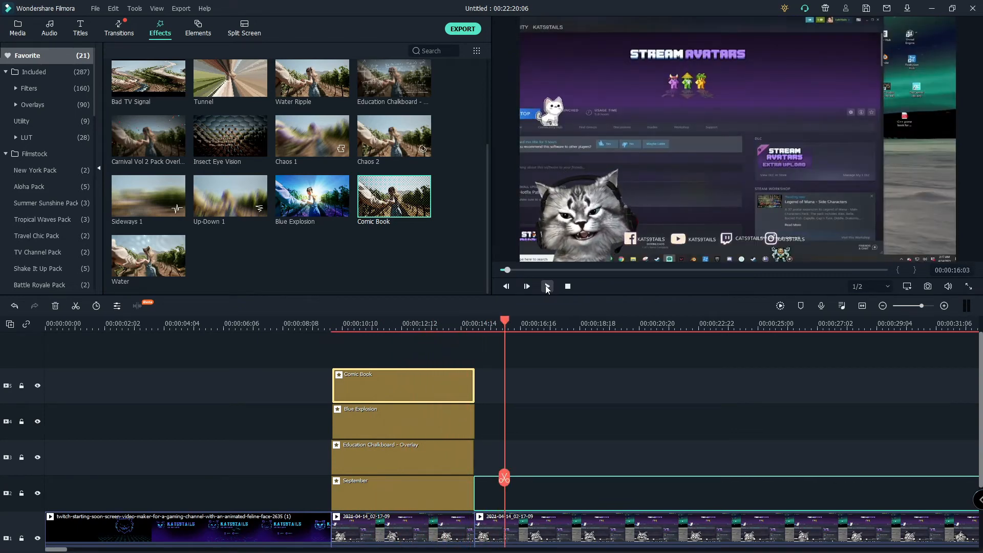
Place the Radio Explike FX filter on the second video track at 00:00:16:03 and play it back
click(29, 89)
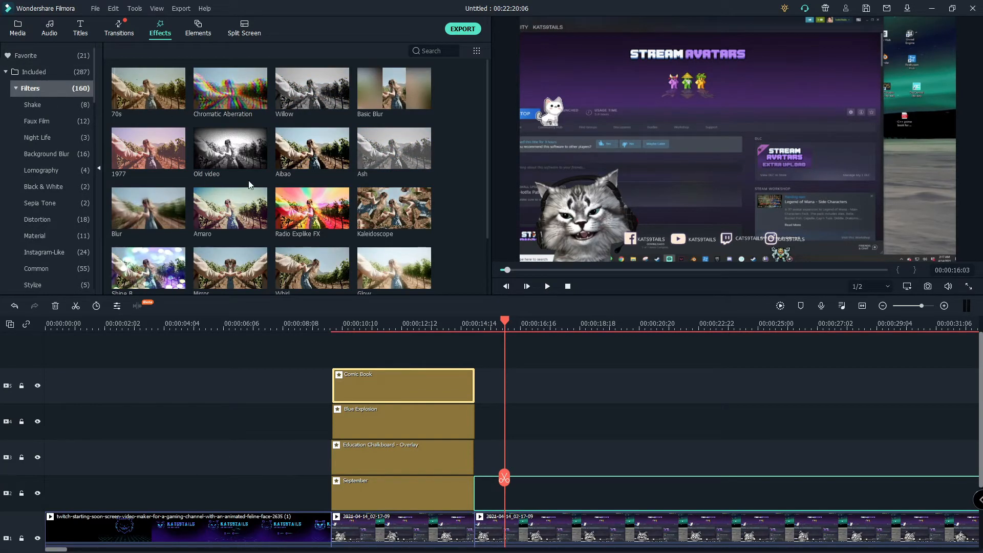
drag(323, 231, 504, 493)
click(547, 286)
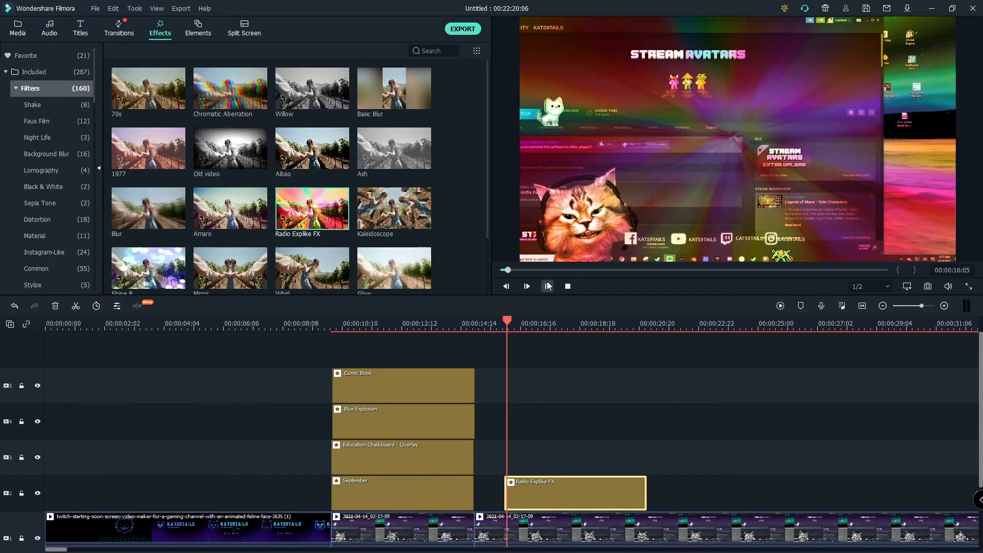
click(548, 286)
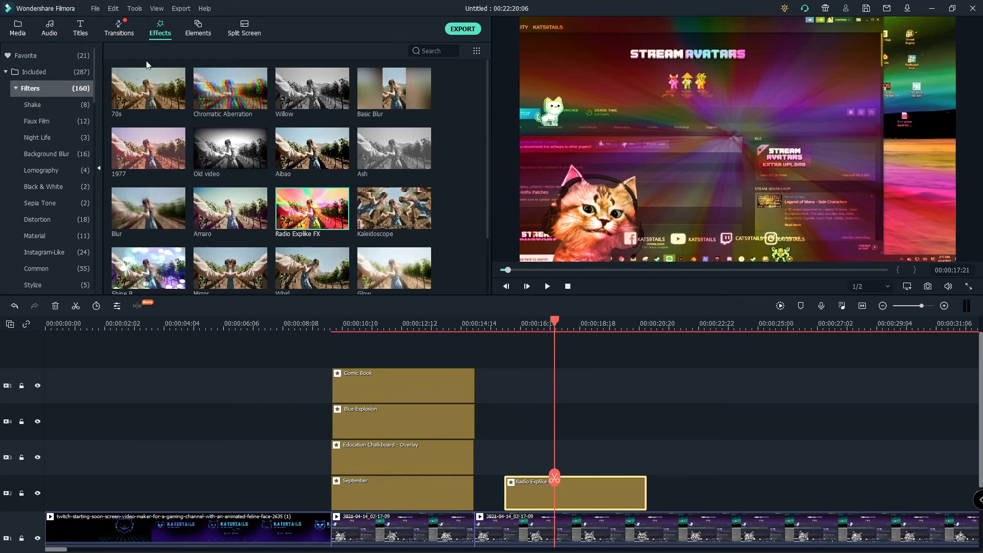
Place the Bokeh Paralax filter from the Stylize category on the second video track directly after Radio Explike FX and play it back
scroll(69, 152, down, 3)
click(44, 105)
click(44, 135)
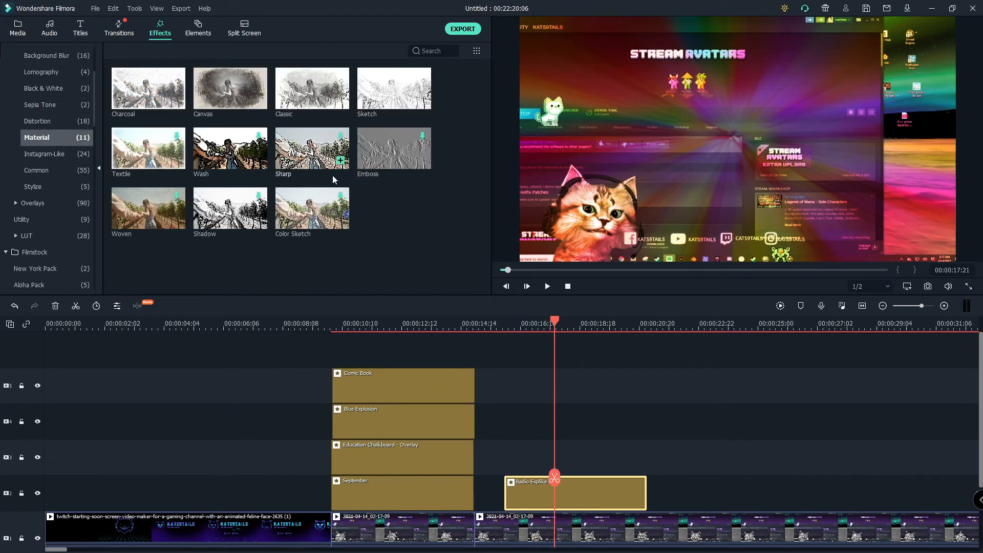
click(53, 155)
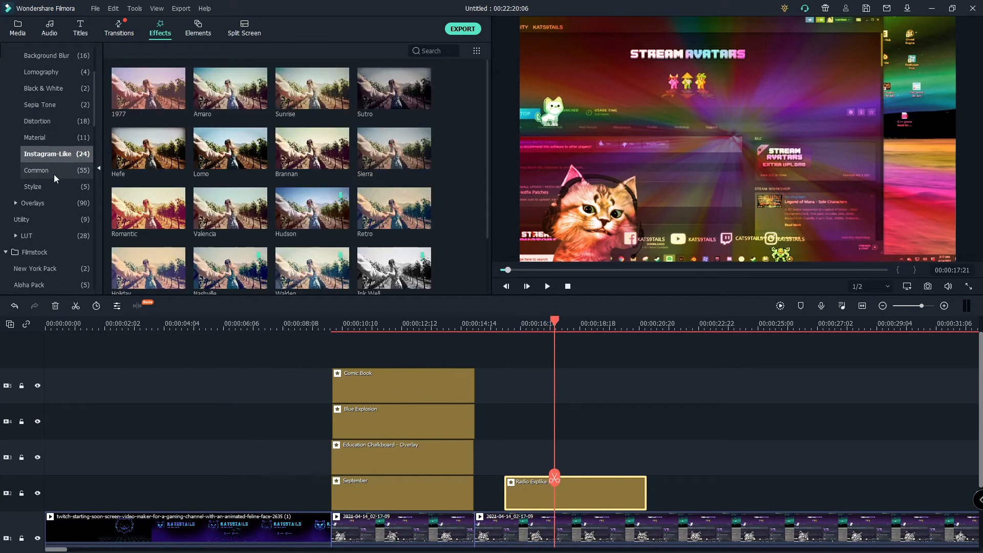
click(54, 170)
scroll(300, 205, down, 1)
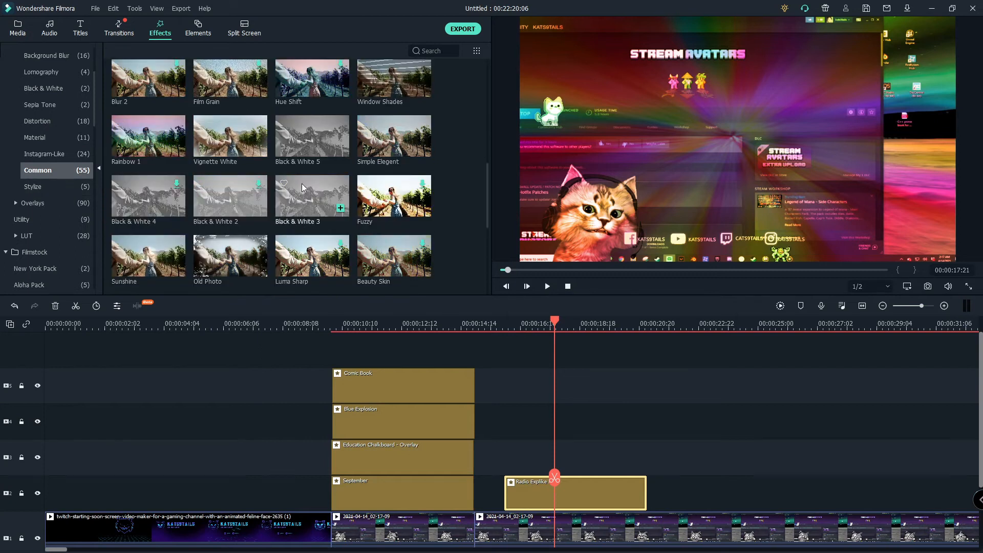
click(53, 188)
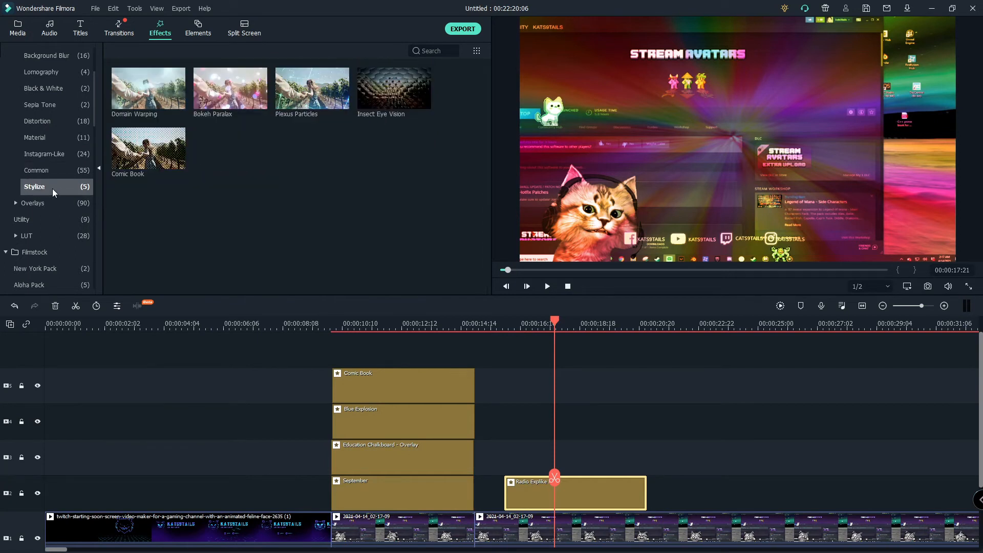
drag(240, 97, 654, 496)
drag(558, 486, 648, 484)
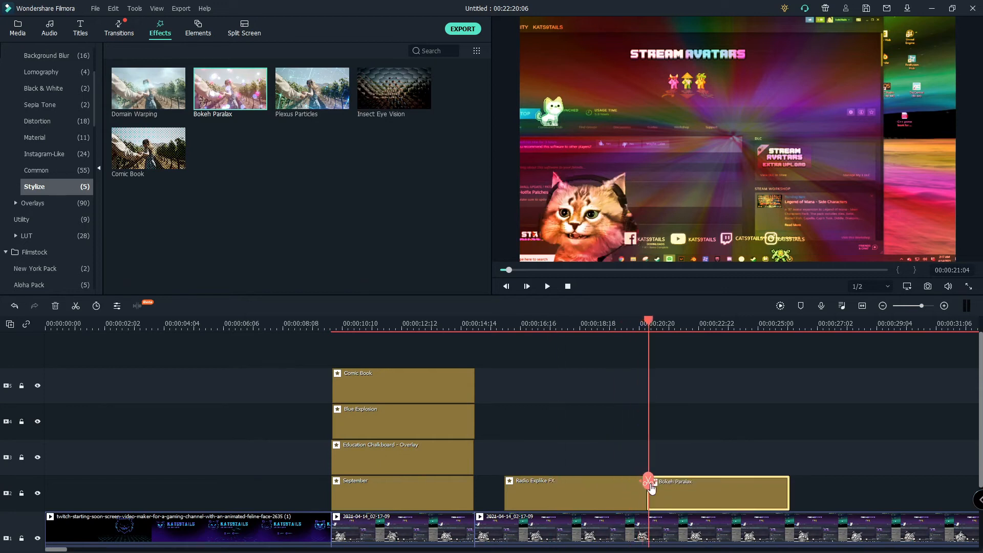
click(546, 286)
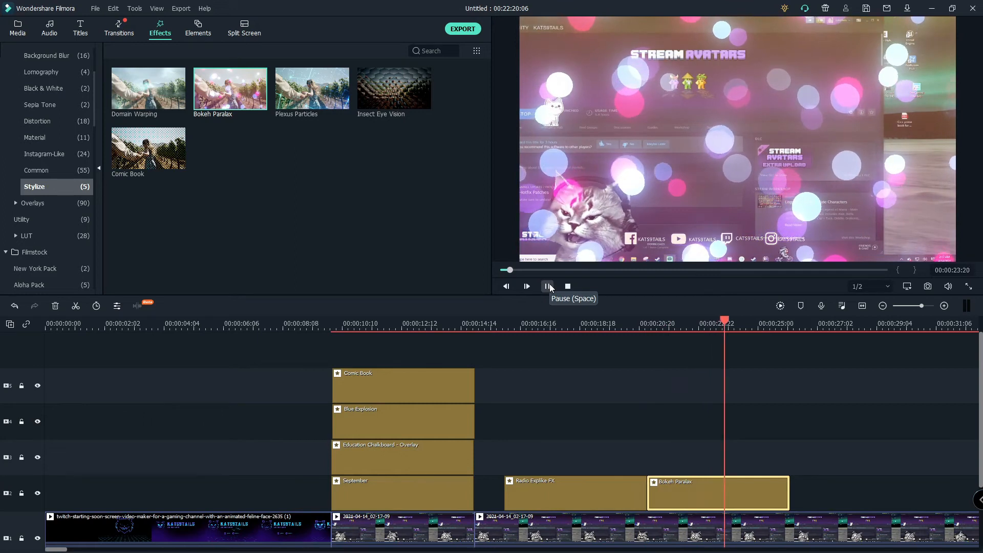
click(549, 285)
Place the first Battle Royale Pack overlay from Filmstock on the second video track directly after Bokeh Paralax and play it back
scroll(54, 210, down, 3)
click(51, 172)
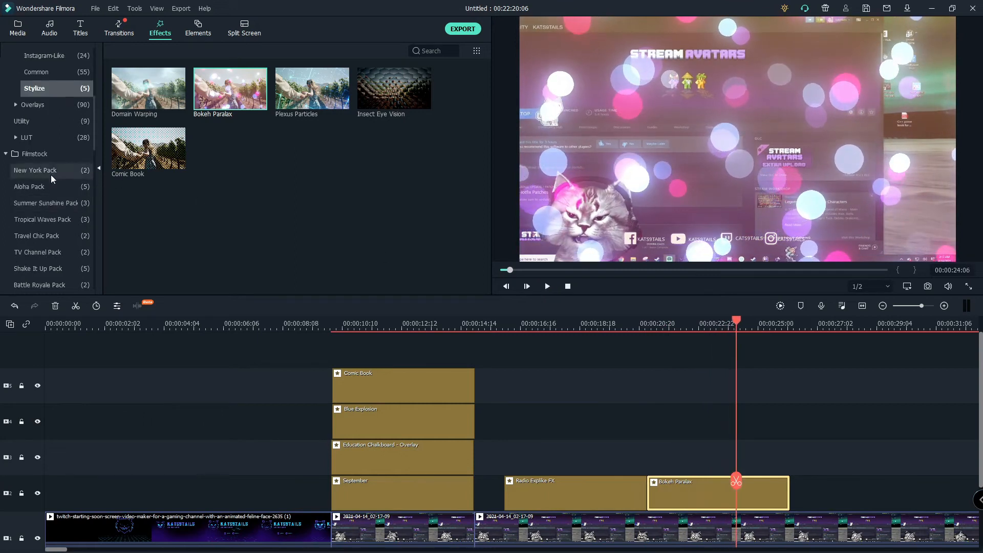
click(59, 203)
click(62, 222)
click(63, 238)
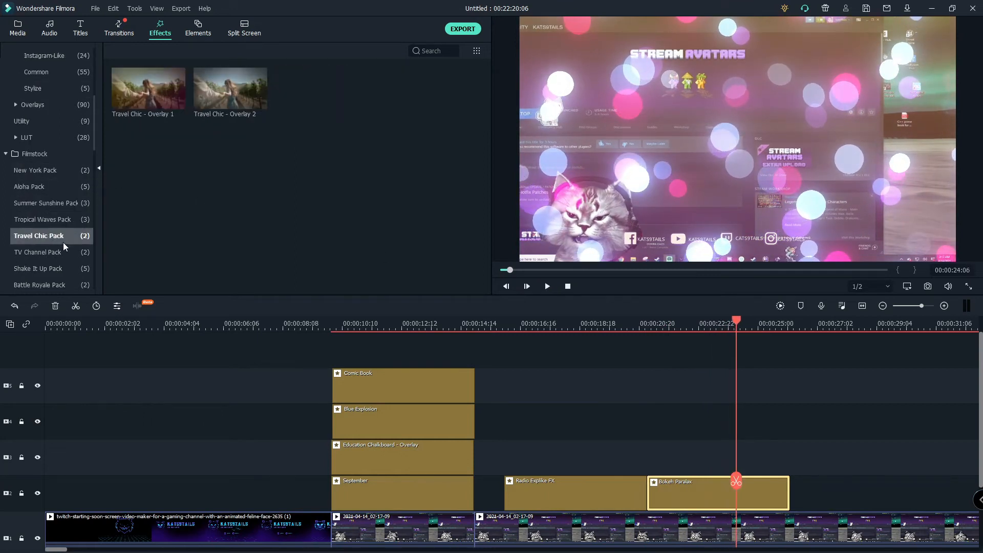
scroll(63, 241, down, 3)
click(58, 188)
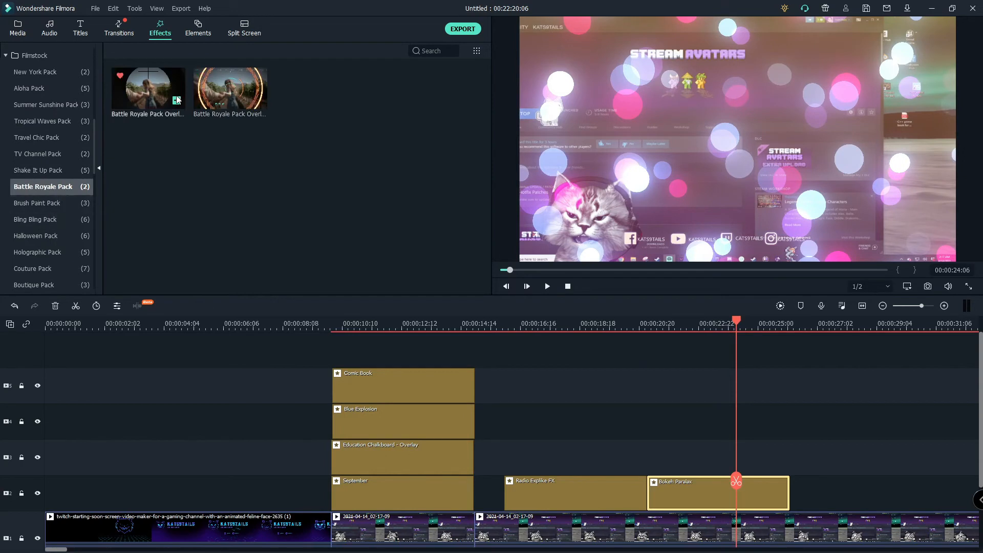
drag(160, 97, 812, 479)
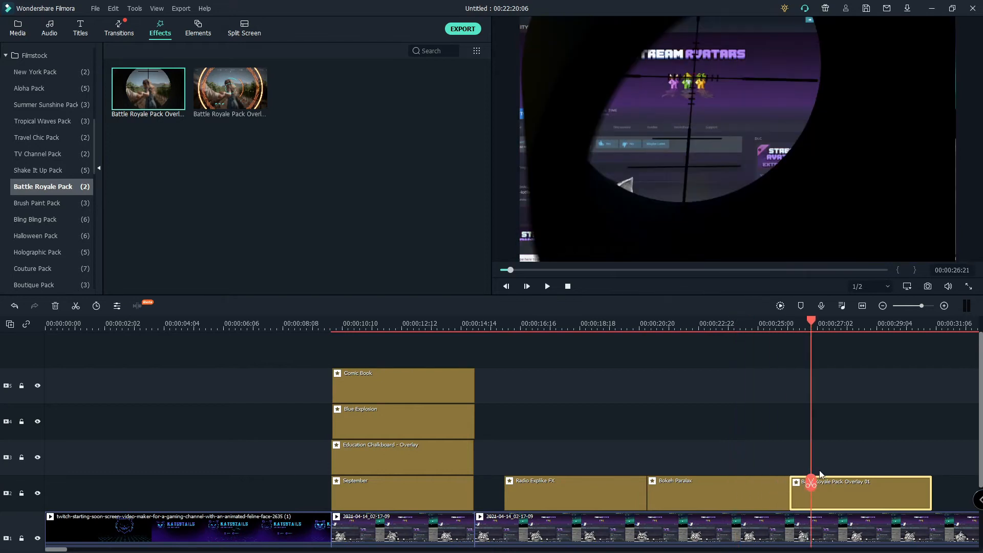
click(547, 287)
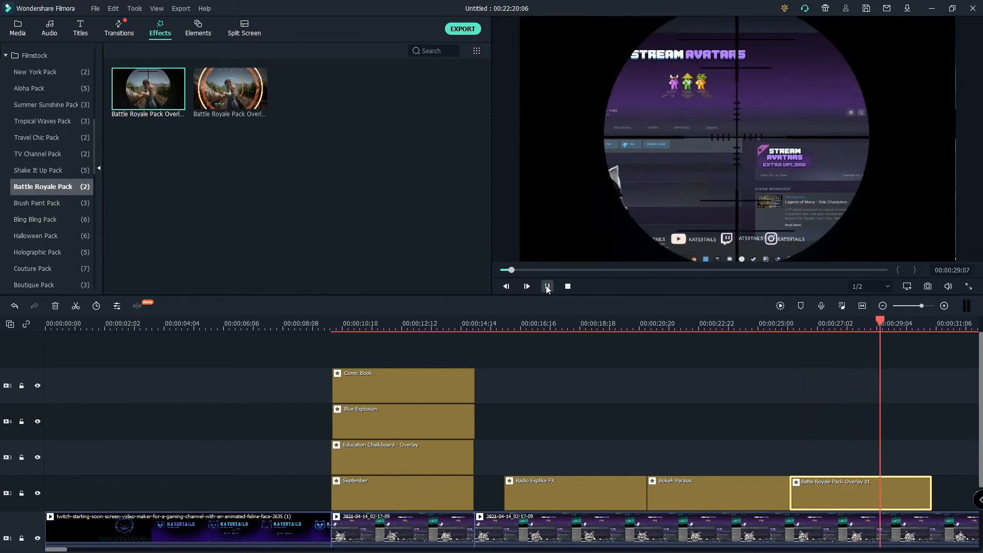
click(547, 286)
Place the second Battle Royale Pack overlay directly after the first one on the second video track and play it back
drag(230, 88, 943, 490)
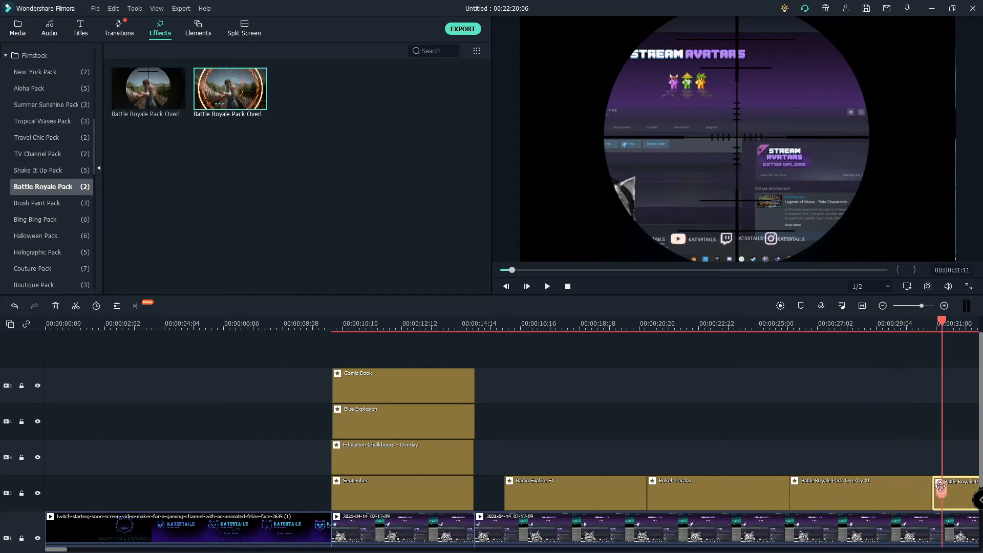
click(546, 287)
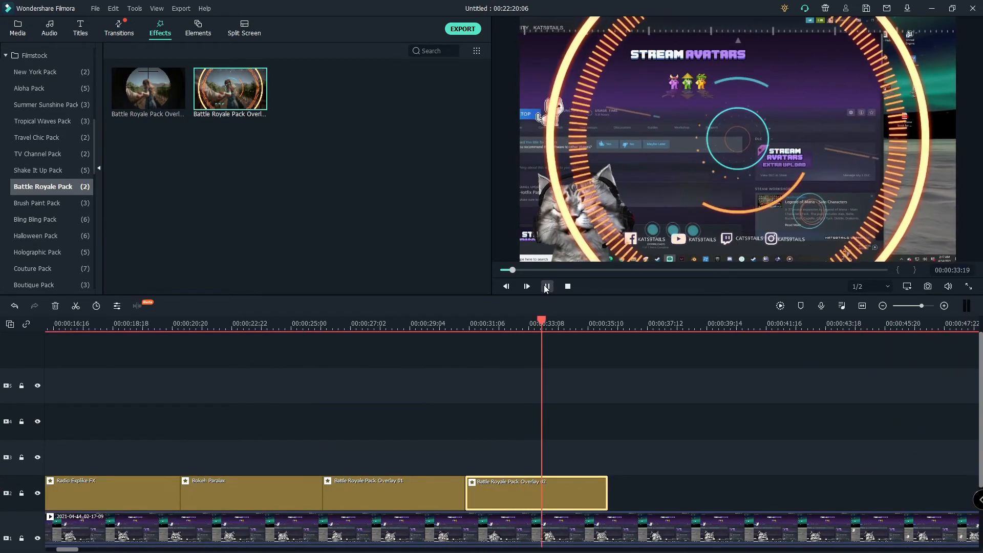
click(547, 286)
Lock the first video track and try to select Battle Royale Pack Overlay 02 in the preview for repositioning
drag(803, 122, 834, 137)
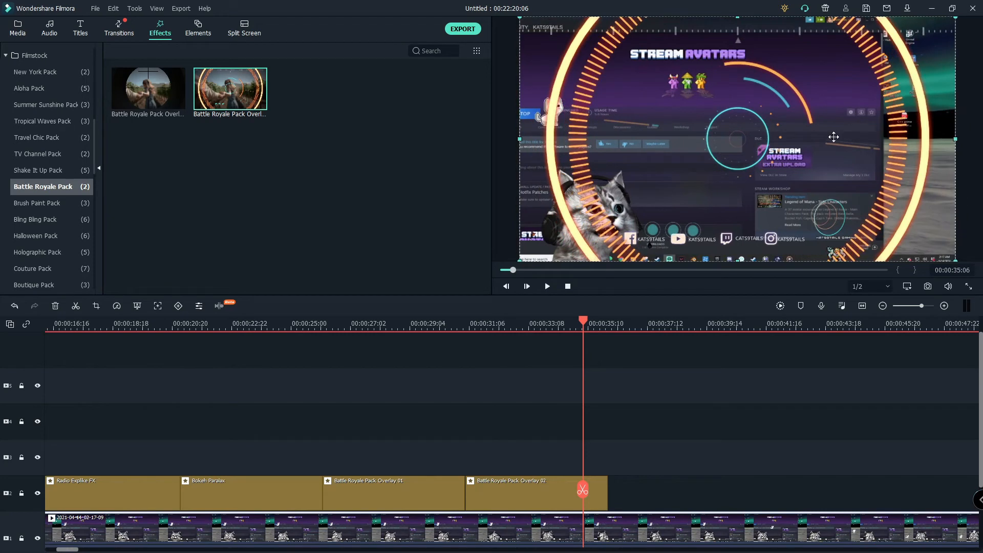
click(22, 539)
click(567, 501)
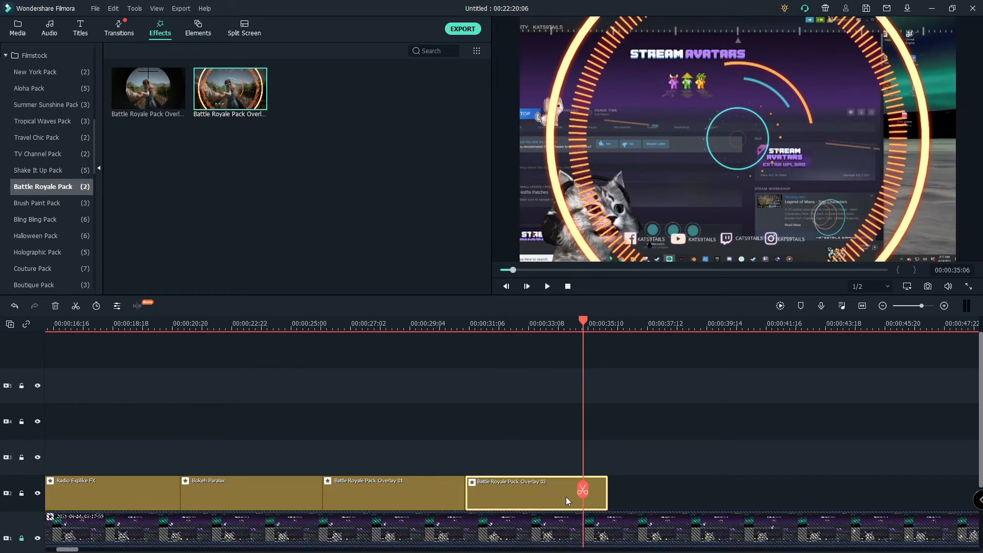
click(619, 176)
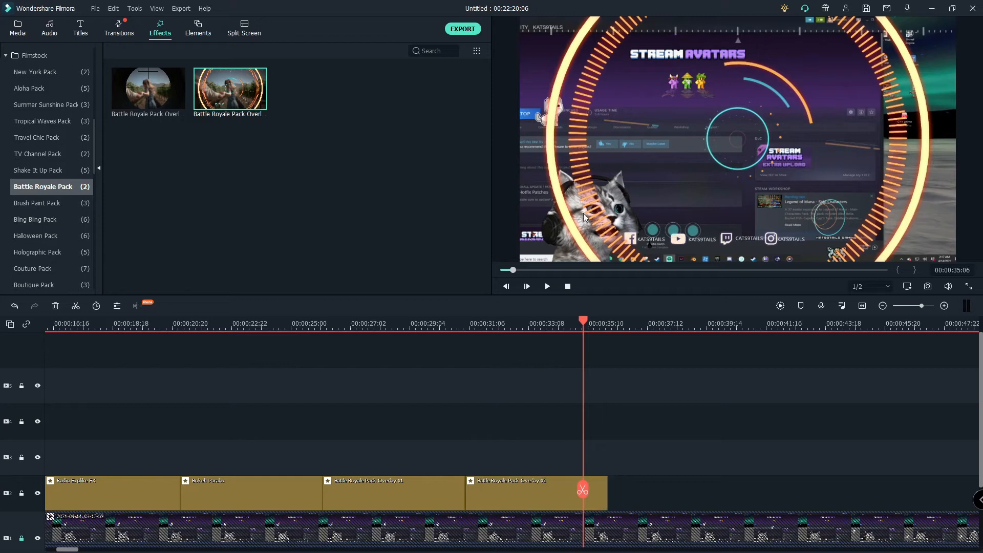
click(492, 505)
click(930, 219)
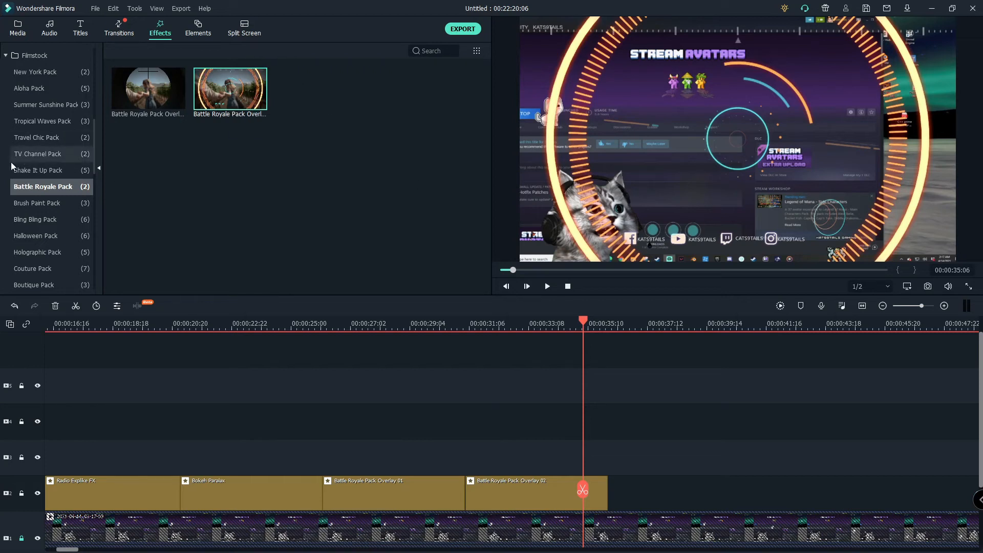
Browse the Filmstock effect packs and the included filter categories, including TV Channel Pack and Background Blur
click(26, 170)
click(33, 152)
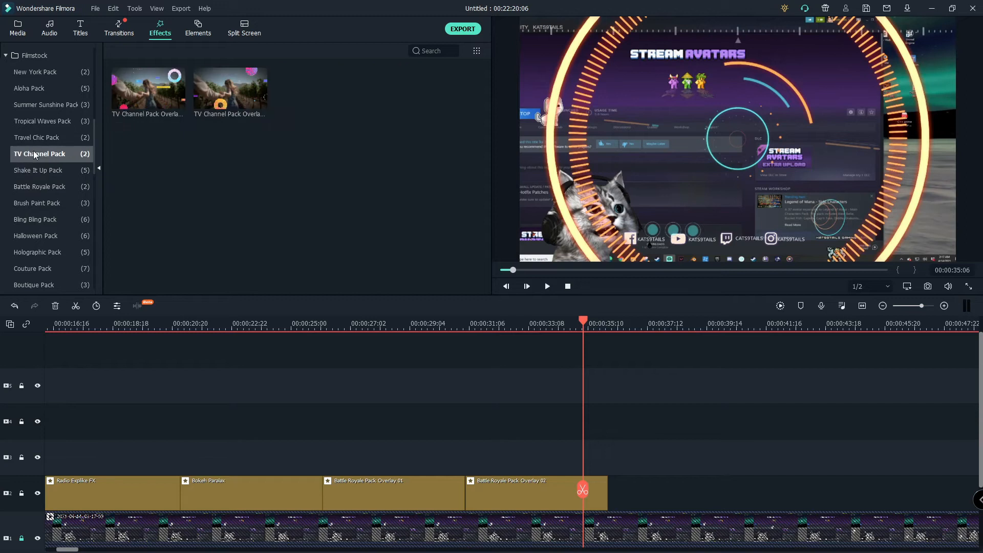
click(34, 105)
click(38, 89)
scroll(31, 104, up, 5)
click(31, 104)
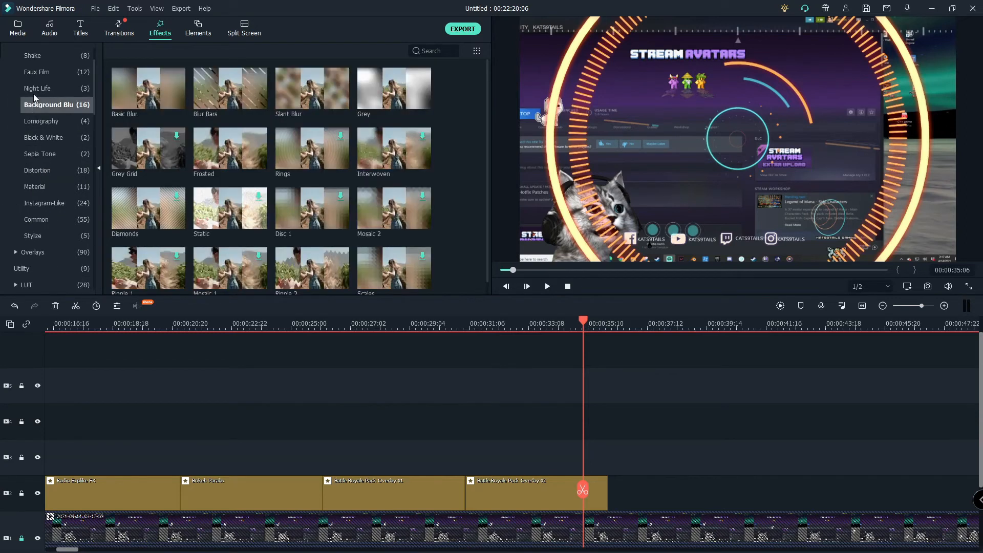
click(33, 91)
scroll(33, 90, up, 3)
click(32, 91)
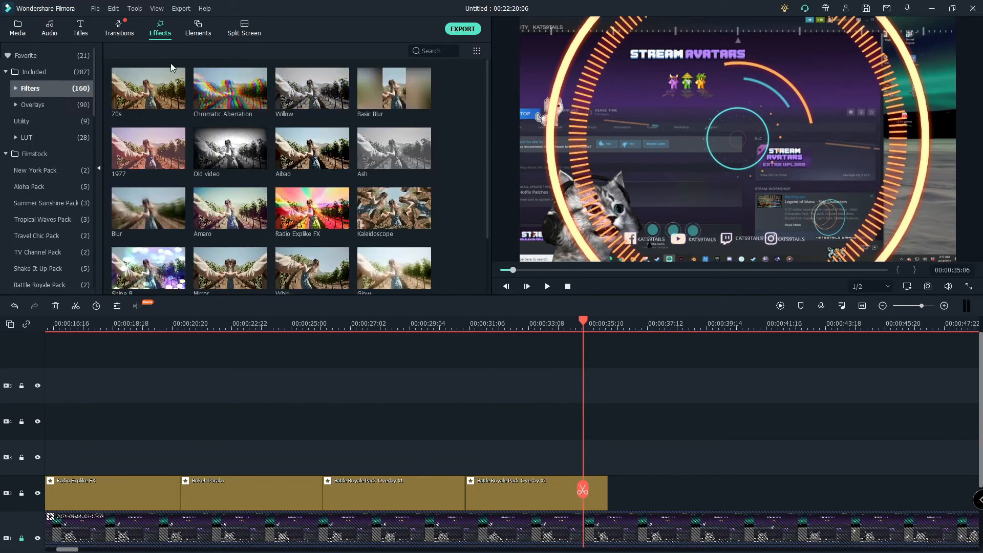
Open the favourite elements, move the playhead to 00:00:38:00 and unlock the first video track
click(204, 31)
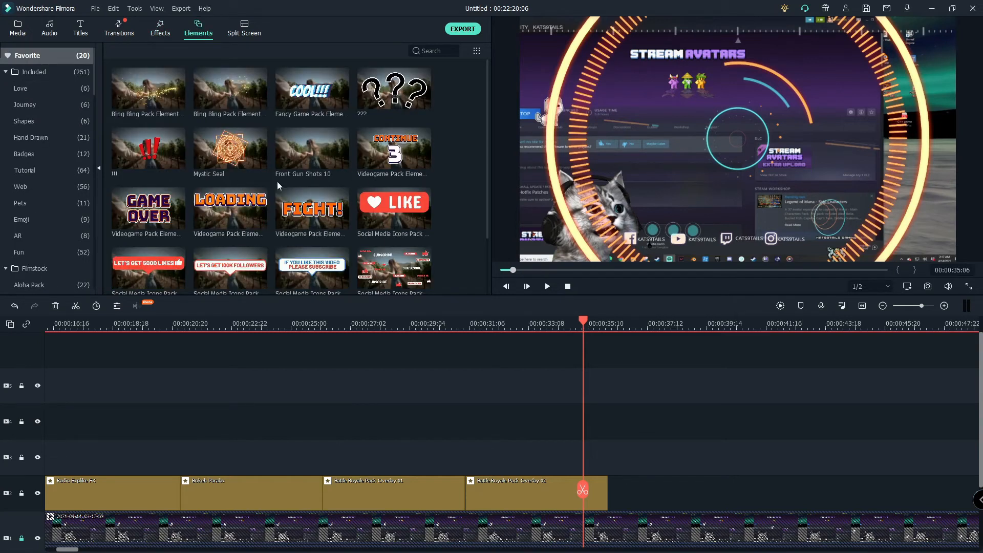
drag(591, 498, 662, 495)
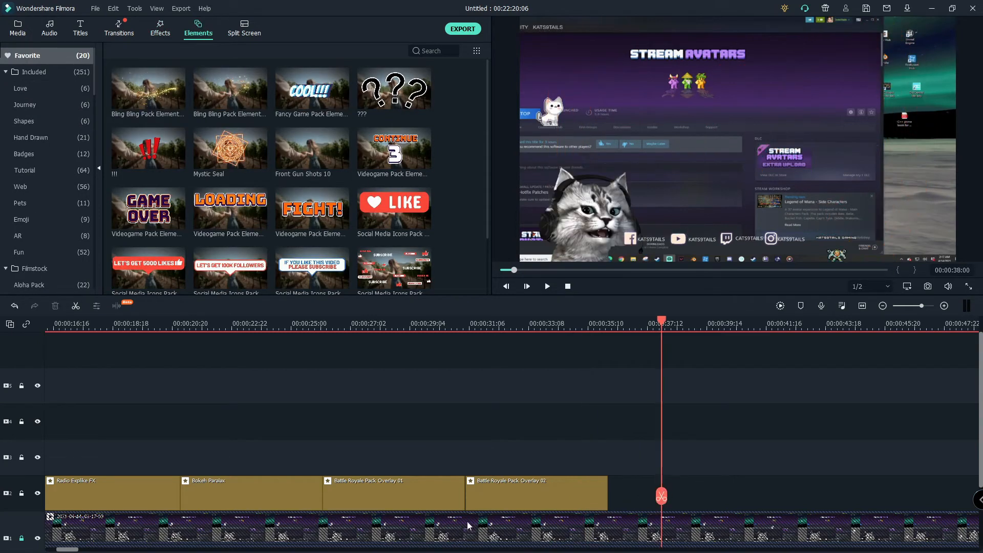
click(21, 540)
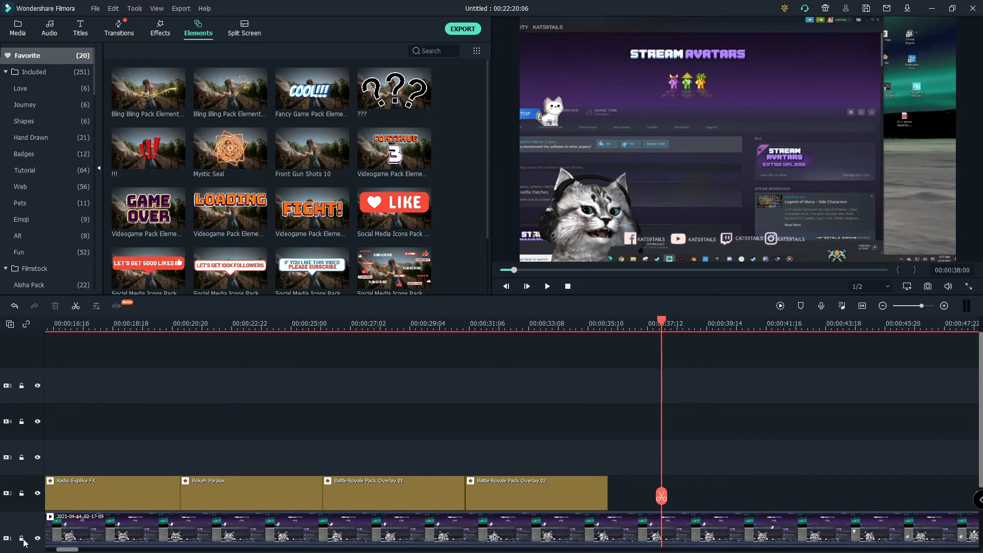
Place the favourite "Let's Get 5000 Likes" element on the second video track after the Battle Royale overlays and play it back
mouse_move(380, 213)
drag(382, 214, 390, 223)
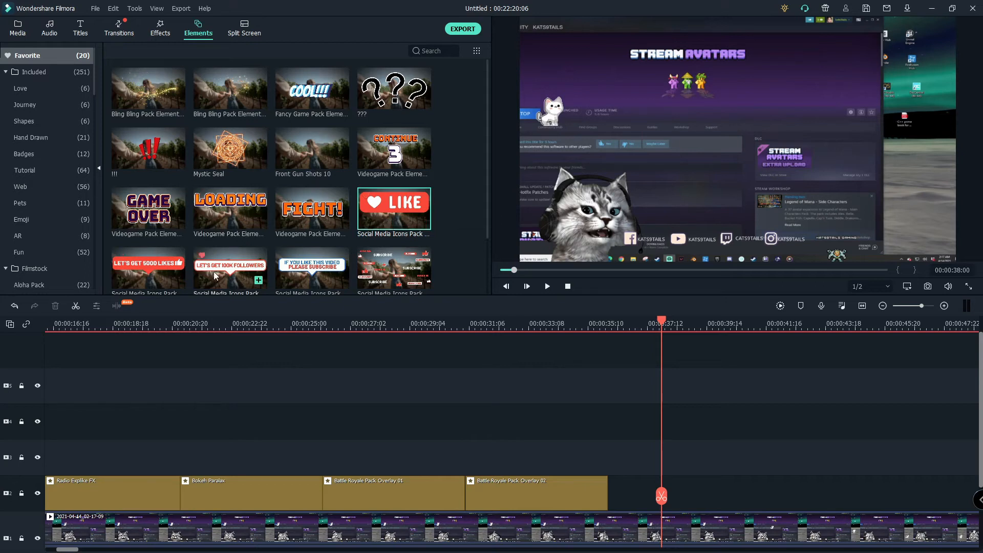
mouse_move(152, 272)
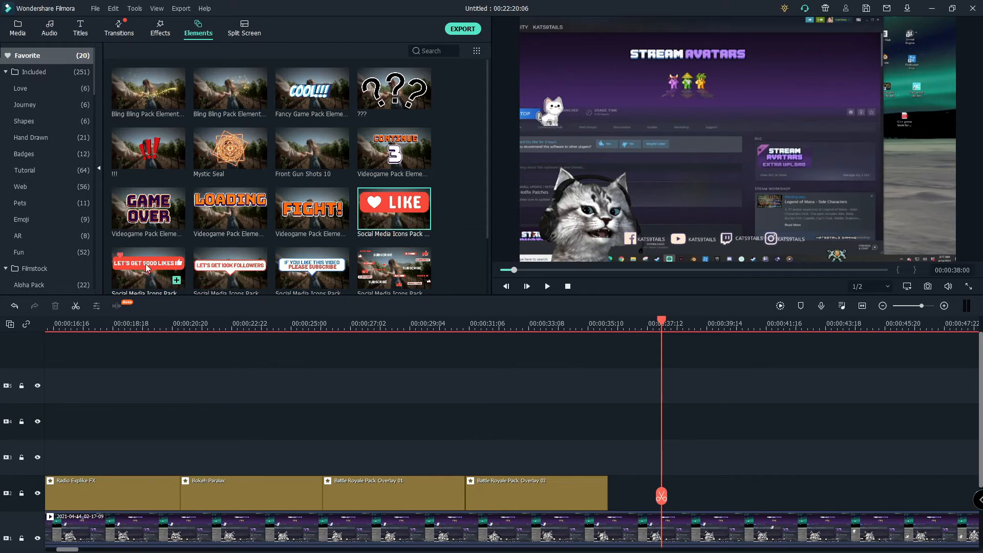
drag(148, 270, 617, 498)
click(547, 287)
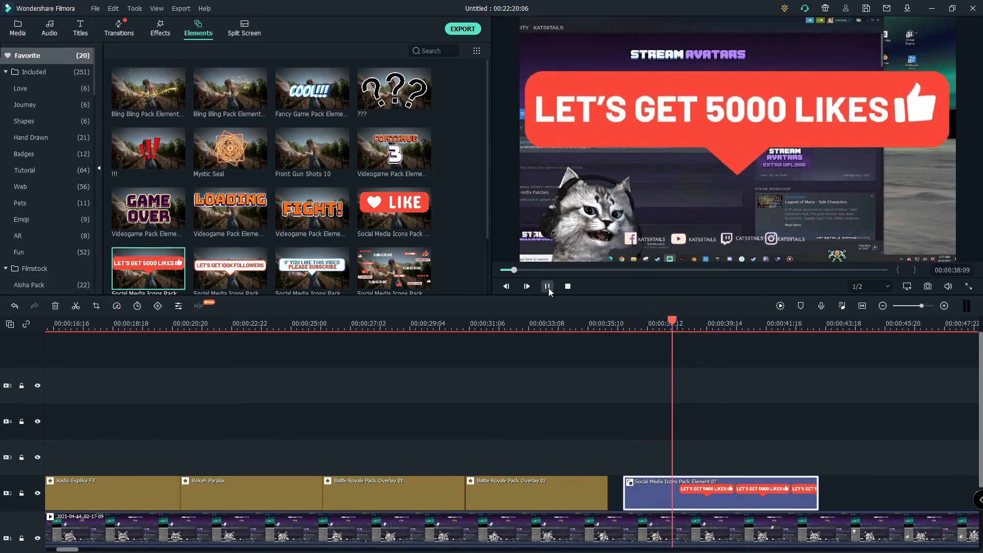
click(548, 287)
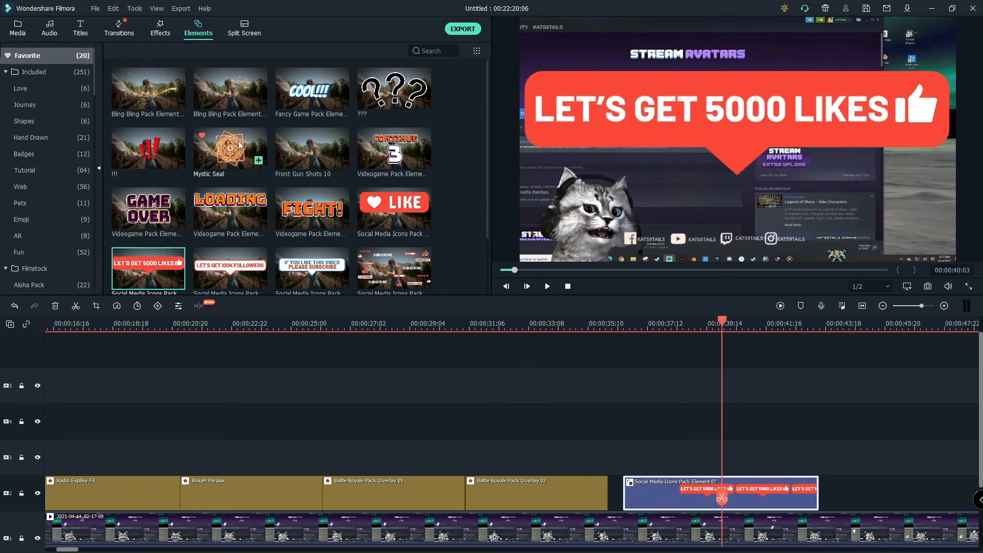
Add the "COOL!!!" Fancy Game Pack element on the third video track, aligned with the start of the likes element
mouse_move(150, 155)
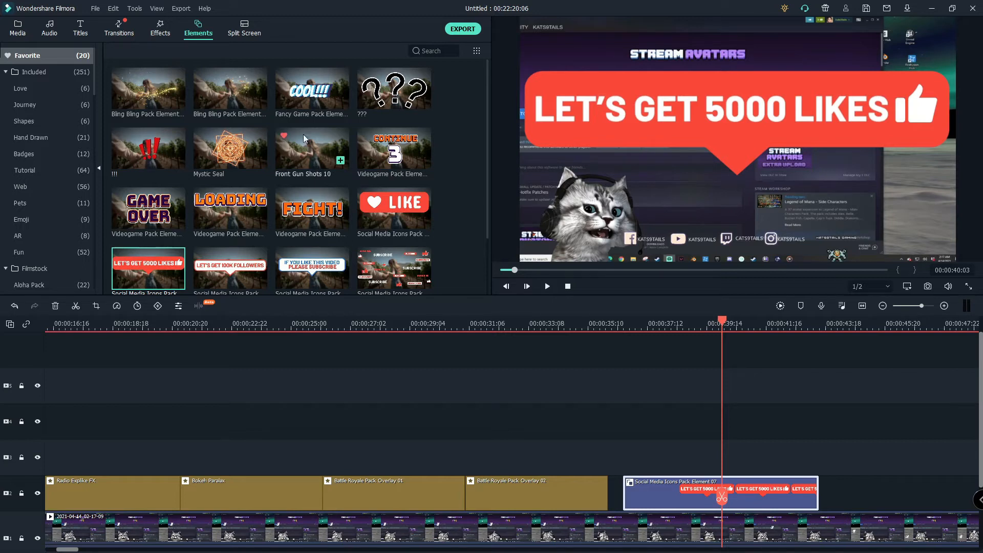
drag(313, 89, 633, 472)
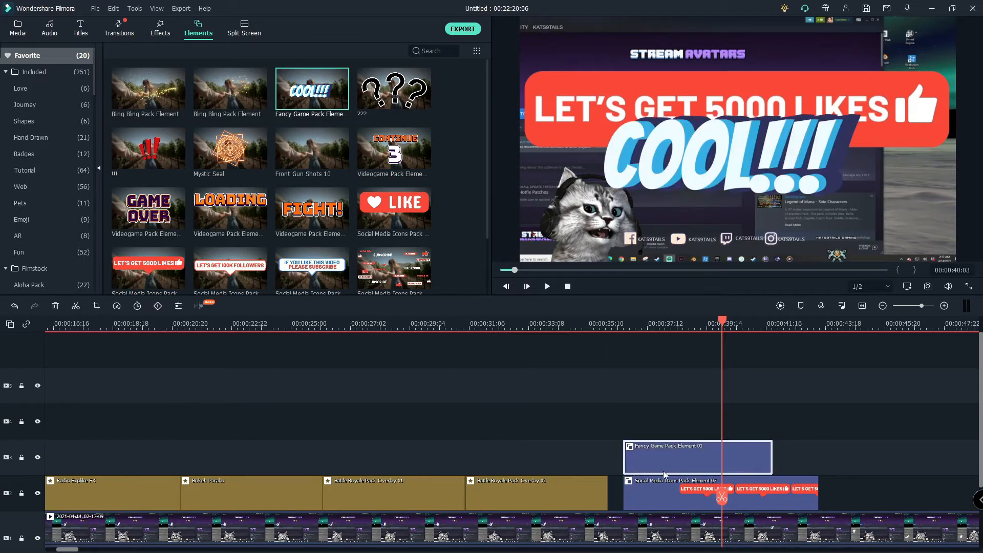
drag(722, 496, 638, 489)
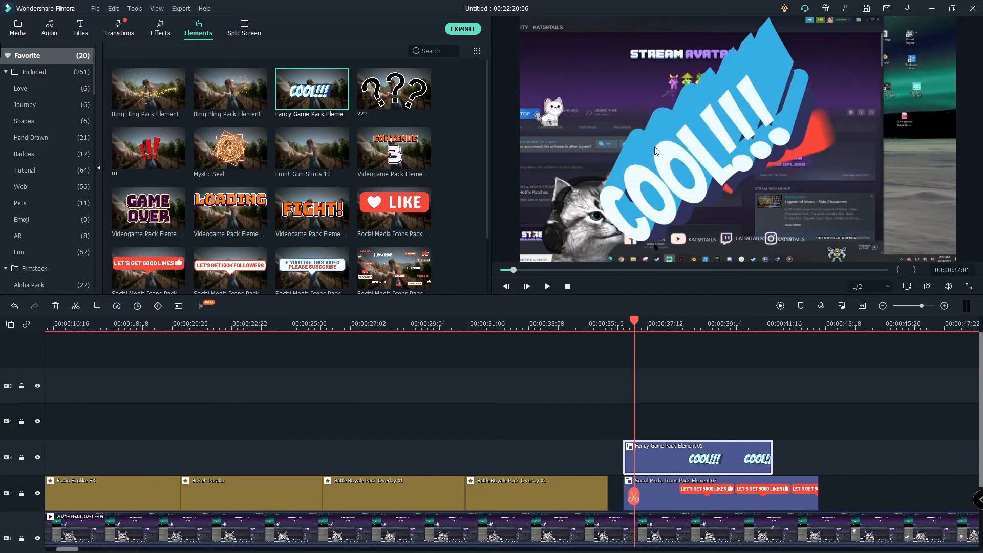
Shrink the "COOL!!!" element, move it to the lower-right part of the video frame and play back both elements
click(712, 140)
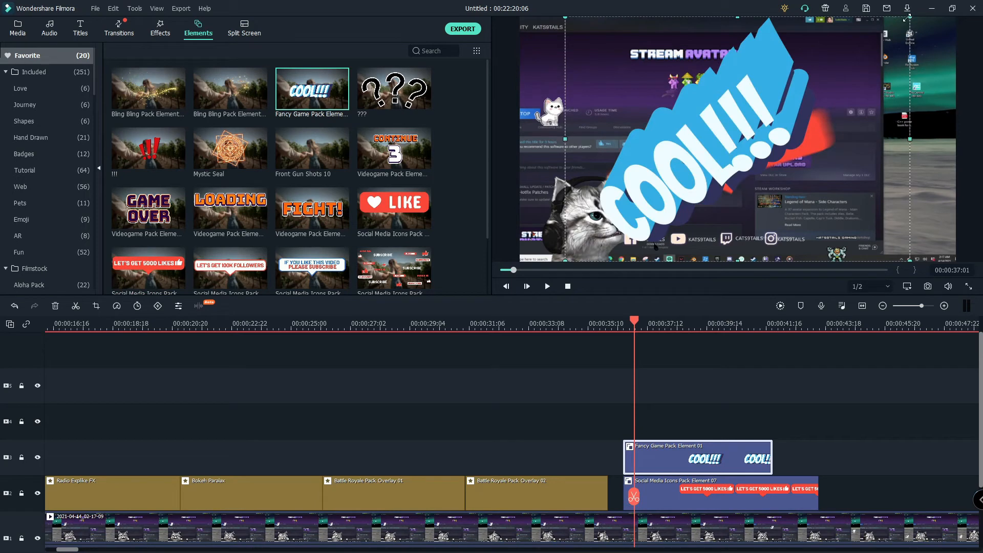
drag(907, 18, 722, 173)
click(639, 230)
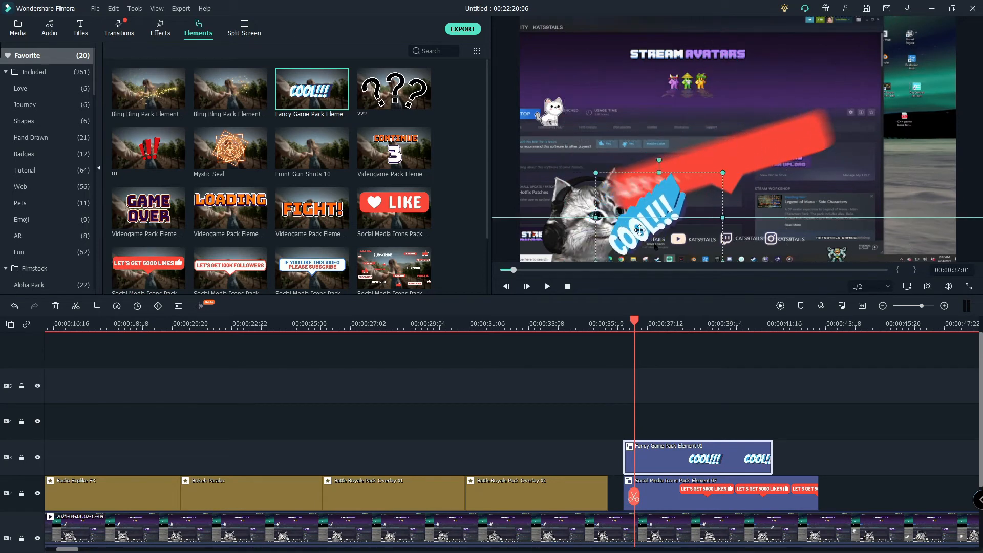
drag(639, 230, 780, 224)
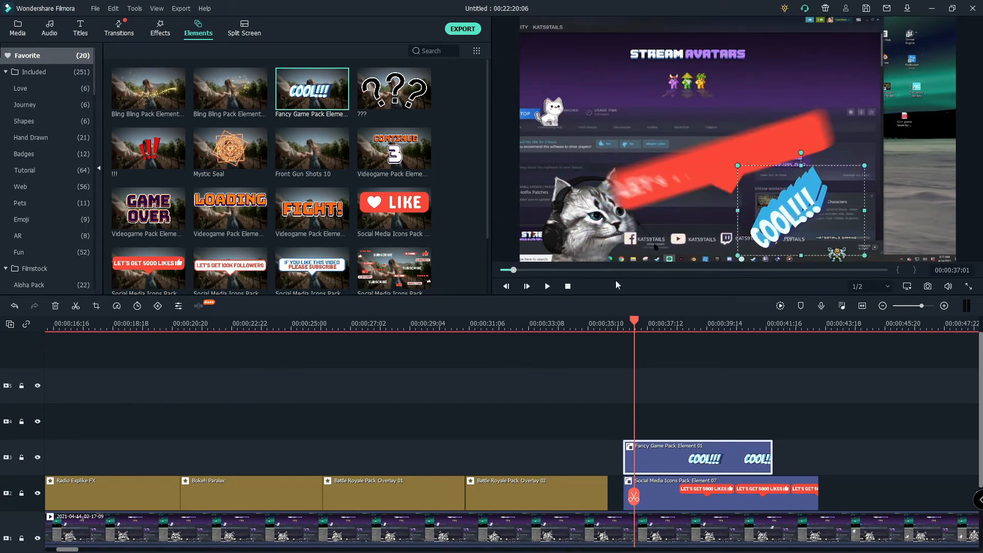
click(547, 285)
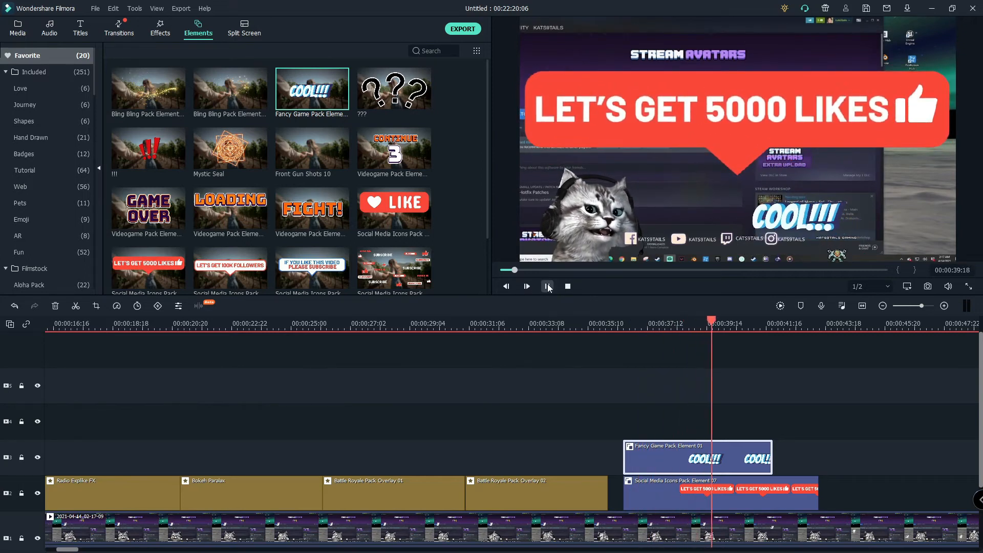
click(849, 190)
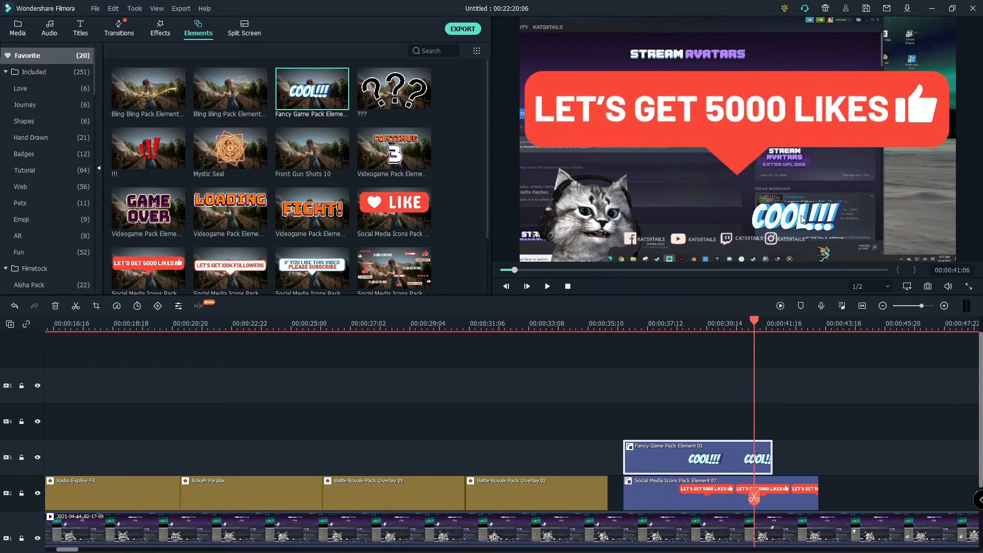
Enlarge the "COOL!!!" element so it spreads across the likes banner in the video frame, and play it back
drag(869, 173, 973, 82)
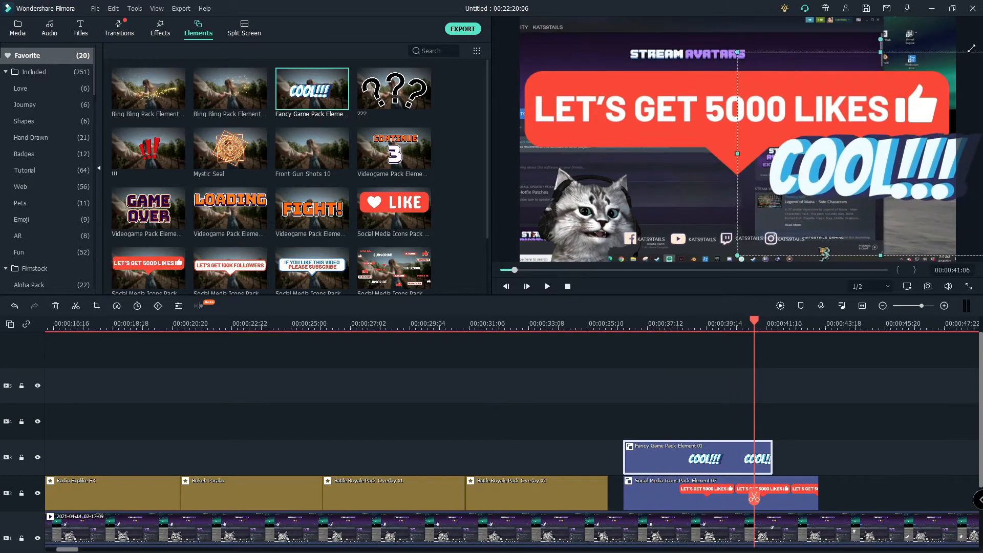
drag(835, 190, 644, 161)
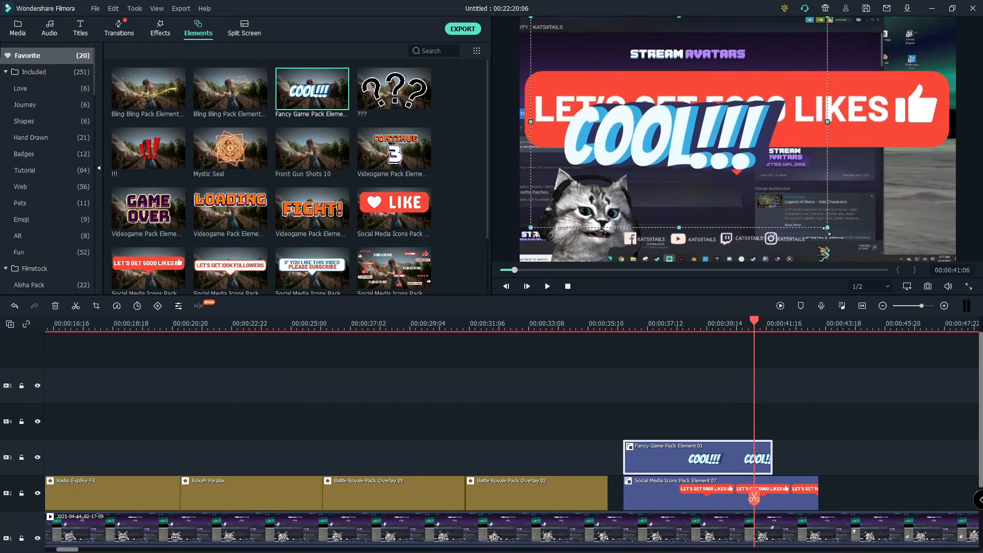
drag(827, 229, 973, 276)
drag(827, 182, 831, 139)
click(548, 286)
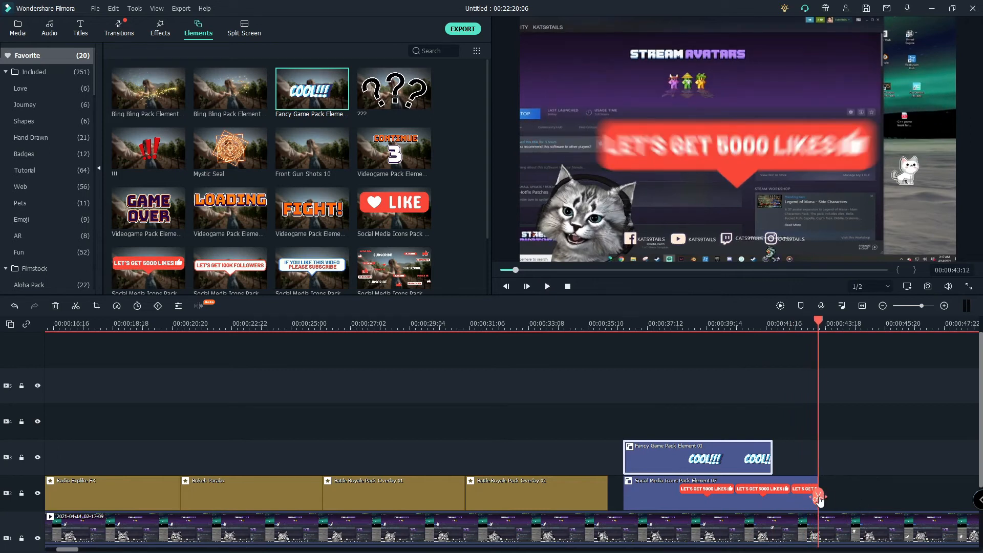
drag(819, 499, 660, 493)
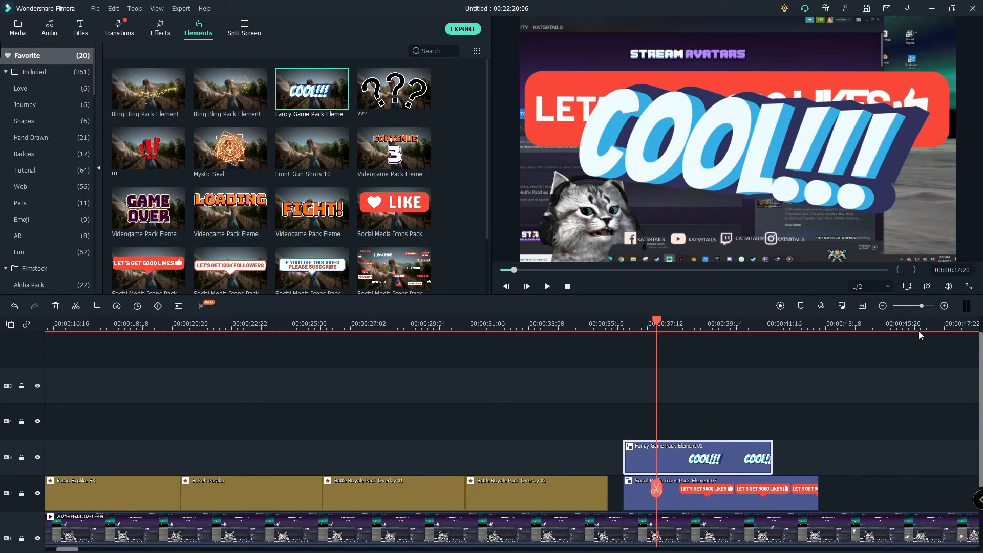
Cut the "Let's Get 5000 Likes" element and the "COOL!!!" element out of the timeline
right_click(711, 496)
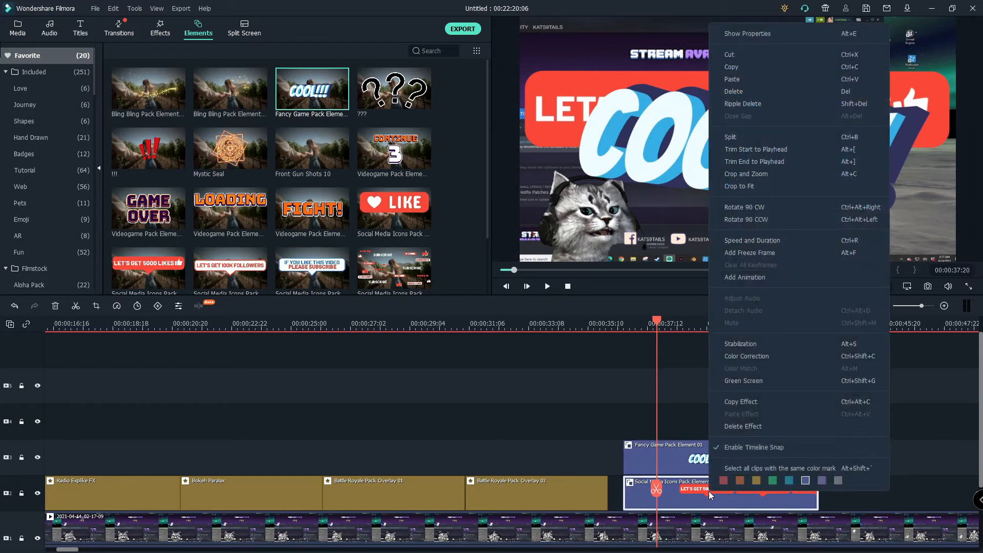
click(732, 54)
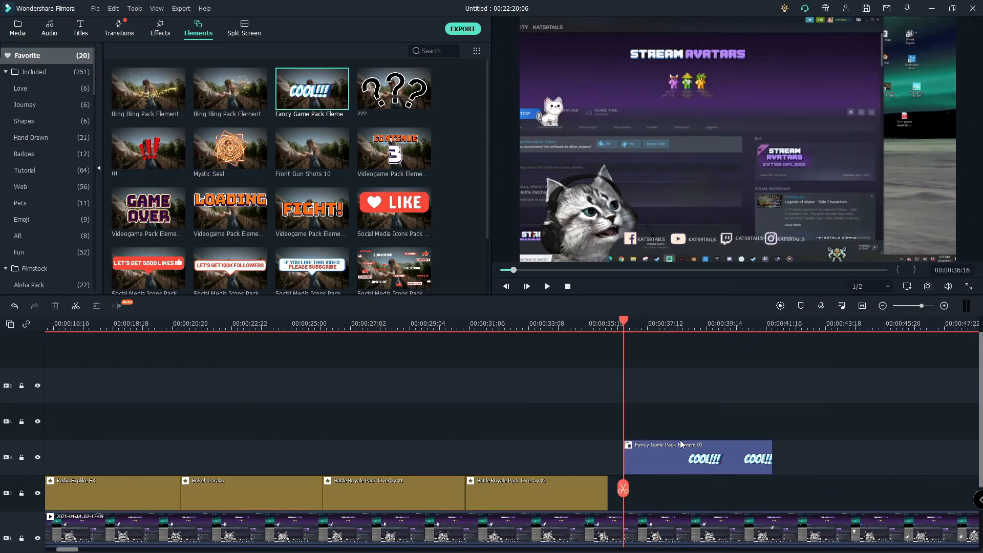
right_click(669, 468)
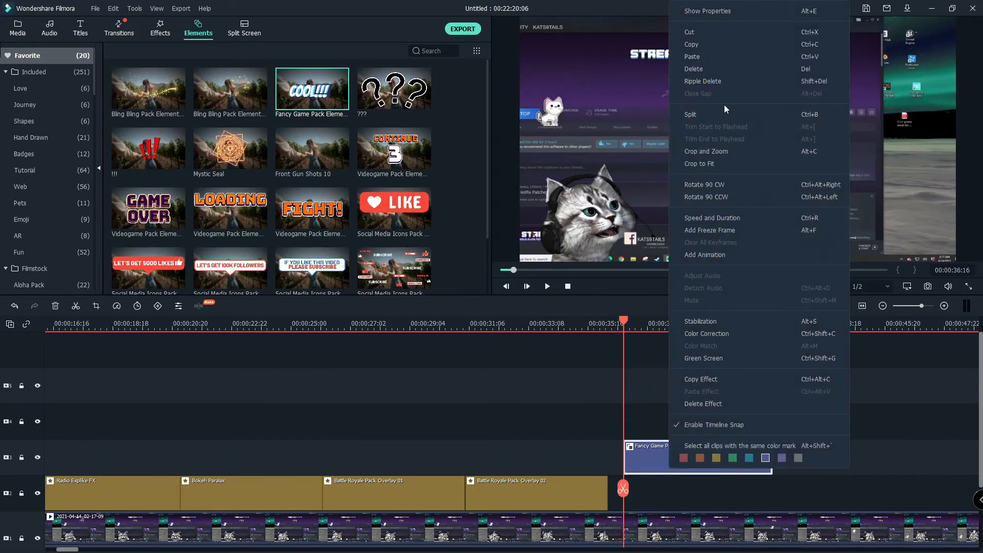
click(716, 33)
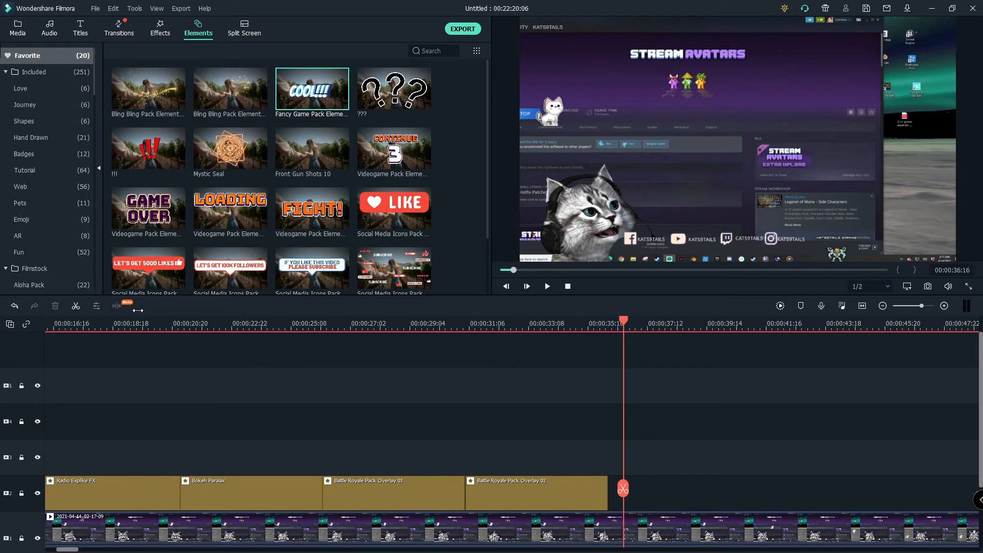
Place the favourite Mystic Seal on the second video track after the overlays, and BlockBuster "Lasers - 08" above it on the third track
drag(242, 162, 616, 500)
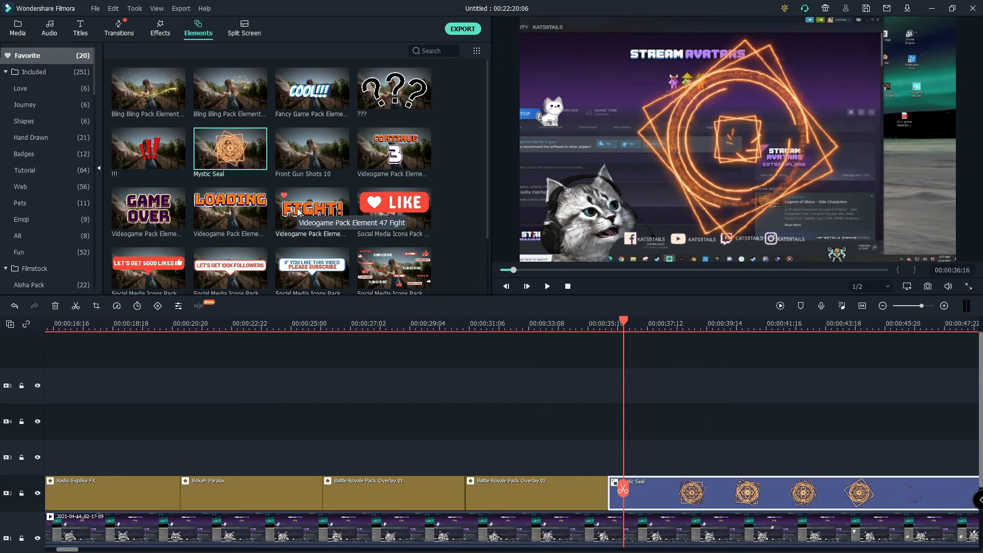
scroll(138, 230, down, 2)
scroll(44, 256, down, 10)
click(44, 268)
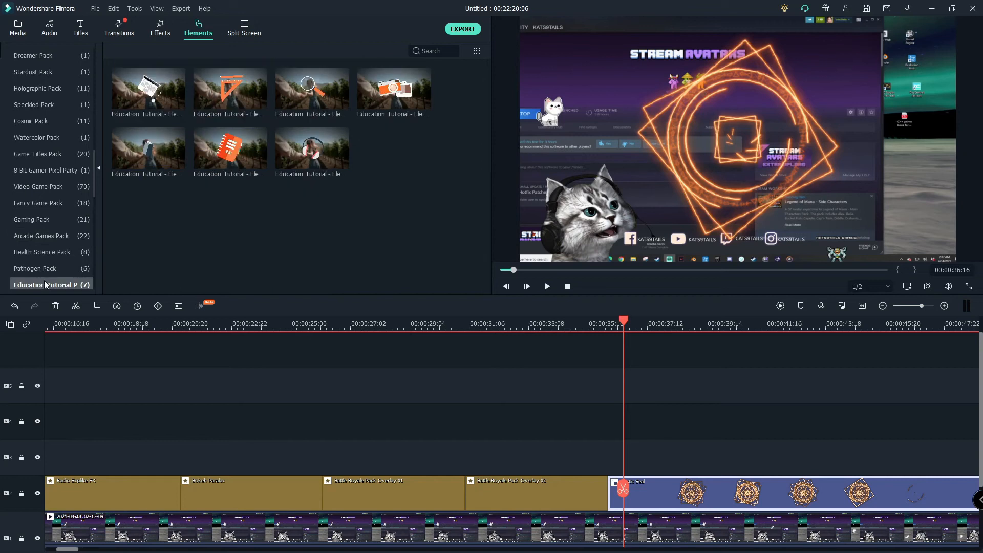
scroll(44, 266, down, 8)
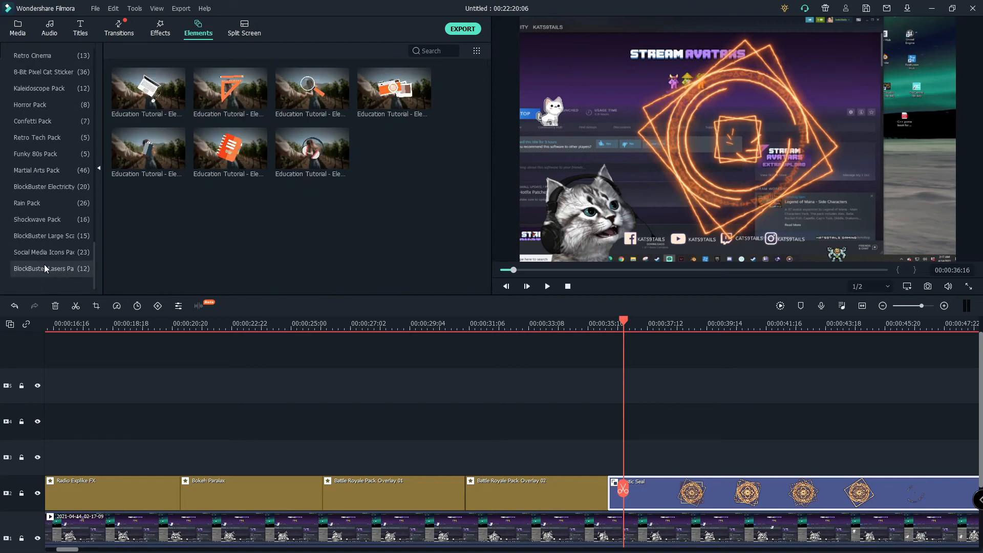
click(44, 264)
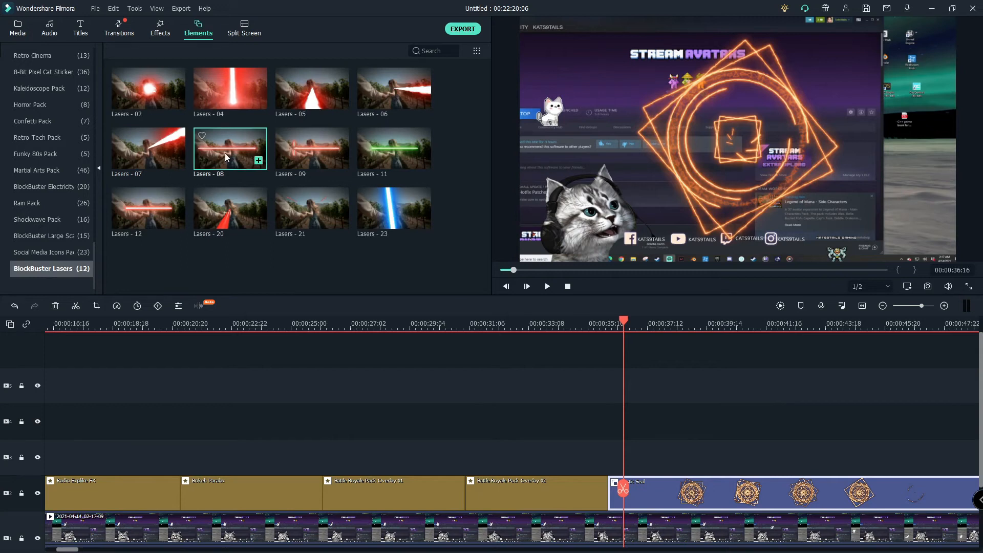
drag(226, 153, 608, 457)
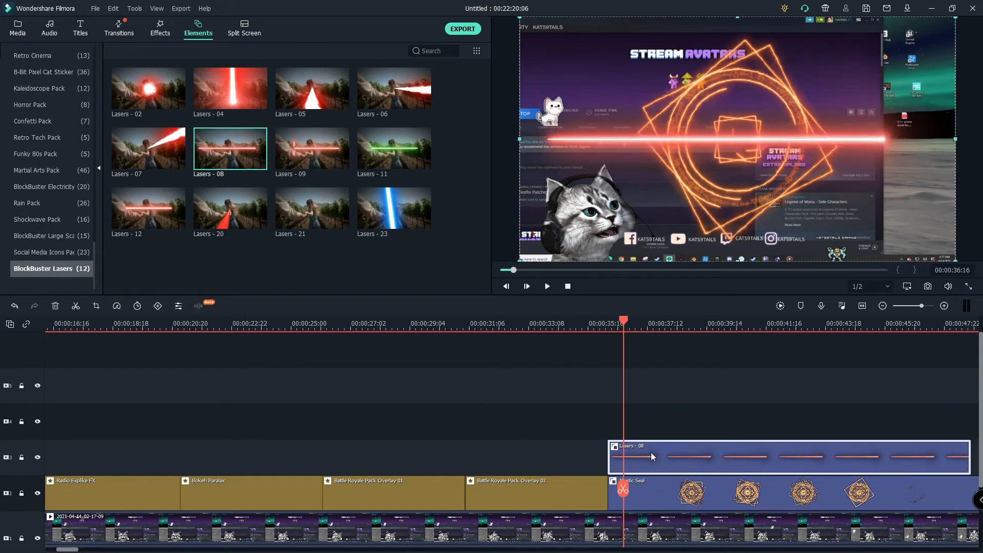
Lock the first two video tracks, then shrink, lengthen and position the "Lasers - 08" beam so it shoots from the cat's eye
click(21, 539)
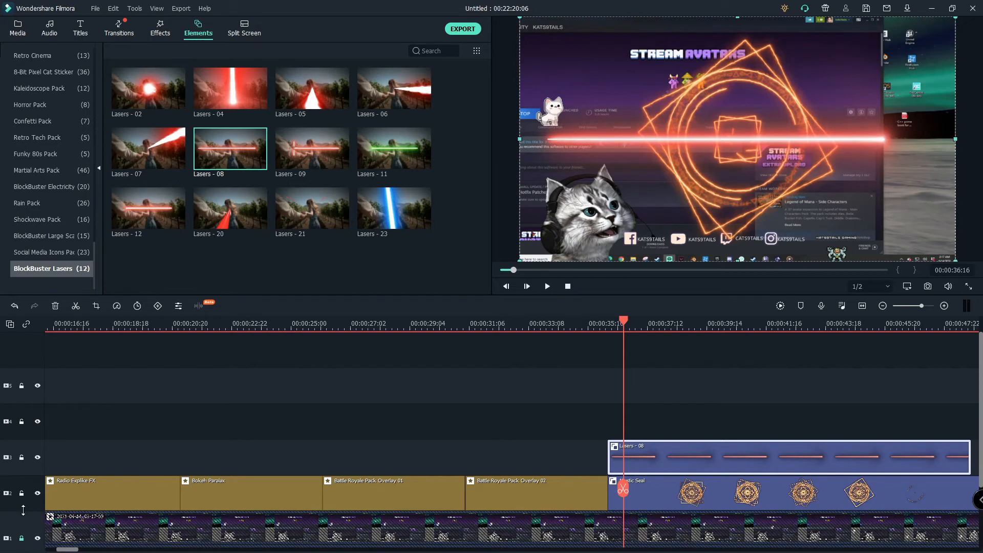
click(21, 494)
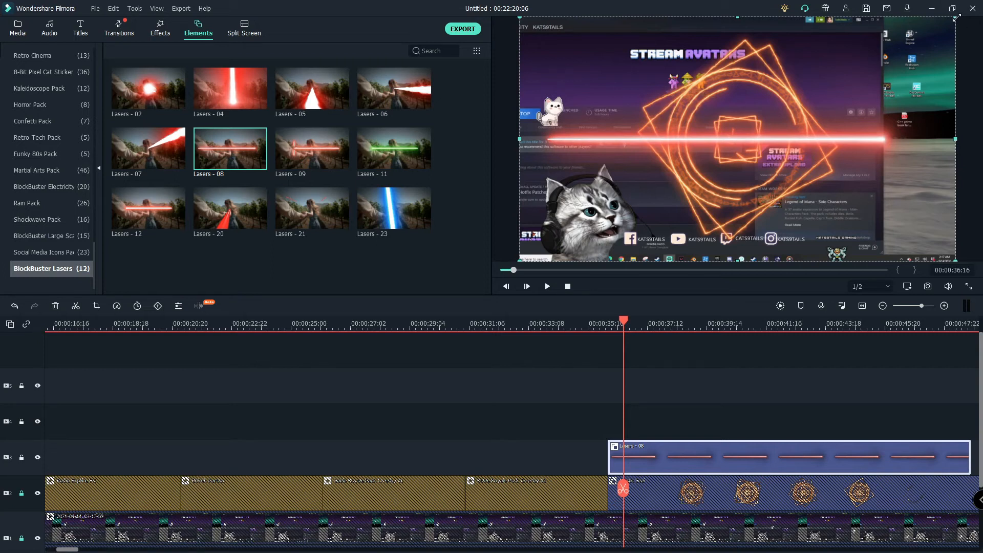
drag(955, 16, 704, 159)
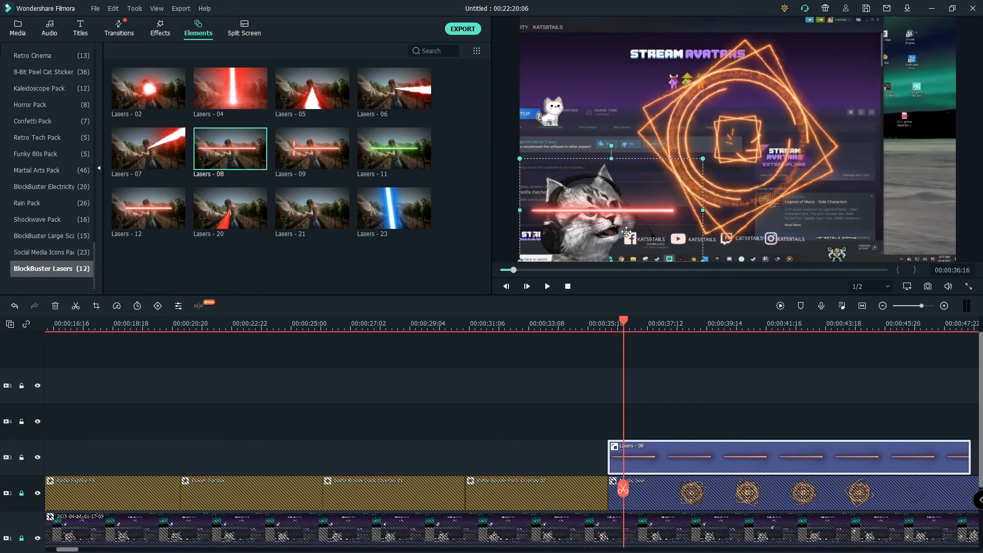
drag(627, 231, 687, 215)
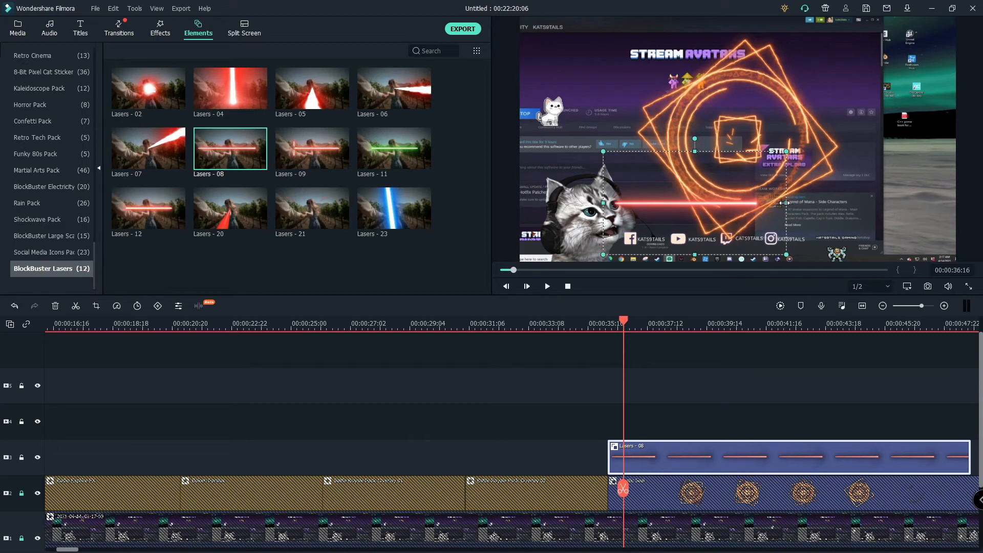
drag(784, 203, 876, 200)
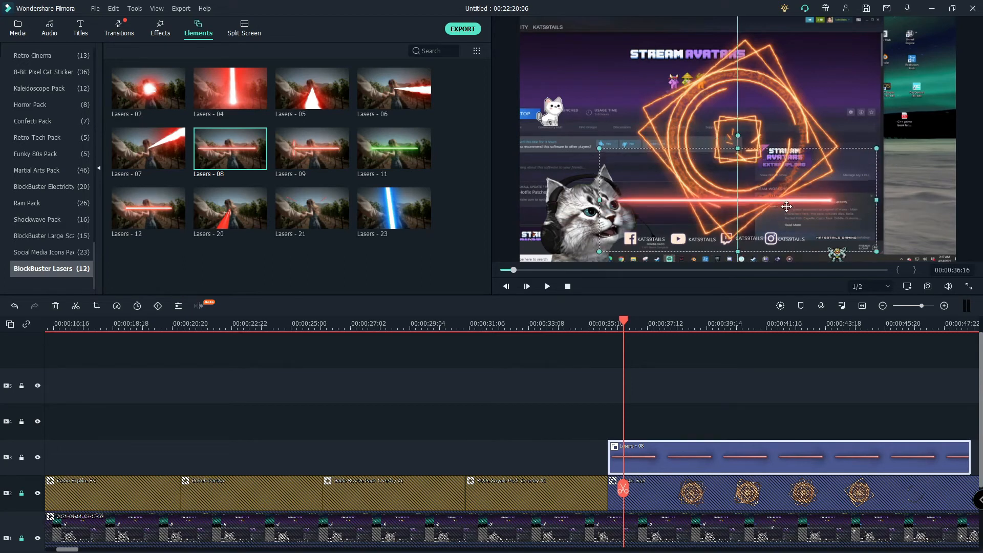
drag(786, 206, 787, 213)
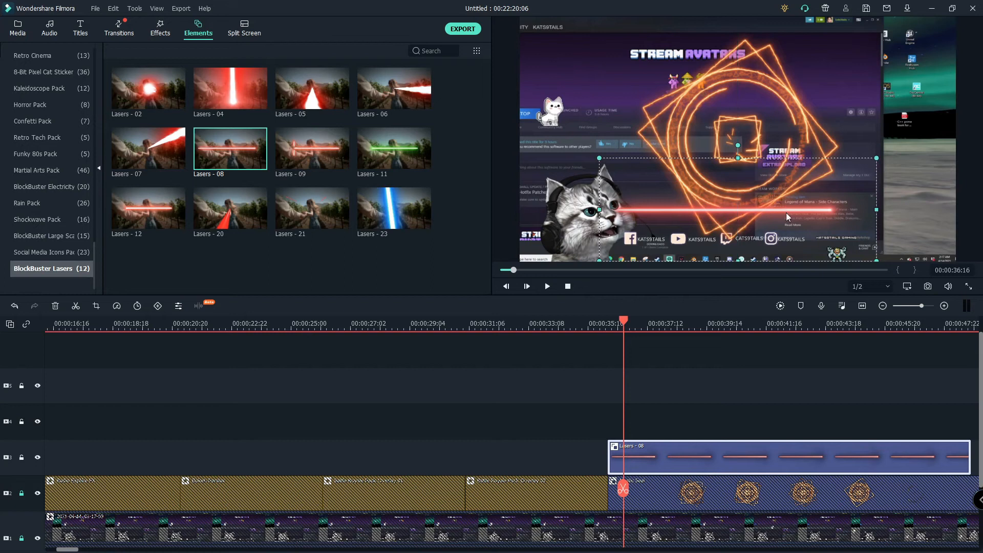
Unlock the second video track, shrink the Mystic Seal to about half size and realign the laser beam with the cat's eye
click(781, 101)
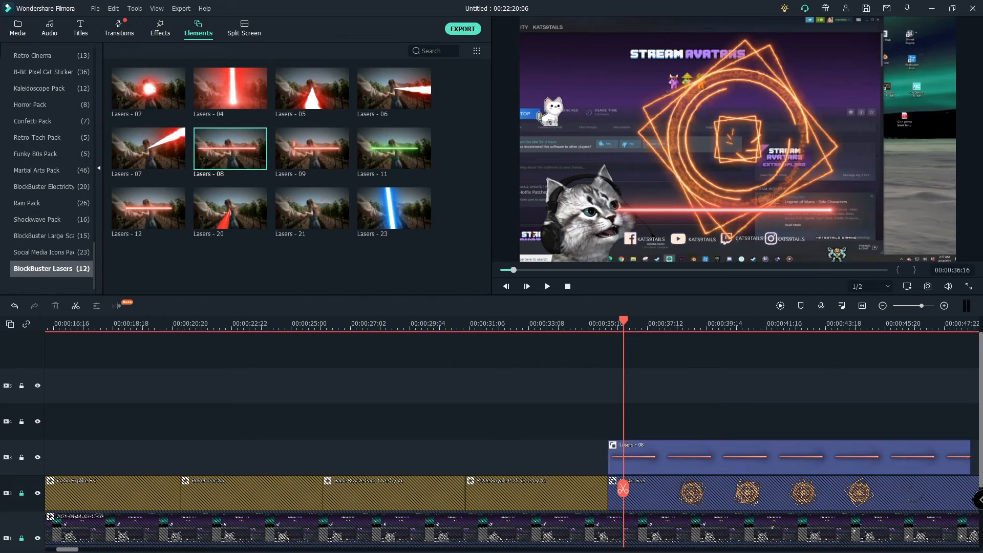
click(674, 499)
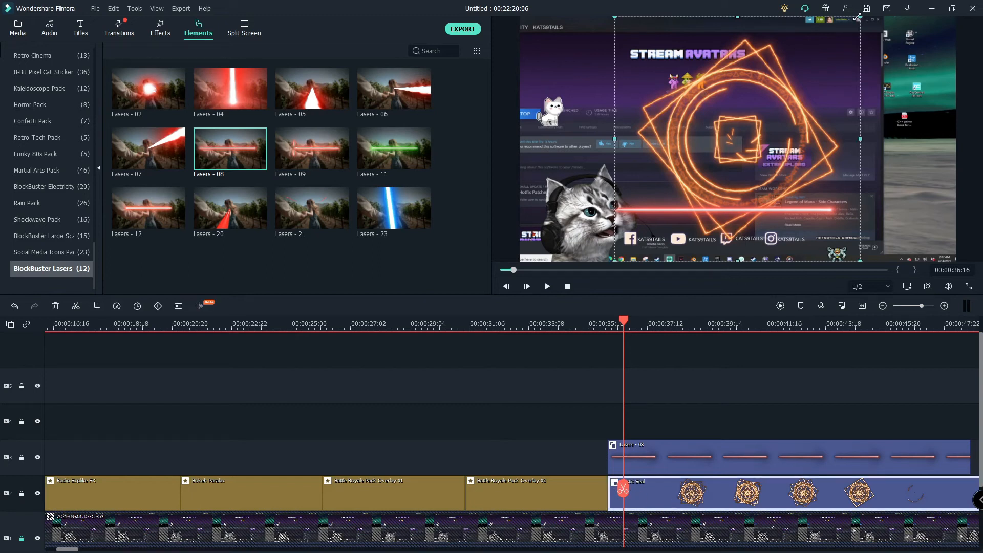
drag(858, 16, 738, 138)
click(595, 189)
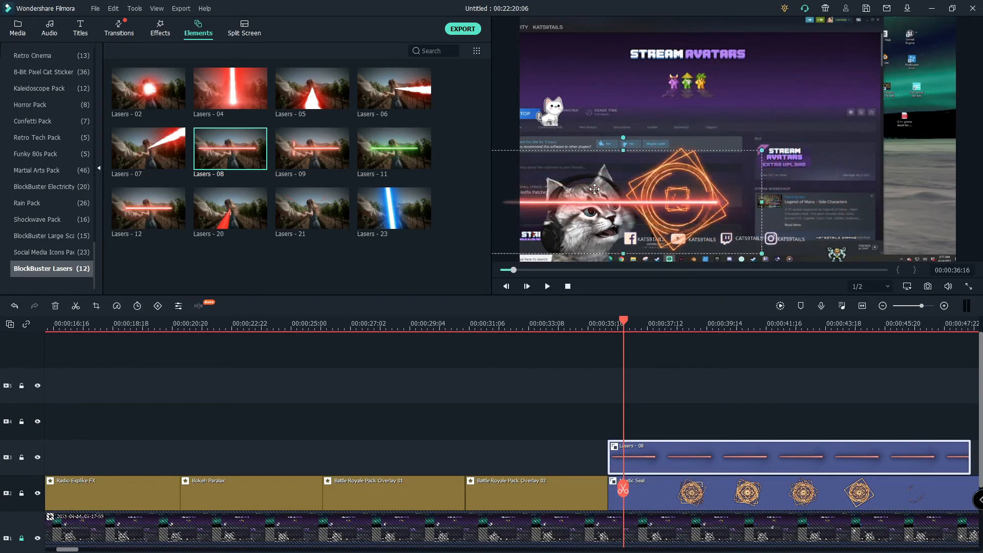
drag(594, 189, 707, 197)
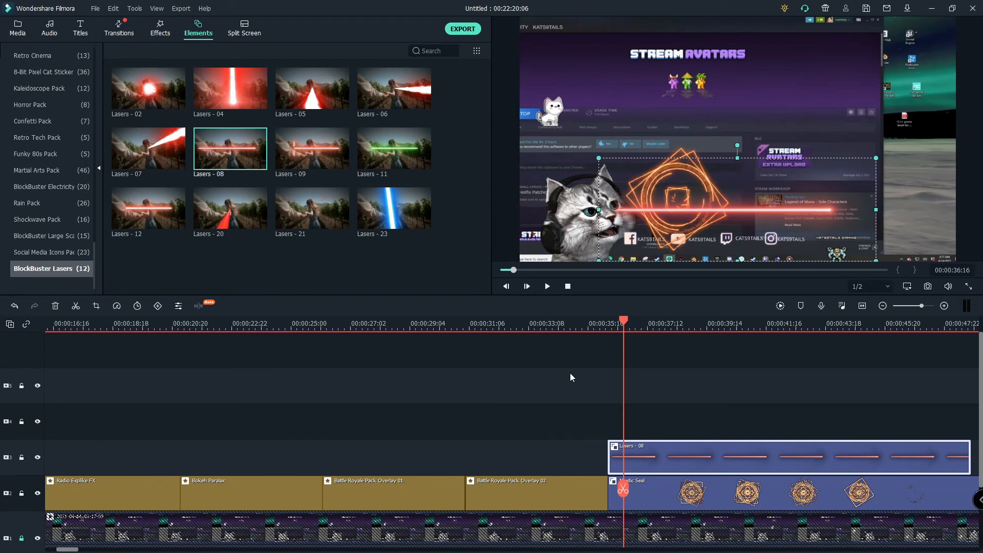
Lock the third video track, then move the Mystic Seal and shrink it further to sit on the cat's forehead
click(22, 457)
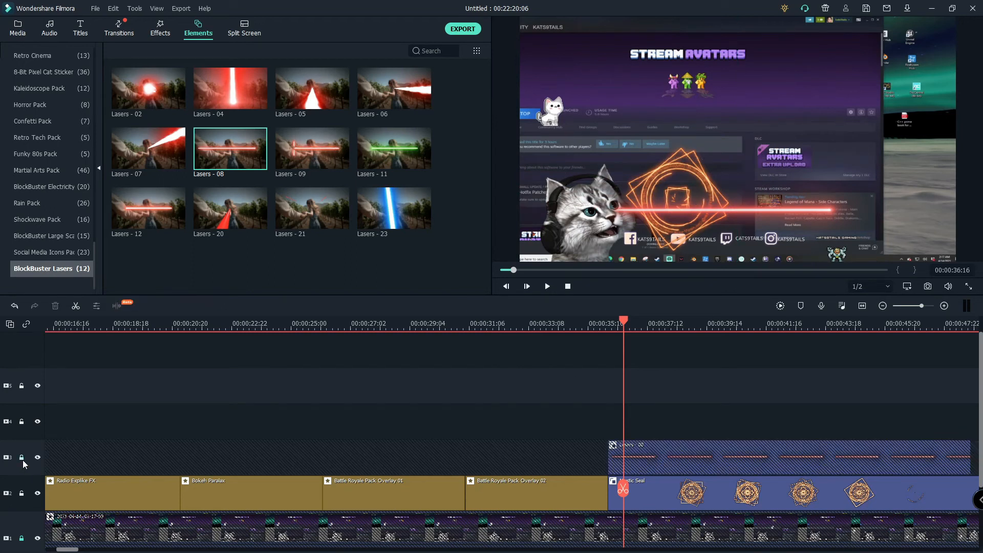
click(644, 501)
drag(671, 187, 573, 131)
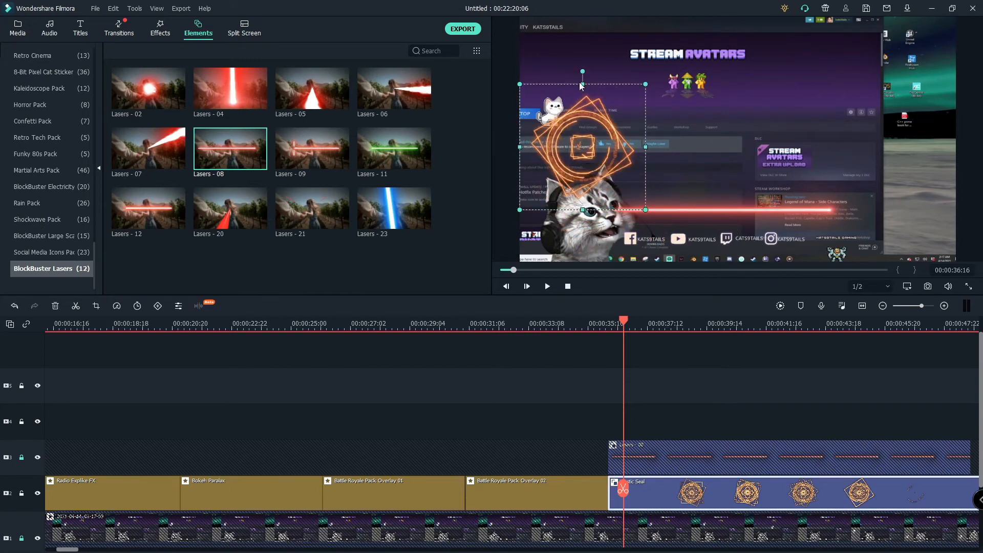
drag(520, 83, 599, 184)
Play back the laser and seal elements together, then look through the BlockBuster Electricity elements
click(683, 90)
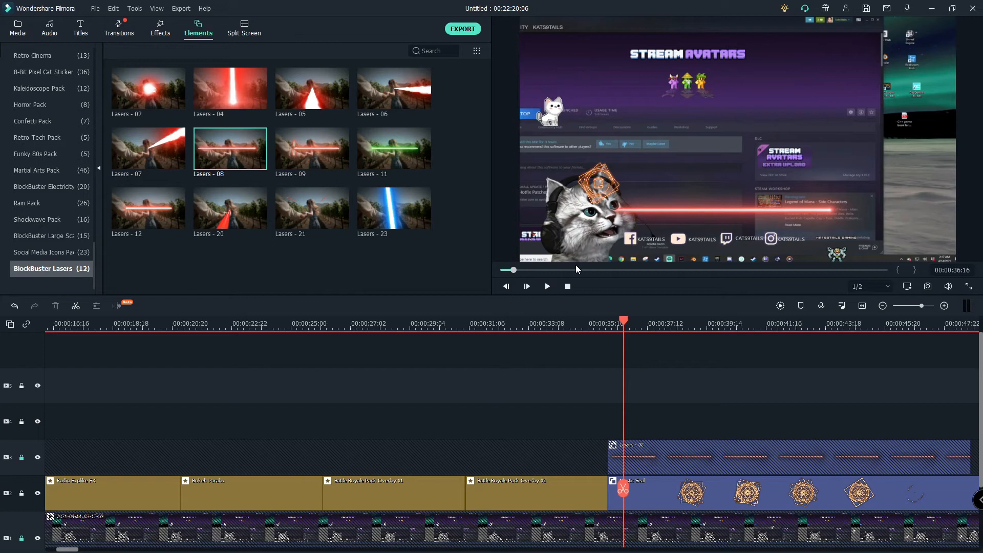
click(547, 287)
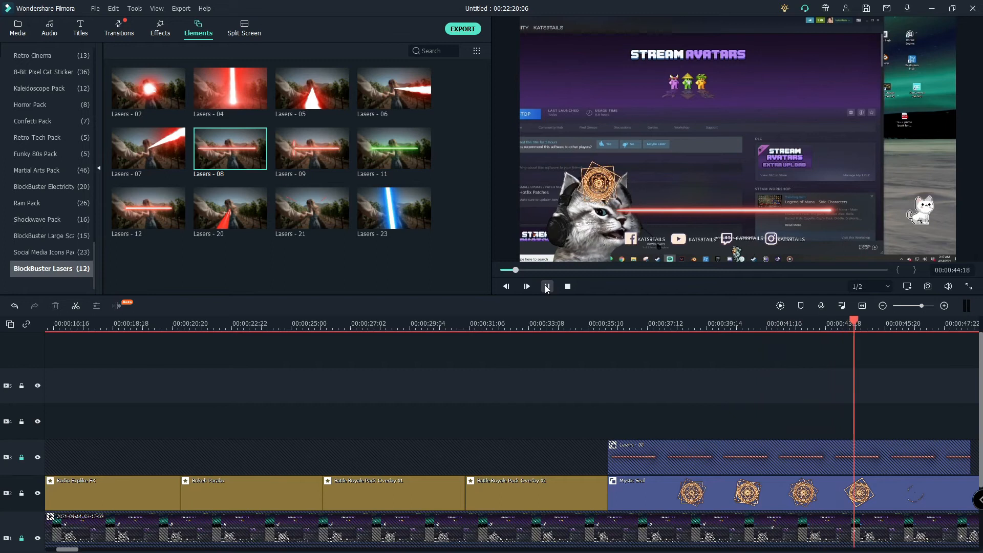
click(547, 287)
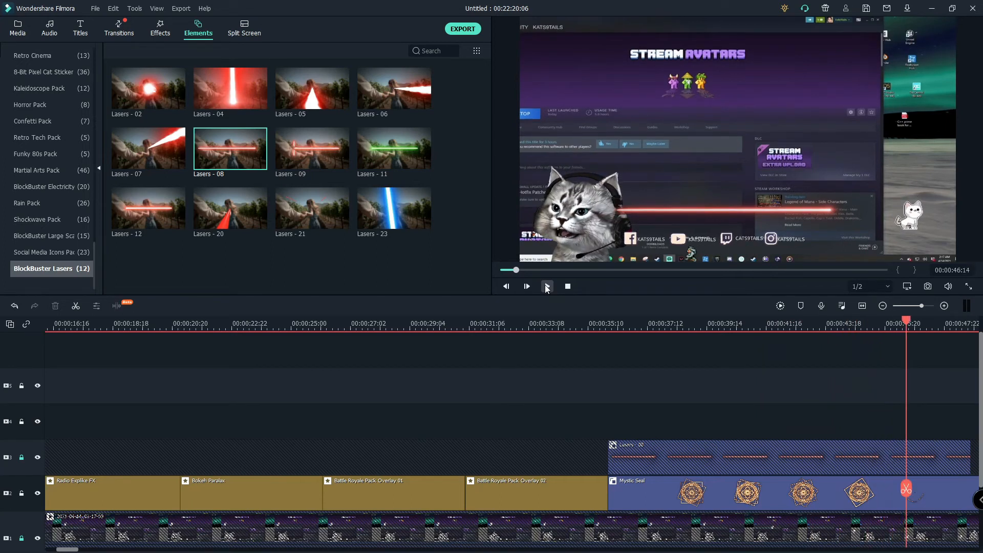
click(35, 186)
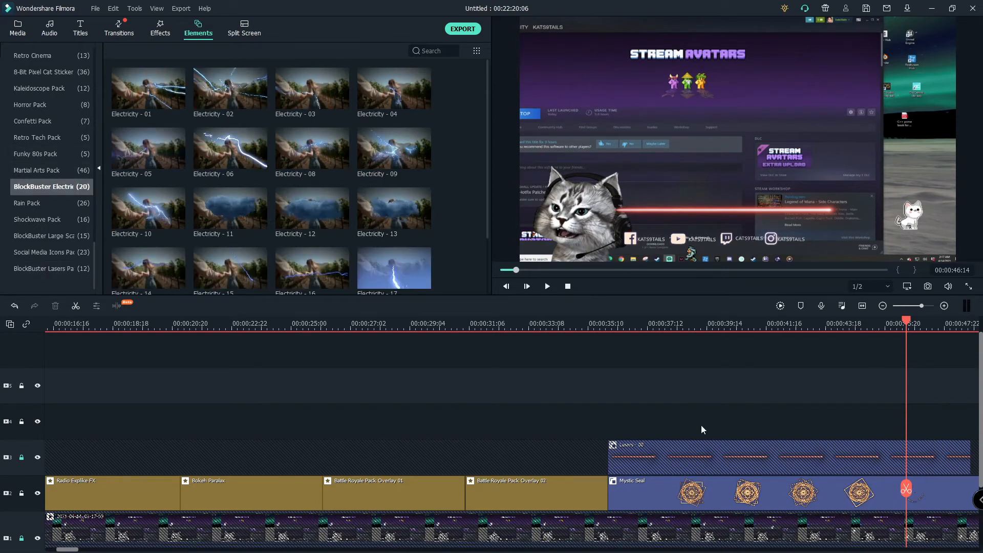
scroll(526, 522, down, 1)
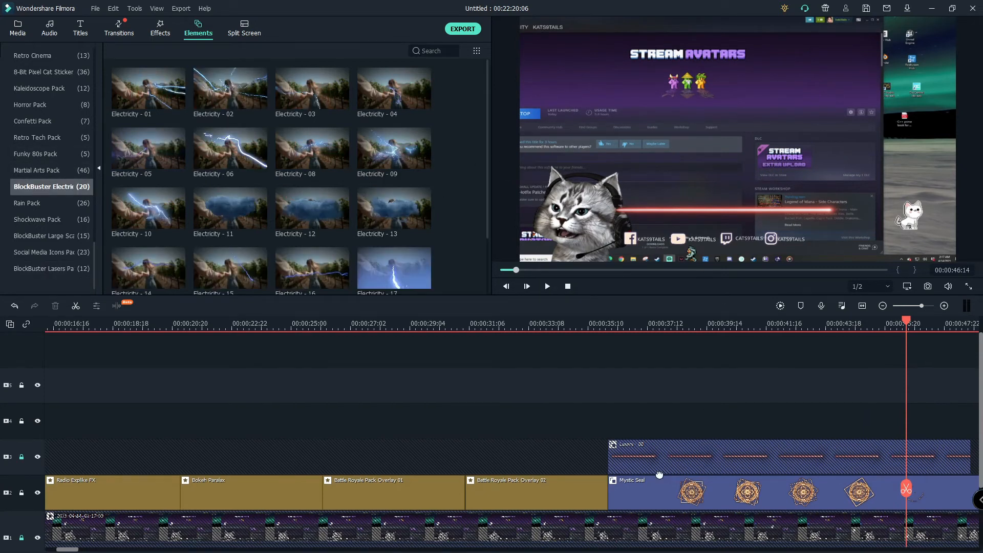
Unlock the third video track and ripple-delete the "Lasers - 08" and Mystic Seal elements
click(21, 456)
right_click(676, 453)
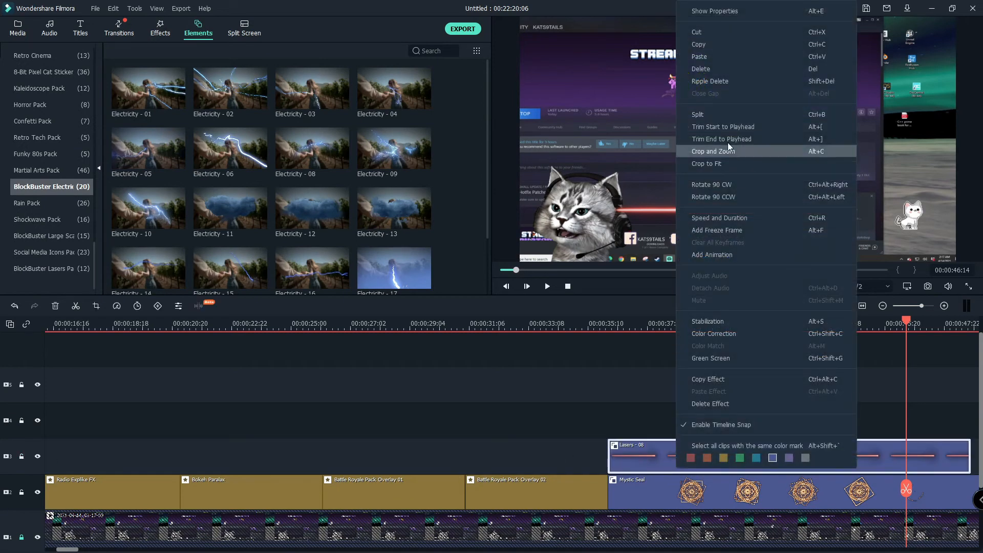
click(726, 80)
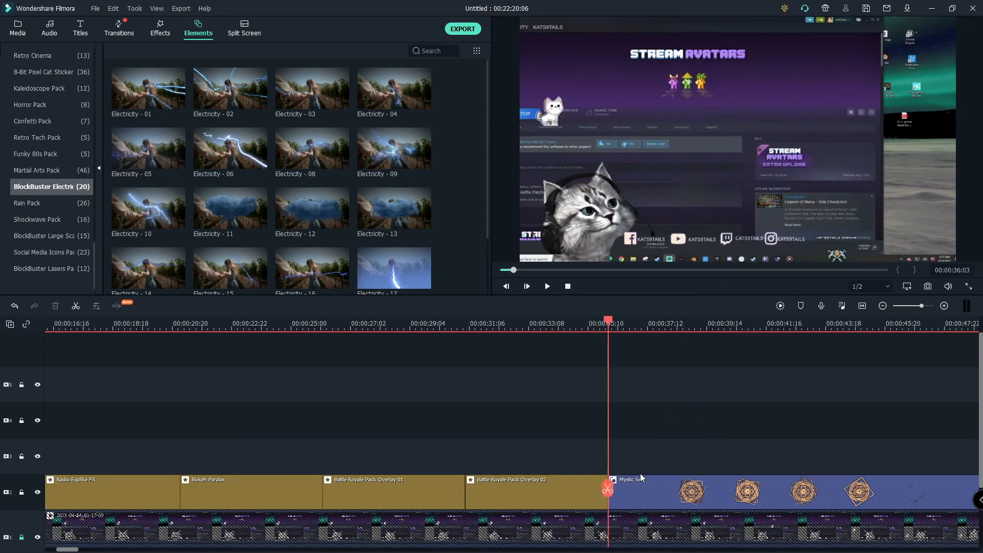
right_click(634, 488)
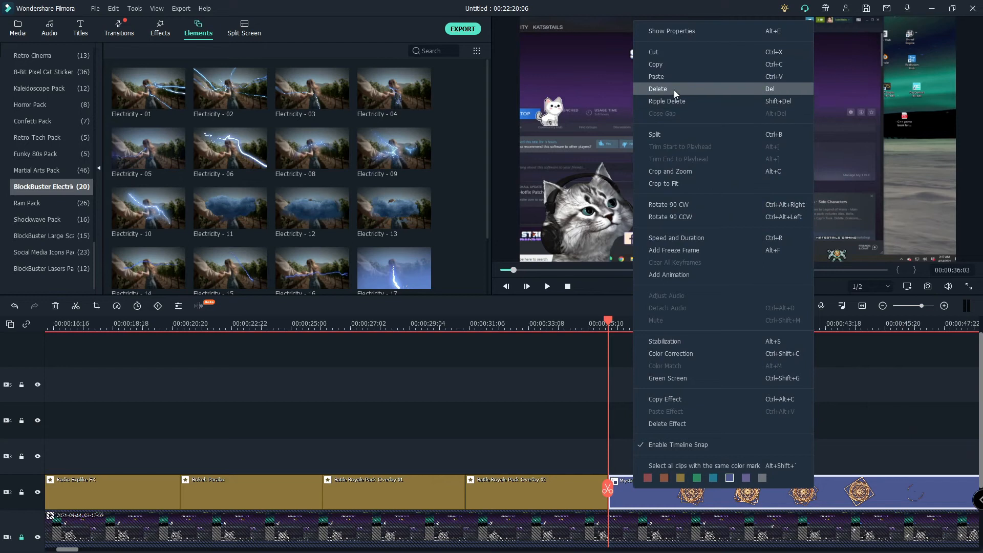
click(674, 89)
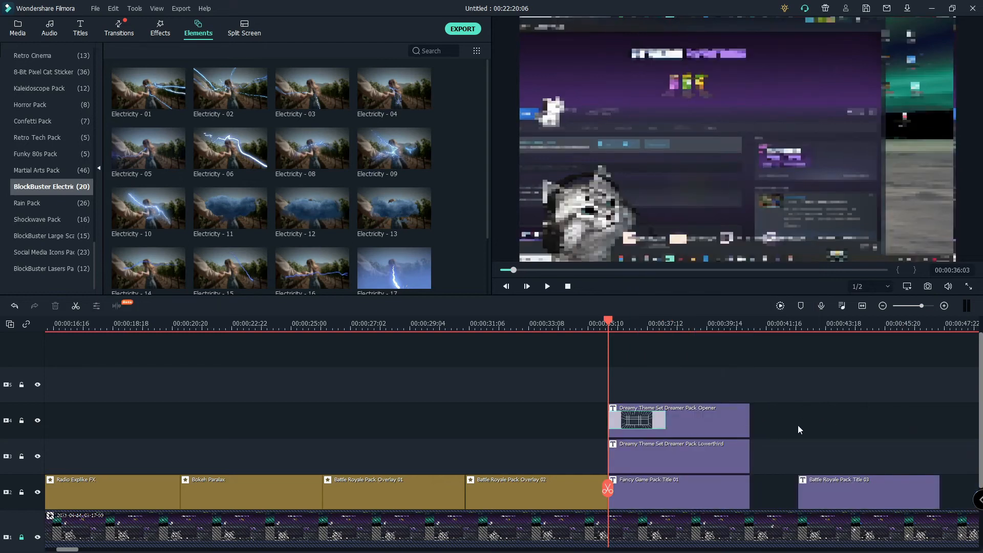
Delete the two Dreamy Theme titles, Fancy Game Pack Title 01 and Battle Royale Pack Title 03 from the timeline
drag(798, 429, 644, 498)
right_click(643, 498)
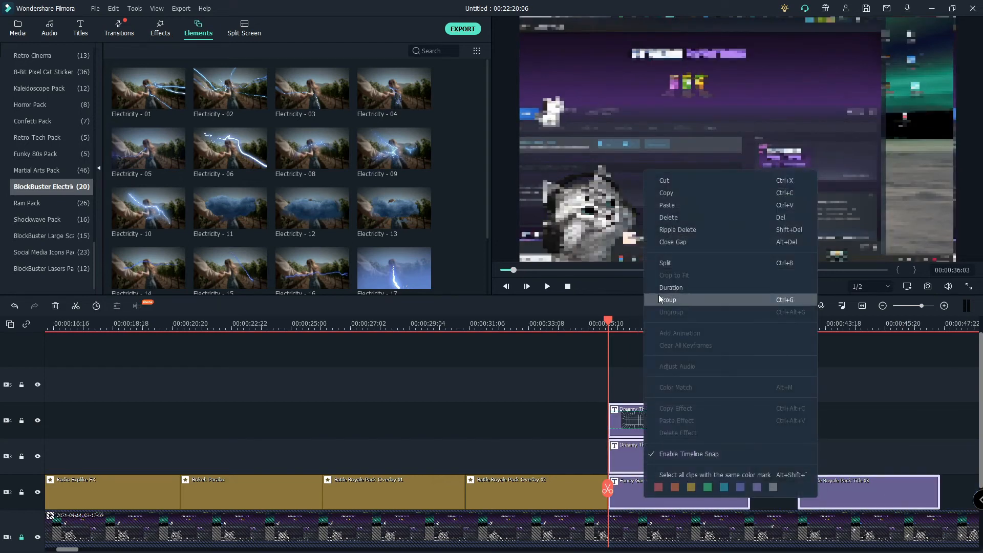
click(714, 217)
Delete the Radio Explike FX, Bokeh Paralax and both Battle Royale Pack Overlay effects from the second video track
drag(624, 436, 140, 503)
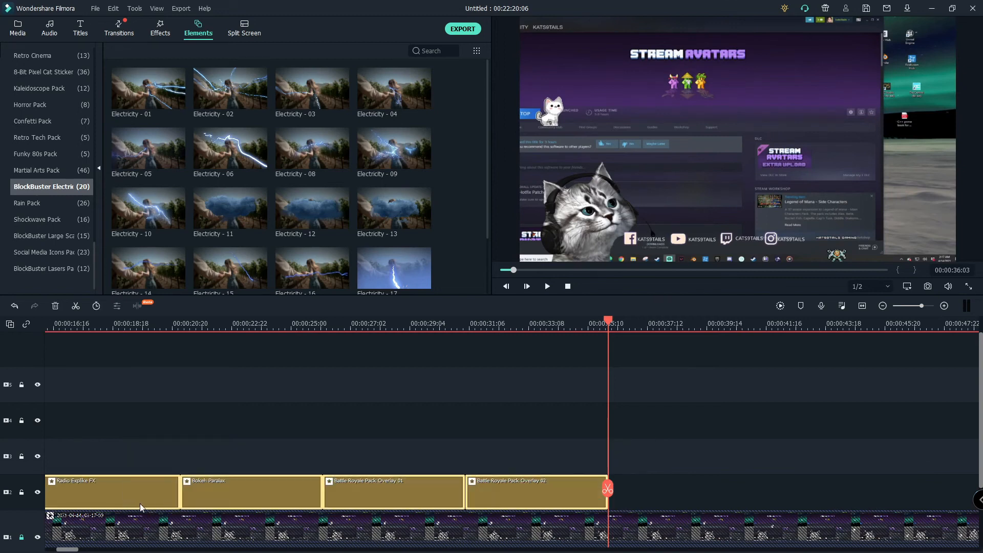
right_click(140, 503)
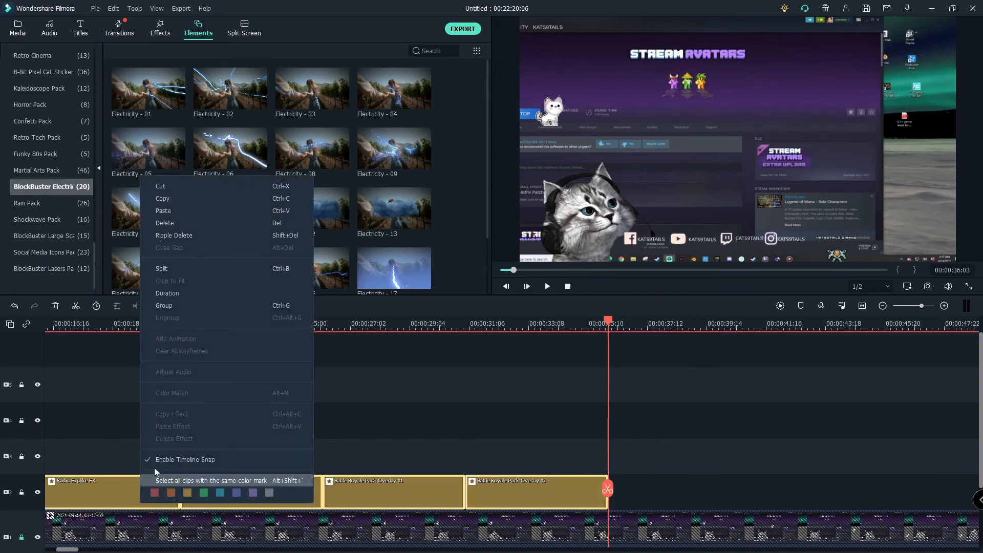
click(184, 223)
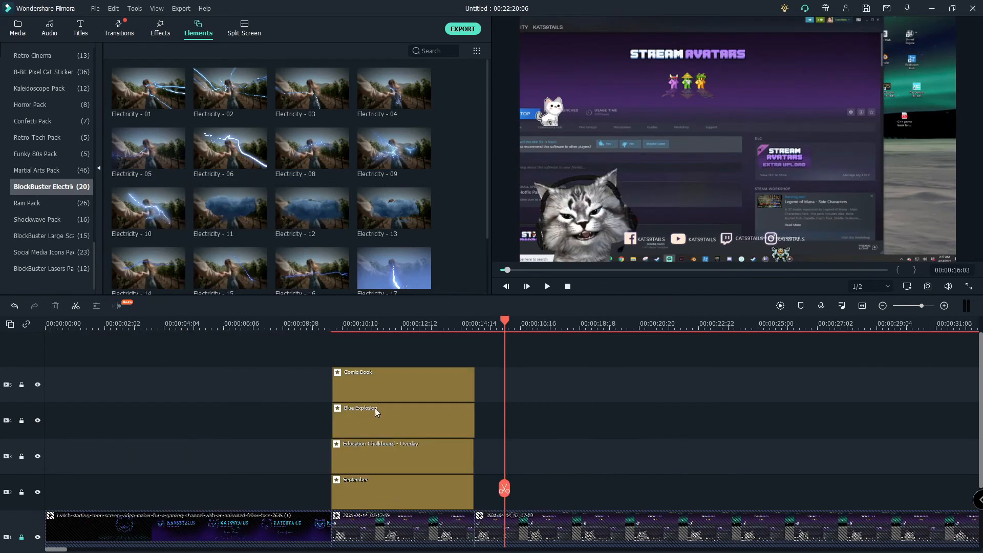
Delete the stacked Comic Book, Blue Explosion, Education Chalkboard and September effects above the start of the recording
drag(556, 350, 301, 481)
right_click(369, 438)
click(426, 157)
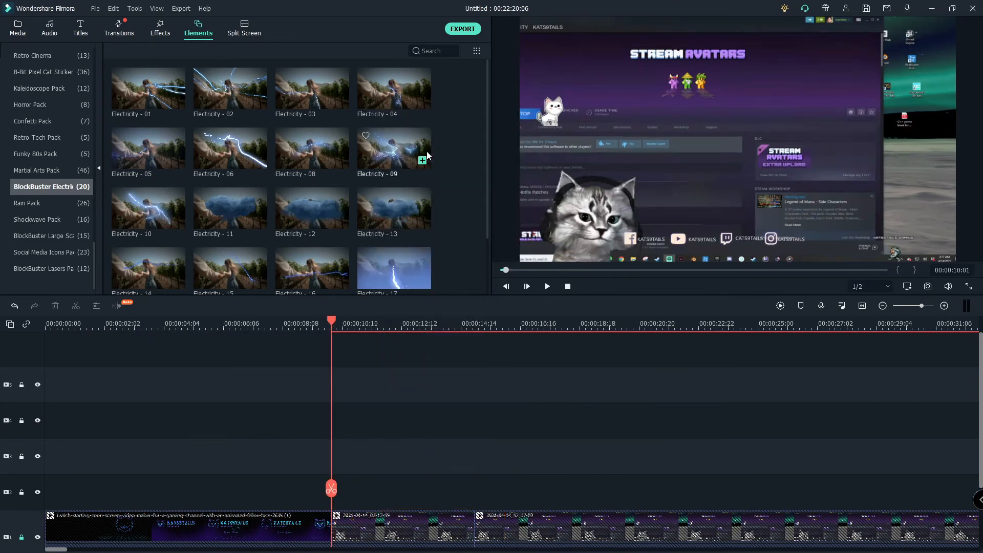
Stack Electricity - 12, Electricity - 17 and Electricity - 10 on video tracks 2, 3 and 4 where the intro ends
click(311, 221)
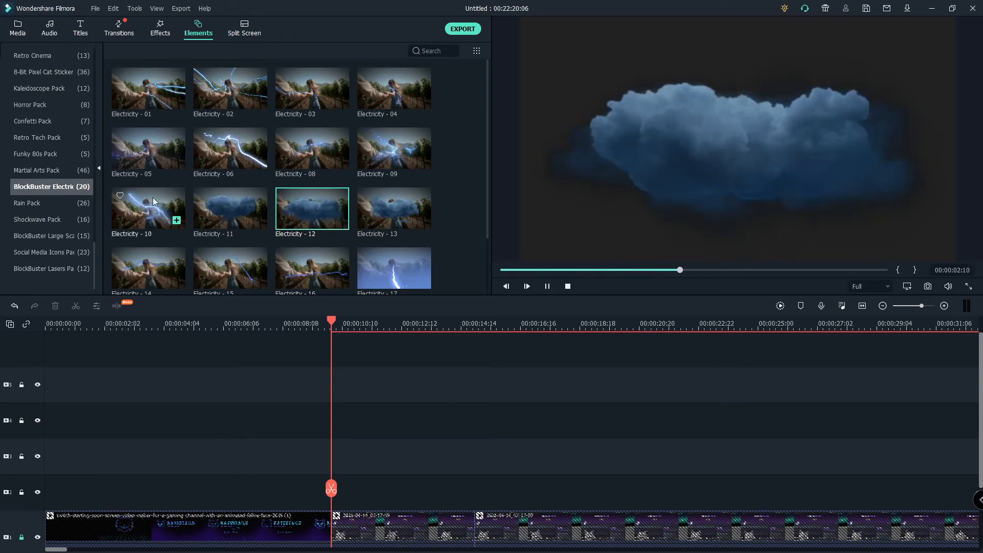
click(400, 271)
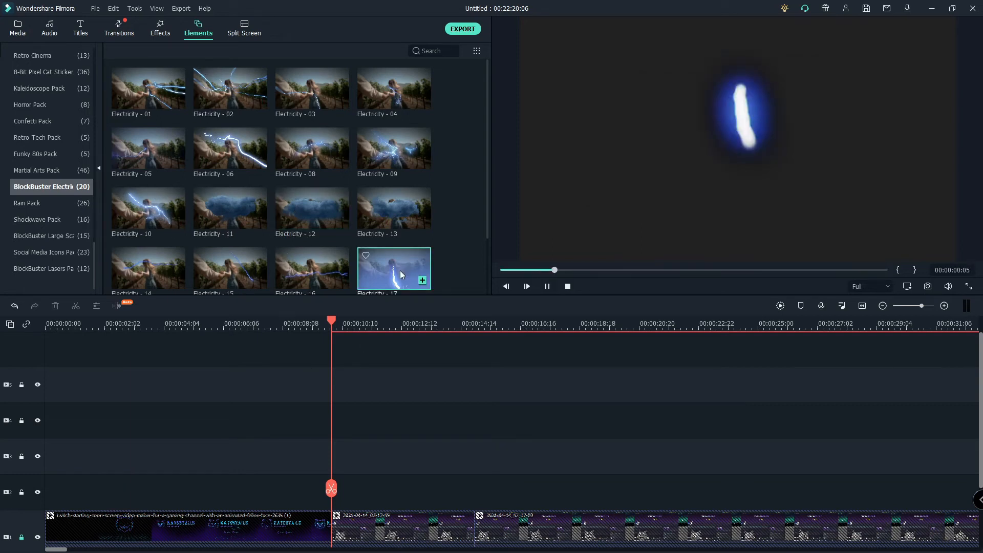
drag(306, 214, 354, 492)
drag(402, 258, 321, 450)
drag(163, 215, 339, 420)
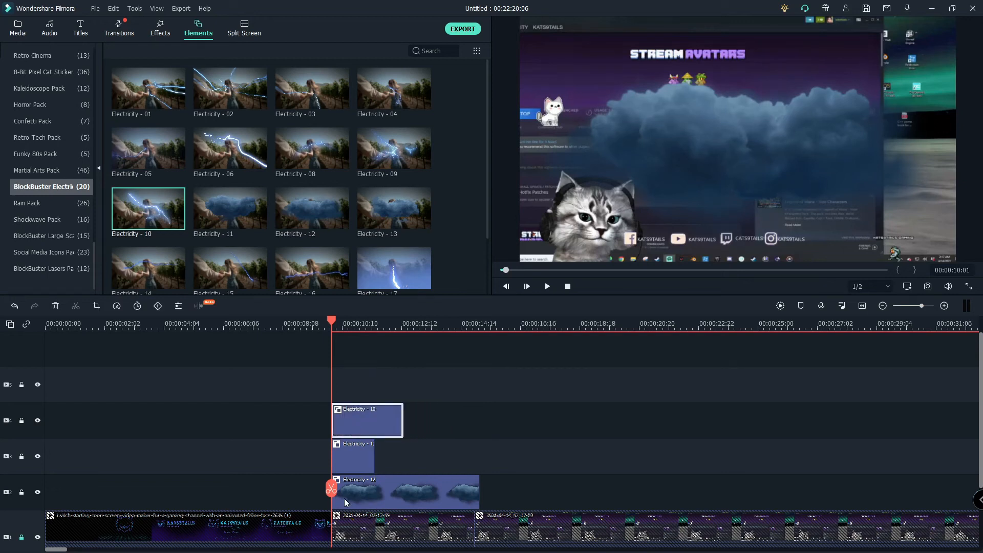
Play back the section with the stacked electricity elements, including once from its start
drag(331, 490, 356, 496)
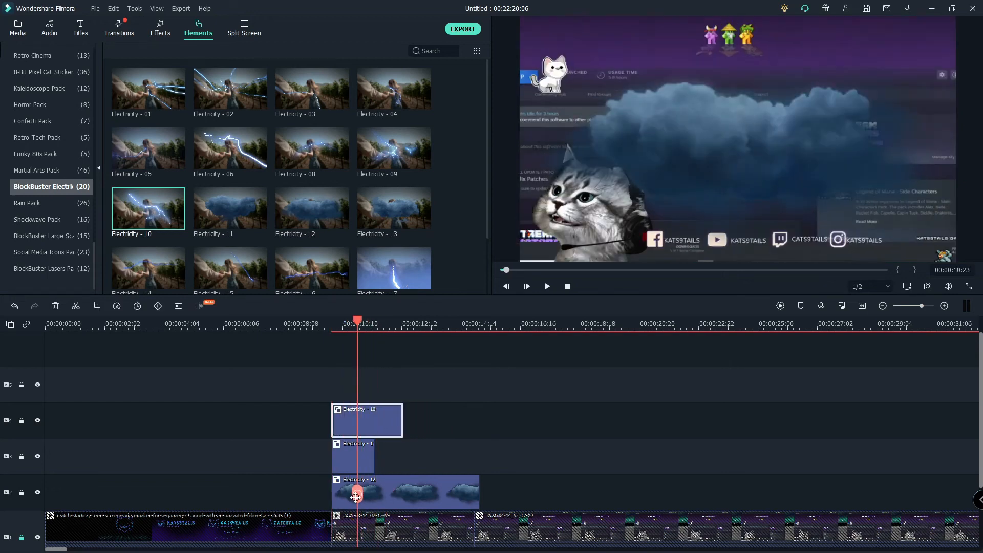
click(551, 284)
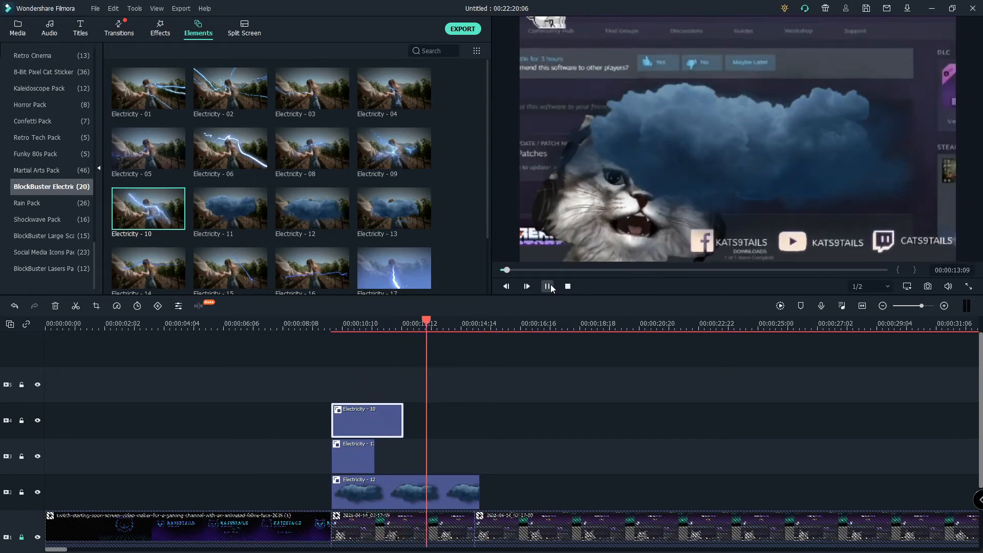
click(548, 287)
drag(455, 324, 331, 332)
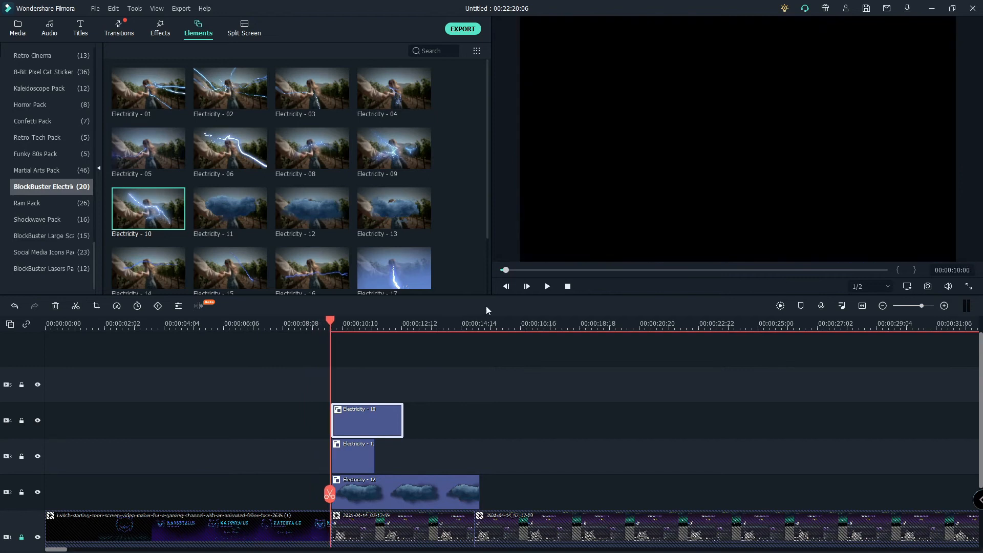
click(547, 287)
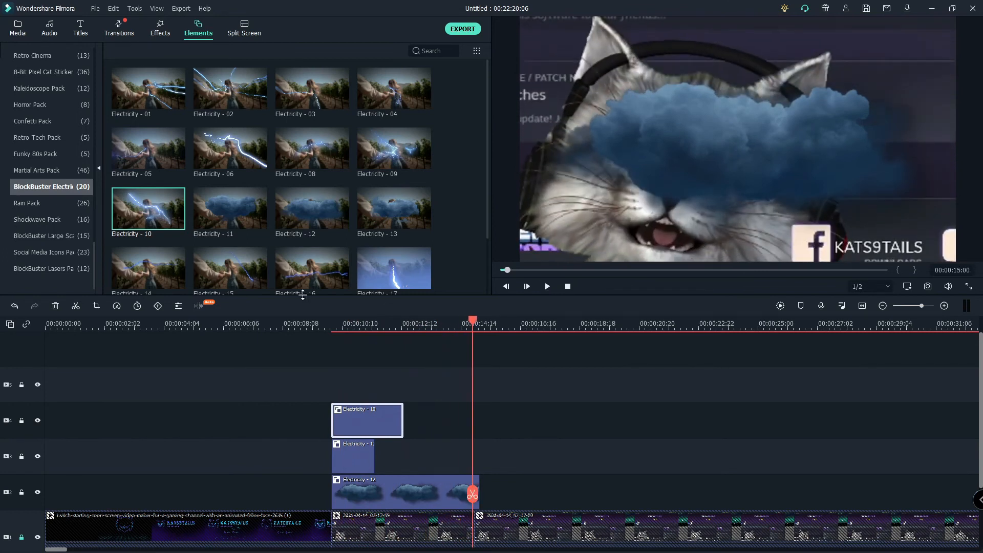
key(space)
Add Rain on Glass 05 from the Rain Pack right after Electricity - 12 on the second video track and play it back
click(44, 204)
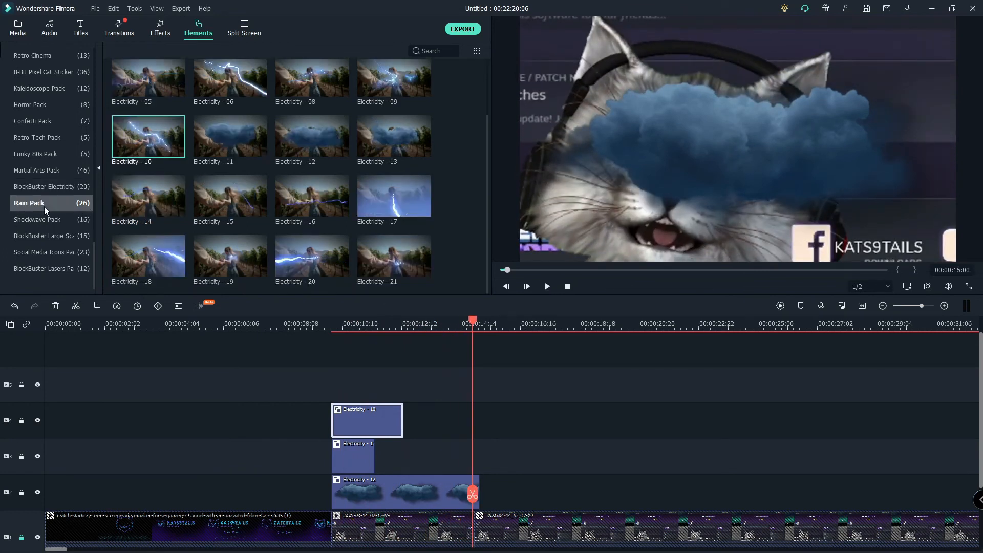
scroll(257, 146, down, 4)
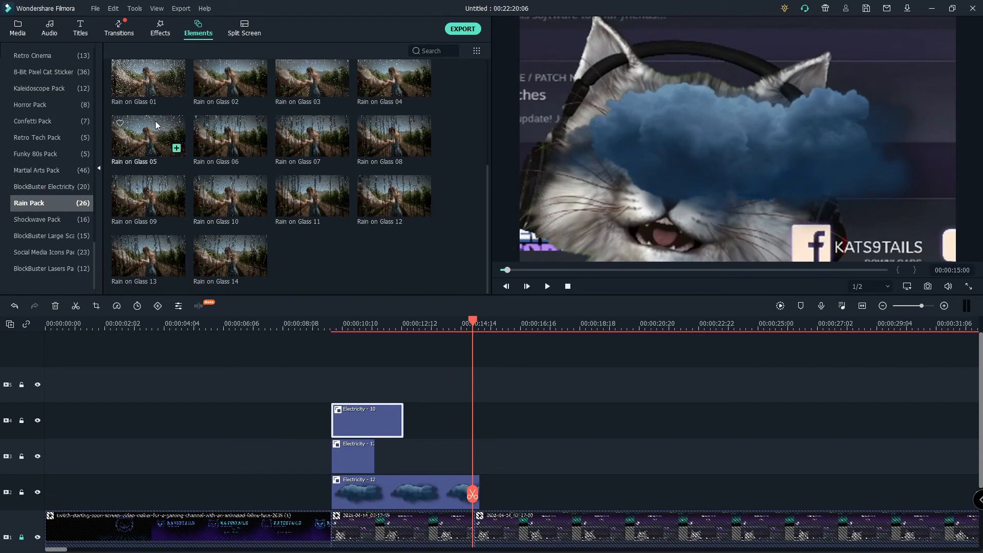
drag(151, 134, 490, 491)
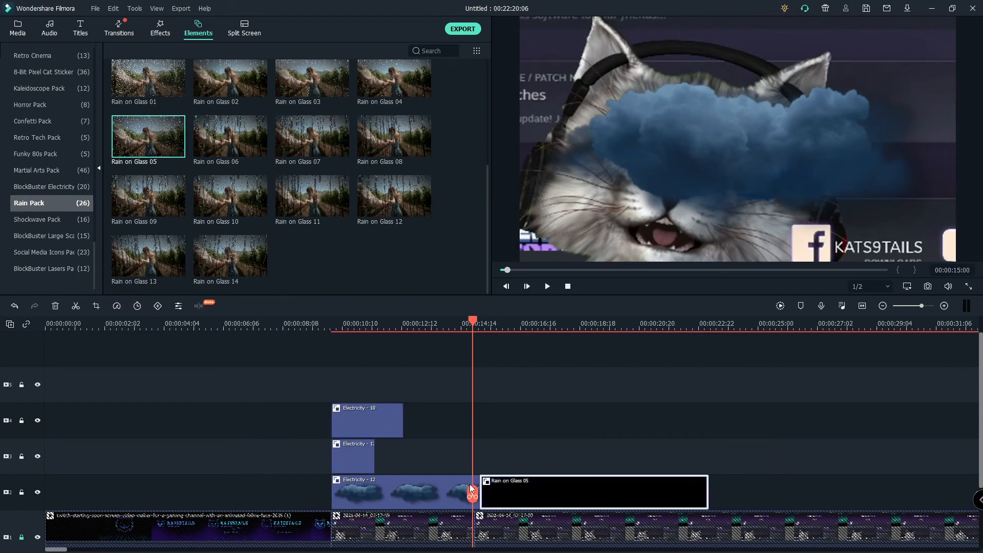
click(547, 286)
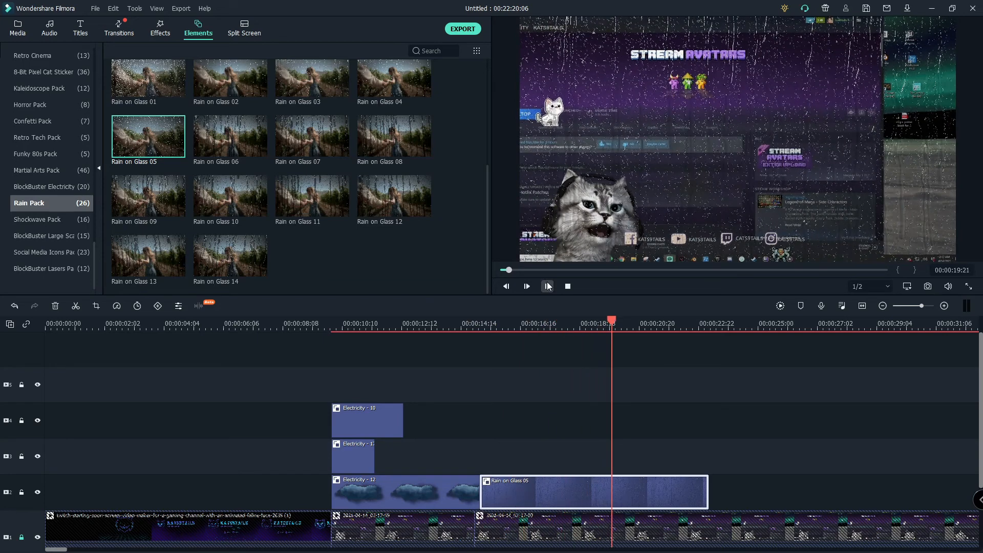
click(548, 286)
Add Rain on Glass 11 directly after Rain on Glass 05 and play it back from its start
drag(316, 209, 706, 470)
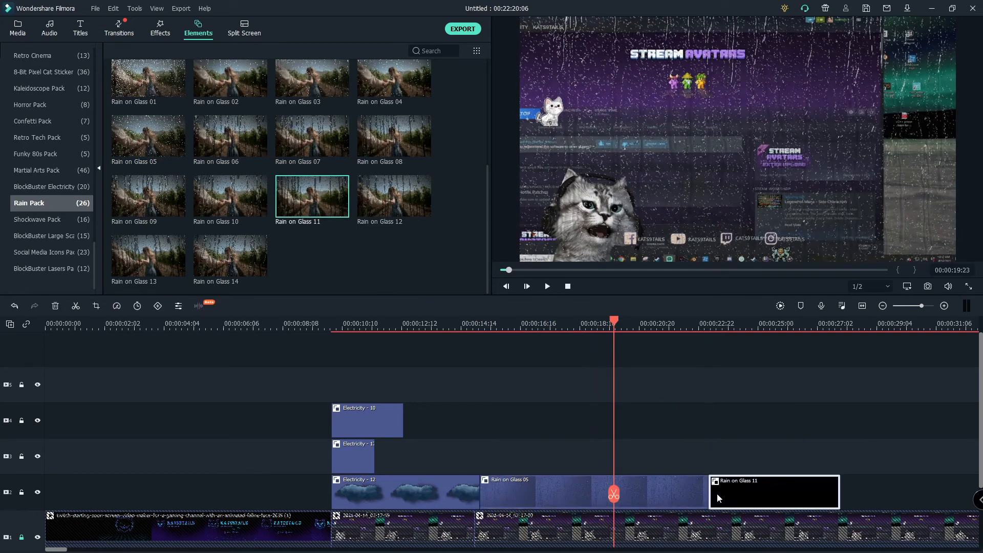
drag(616, 503, 712, 498)
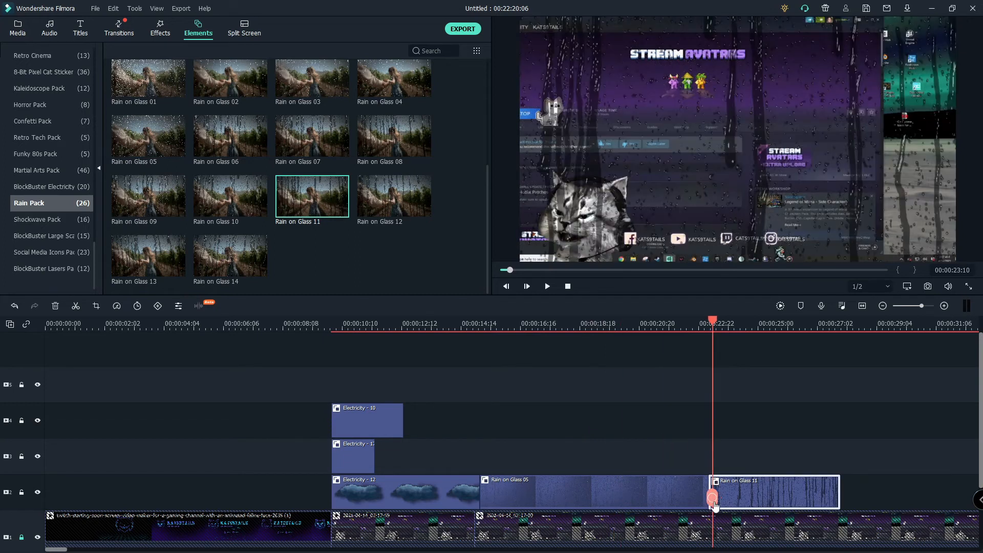
click(547, 289)
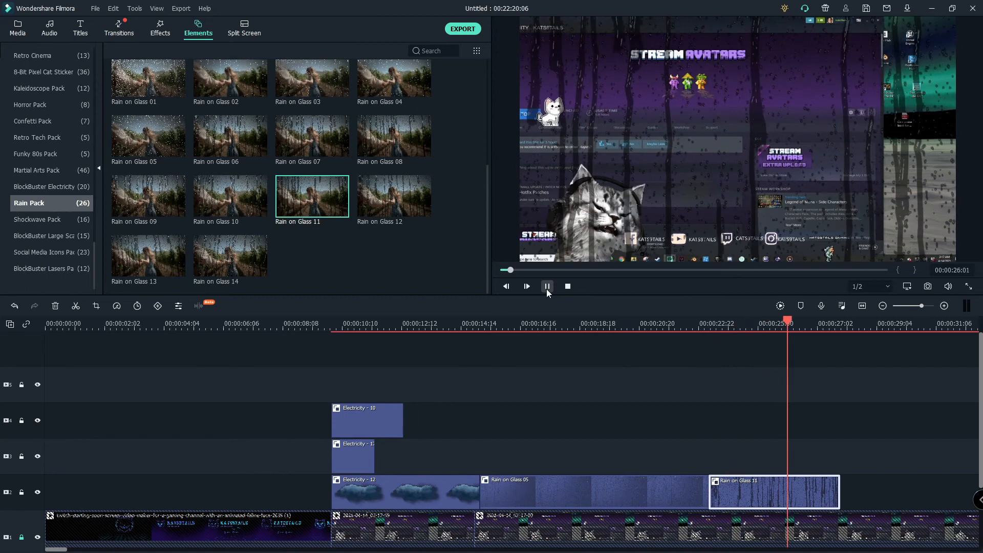
click(547, 287)
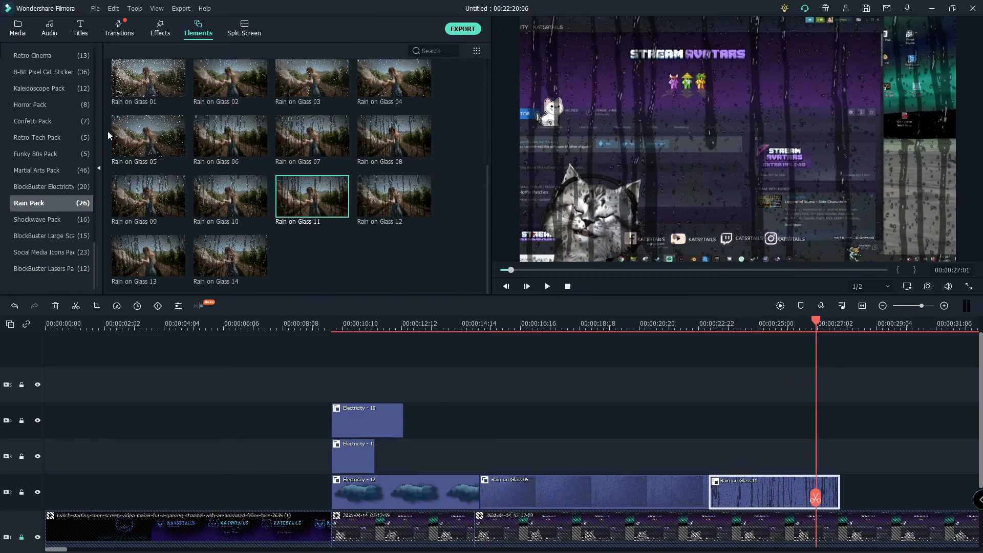
Look through the Confetti Pack and Horror Pack elements, previewing several of the horror ones
click(65, 122)
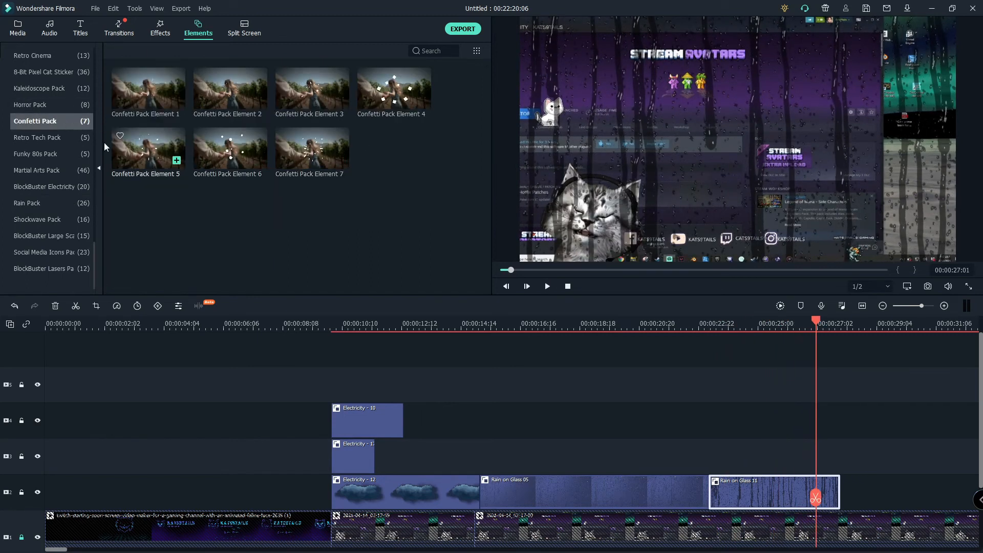
click(73, 105)
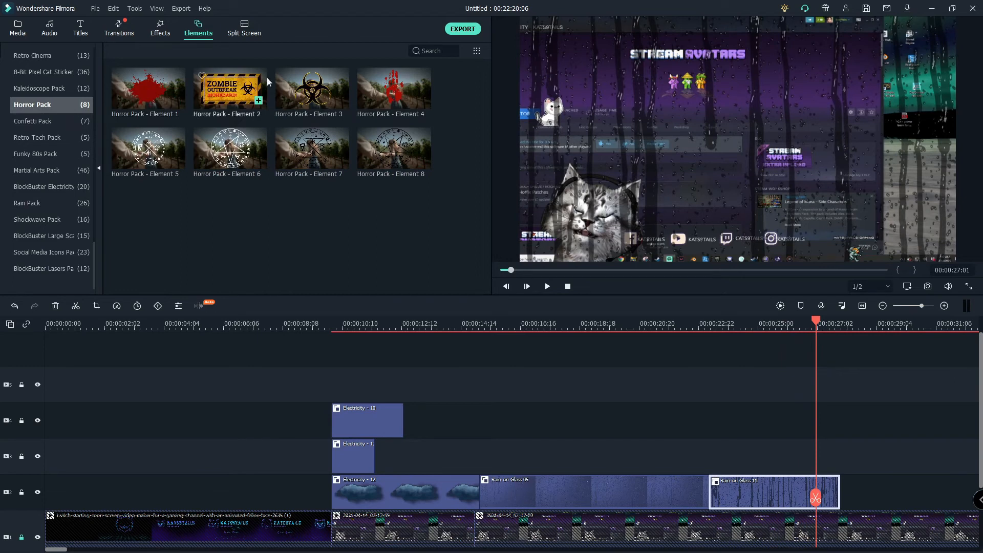
click(224, 156)
click(318, 100)
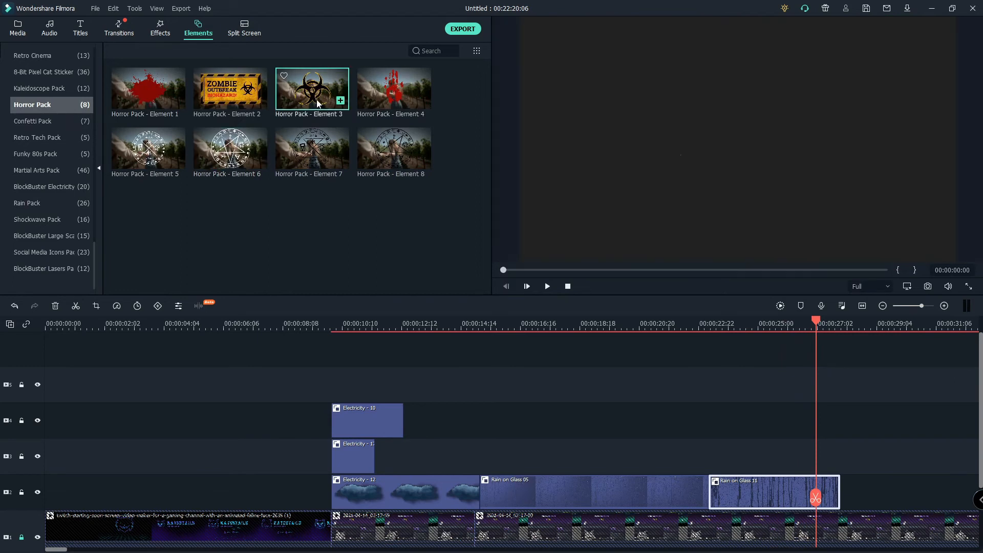
click(386, 96)
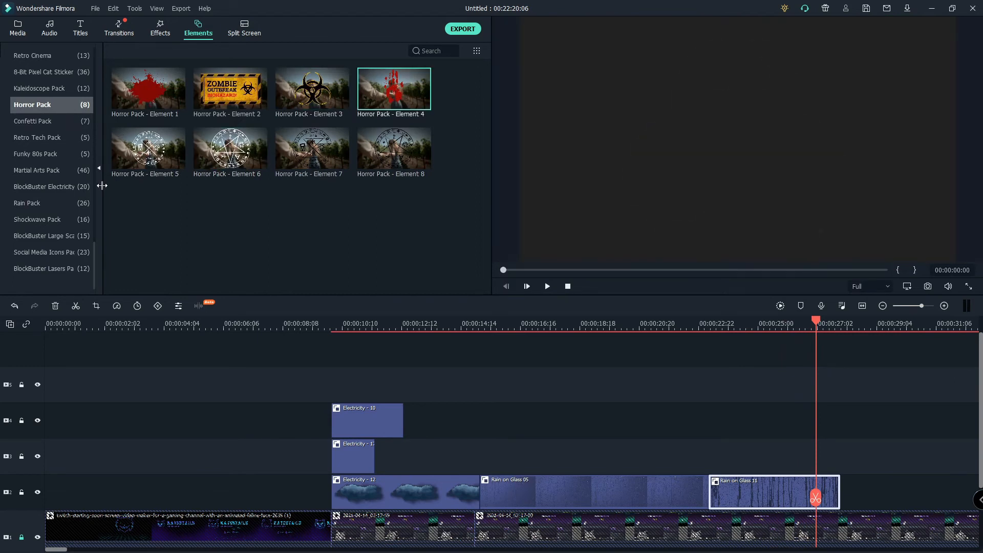
click(72, 187)
Add Shockwave 8 from the Shockwave Pack to the third video track, aligned with the start of Rain on Glass 11
click(37, 212)
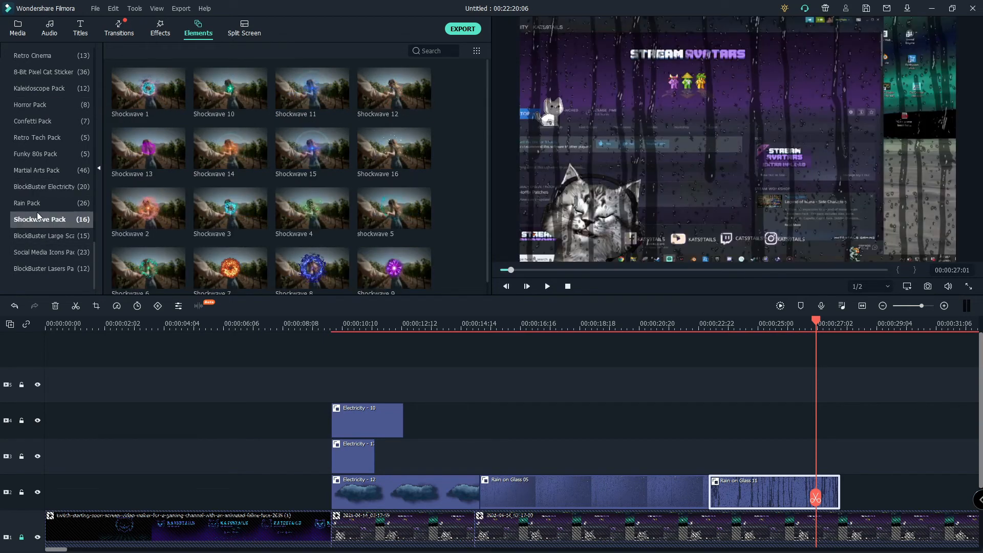
scroll(37, 212, up, 2)
scroll(374, 246, down, 1)
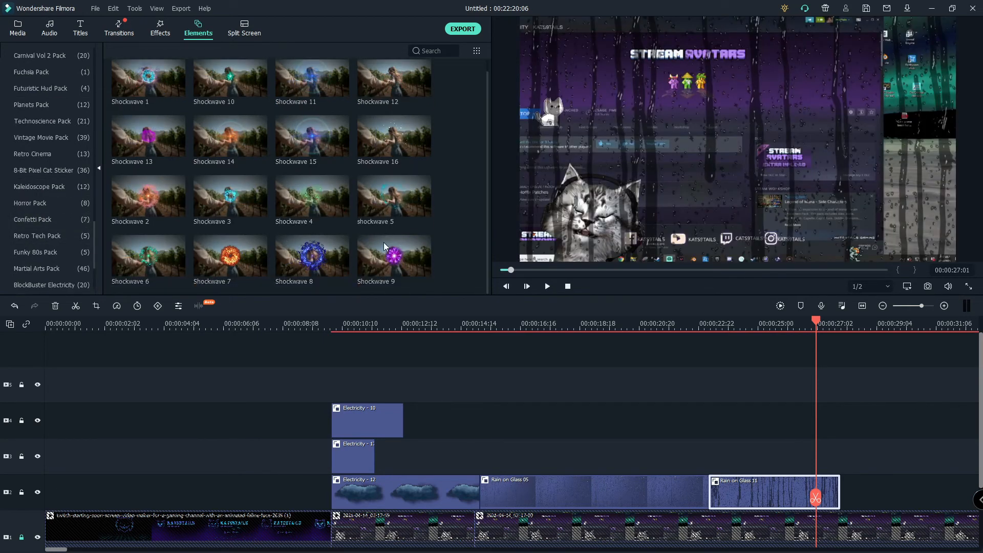
drag(322, 256, 705, 447)
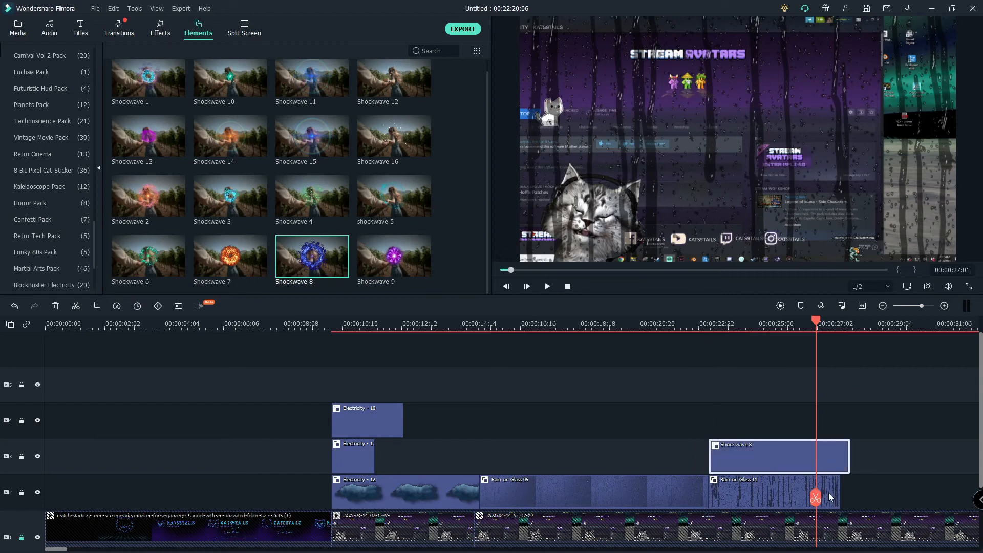
Lock the second video track and move the Shockwave 8 element onto the cat's face near the clip's start
drag(815, 495, 716, 469)
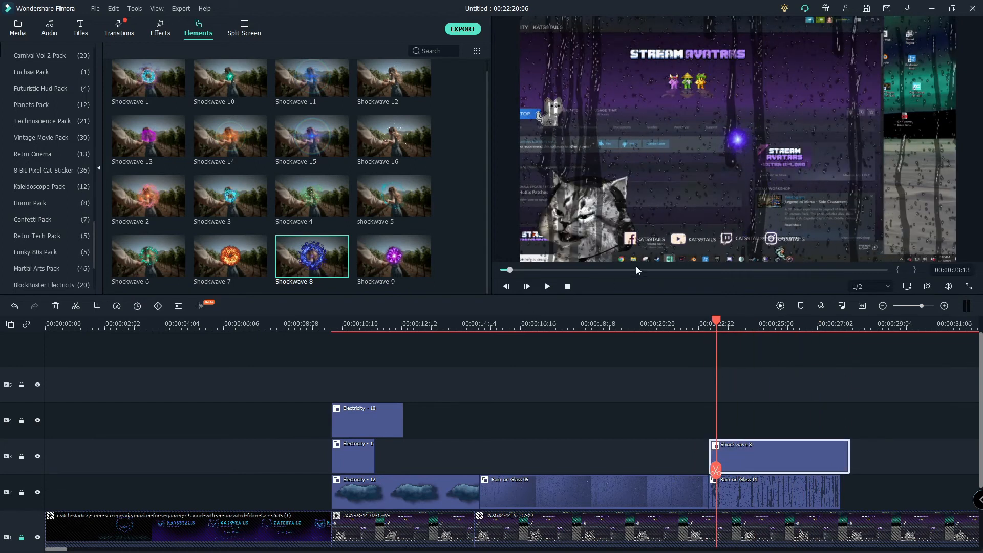
click(735, 134)
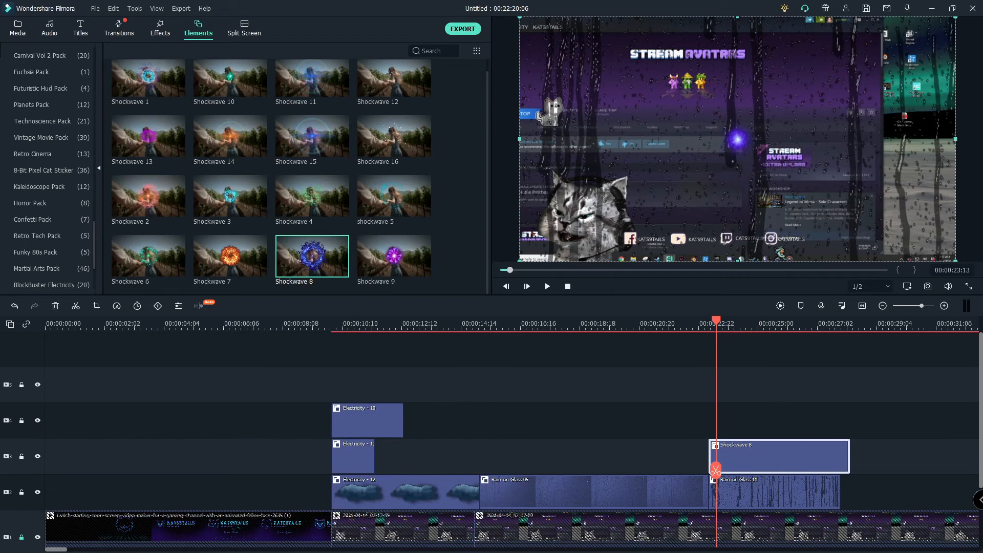
click(22, 493)
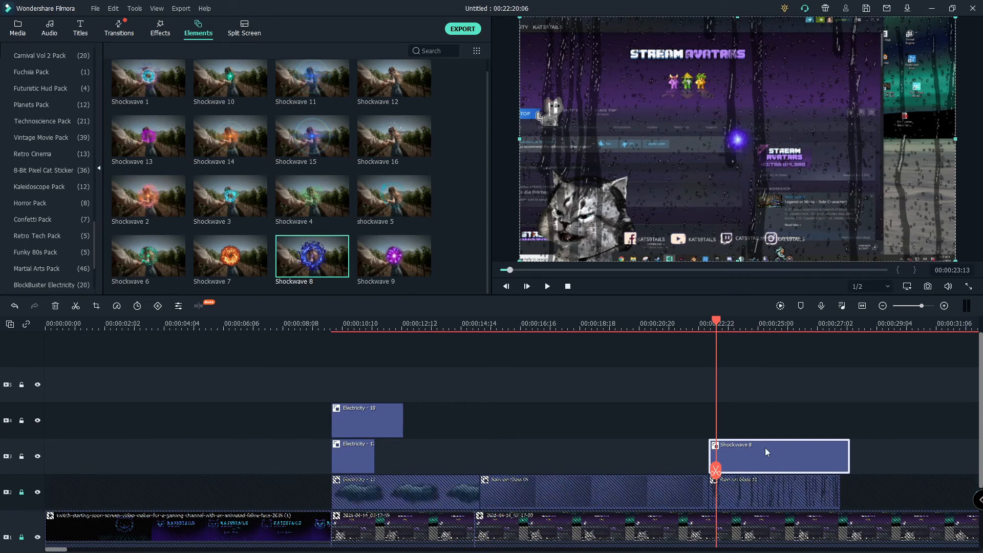
drag(742, 138, 573, 211)
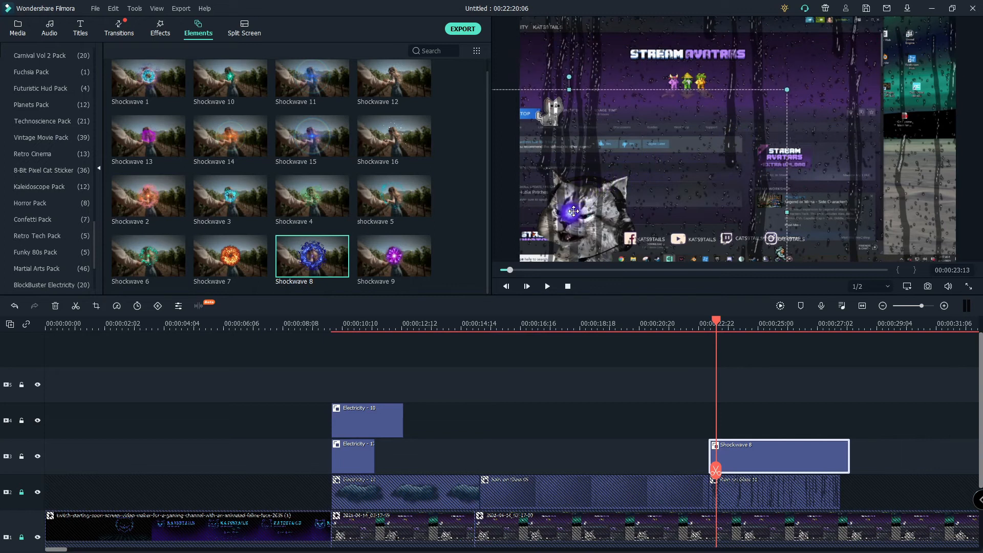
Play back the repositioned shockwave over the rain, then preview the Shockwave 3, Shockwave 2 and Shockwave 1 elements
click(547, 286)
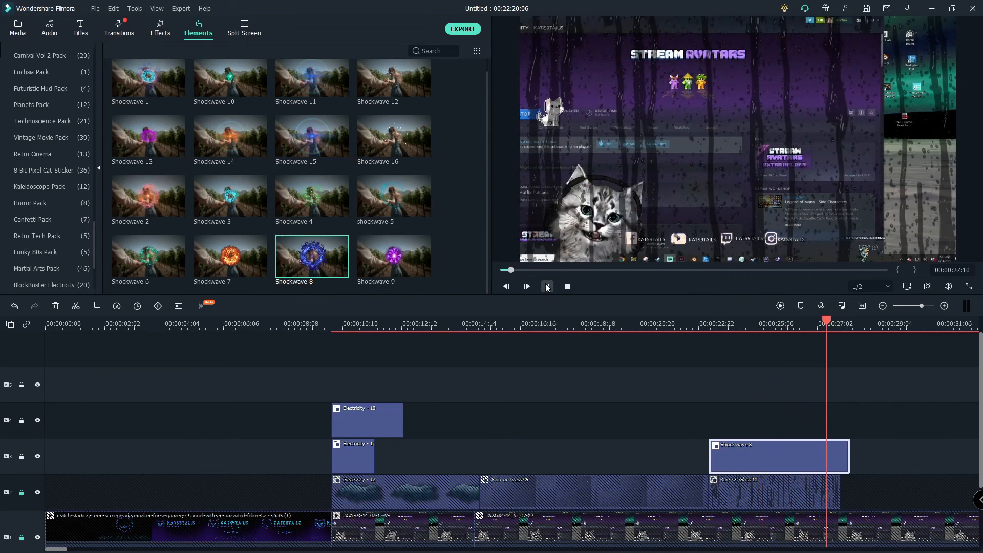
key(space)
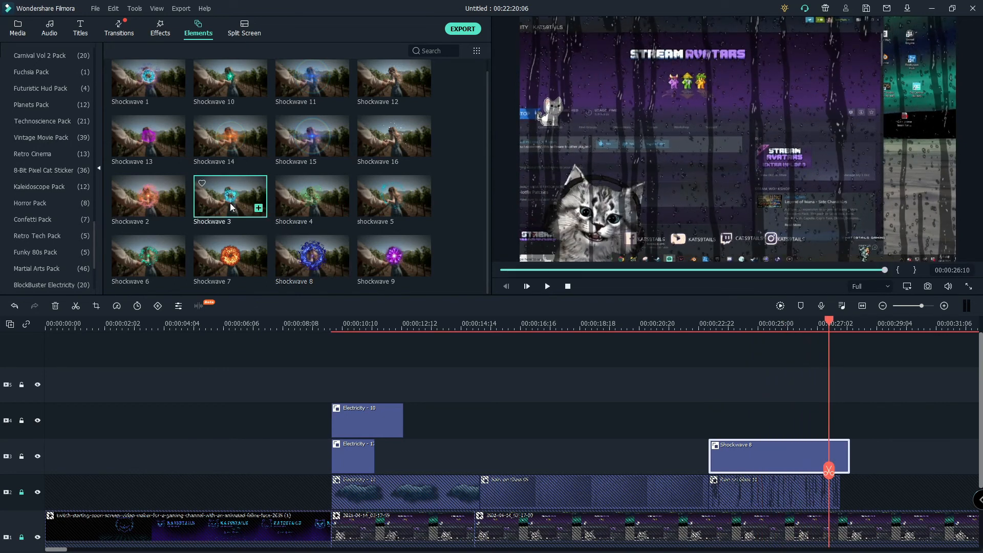
click(167, 201)
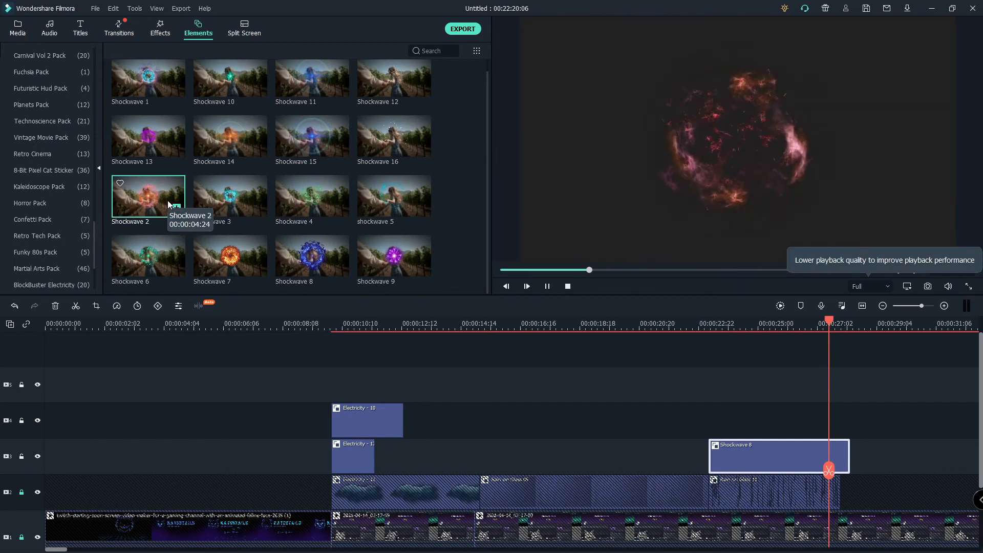
click(146, 80)
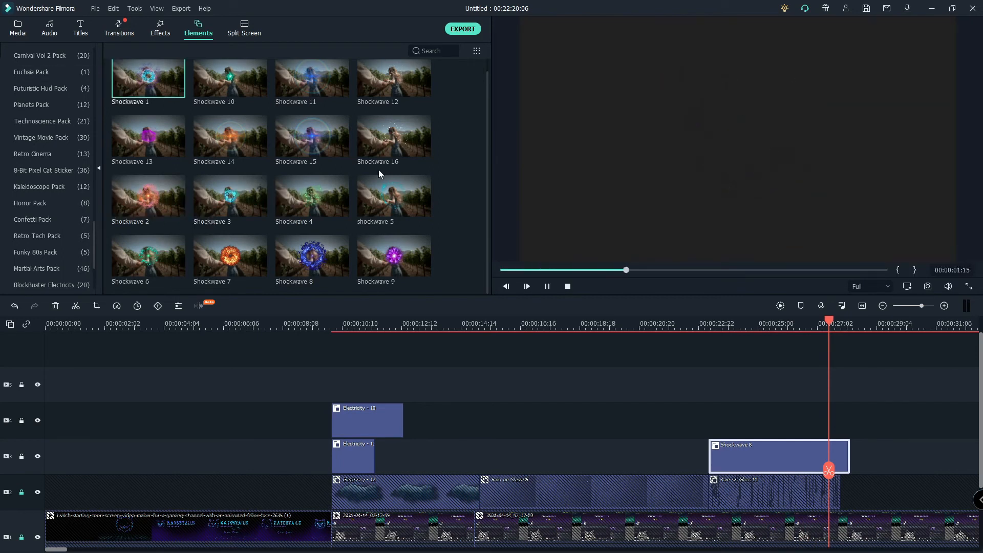
Add the brown-spotted sleeping cat from the 8-Bit Pixel Cat Sticker Pack to the third video track, directly before Shockwave 8
click(51, 172)
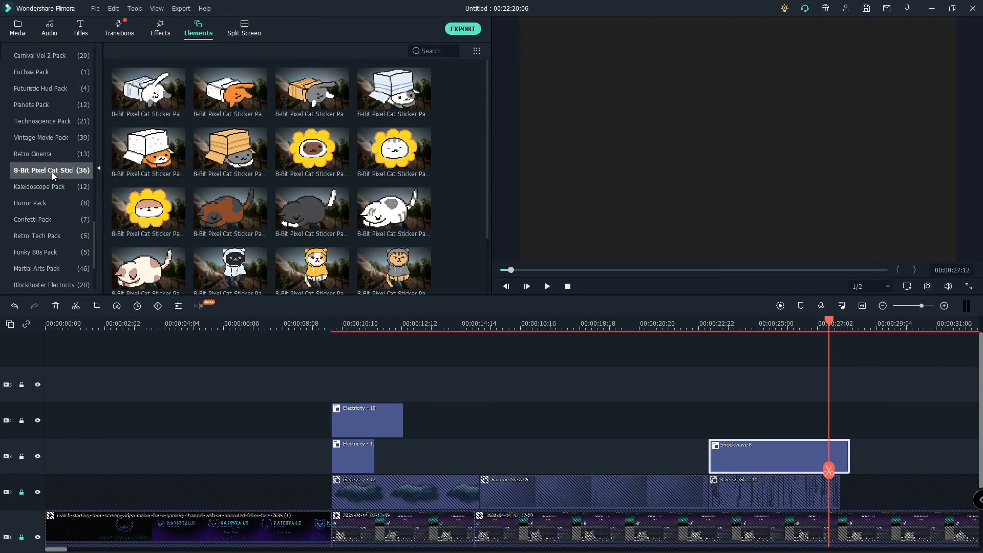
click(305, 223)
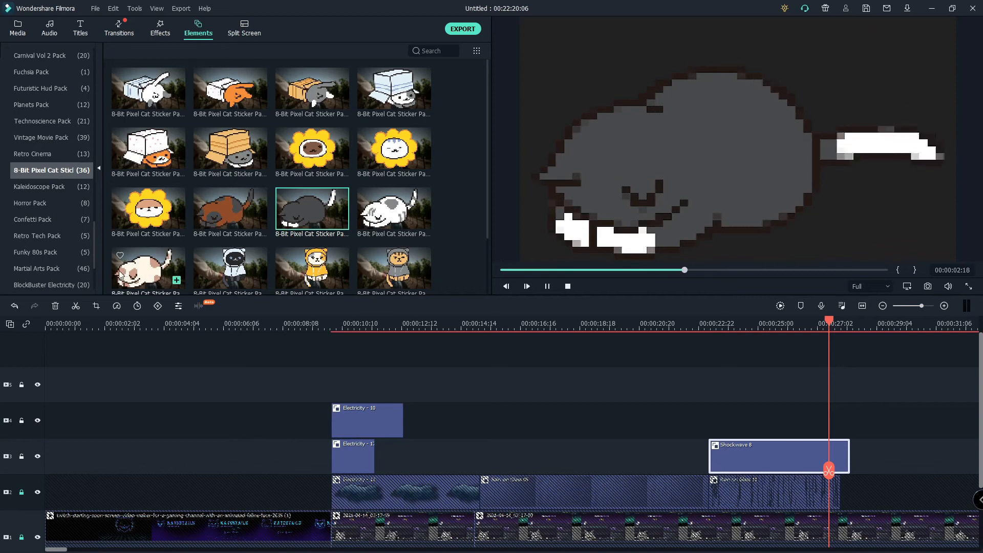
drag(148, 268, 568, 450)
drag(828, 472, 592, 478)
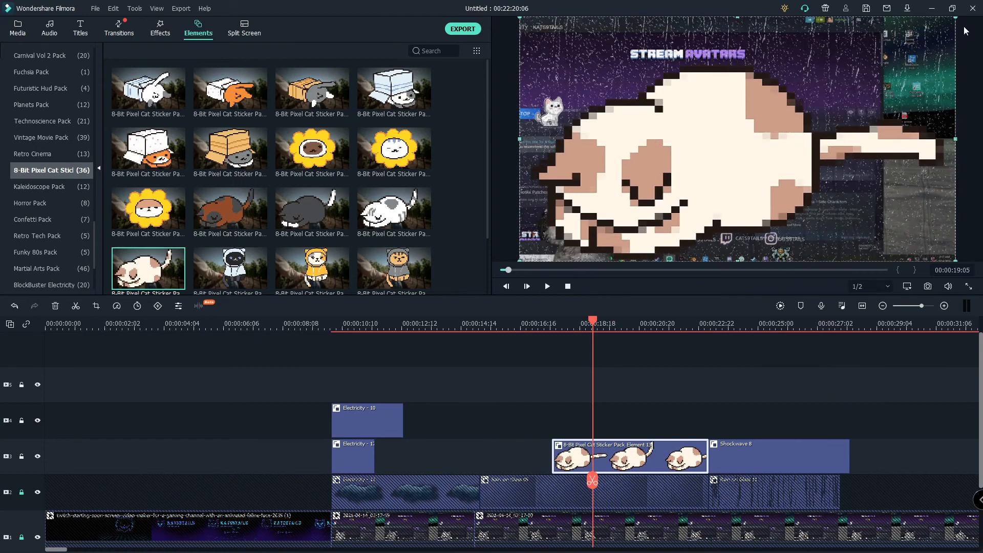
Shrink the cat sticker and place it in the upper-right part of the video frame, playing back the result
drag(953, 20, 629, 193)
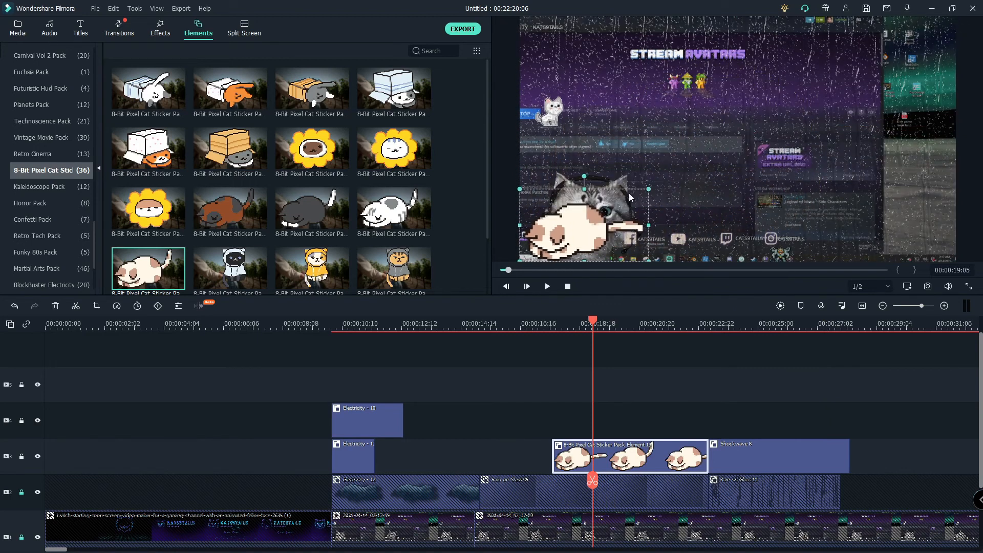
drag(563, 230, 841, 102)
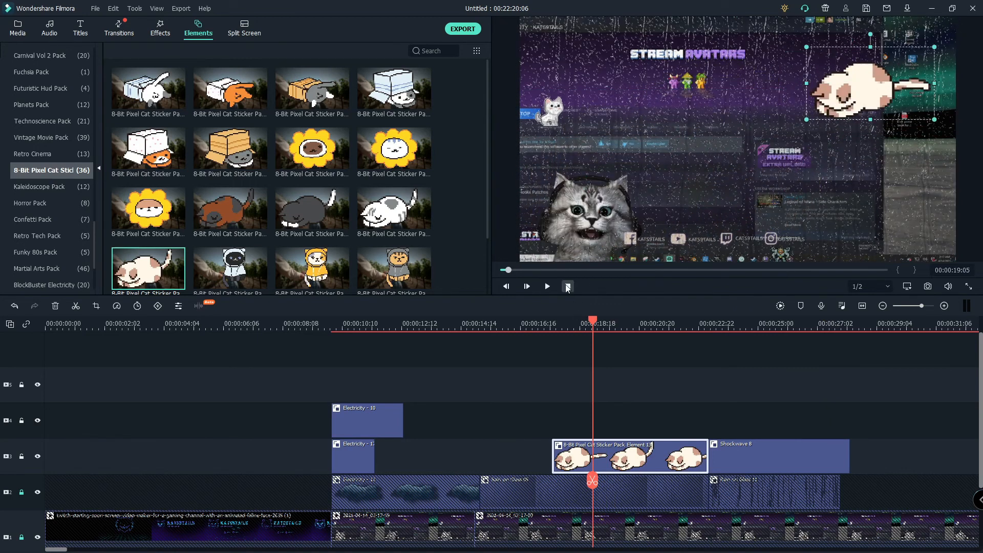
click(548, 287)
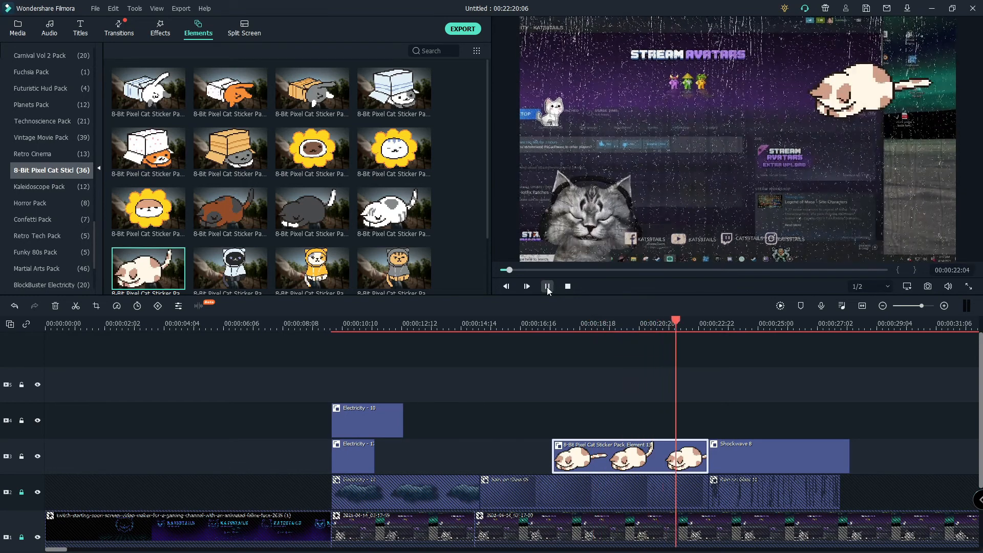
click(547, 287)
Examine the side-by-side two-part split-screen layout, glancing over the elements, effects filters and audio libraries in between
click(237, 33)
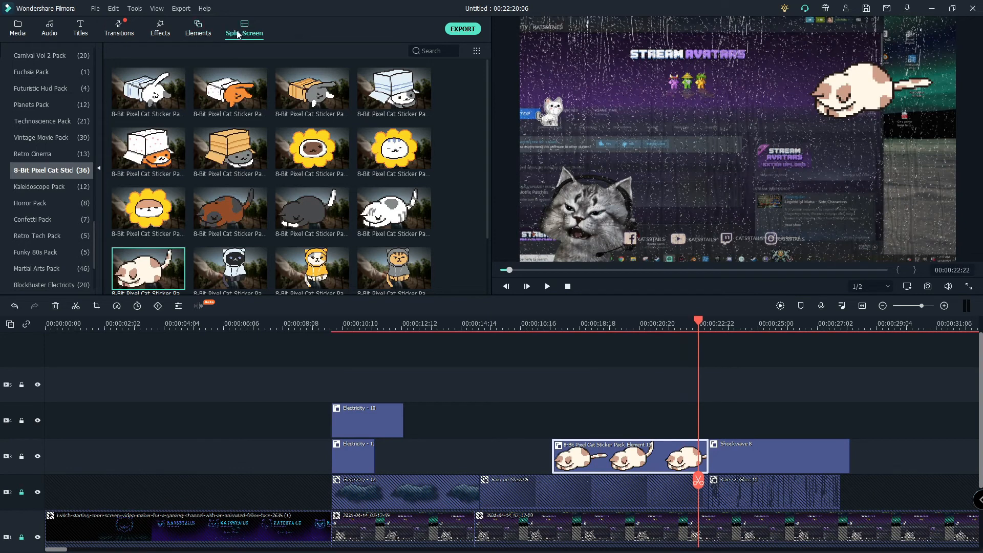
click(214, 95)
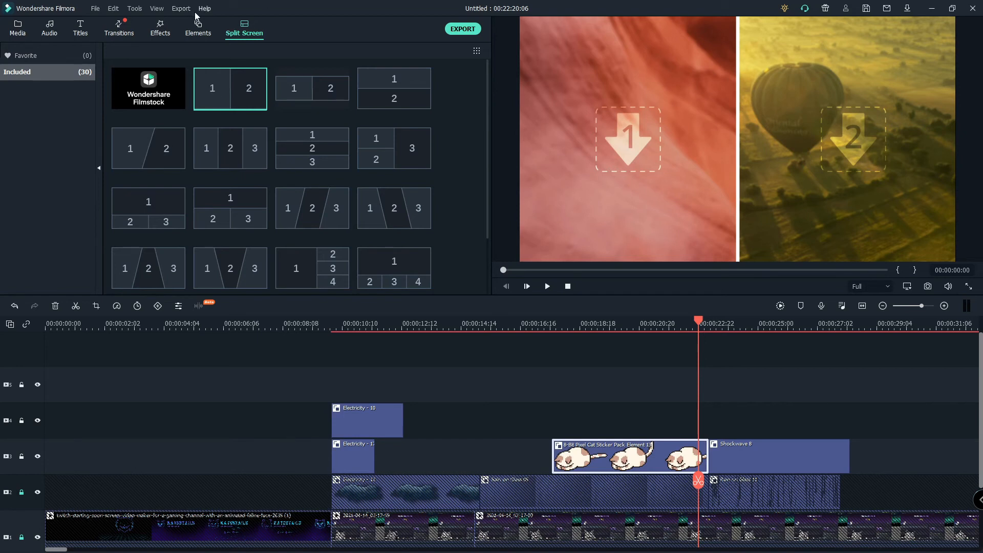
click(196, 32)
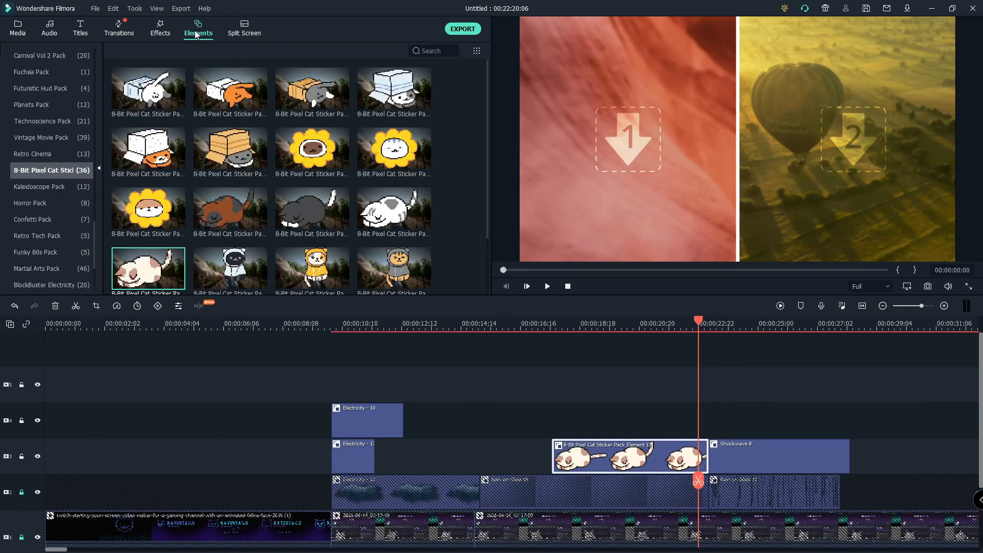
click(159, 32)
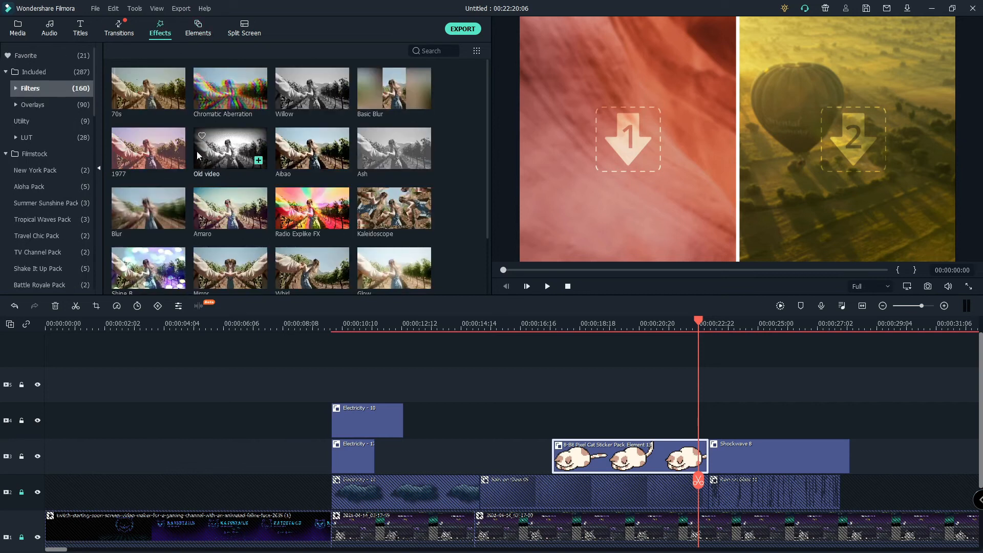
mouse_move(296, 155)
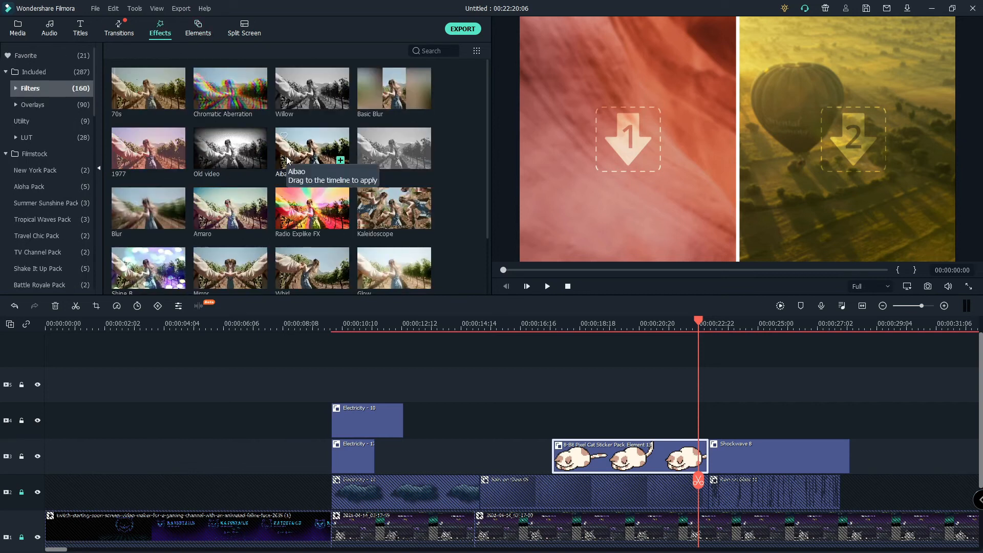
click(80, 35)
click(49, 30)
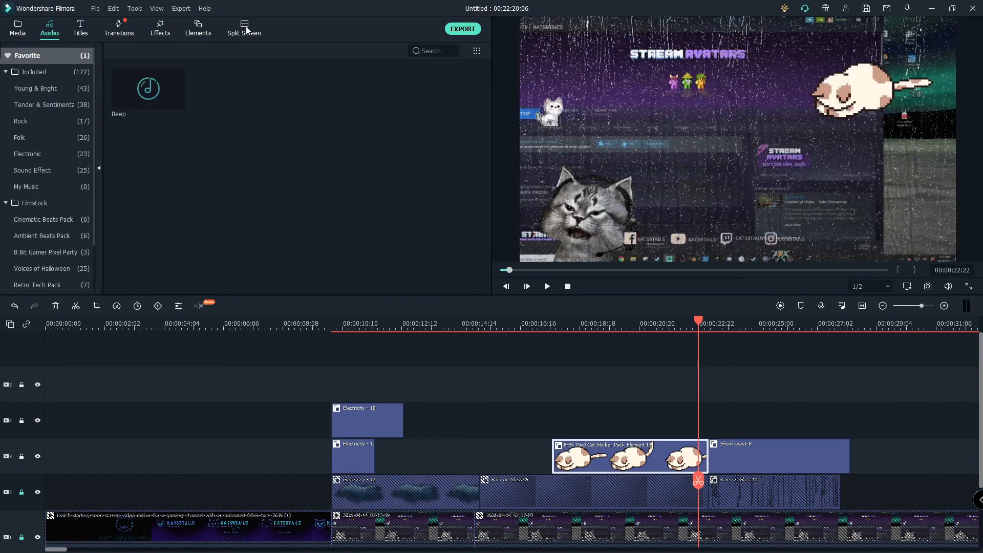
click(237, 32)
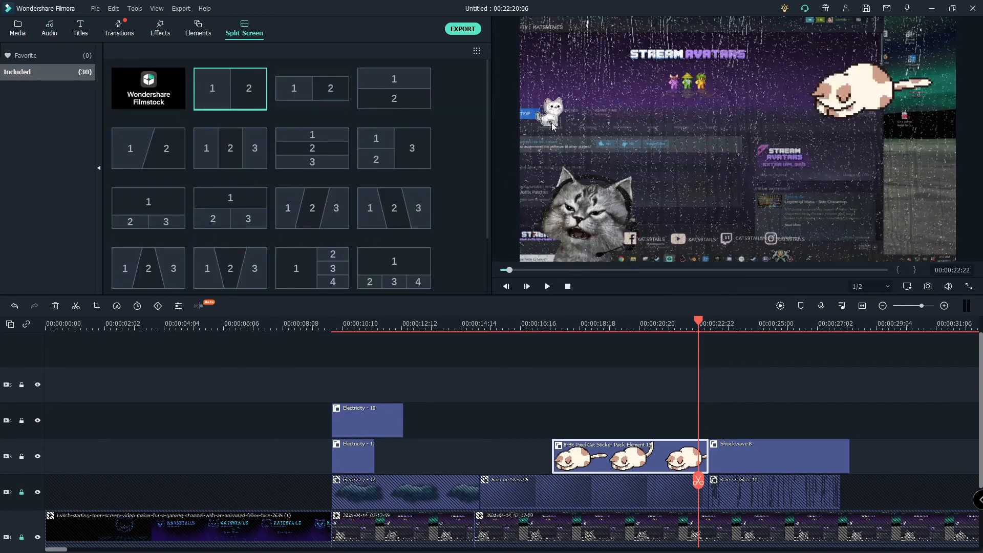
click(247, 88)
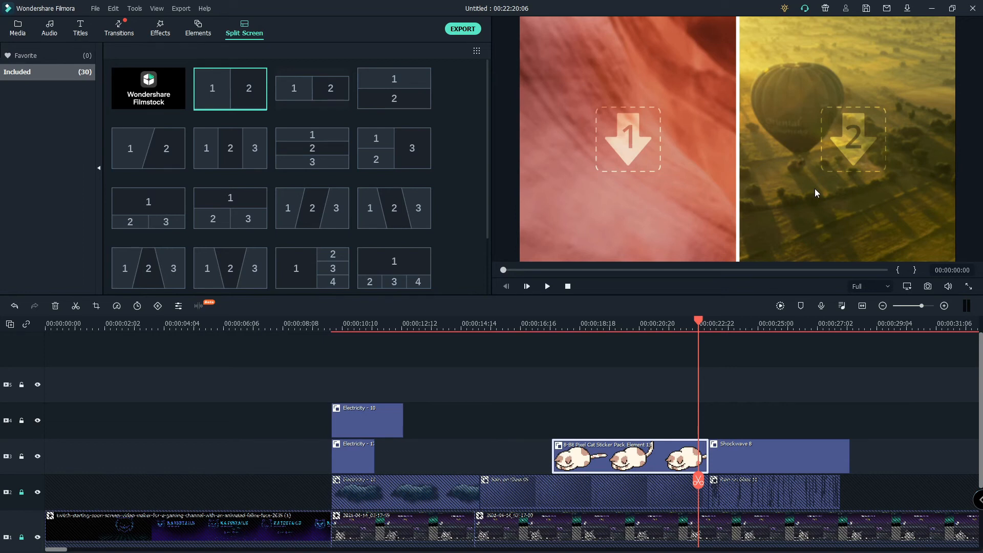
Review the elements, effects, transitions, titles and audio libraries once more, ending at the project media
click(204, 32)
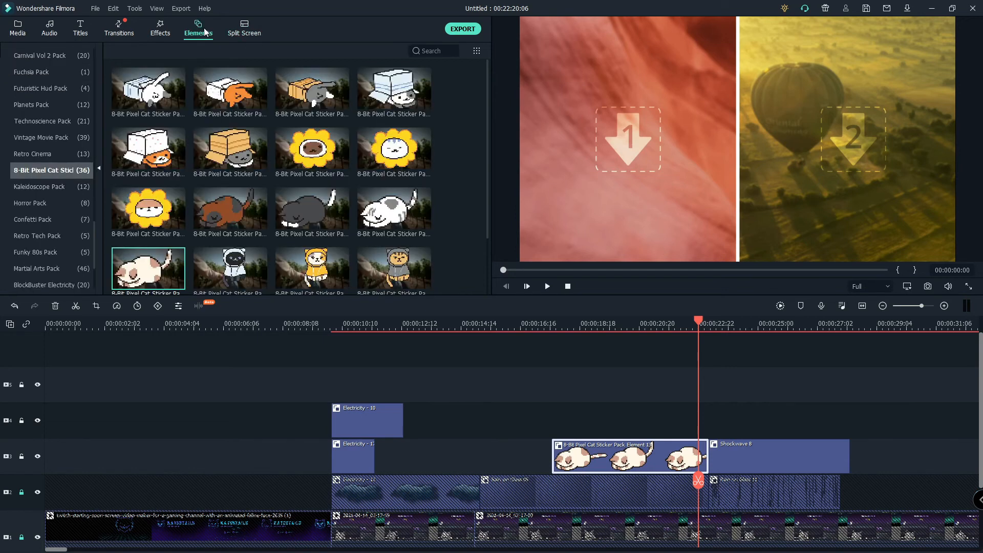
click(162, 30)
click(120, 34)
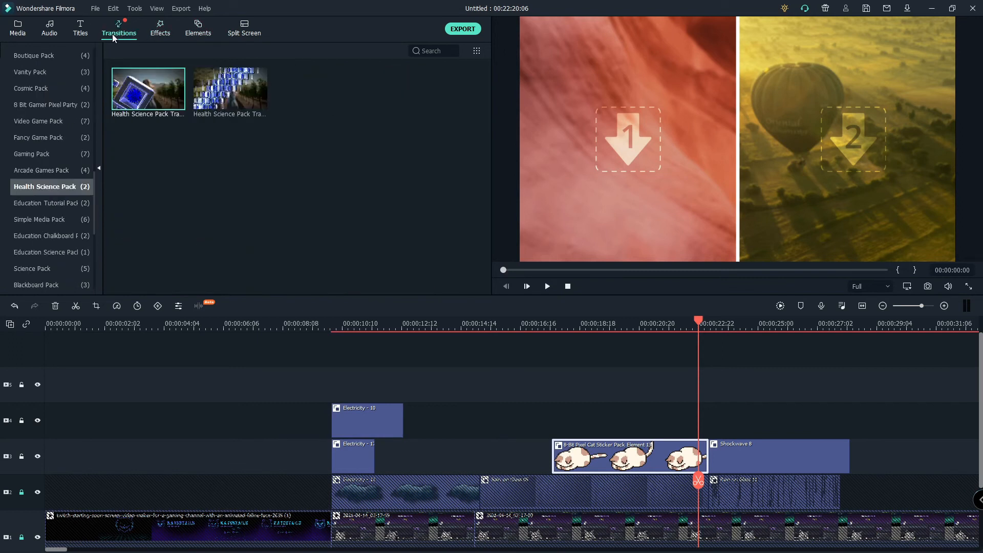
click(80, 29)
click(49, 31)
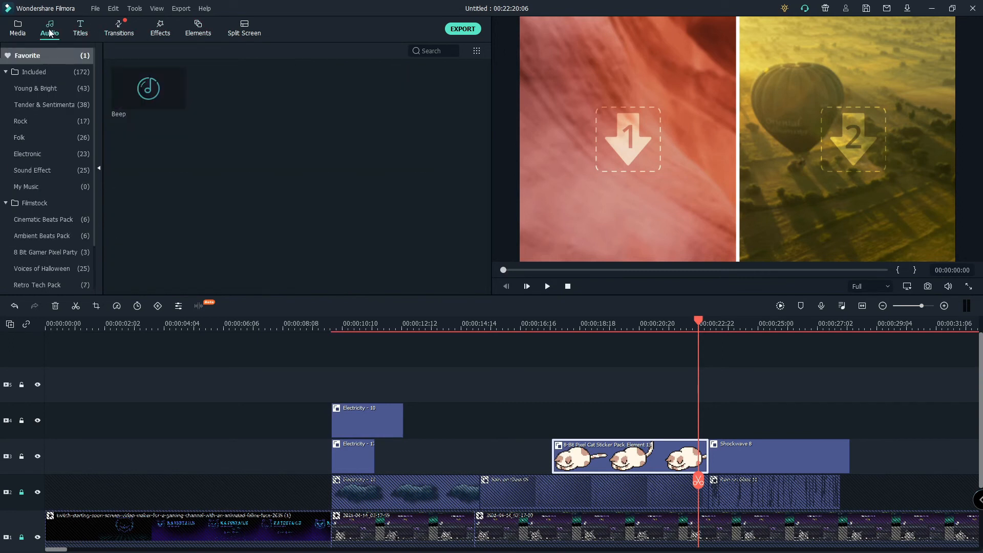
click(18, 29)
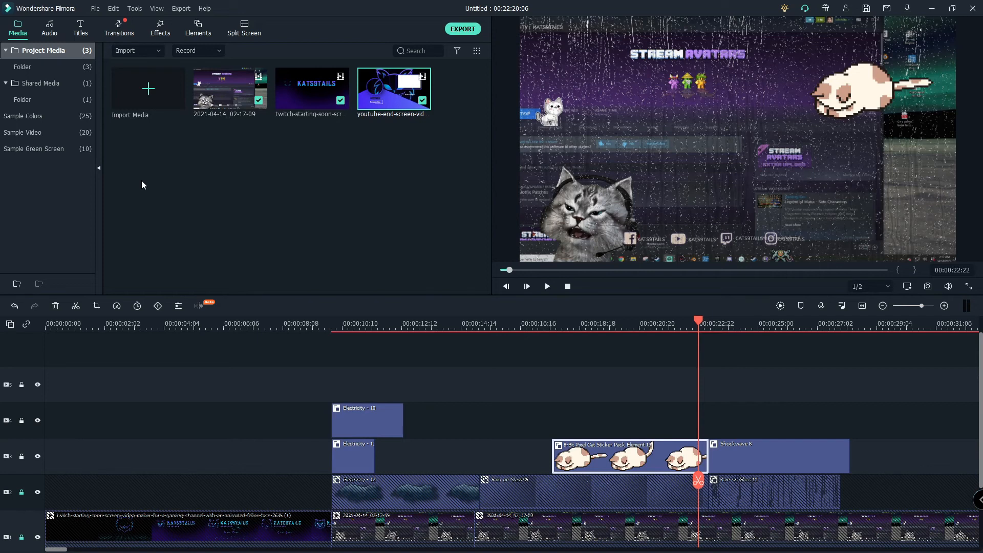
Enable Stabilization and Chroma Key for the cat sticker clip
click(178, 306)
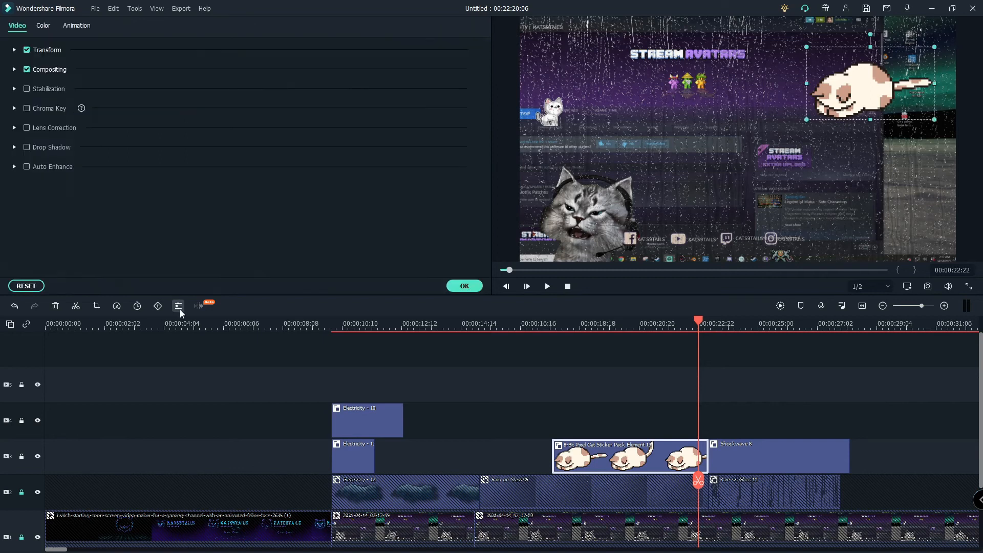
click(46, 88)
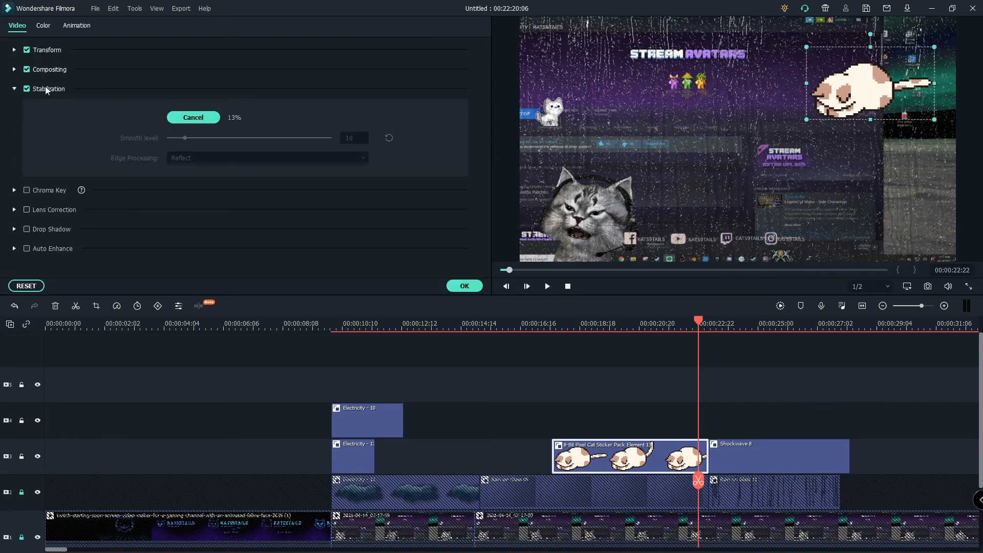
click(26, 68)
scroll(60, 235, down, 1)
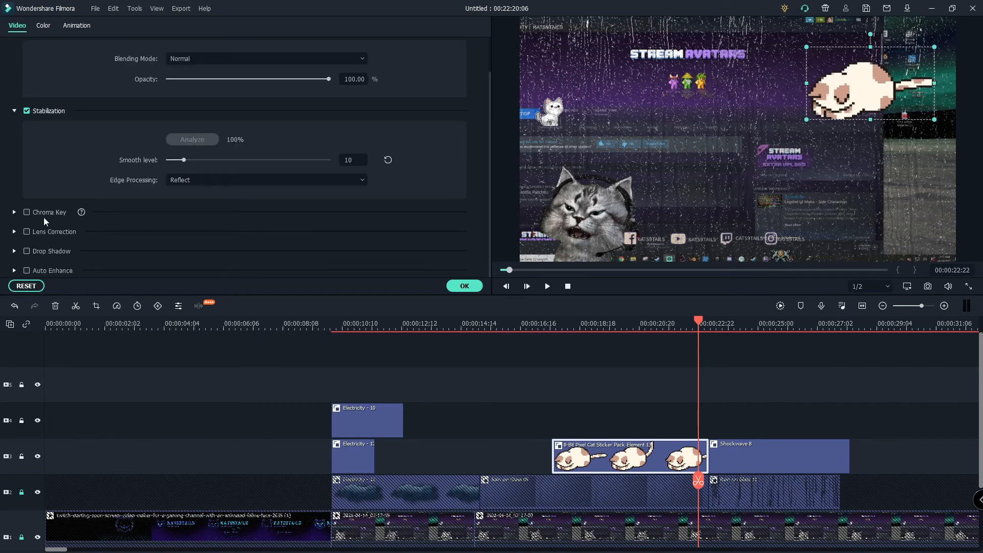
click(56, 211)
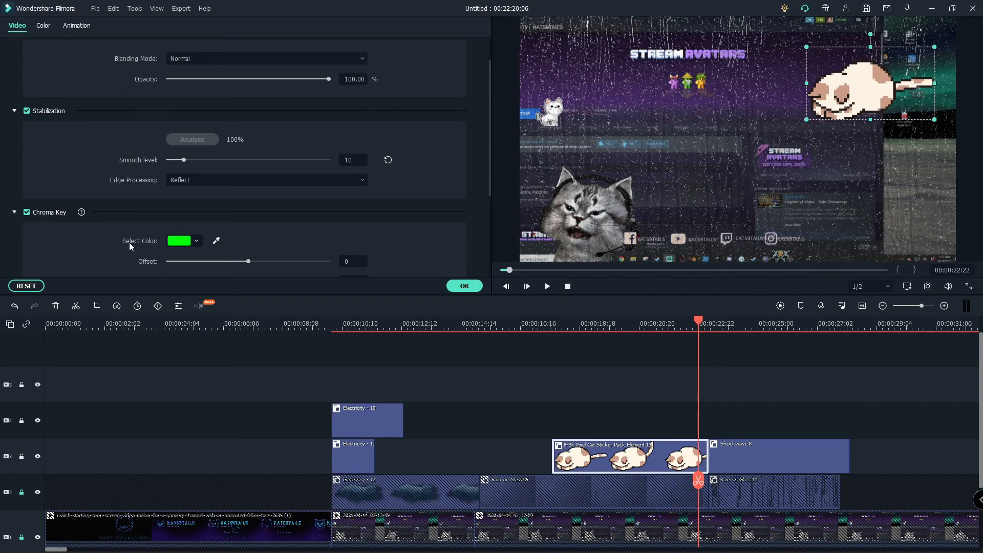
Look over the cat sticker's preset animations and color settings, then accept its clip settings
click(70, 26)
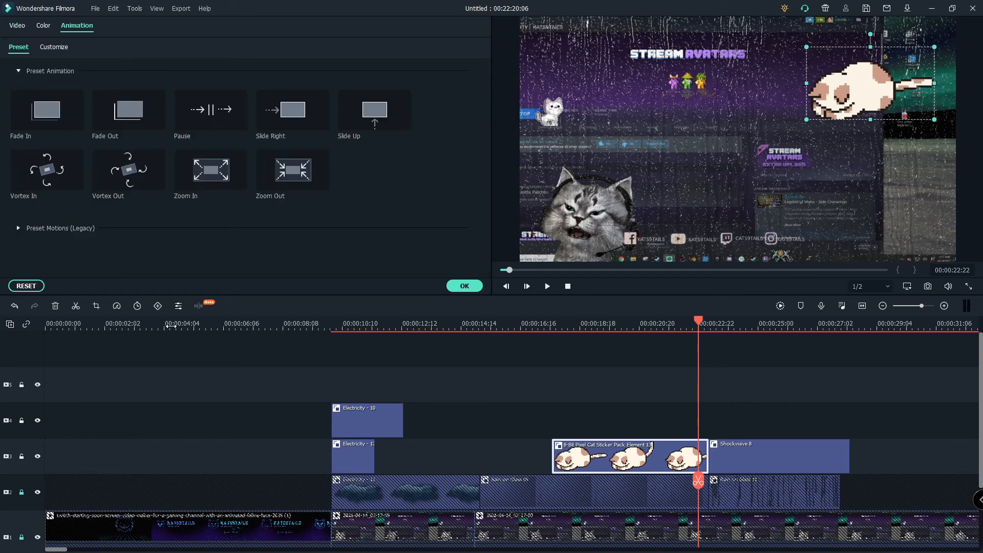
click(43, 26)
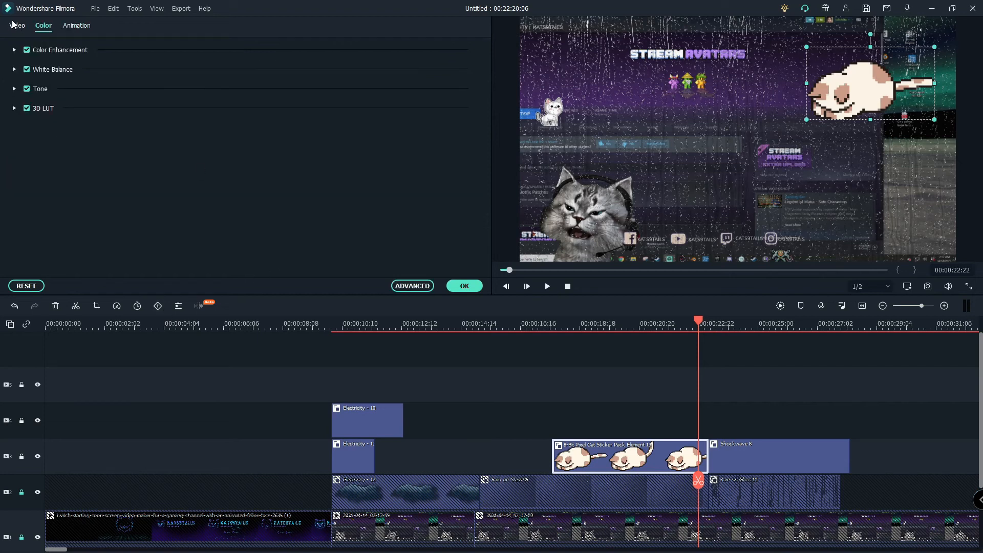
click(18, 26)
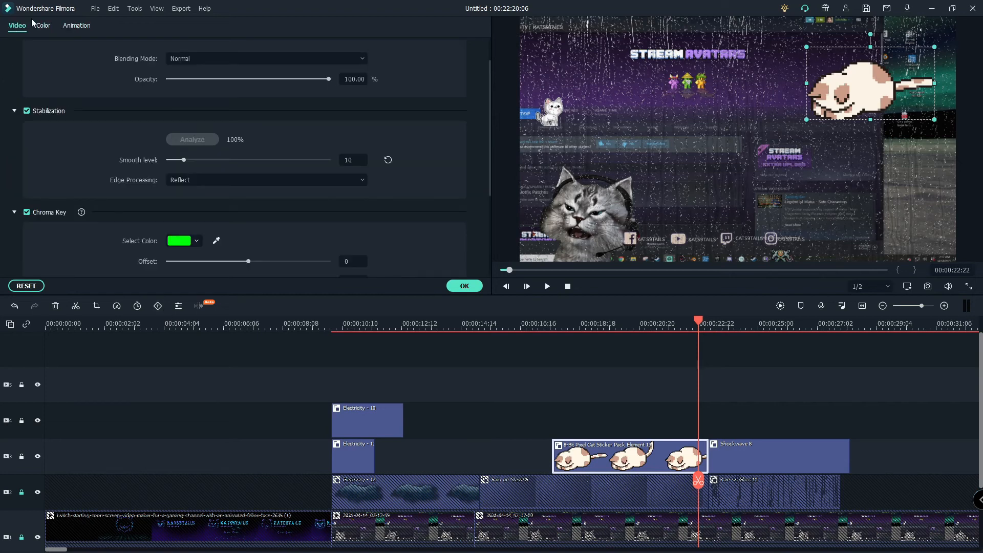
click(472, 289)
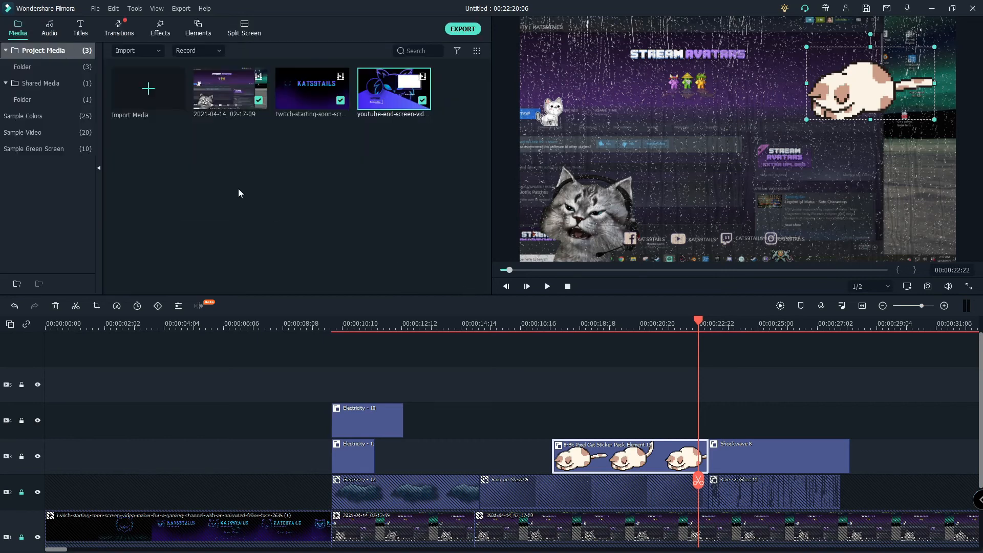
Browse the audio library's Folk, Ambient Beats Pack and Electronic music
click(117, 28)
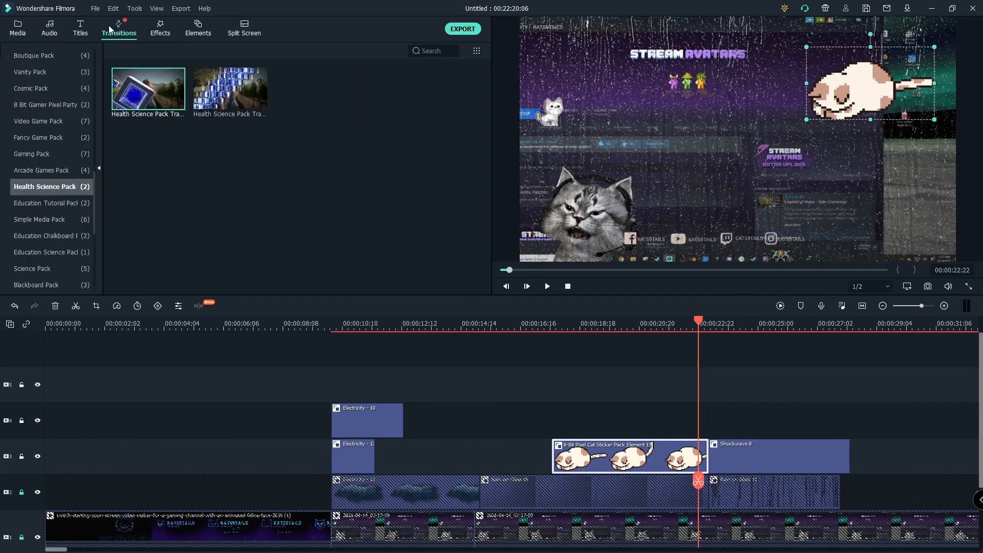
click(55, 31)
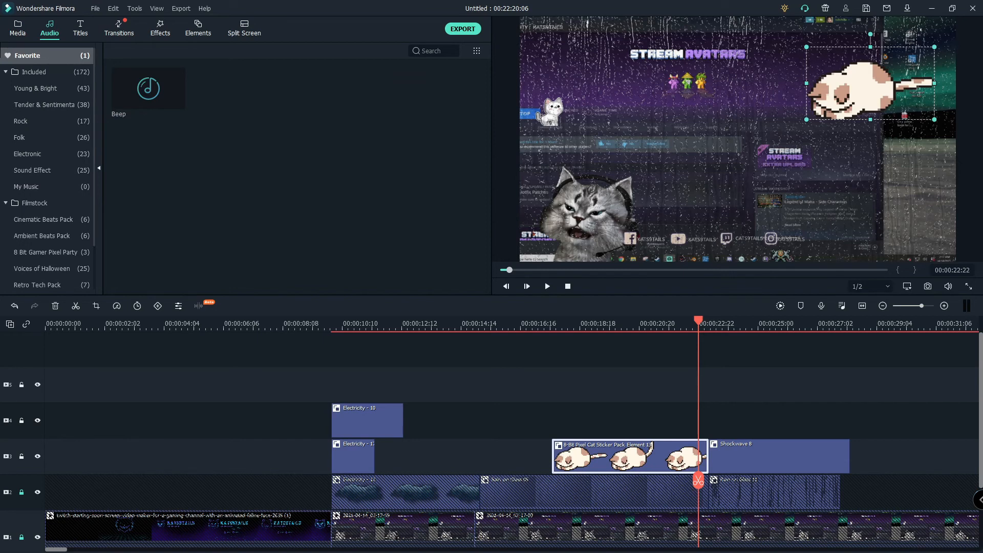
click(63, 137)
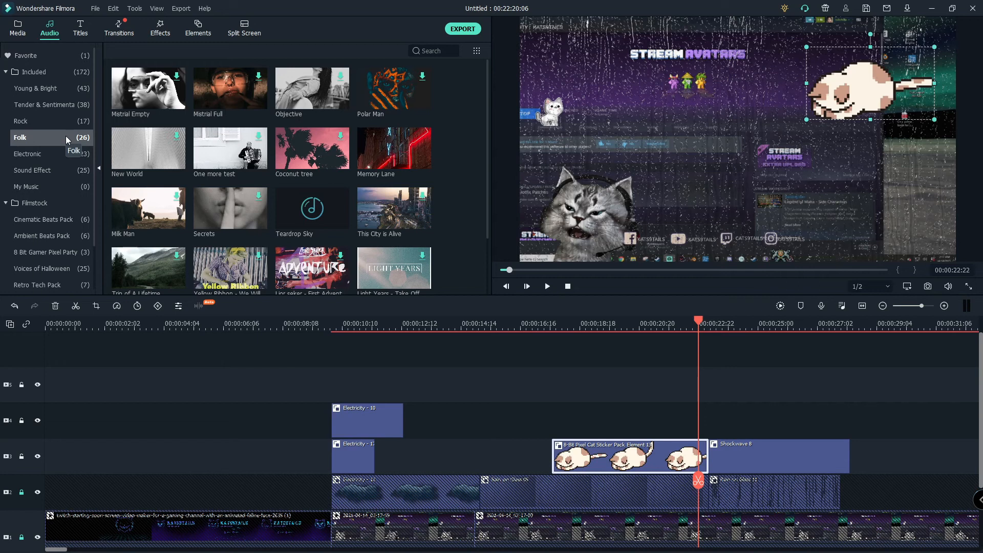
click(76, 251)
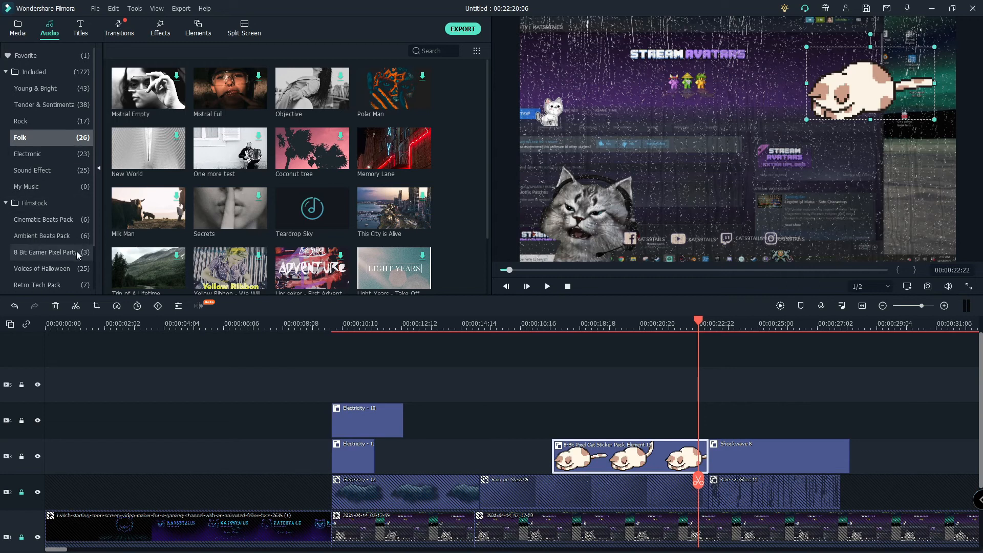
scroll(49, 240, down, 1)
click(39, 189)
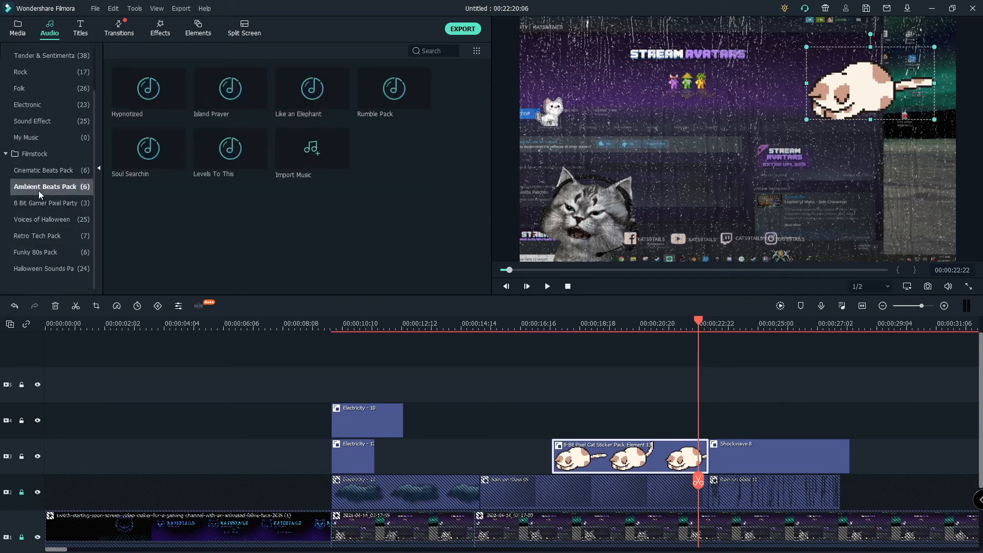
scroll(41, 180, up, 1)
click(43, 157)
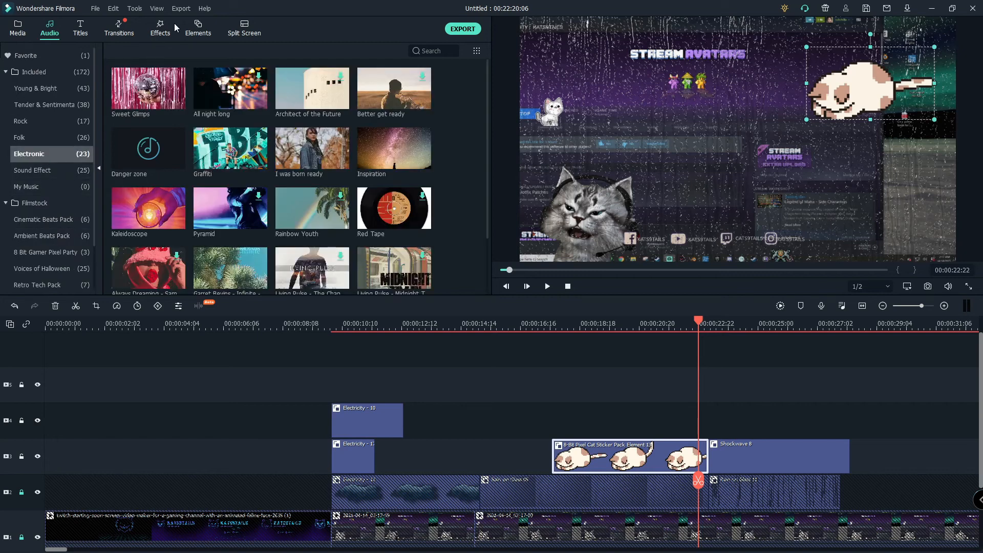
Add the Sideways 1 shake filter to the second video track over the recording at around 00:01:35
click(157, 33)
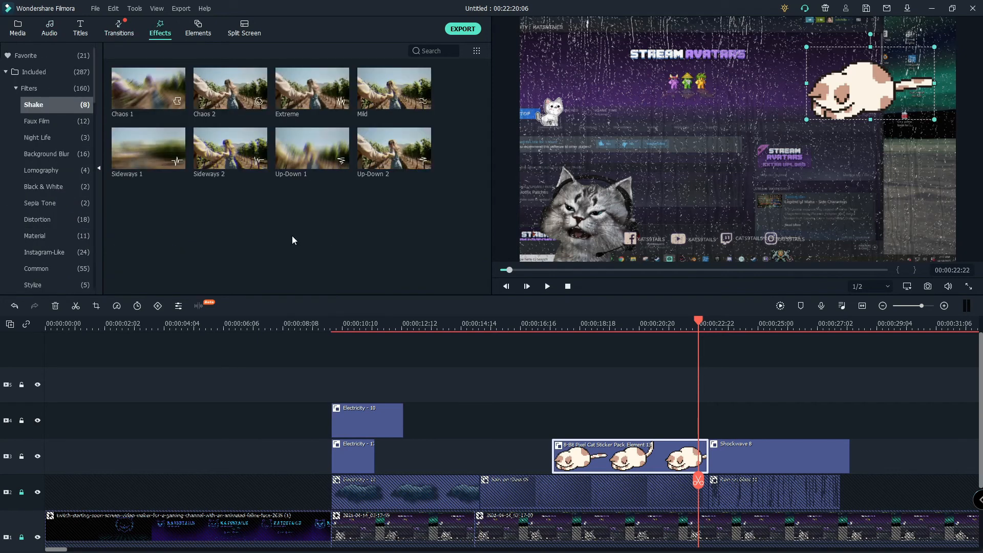
click(160, 91)
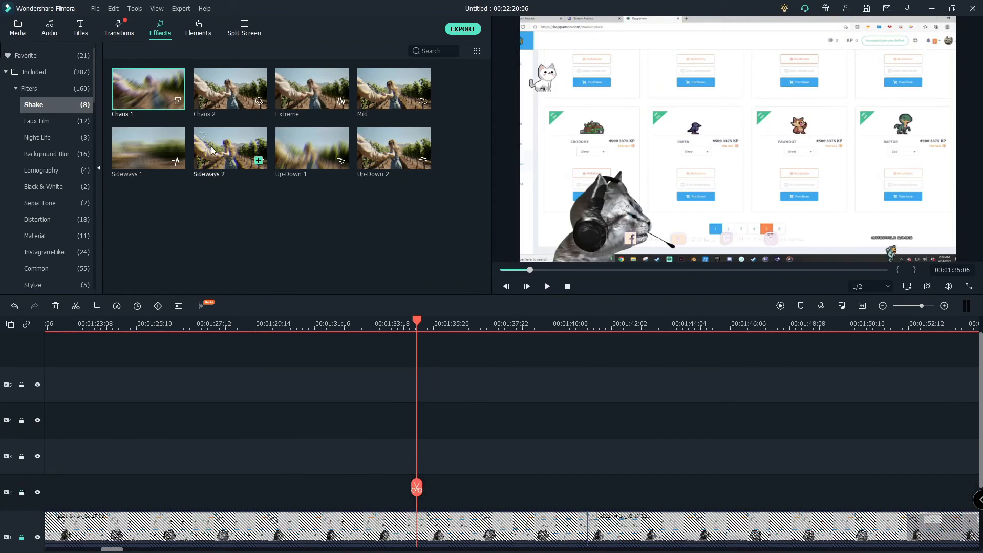
drag(158, 154, 358, 490)
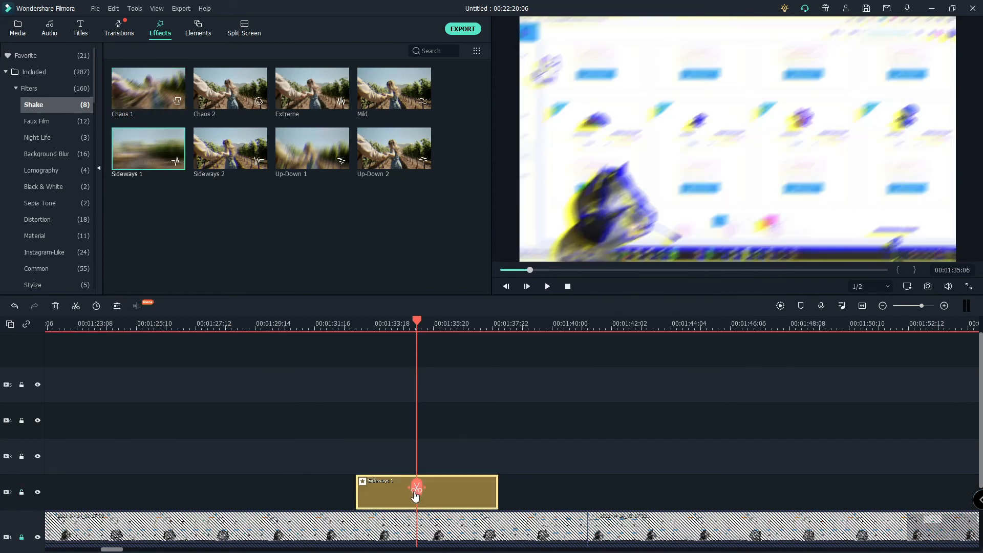
Preview the Sideways 1 shake filter over the recording from 00:01:33:00
click(353, 495)
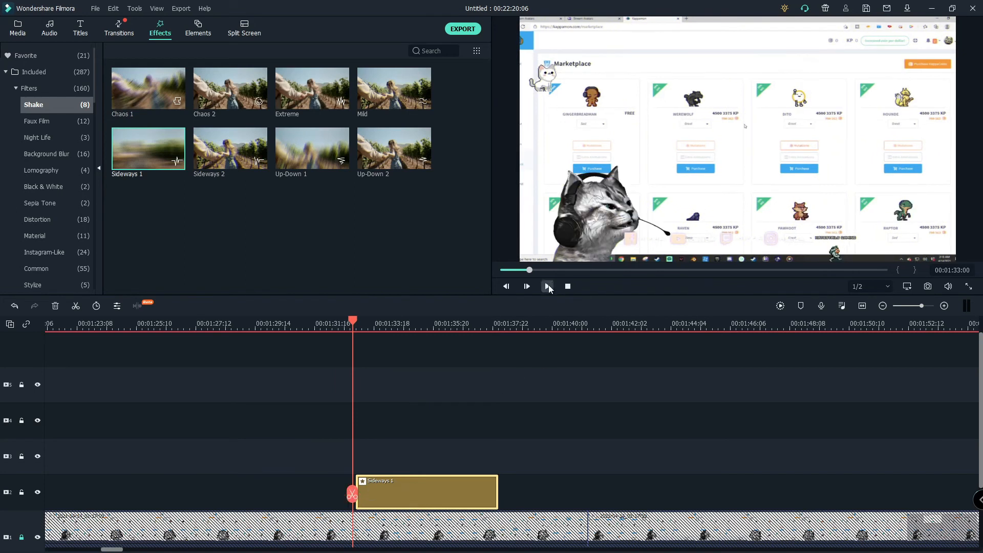
click(548, 286)
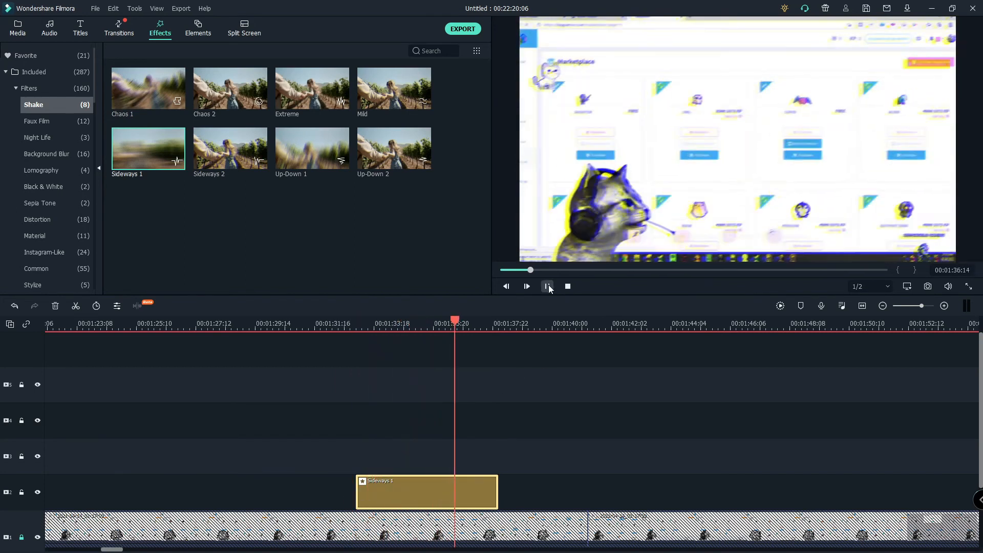
click(548, 285)
Add the Chaos 2 shake filter directly after Sideways 1 on the second video track and preview it
drag(227, 85, 513, 498)
click(547, 286)
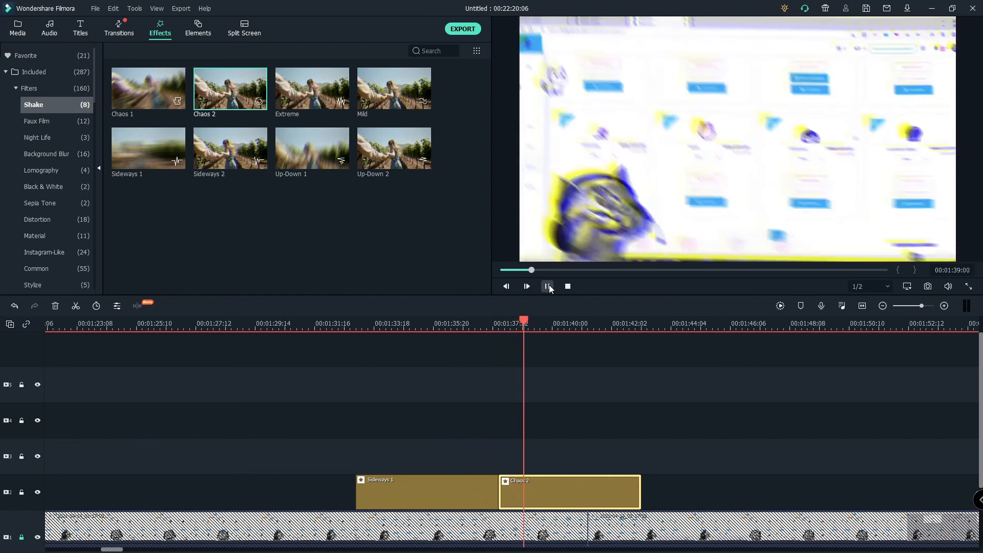
click(547, 285)
Add the Chaos 1 shake filter directly after Chaos 2 on the second video track and preview it
drag(169, 97, 650, 493)
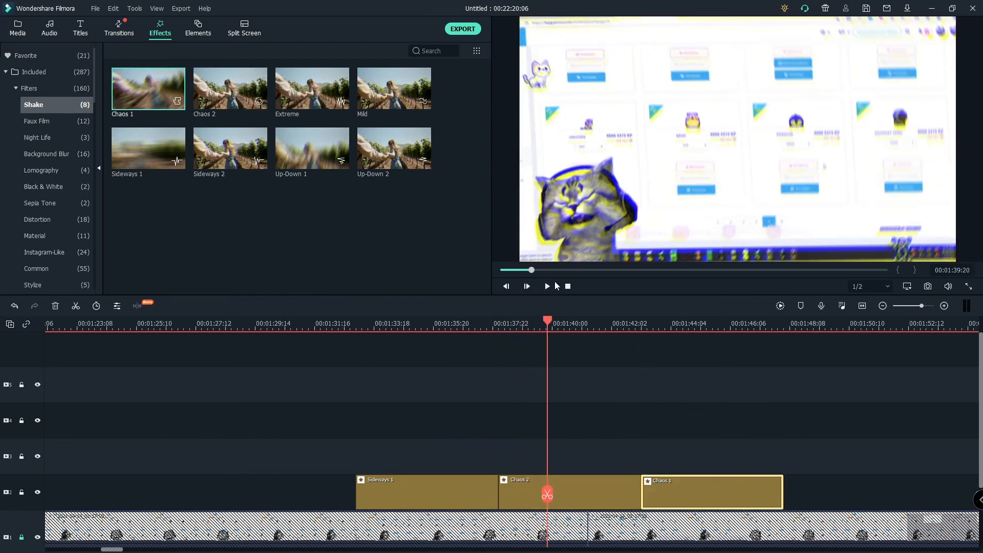
click(548, 284)
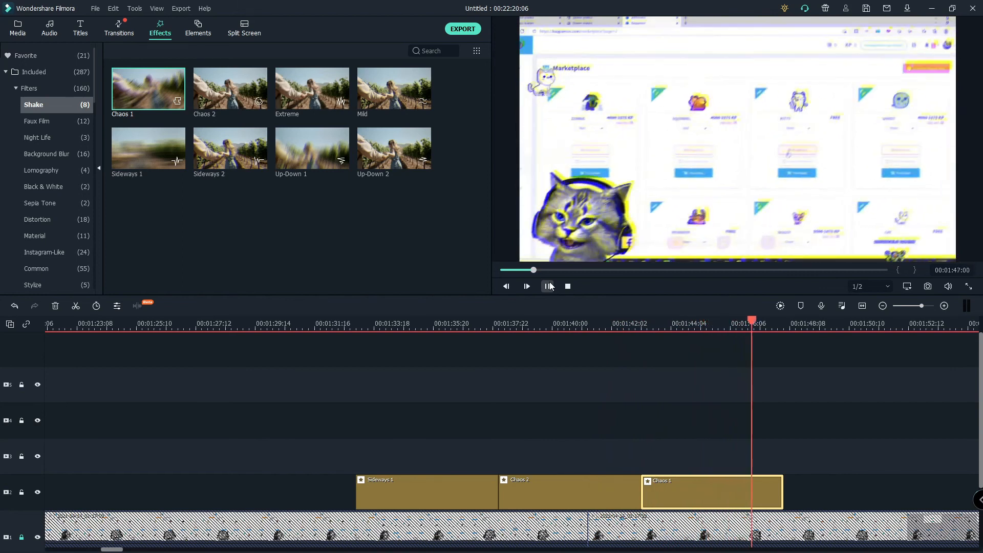
click(549, 287)
Add another Chaos 2 filter directly after Chaos 1, preview it, and scrub back through the row of shake filters
drag(230, 88, 794, 486)
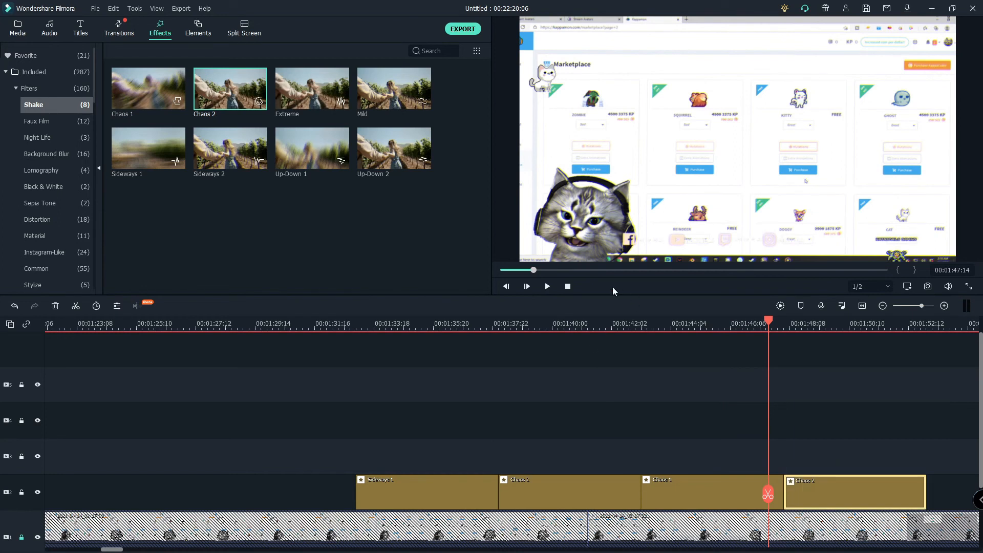
click(547, 286)
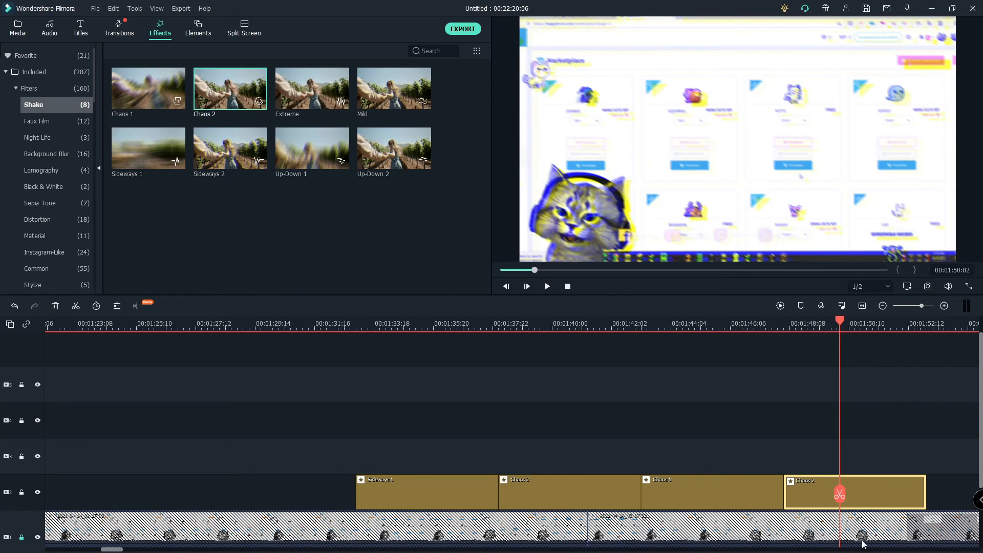
mouse_move(840, 494)
mouse_down()
mouse_move(378, 491)
mouse_move(639, 493)
mouse_move(400, 497)
mouse_up()
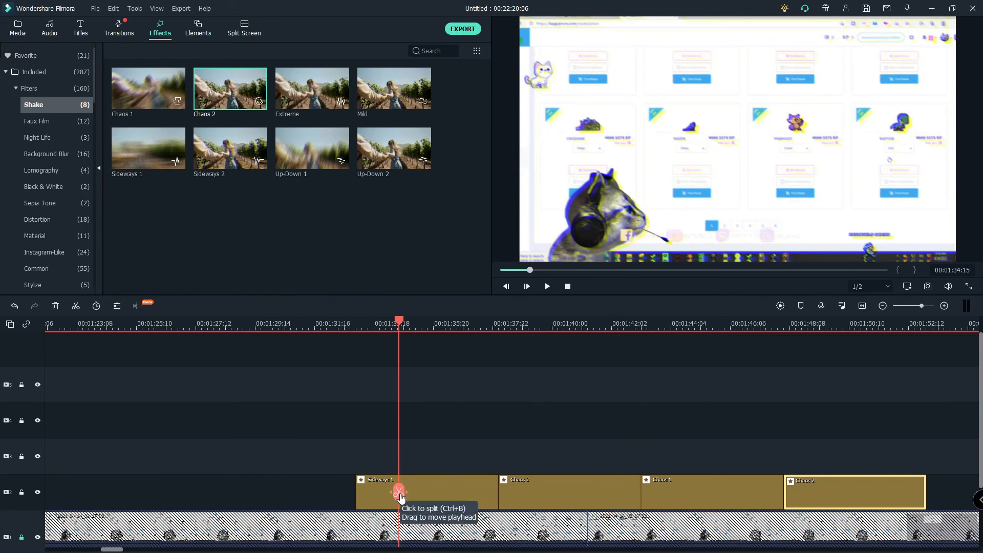
Cut the three stacked Electricity clips that start around 00:00:10 on the second, third and fourth video tracks
drag(401, 496, 325, 484)
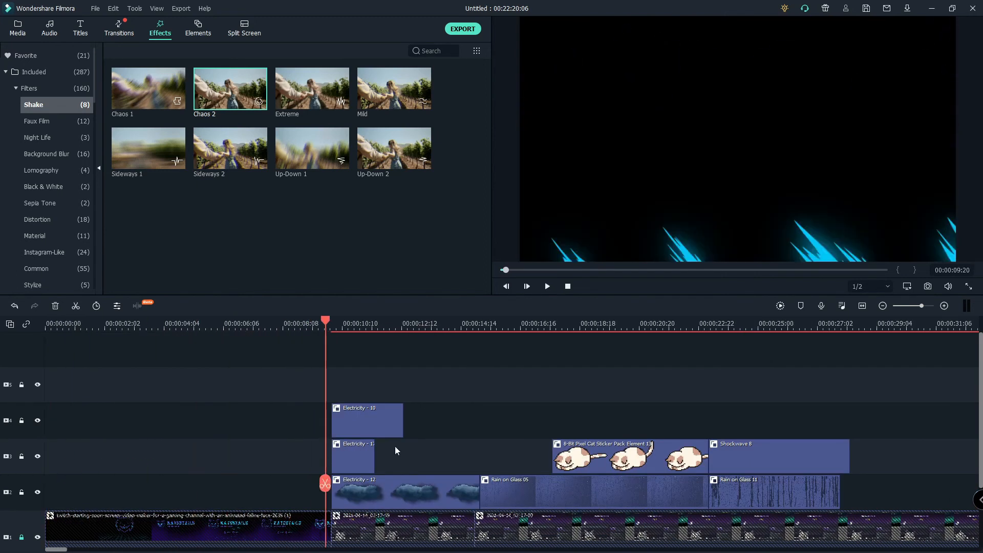
drag(435, 393, 334, 507)
right_click(346, 496)
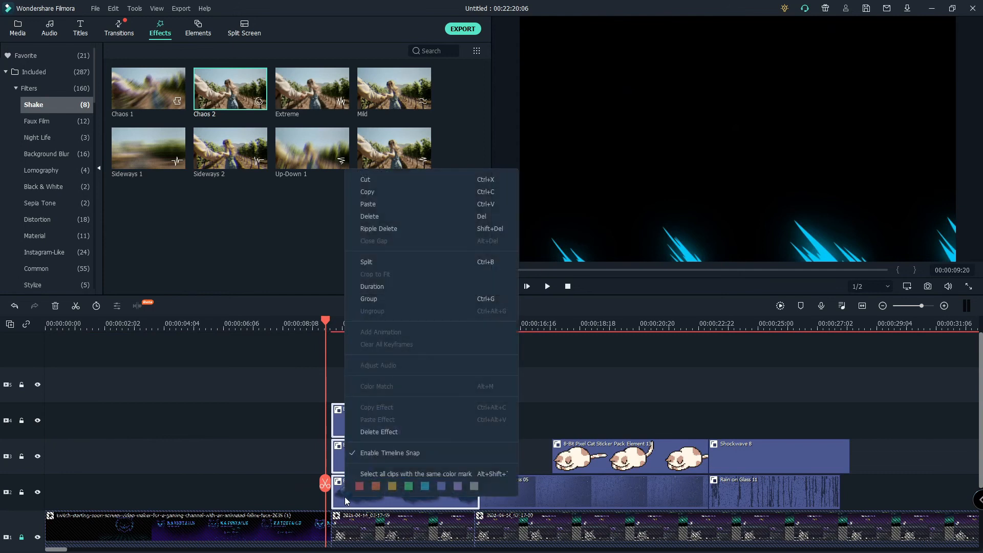
click(390, 180)
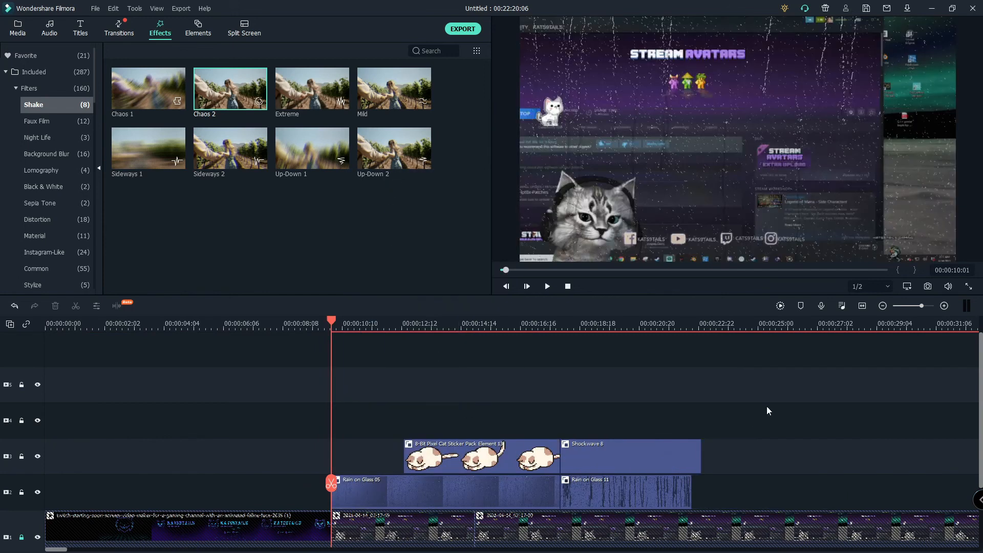
Cut the two Rain on Glass clips together with the pixel cat sticker and Shockwave 8 clips
drag(768, 404, 368, 502)
right_click(373, 497)
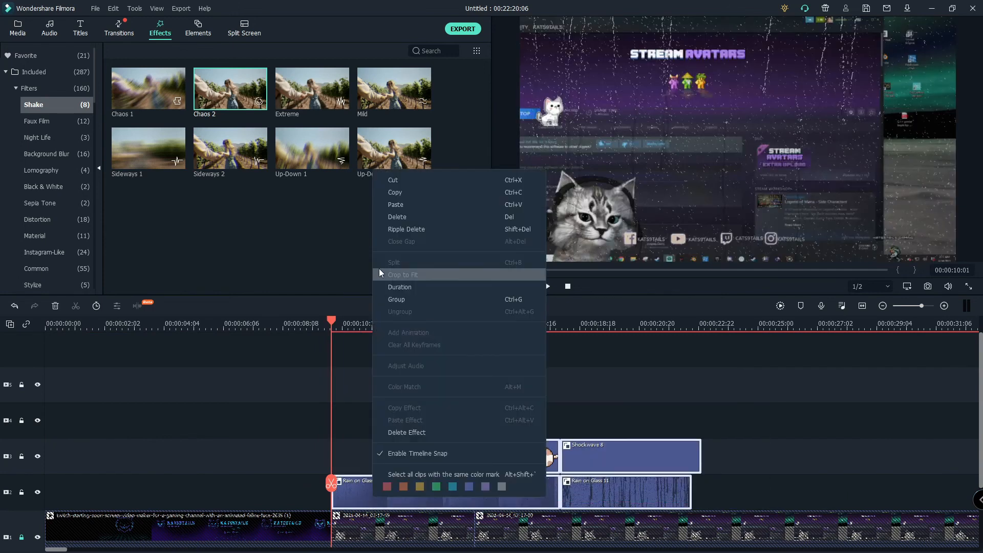
click(391, 180)
Paste the cut rain, cat sticker and shockwave clips at 00:00:10:01, and paste them again at 00:00:32:00
right_click(386, 484)
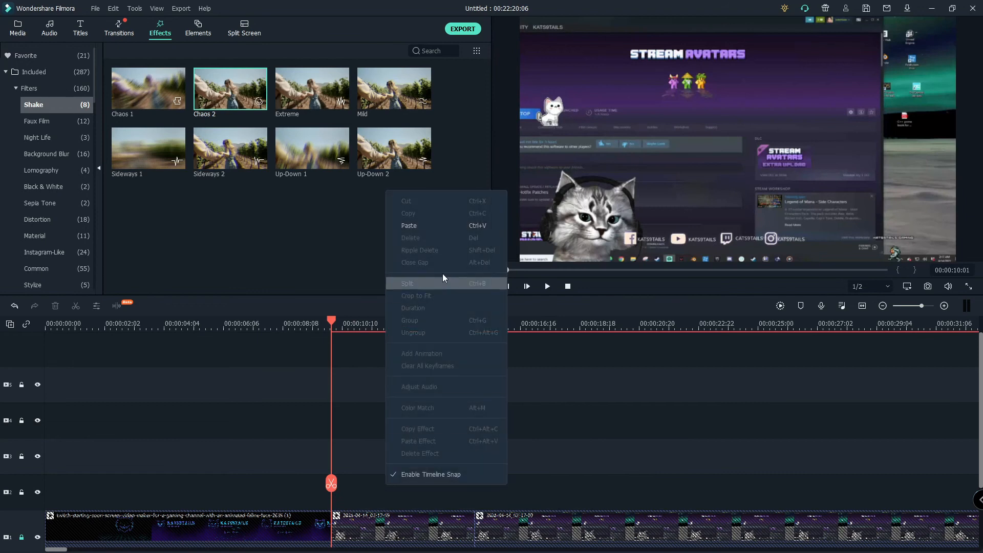
click(448, 226)
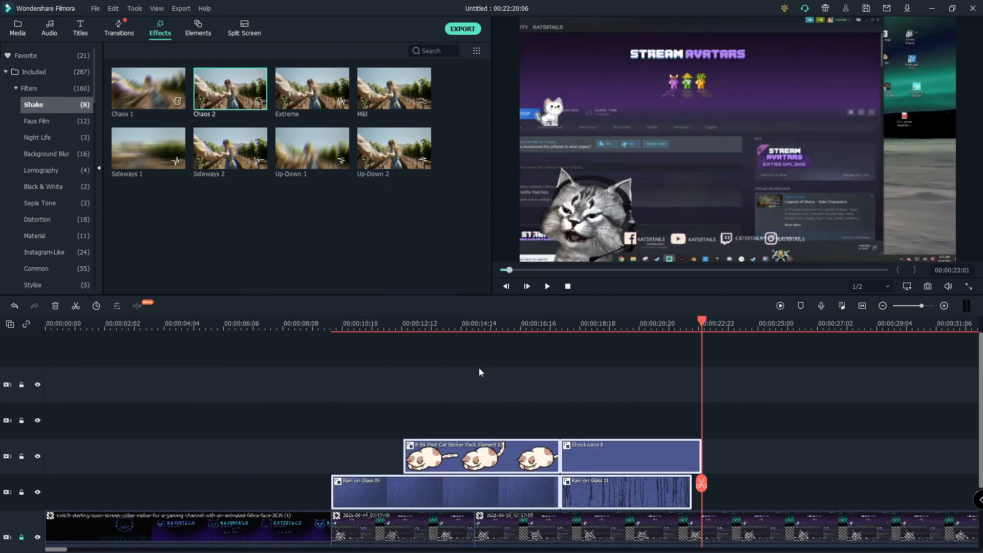
drag(701, 483, 888, 465)
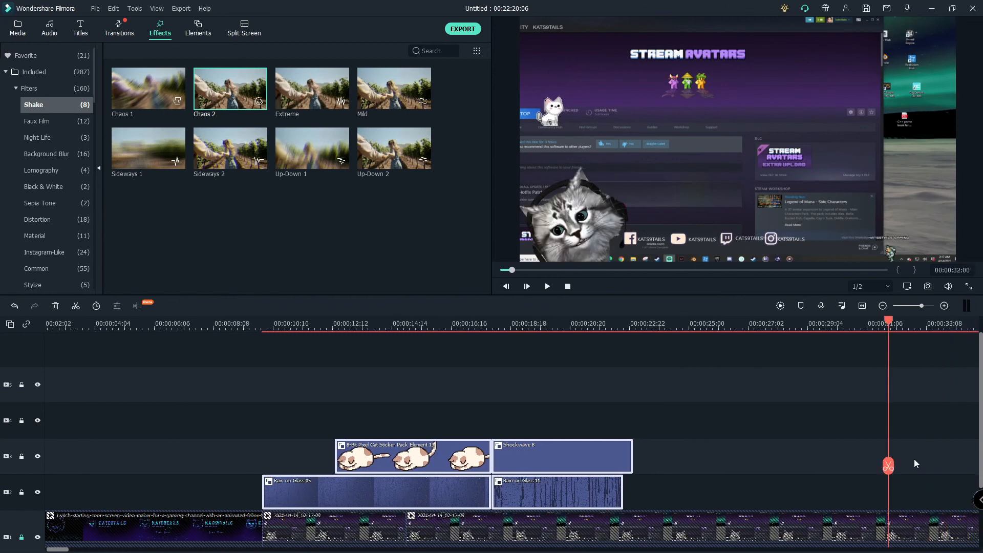
right_click(914, 458)
click(883, 169)
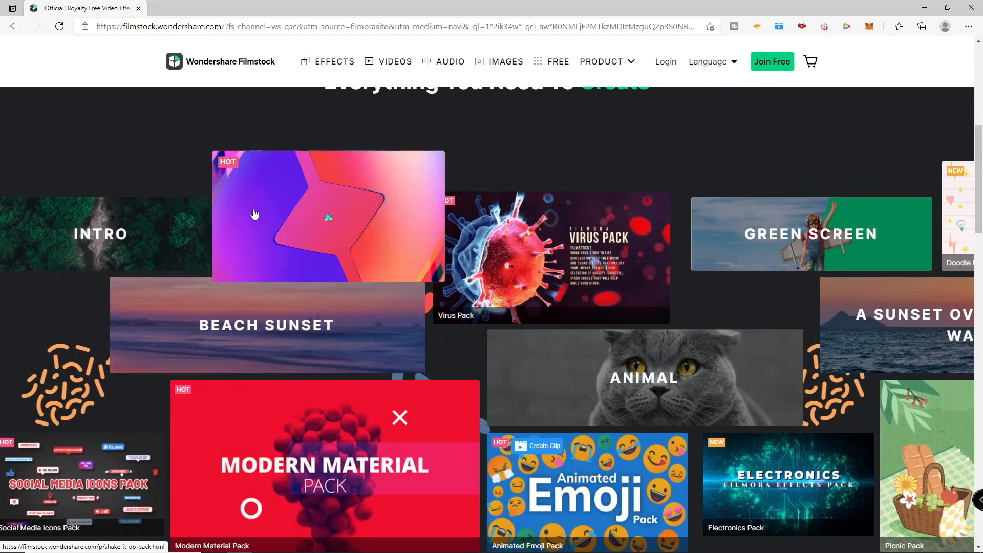
On the Filmstock website, open the Intro collection's Game Intro Pack and play through its preview video
click(131, 223)
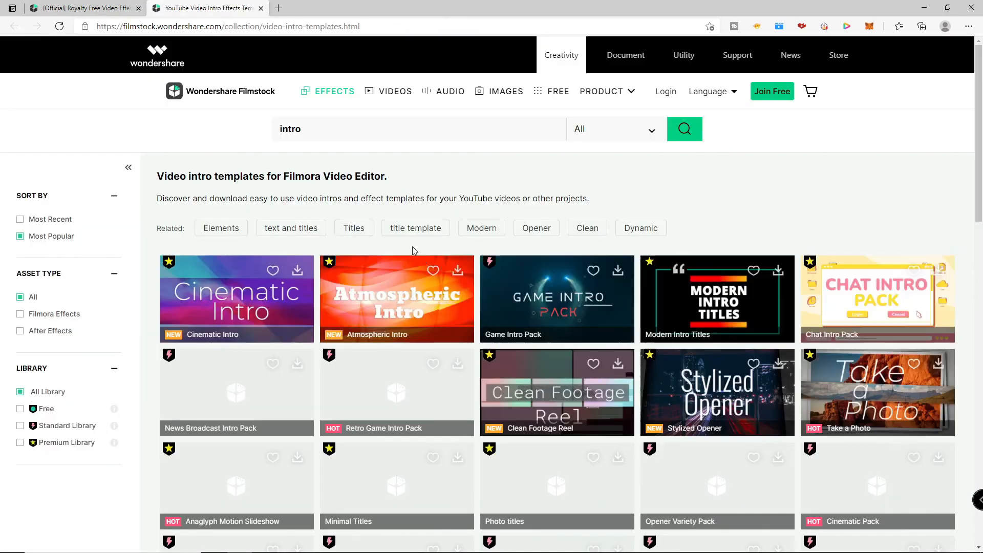
click(558, 302)
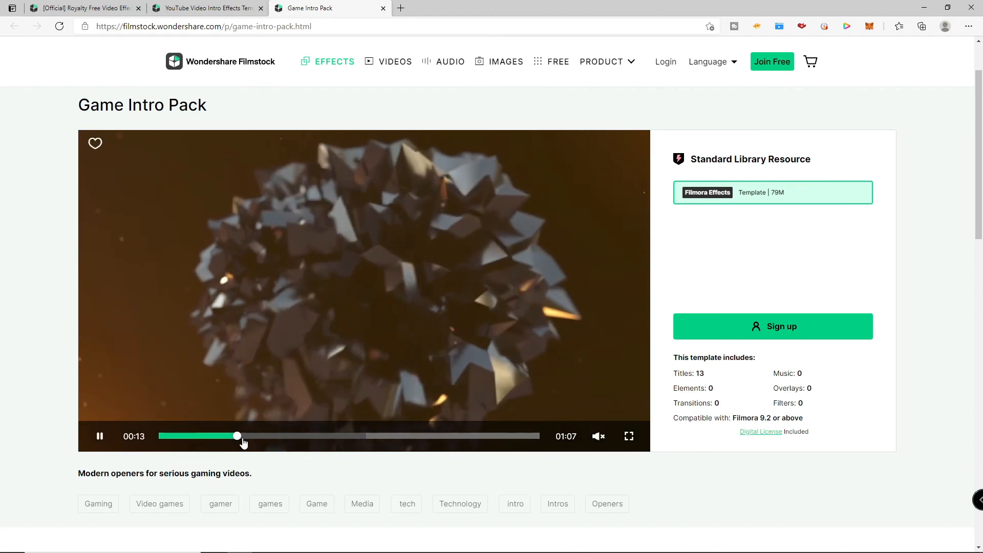
drag(244, 443, 367, 443)
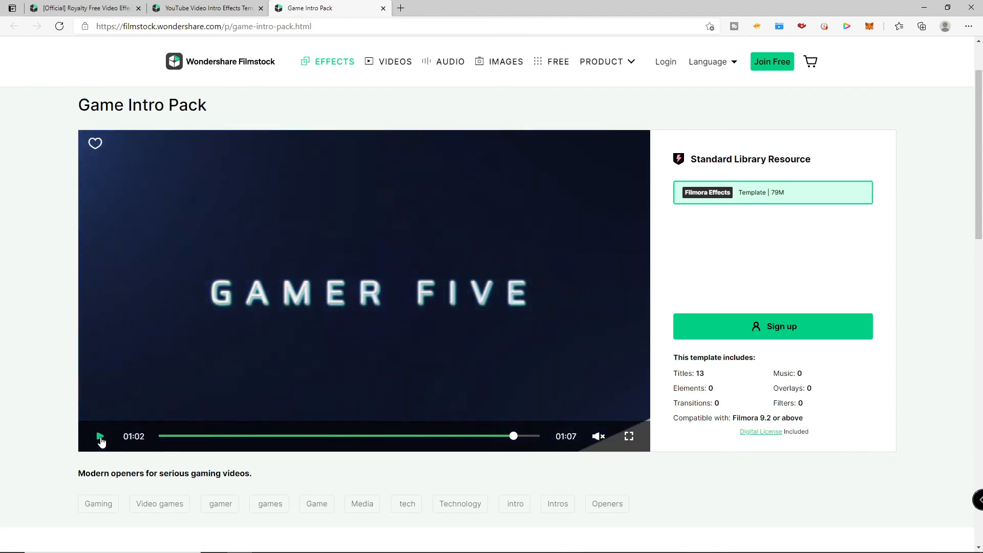
click(100, 439)
Return to the video intro templates collection and browse further through its packs
click(194, 6)
scroll(310, 318, down, 6)
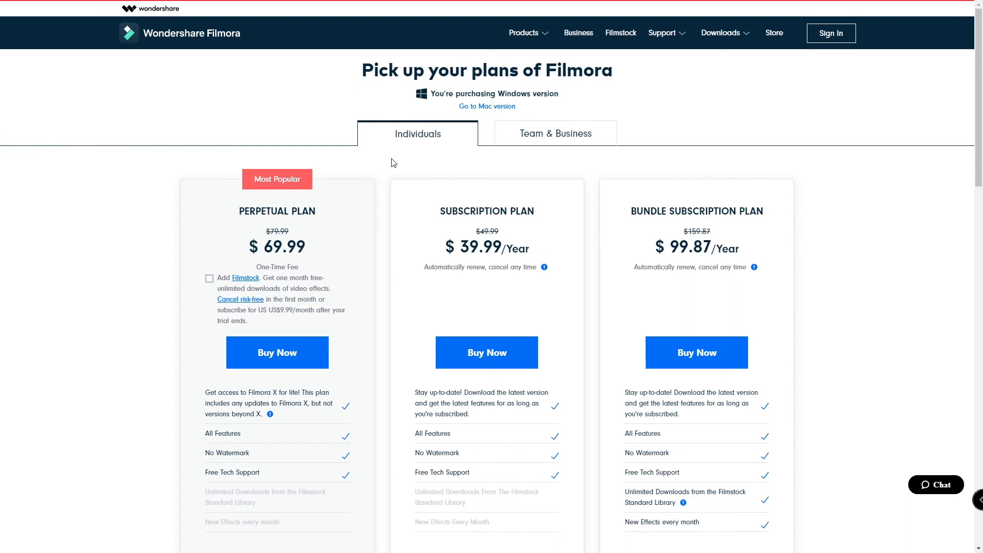
mouse_move(215, 4)
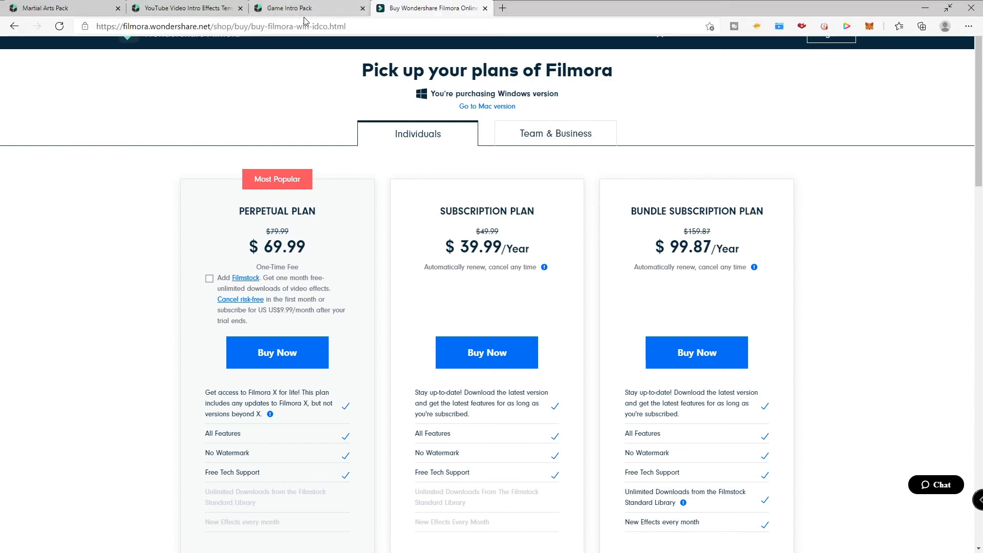